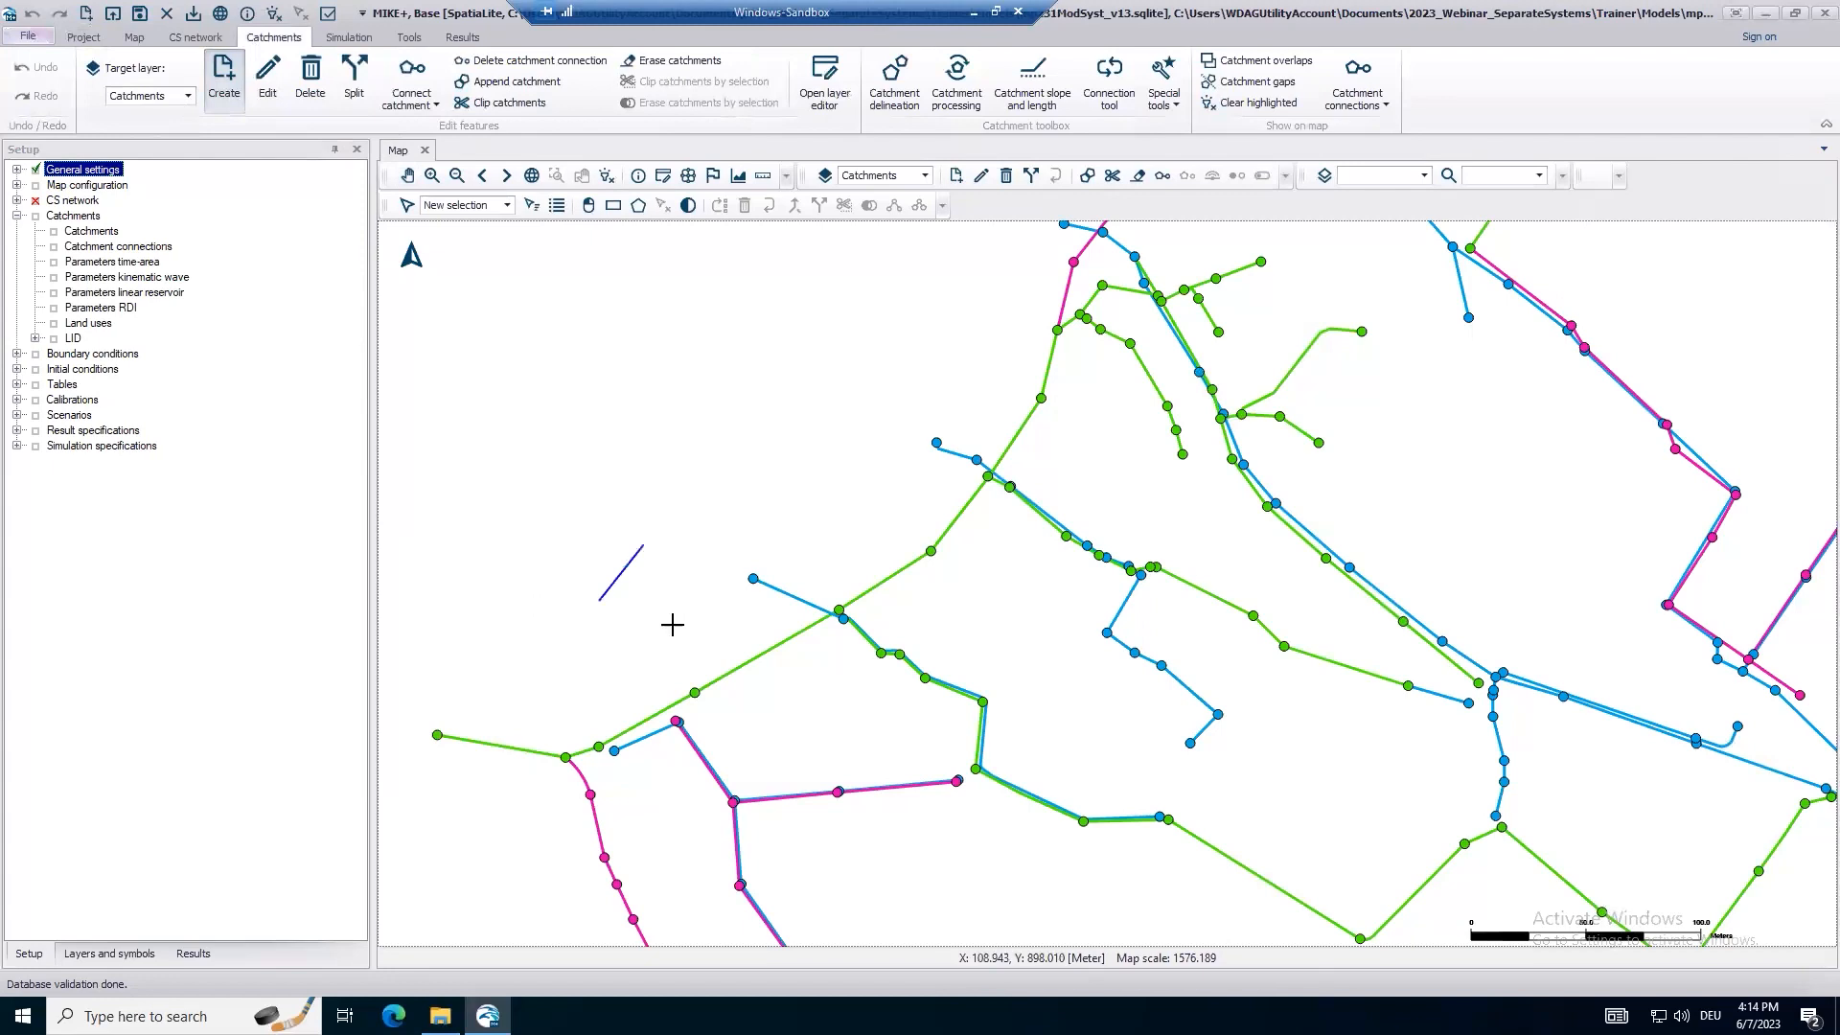
Finish drawing a five-sided catchment polygon in the empty area just northwest of node A108 and deselect it.
left_click(632, 638)
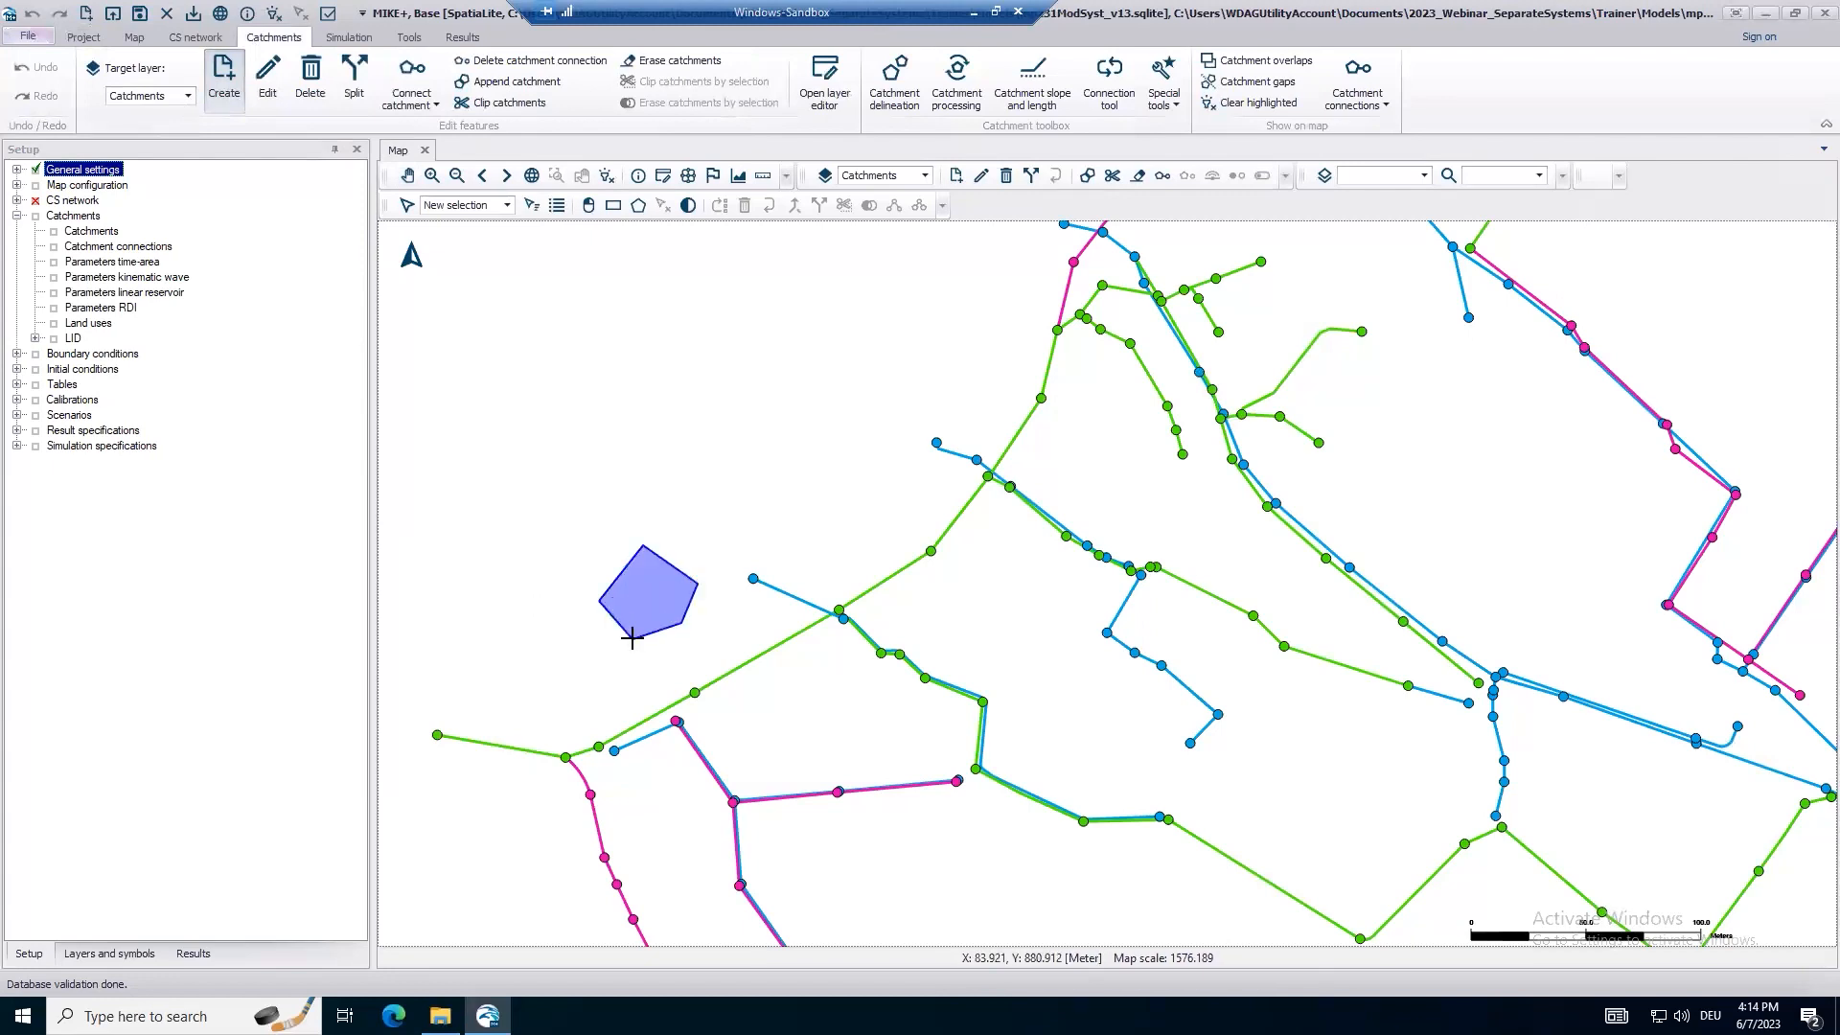
double_click(631, 637)
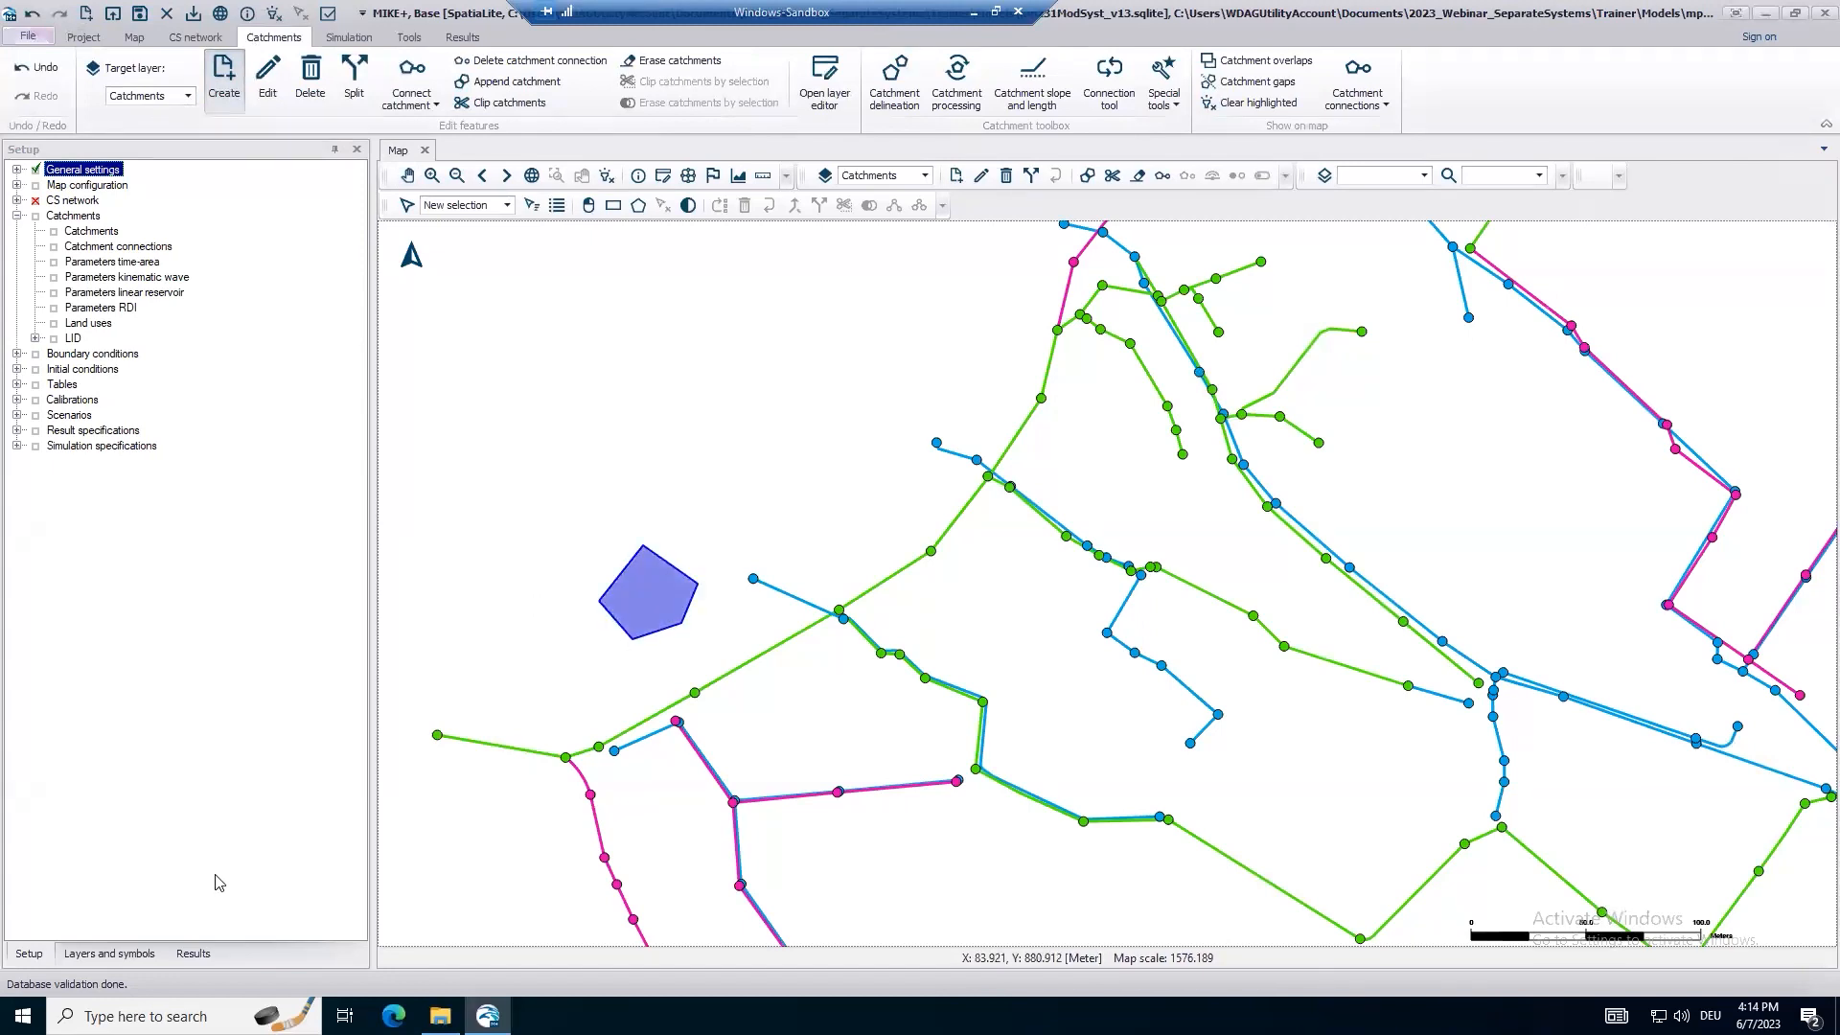
left_click(472, 579)
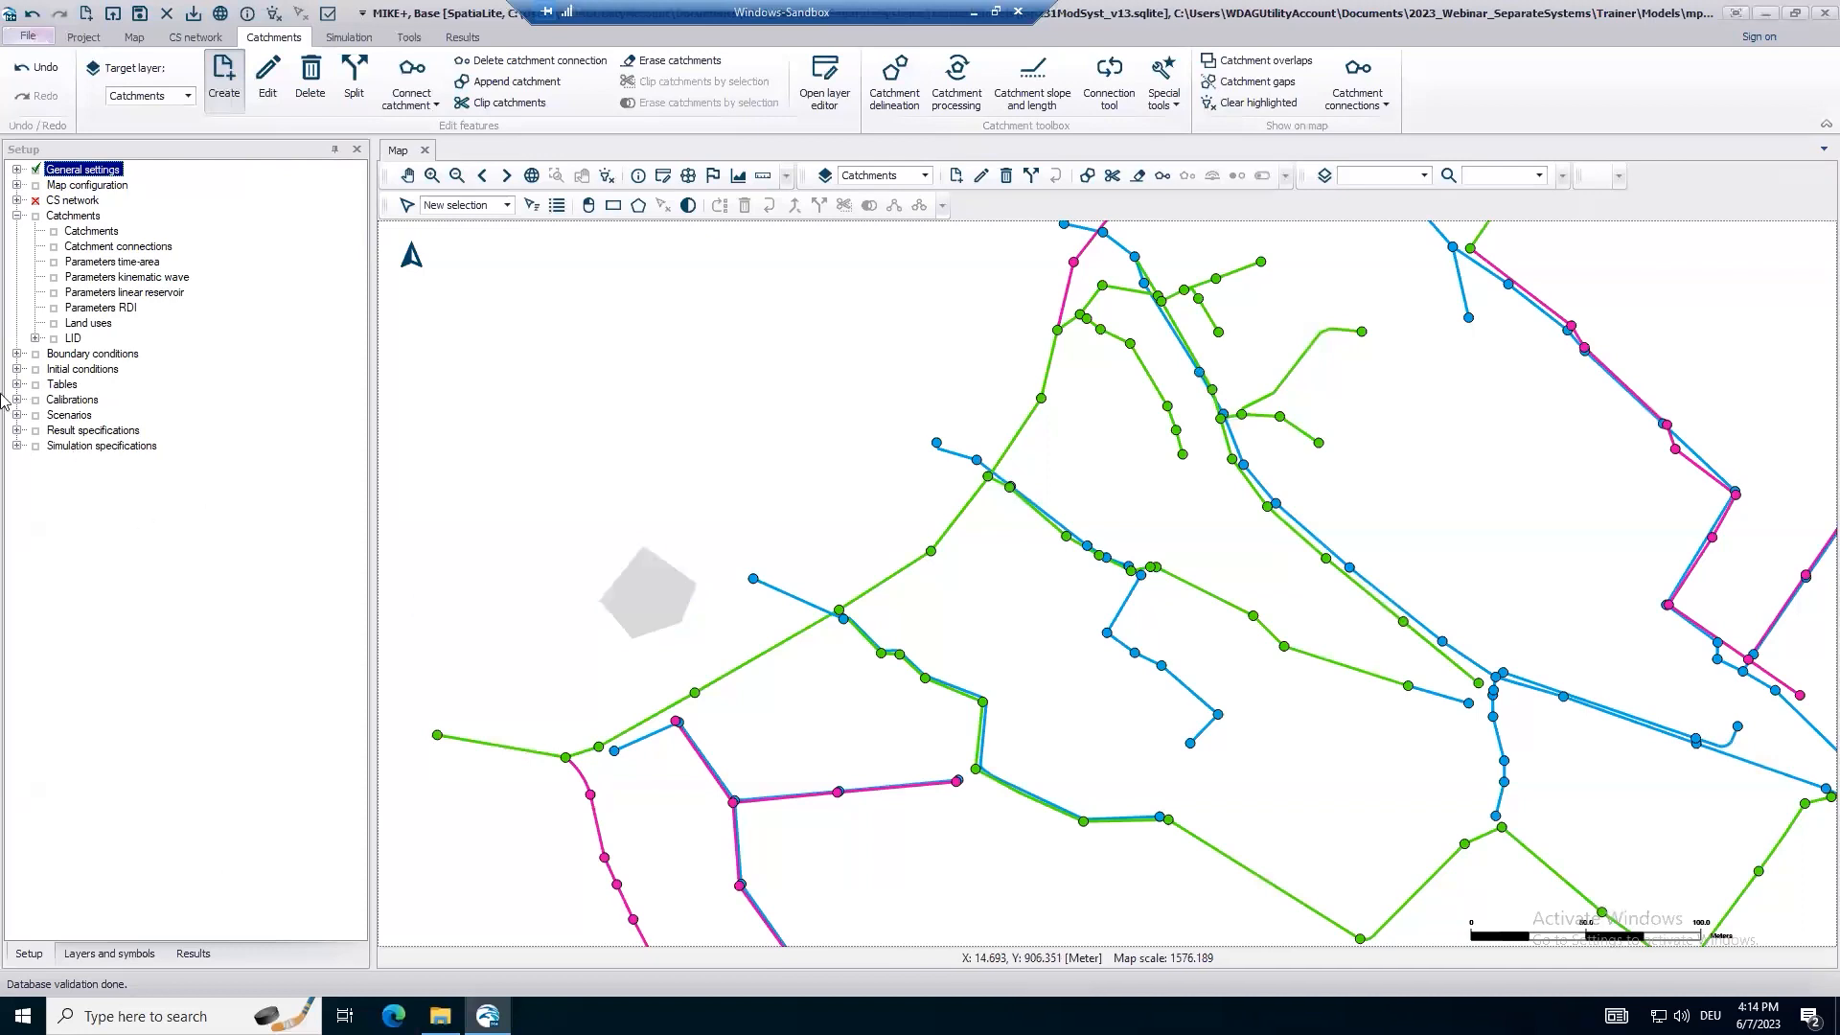
Add a connection from the new catchment to node A108 and review its record in the catchment connections editor.
left_click(92, 962)
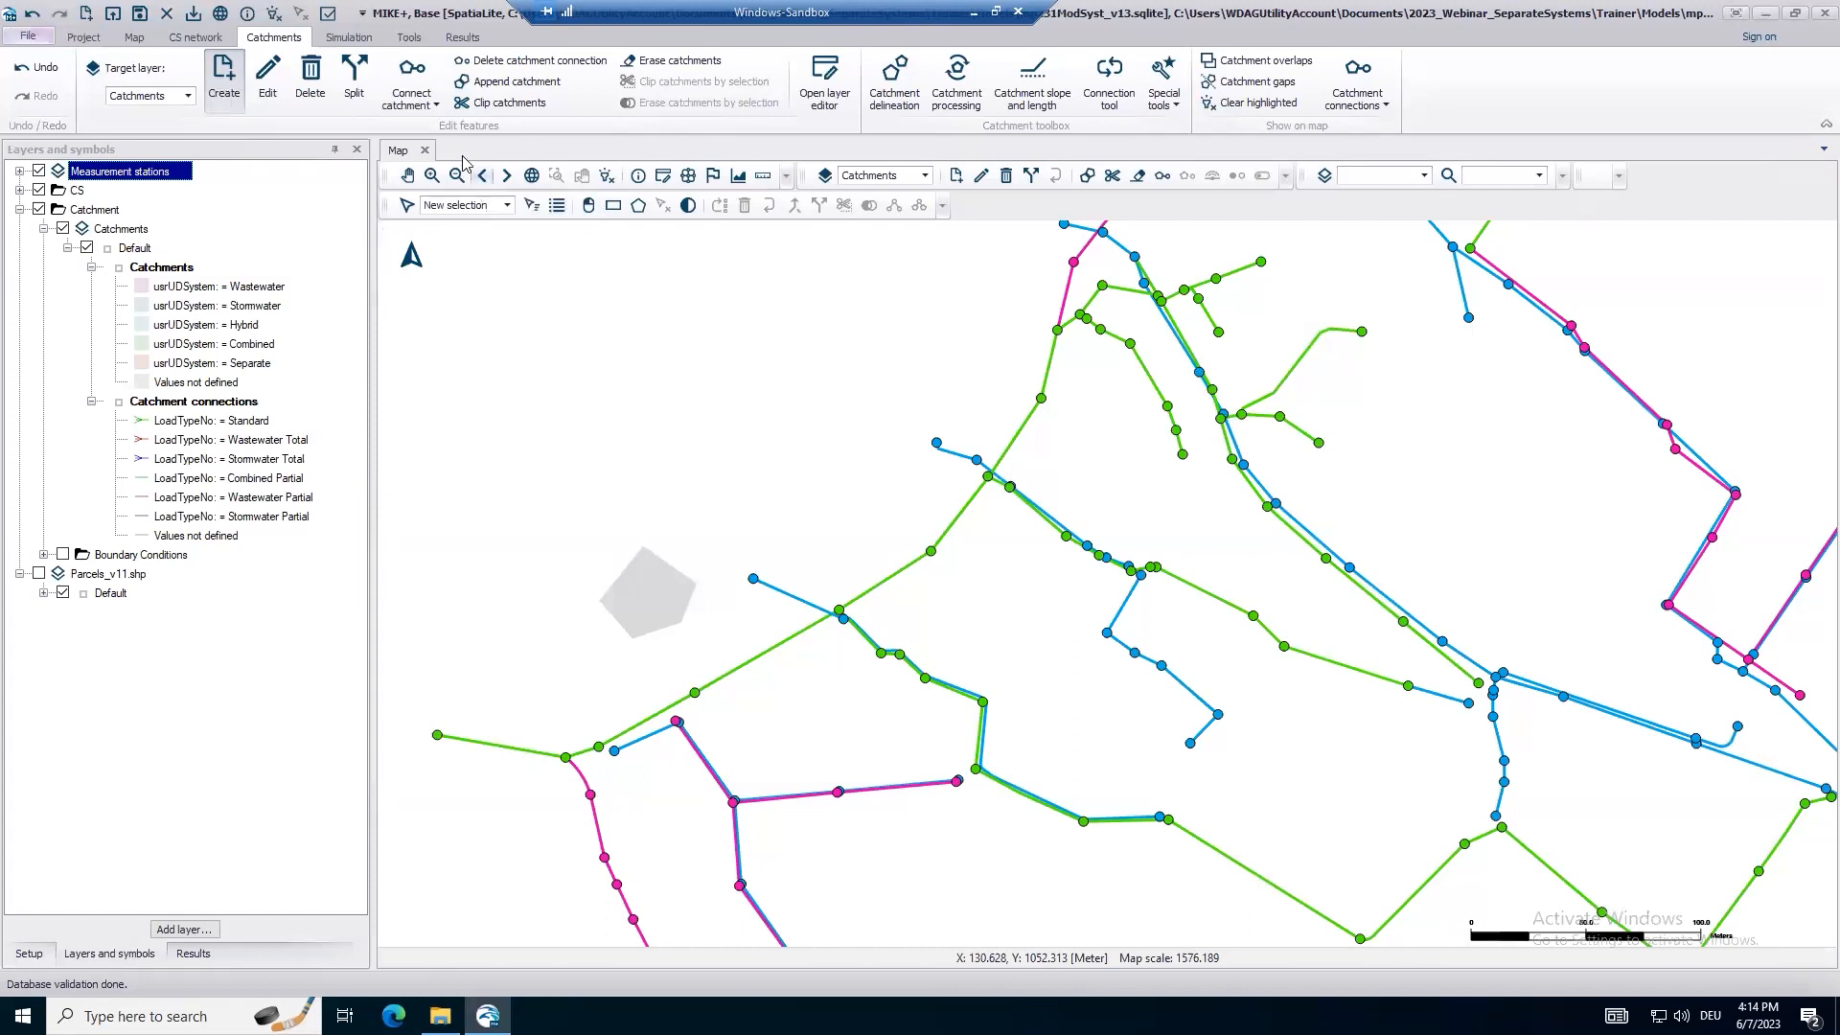
left_click(436, 109)
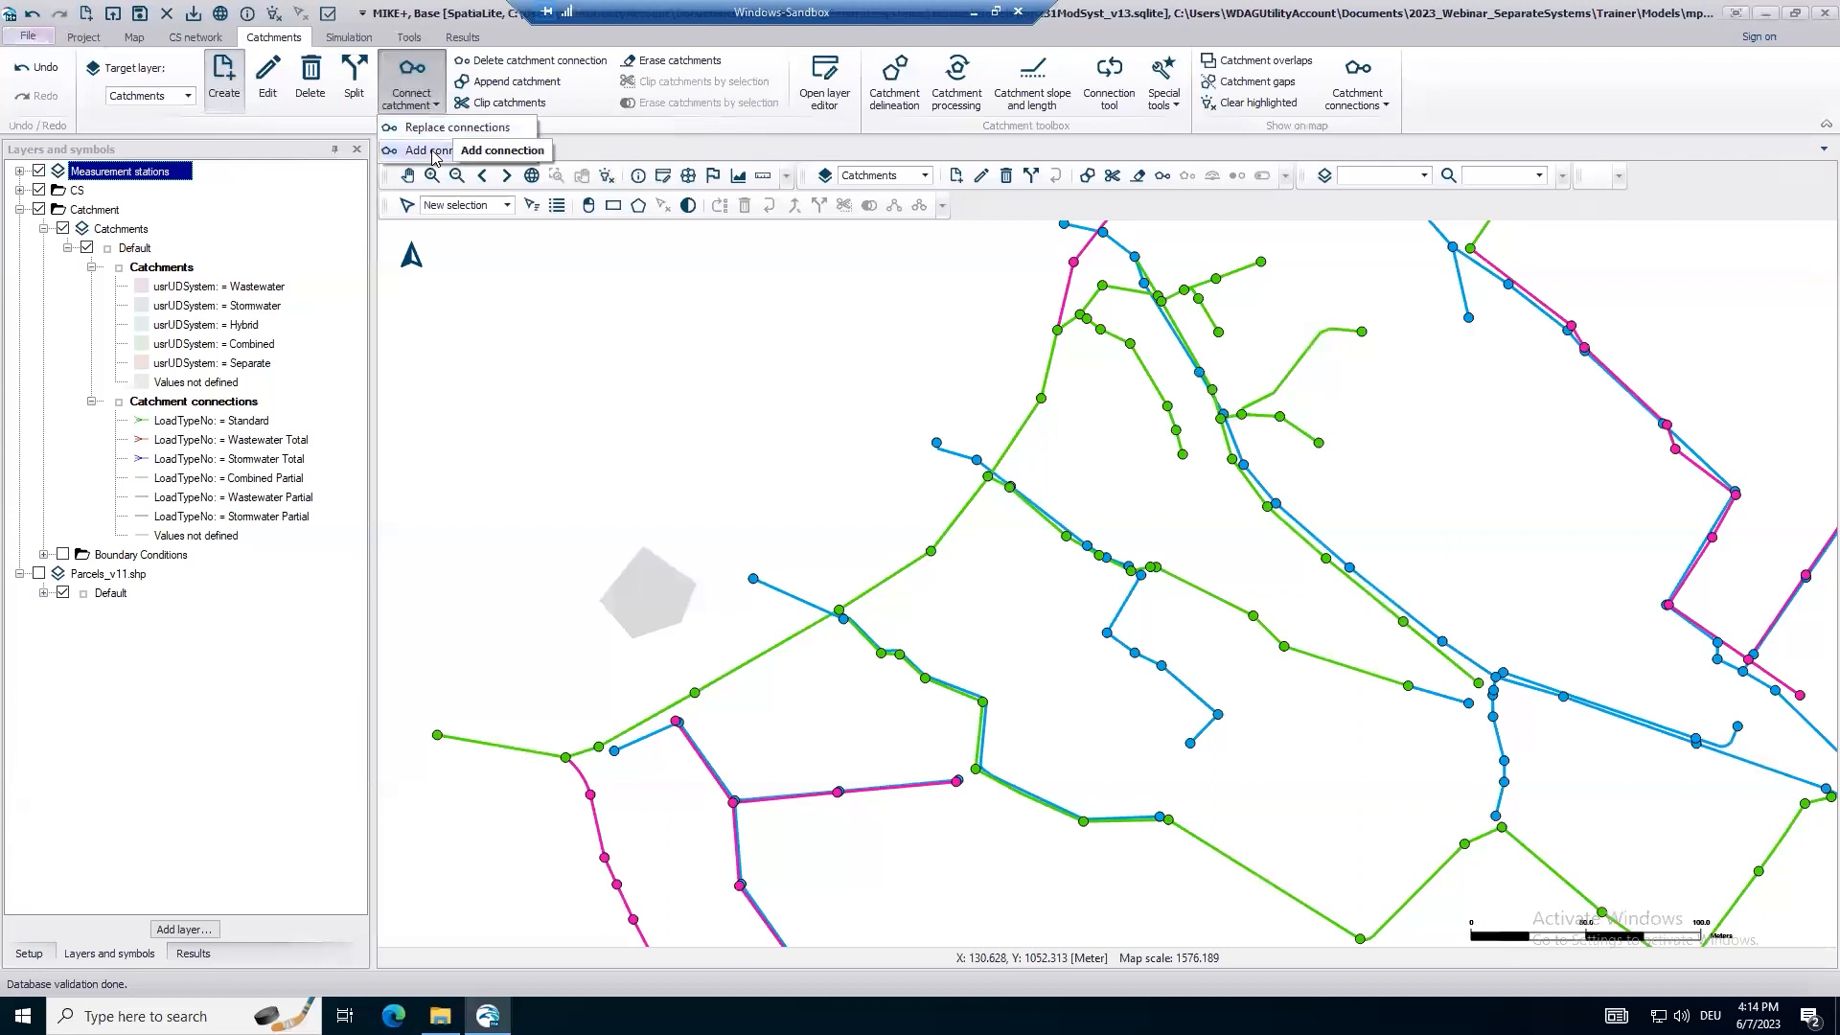
left_click(433, 153)
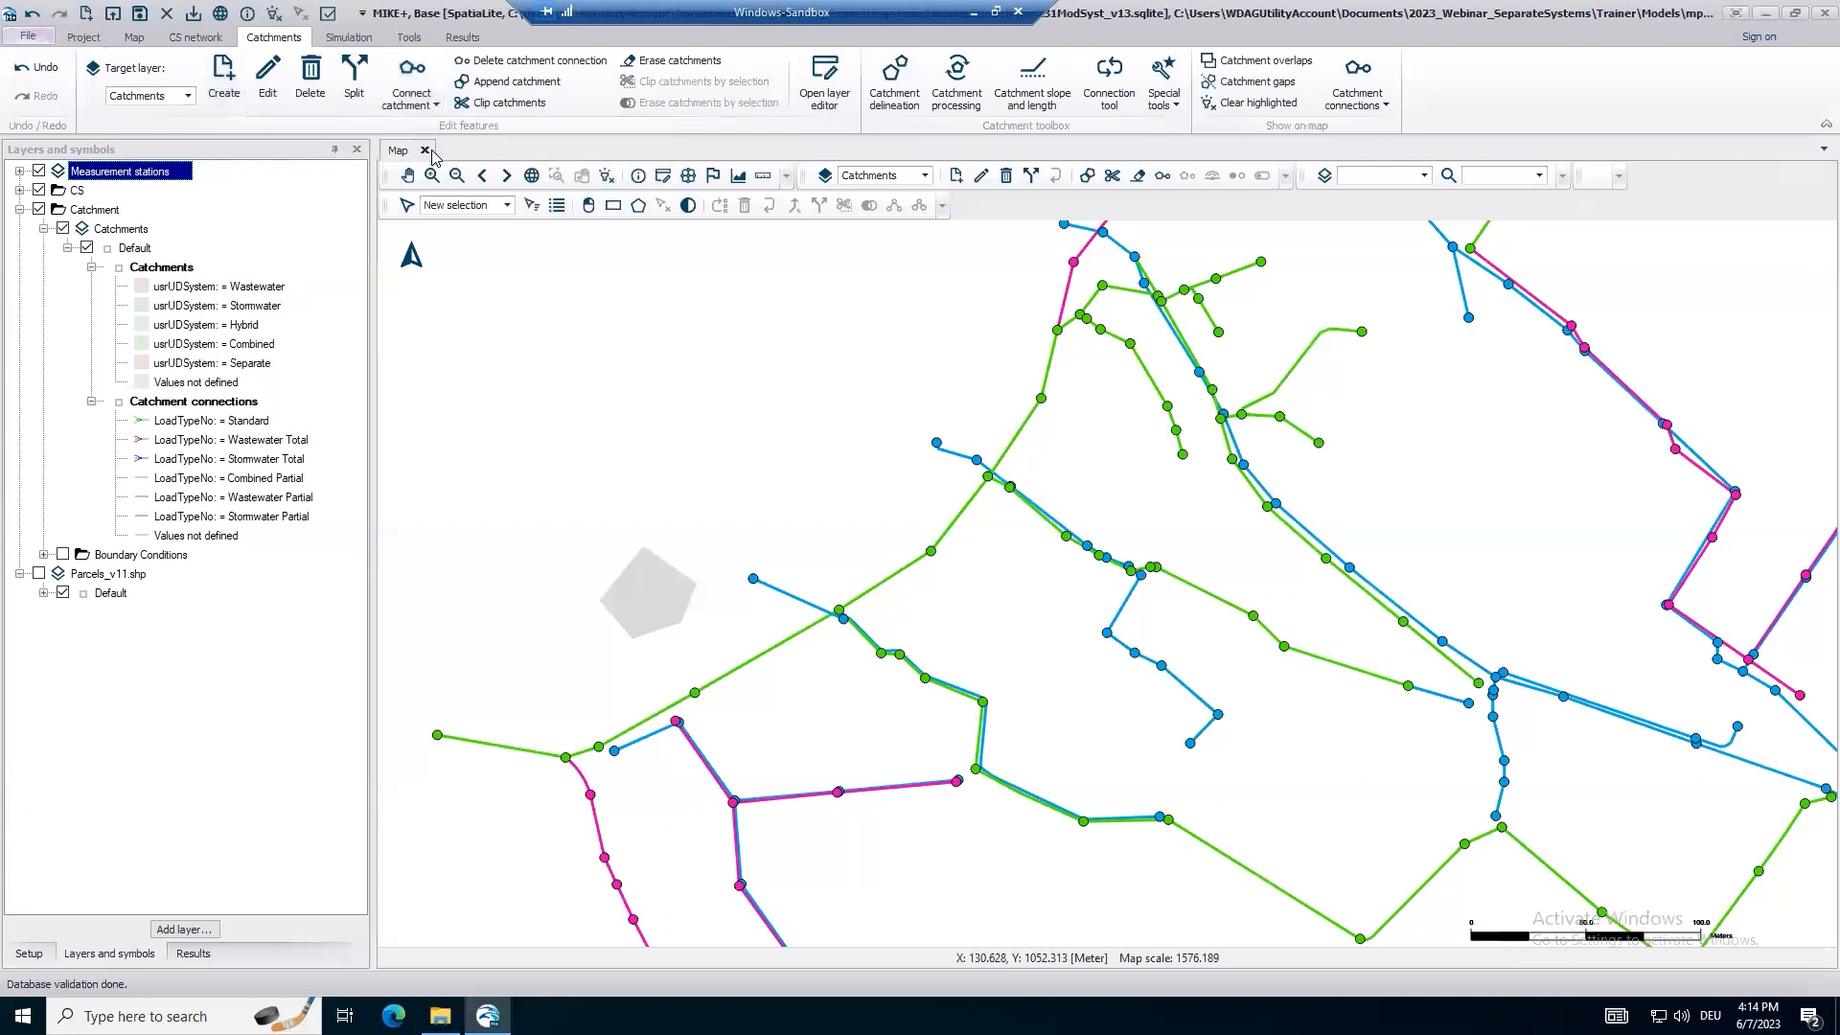
left_click(650, 595)
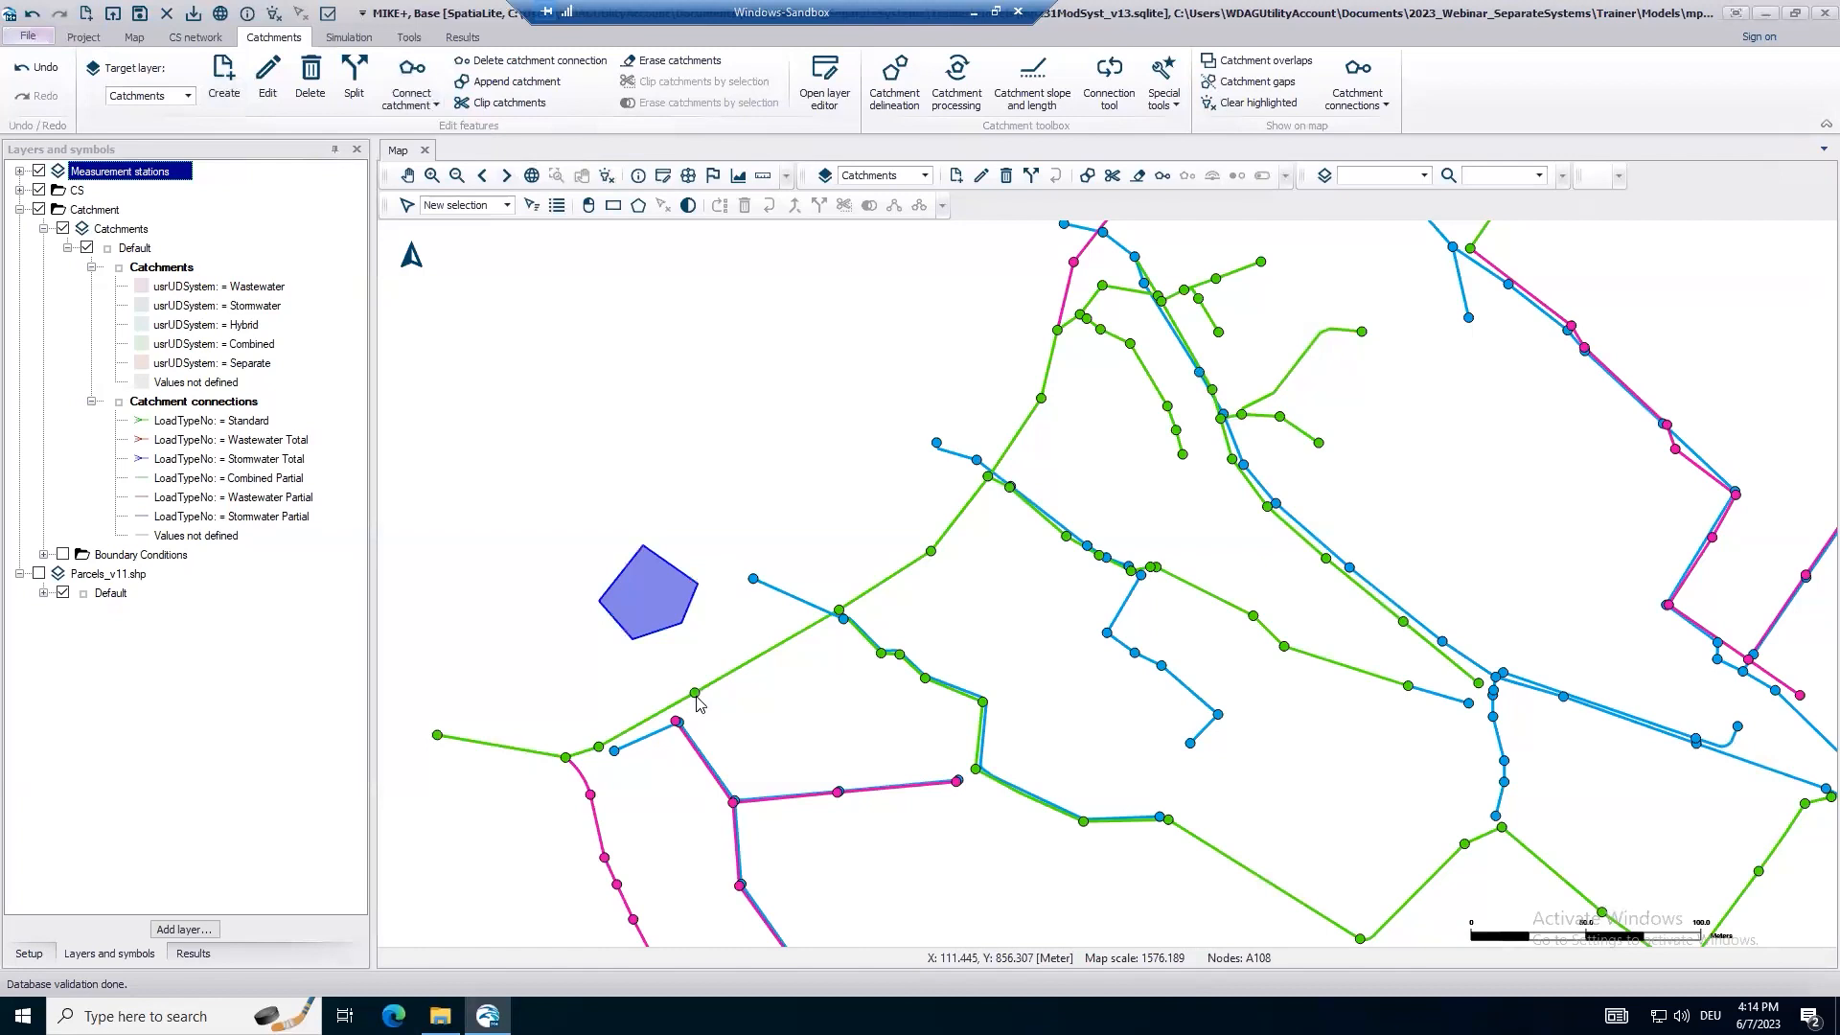
left_click(697, 705)
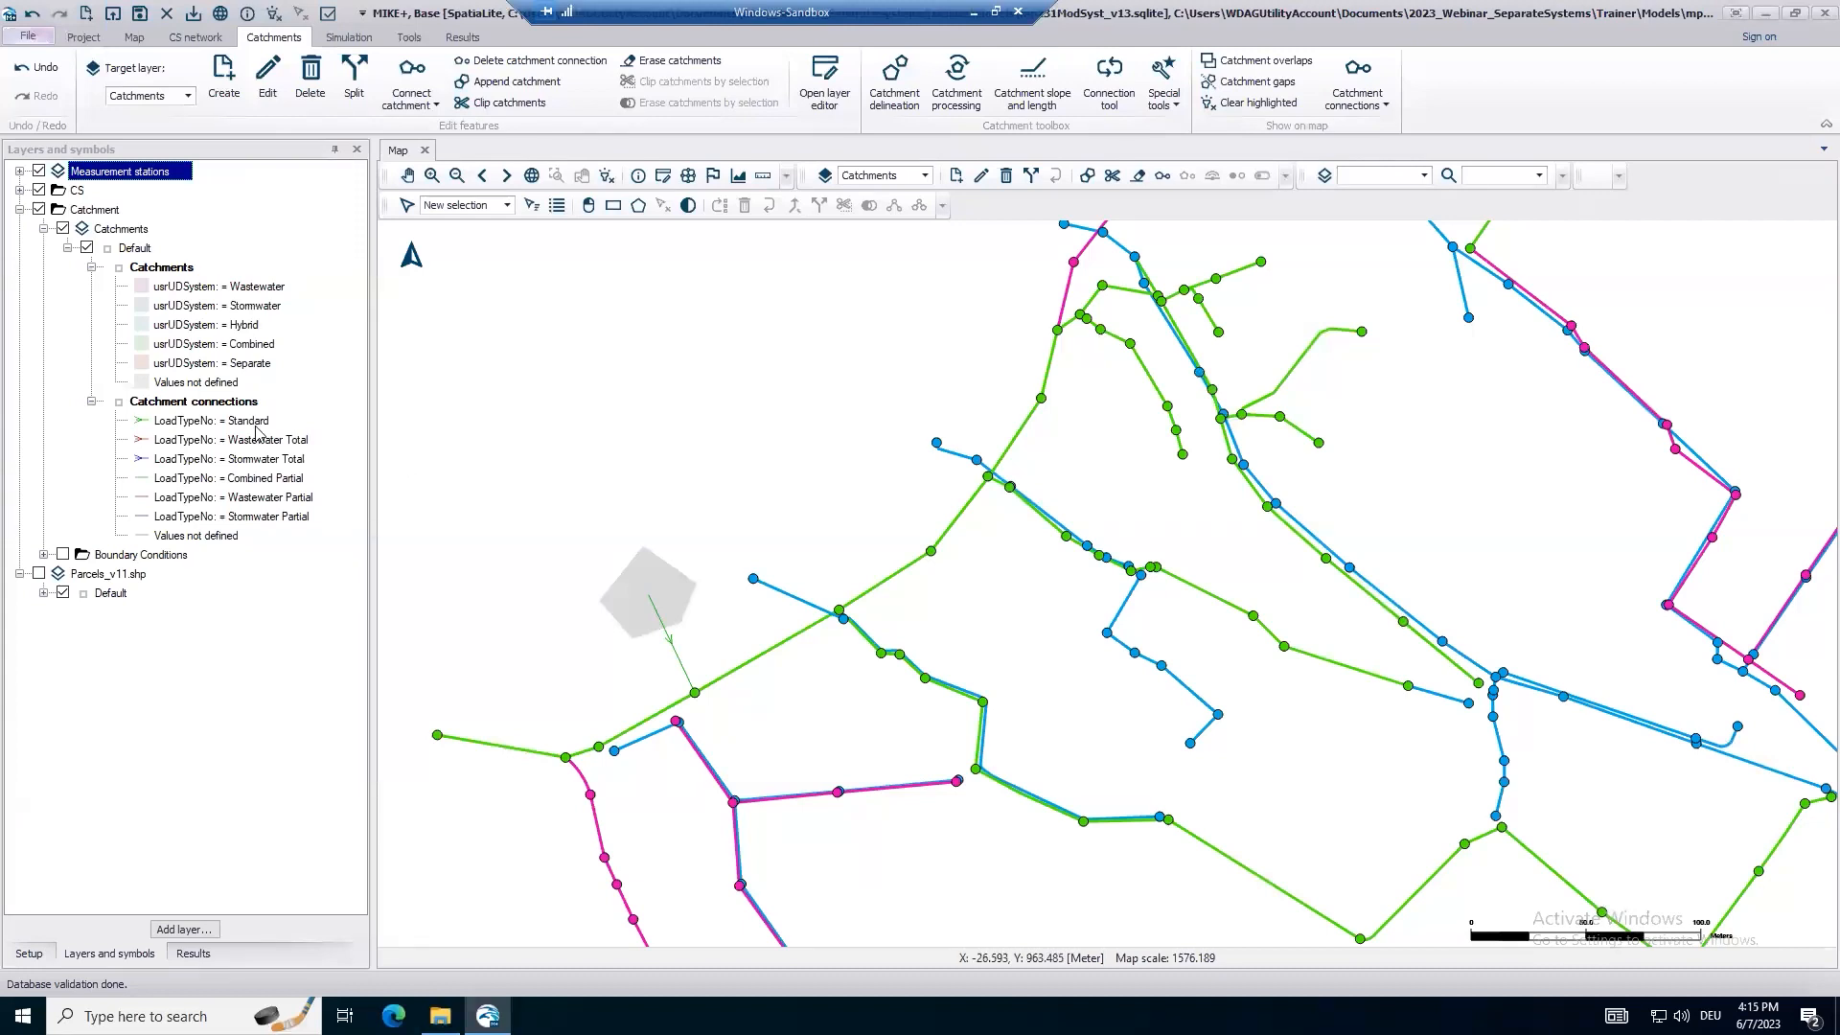
left_click(38, 955)
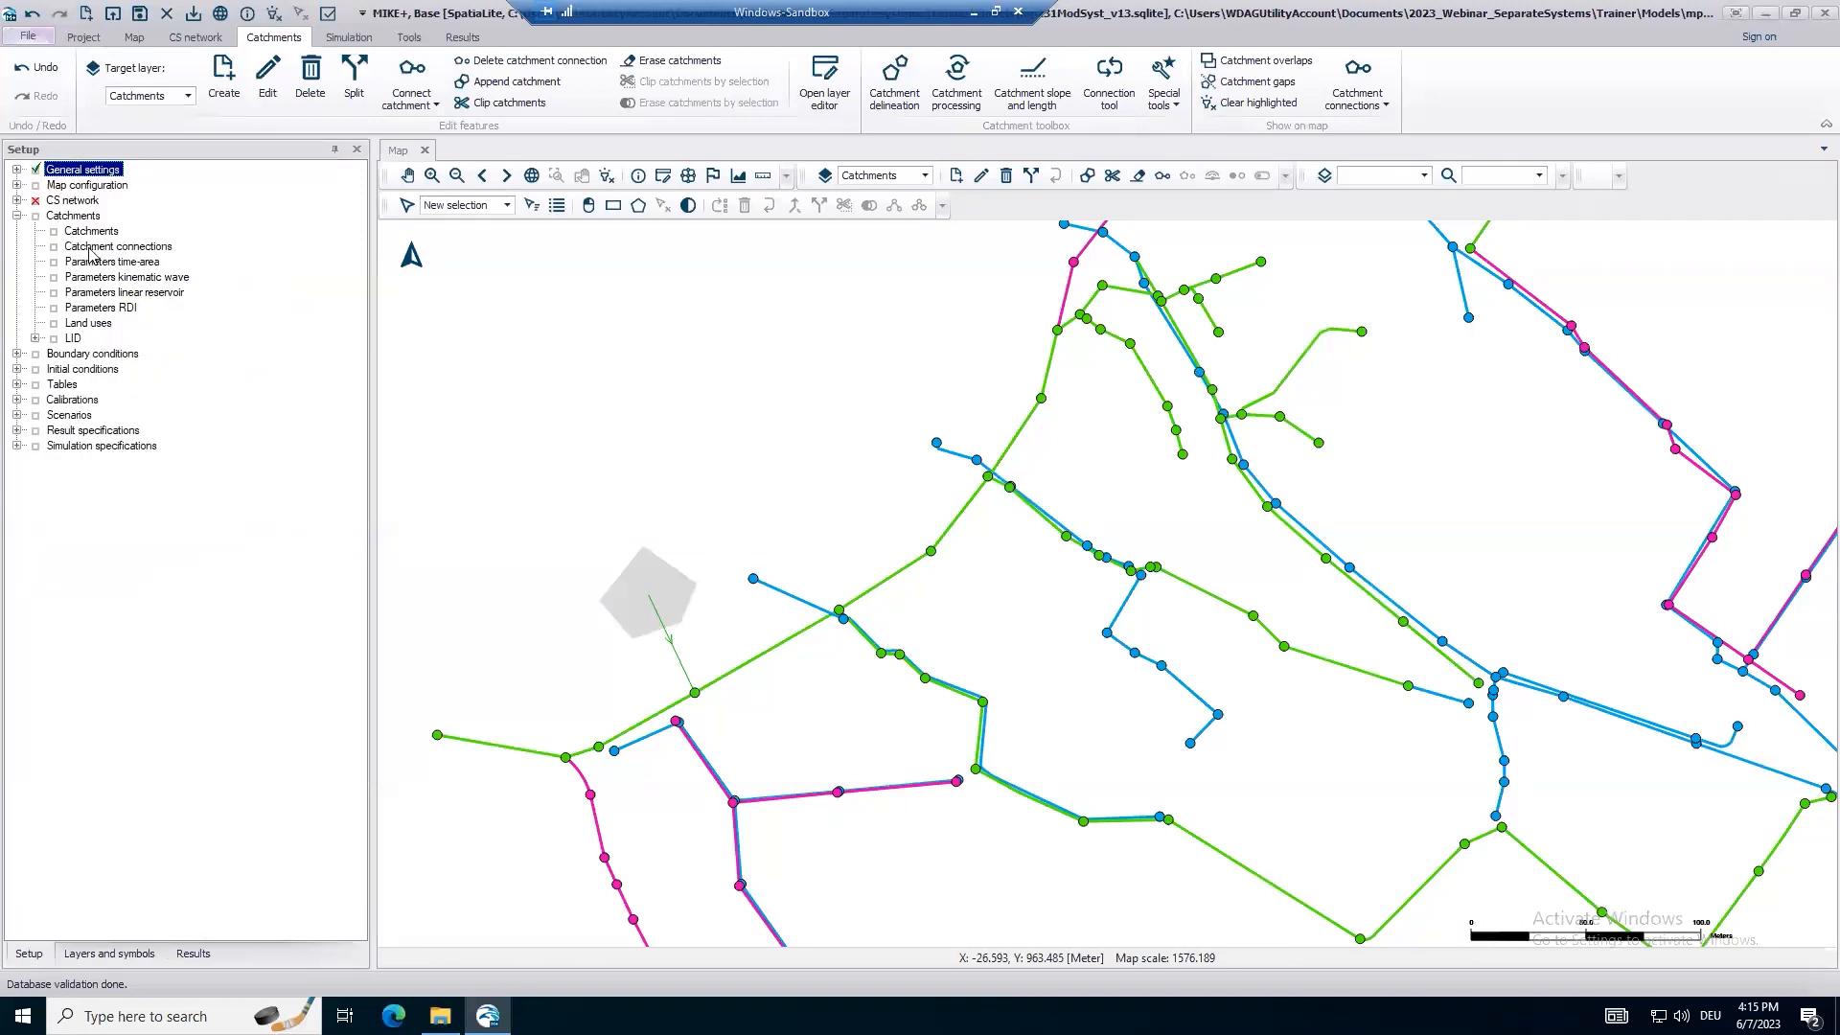
left_click(91, 248)
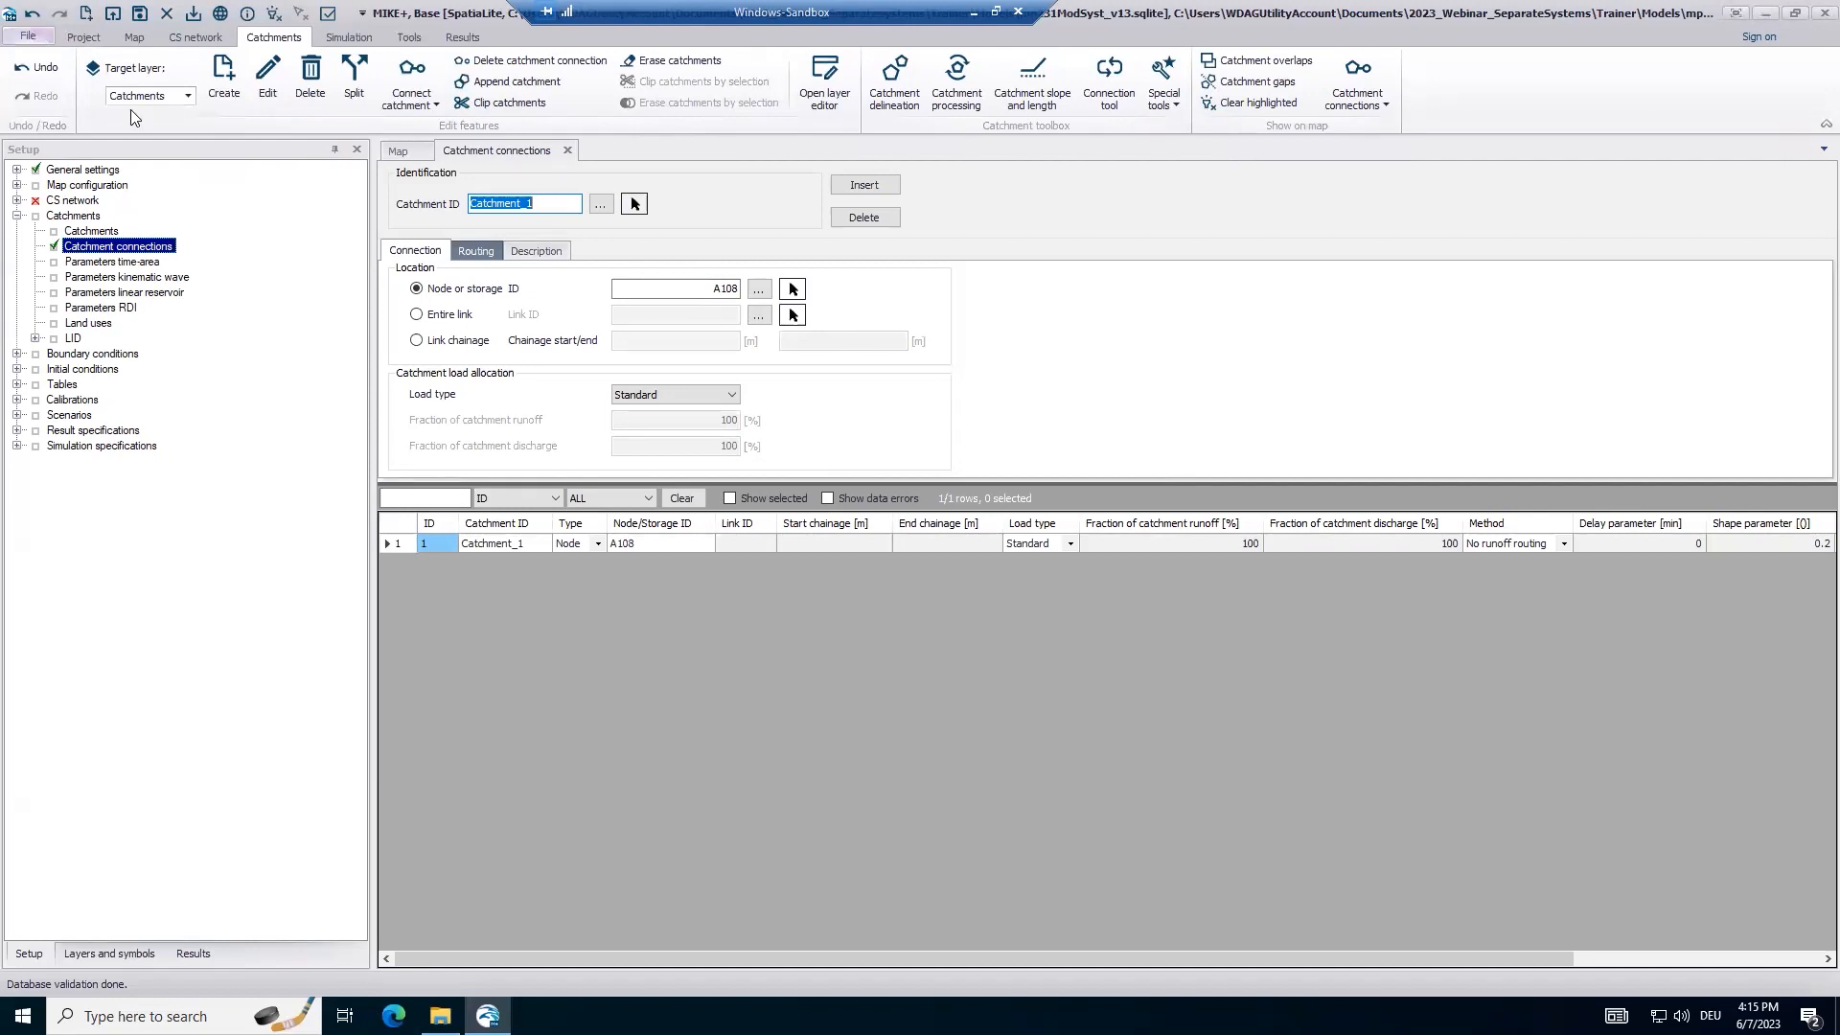
Add a second connection from the catchment to the stormwater end node Node_19, discarding the link load point.
left_click(396, 150)
left_click(434, 107)
left_click(435, 106)
left_click(656, 599)
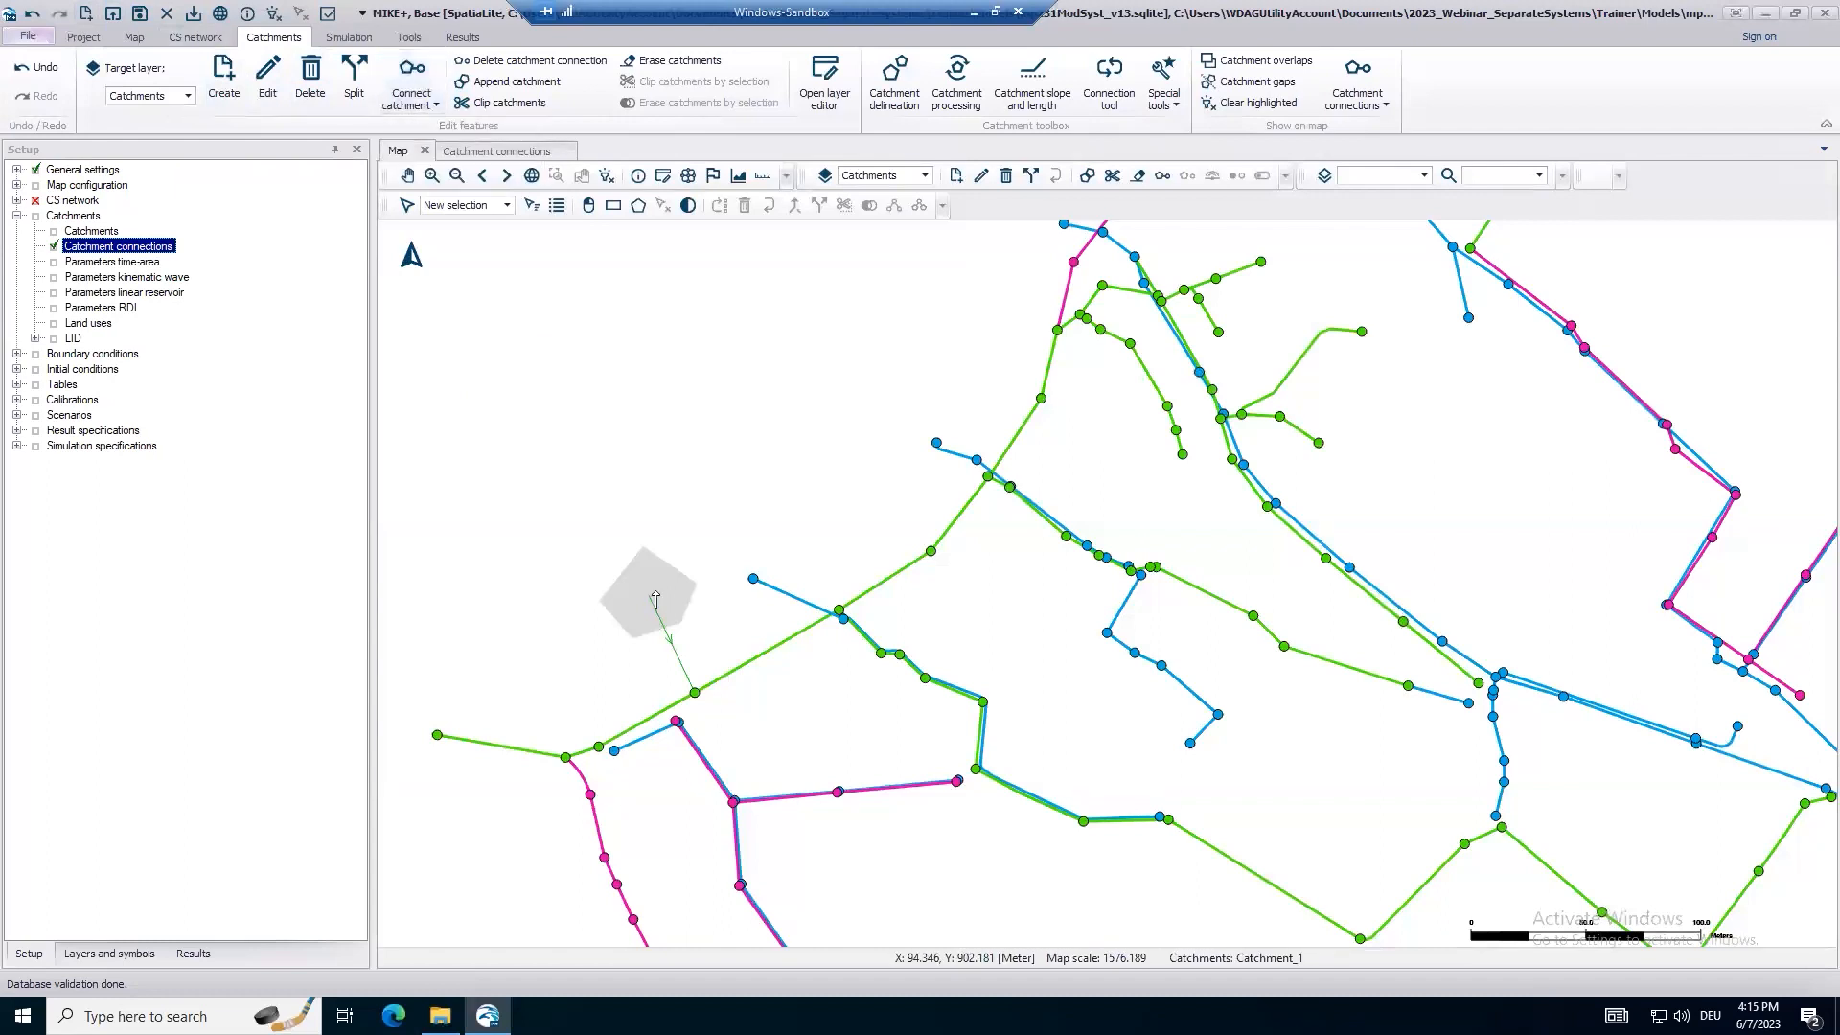
left_click(756, 594)
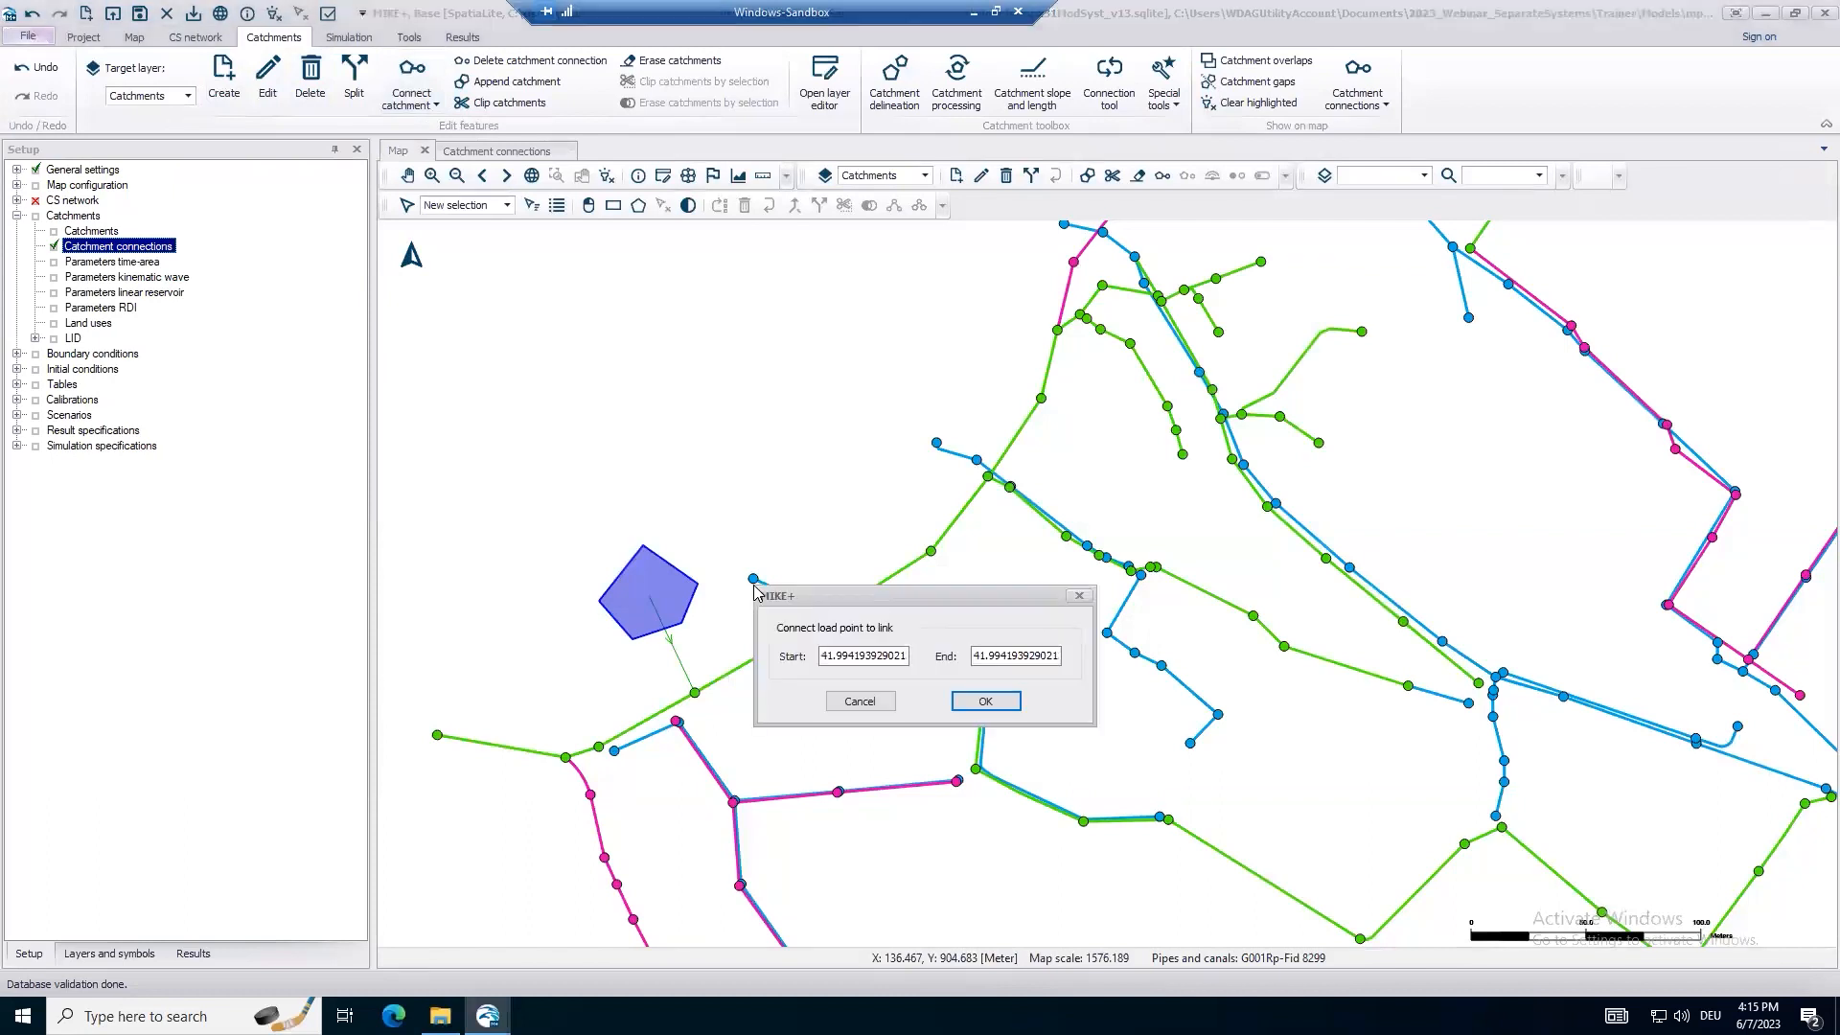
left_click(887, 700)
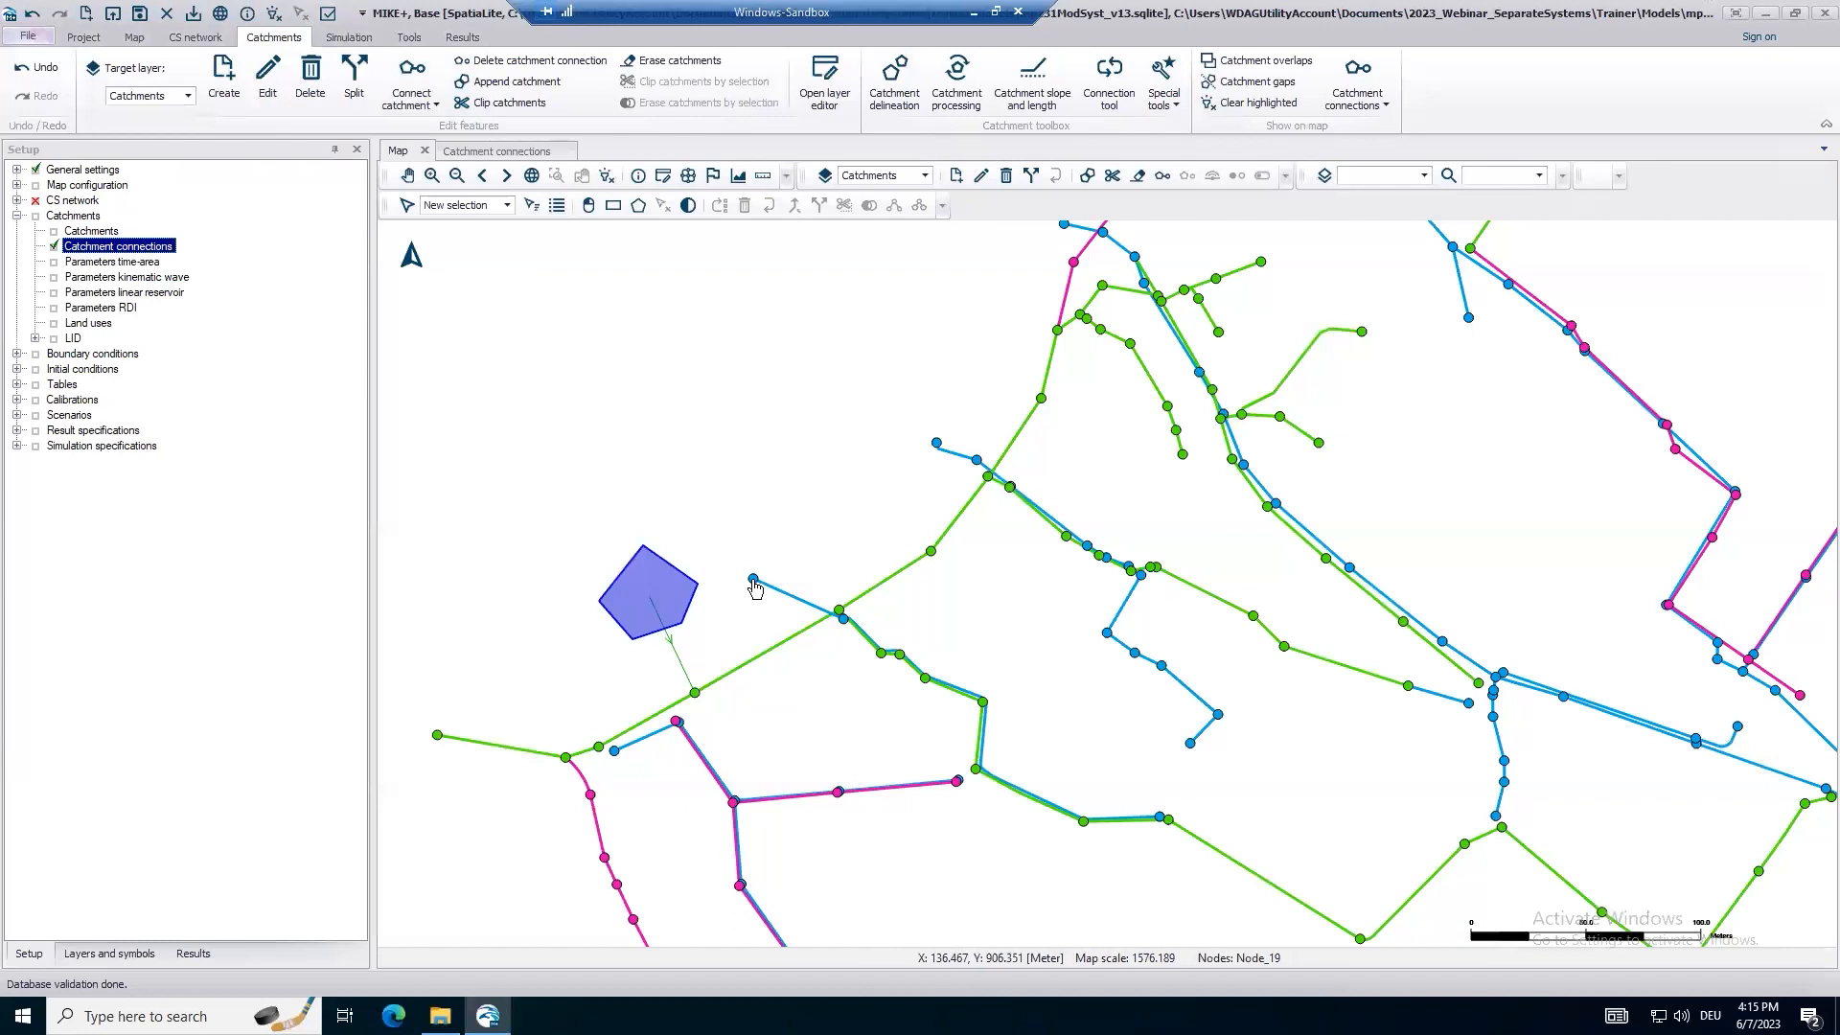
left_click(754, 582)
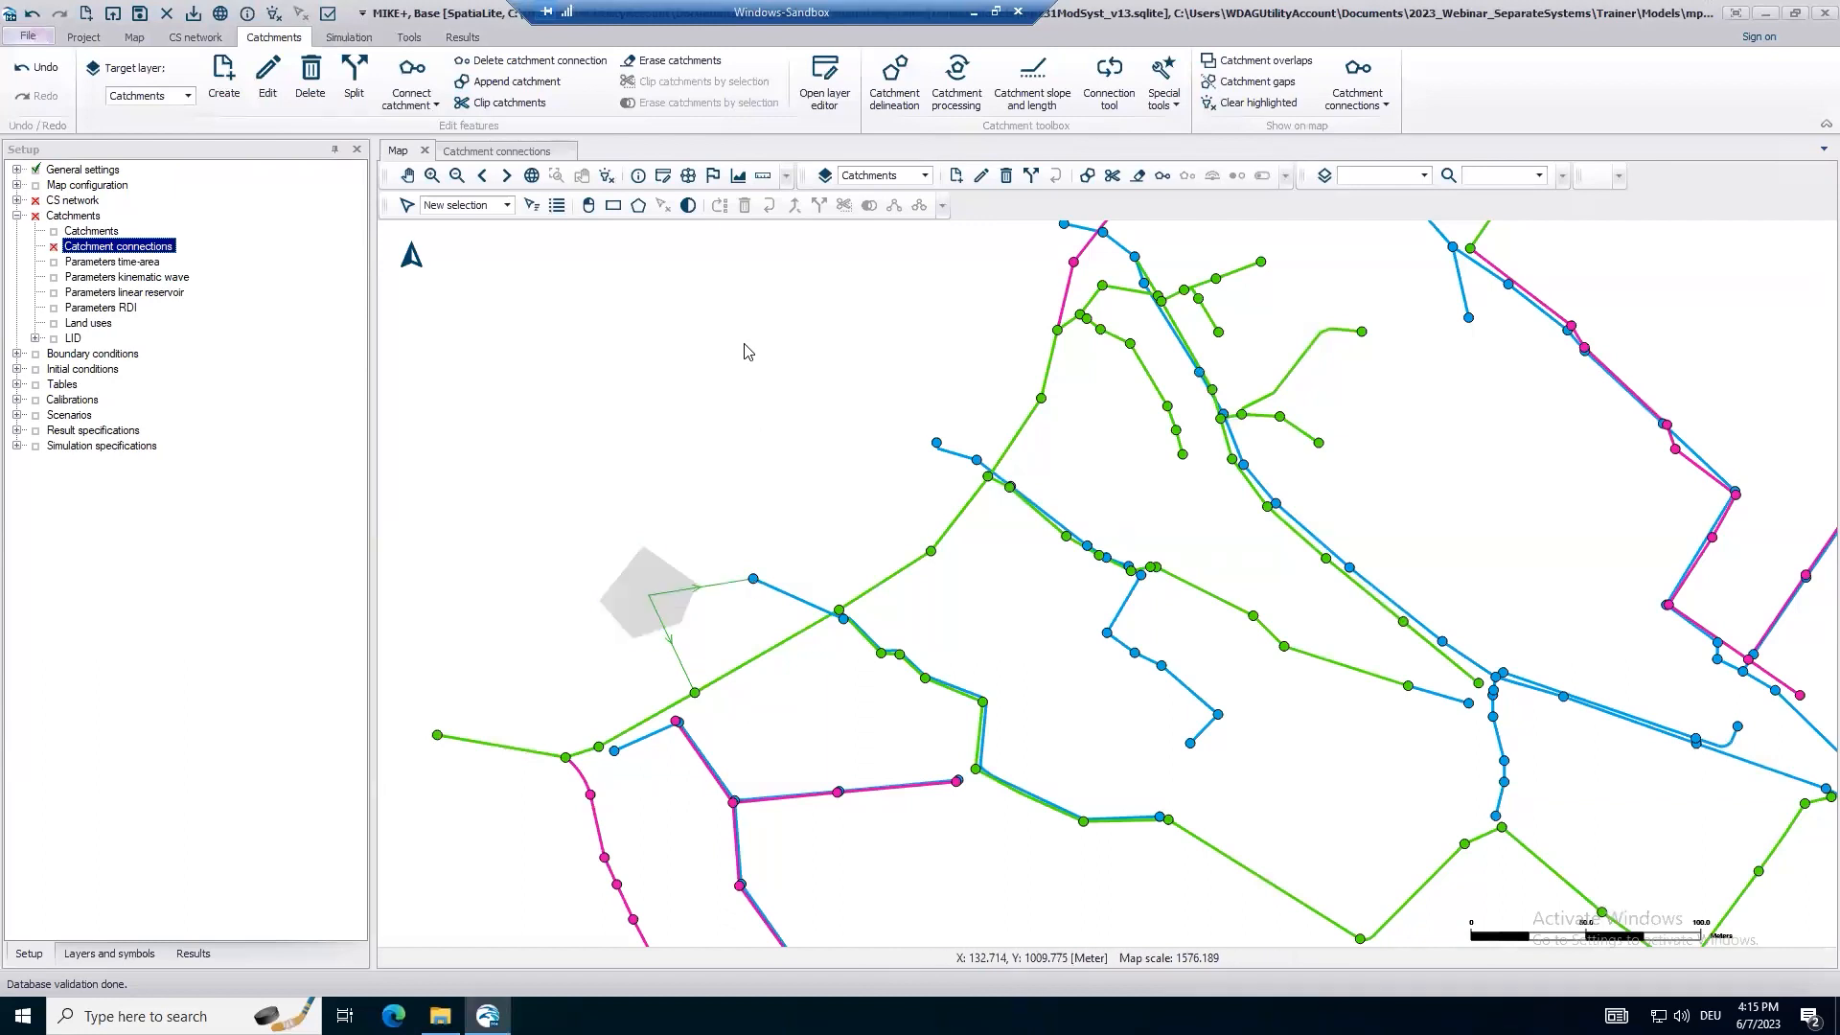
Set the Node_19 connection's load type to Stormwater Partial with a catchment runoff fraction of 35%.
left_click(504, 151)
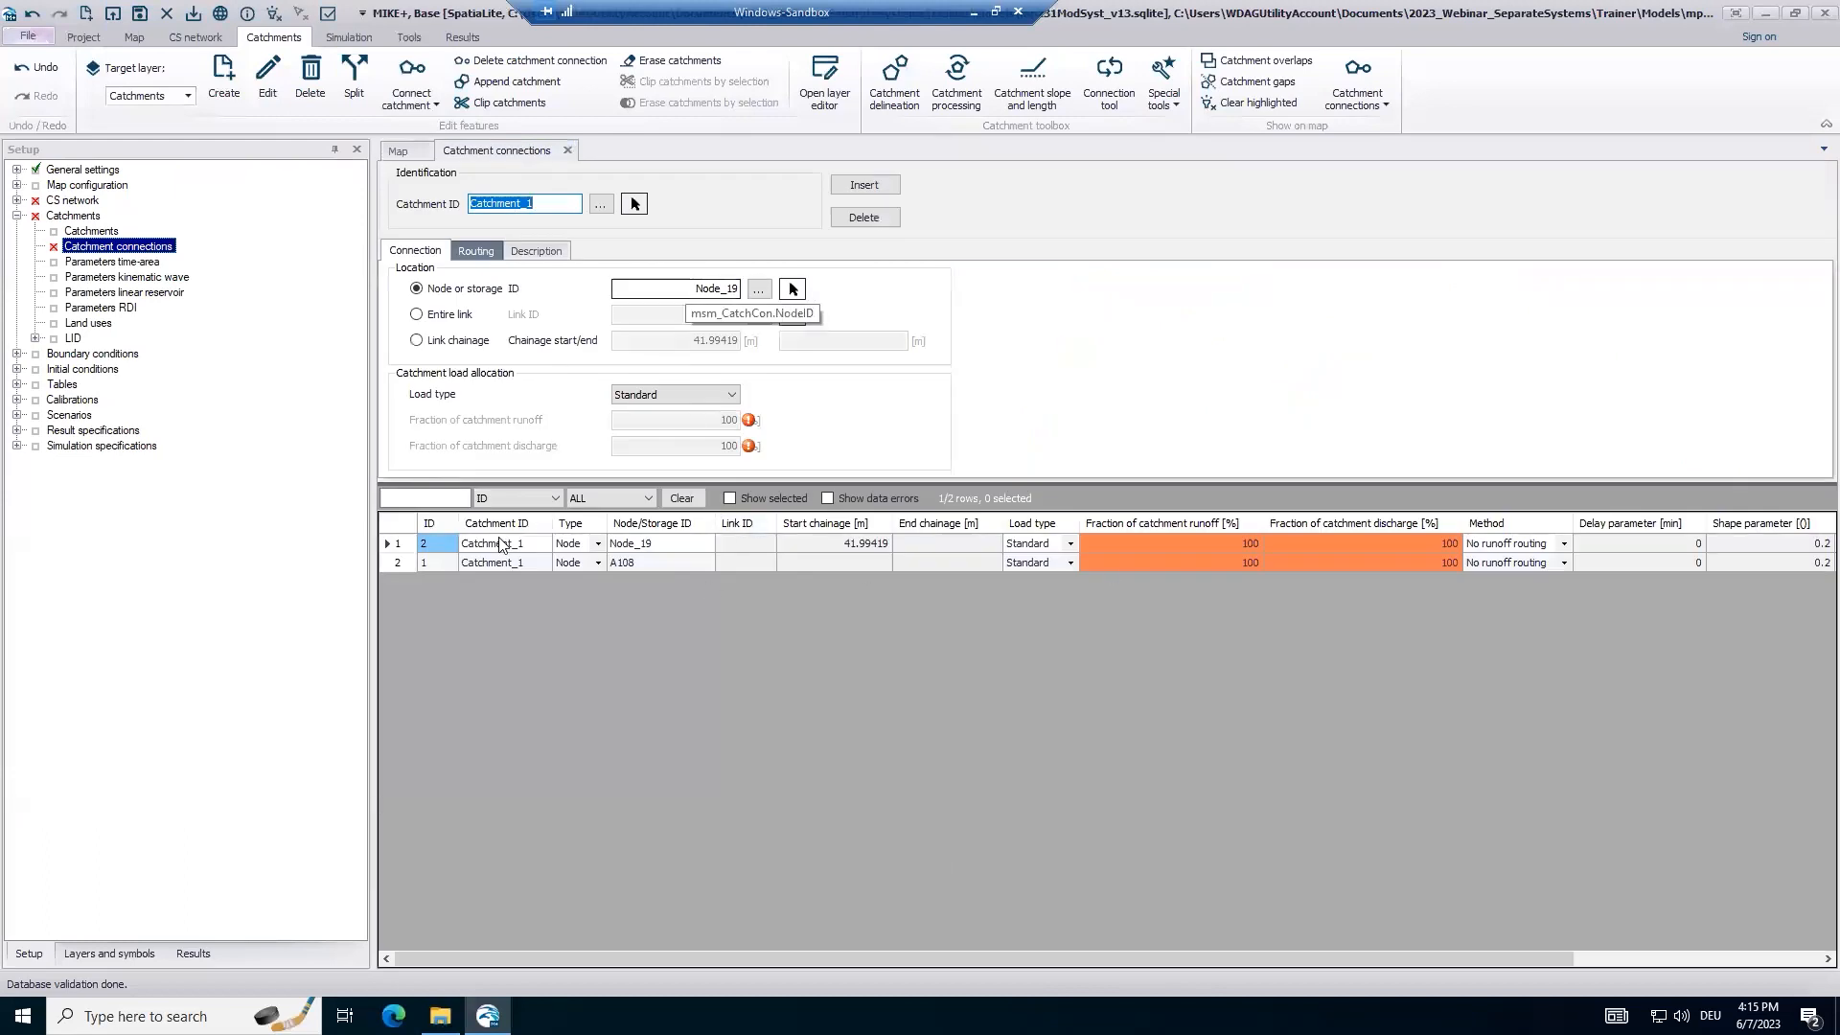
left_click(464, 564)
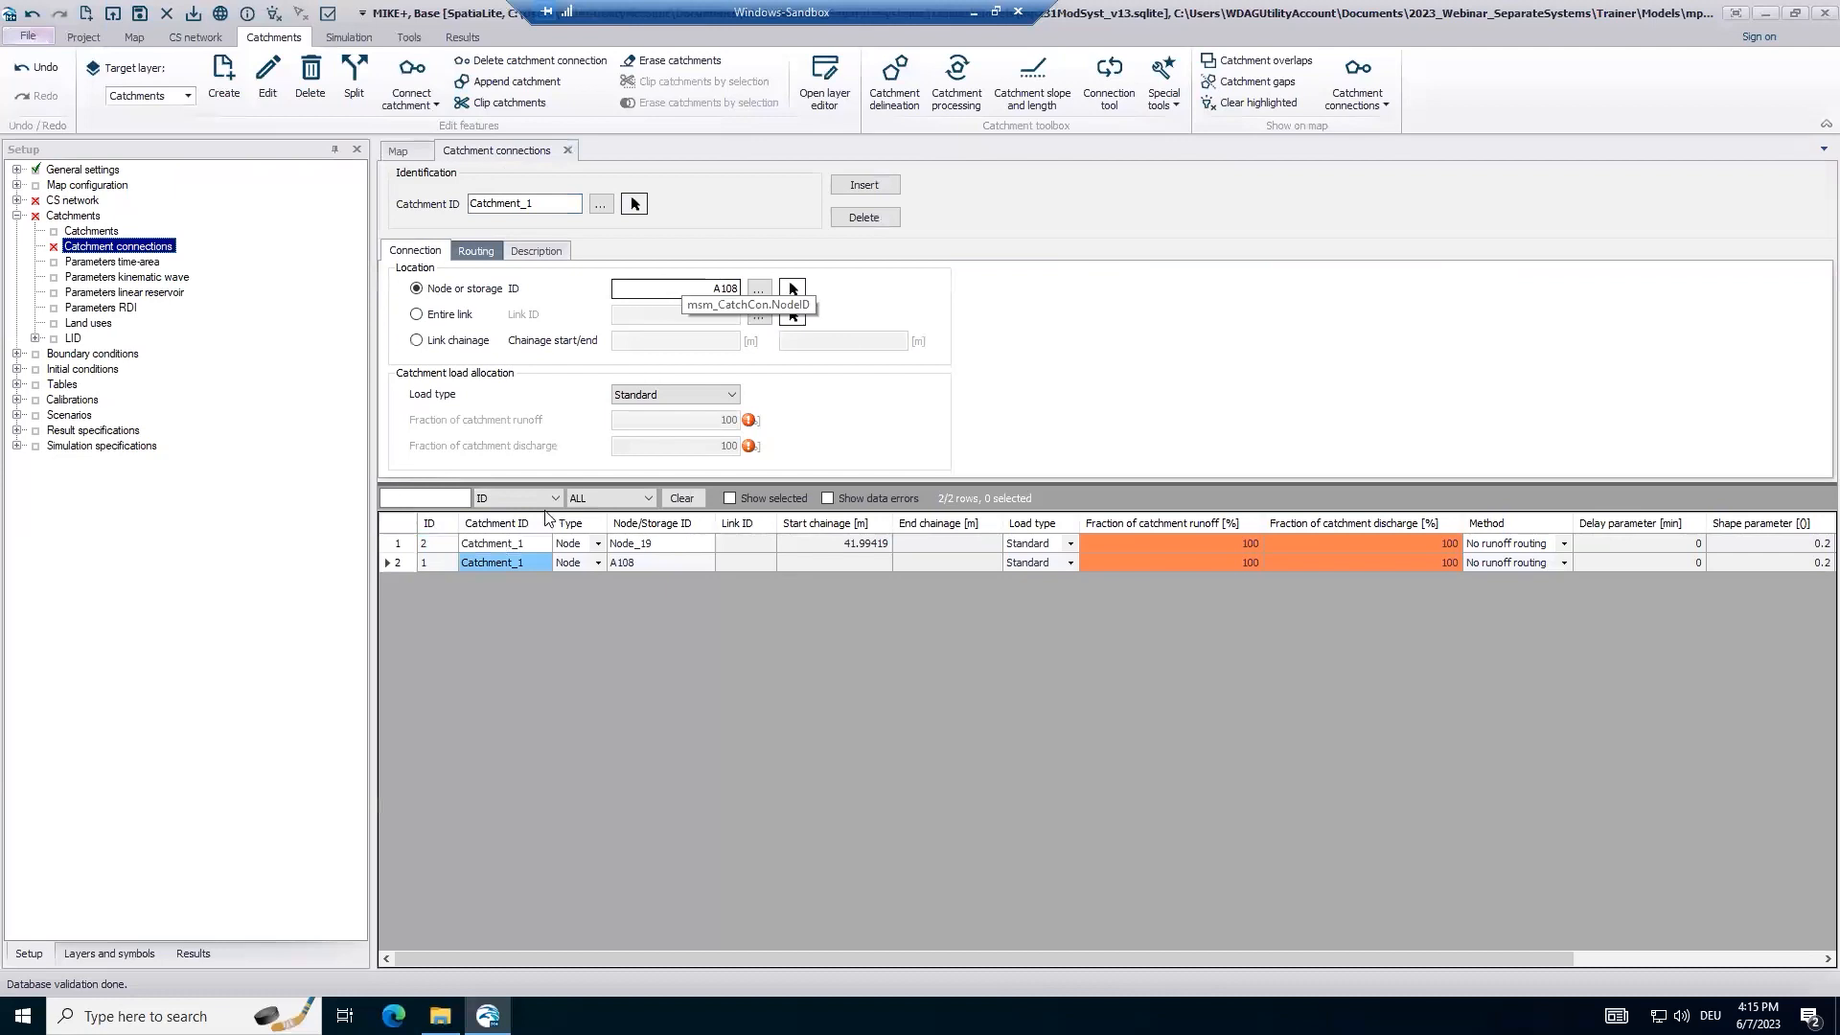
key("Up")
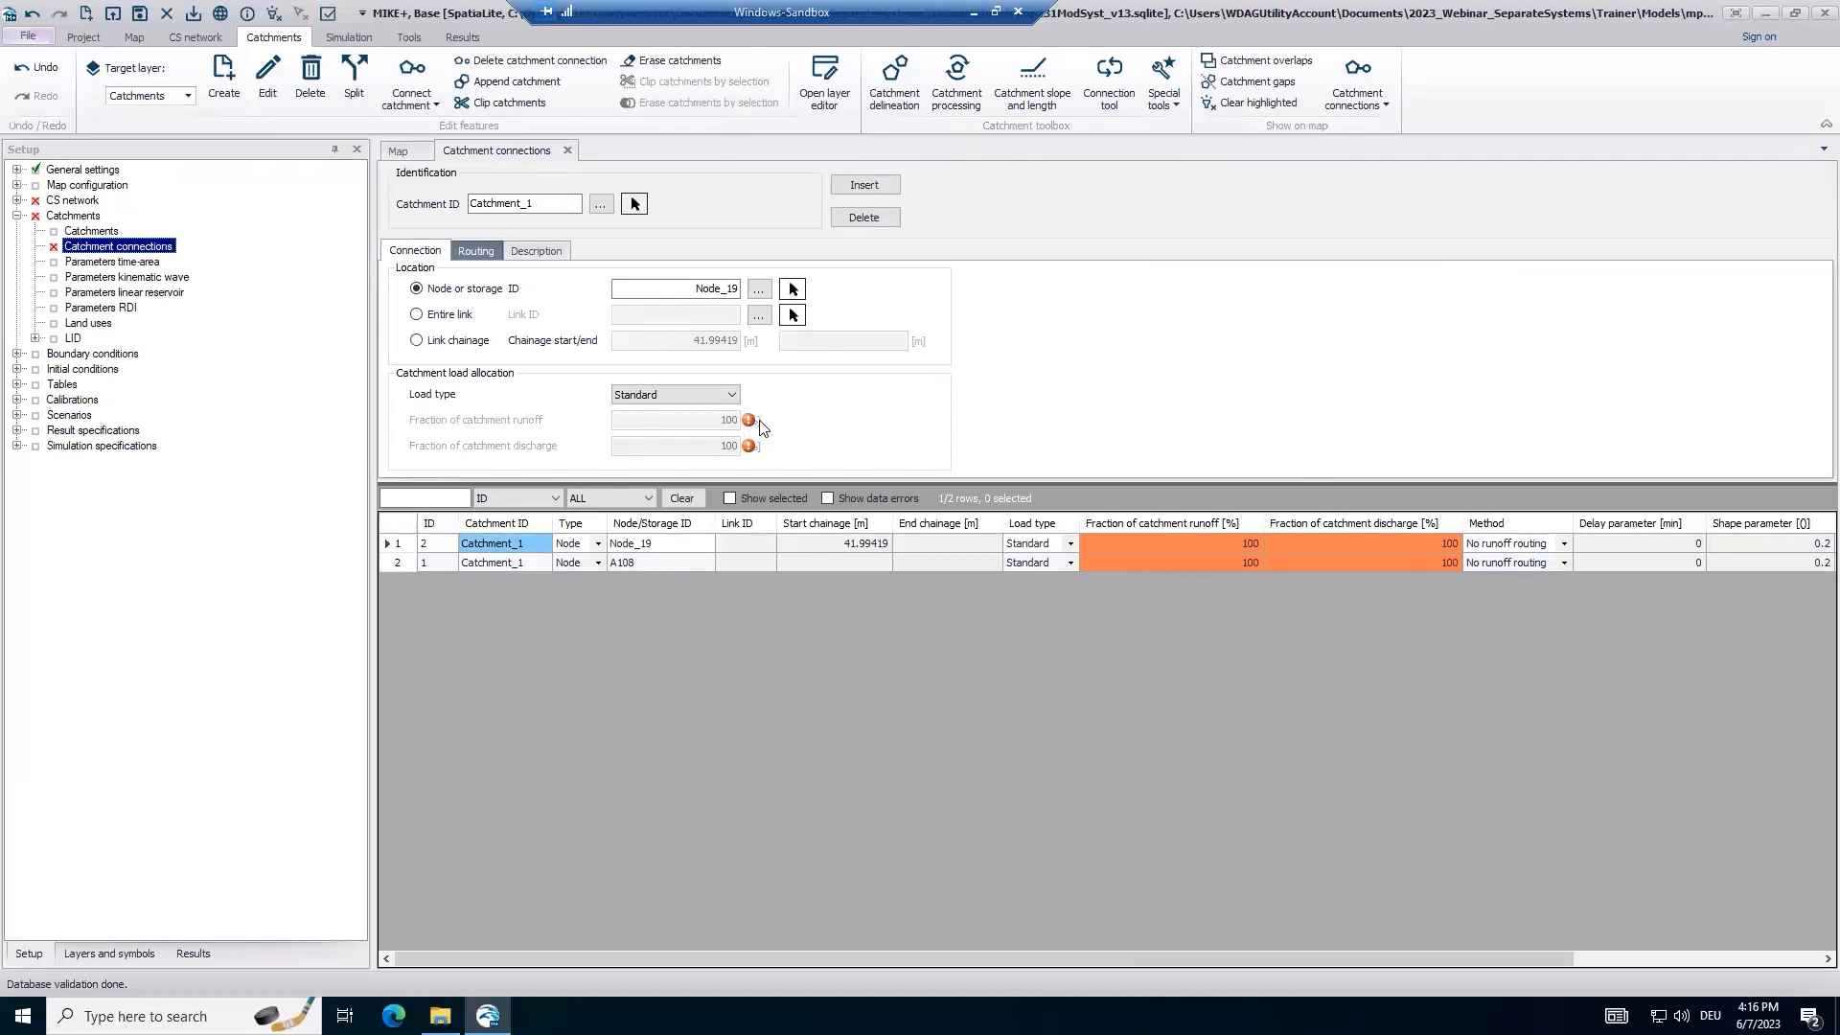
mouse_move(750, 453)
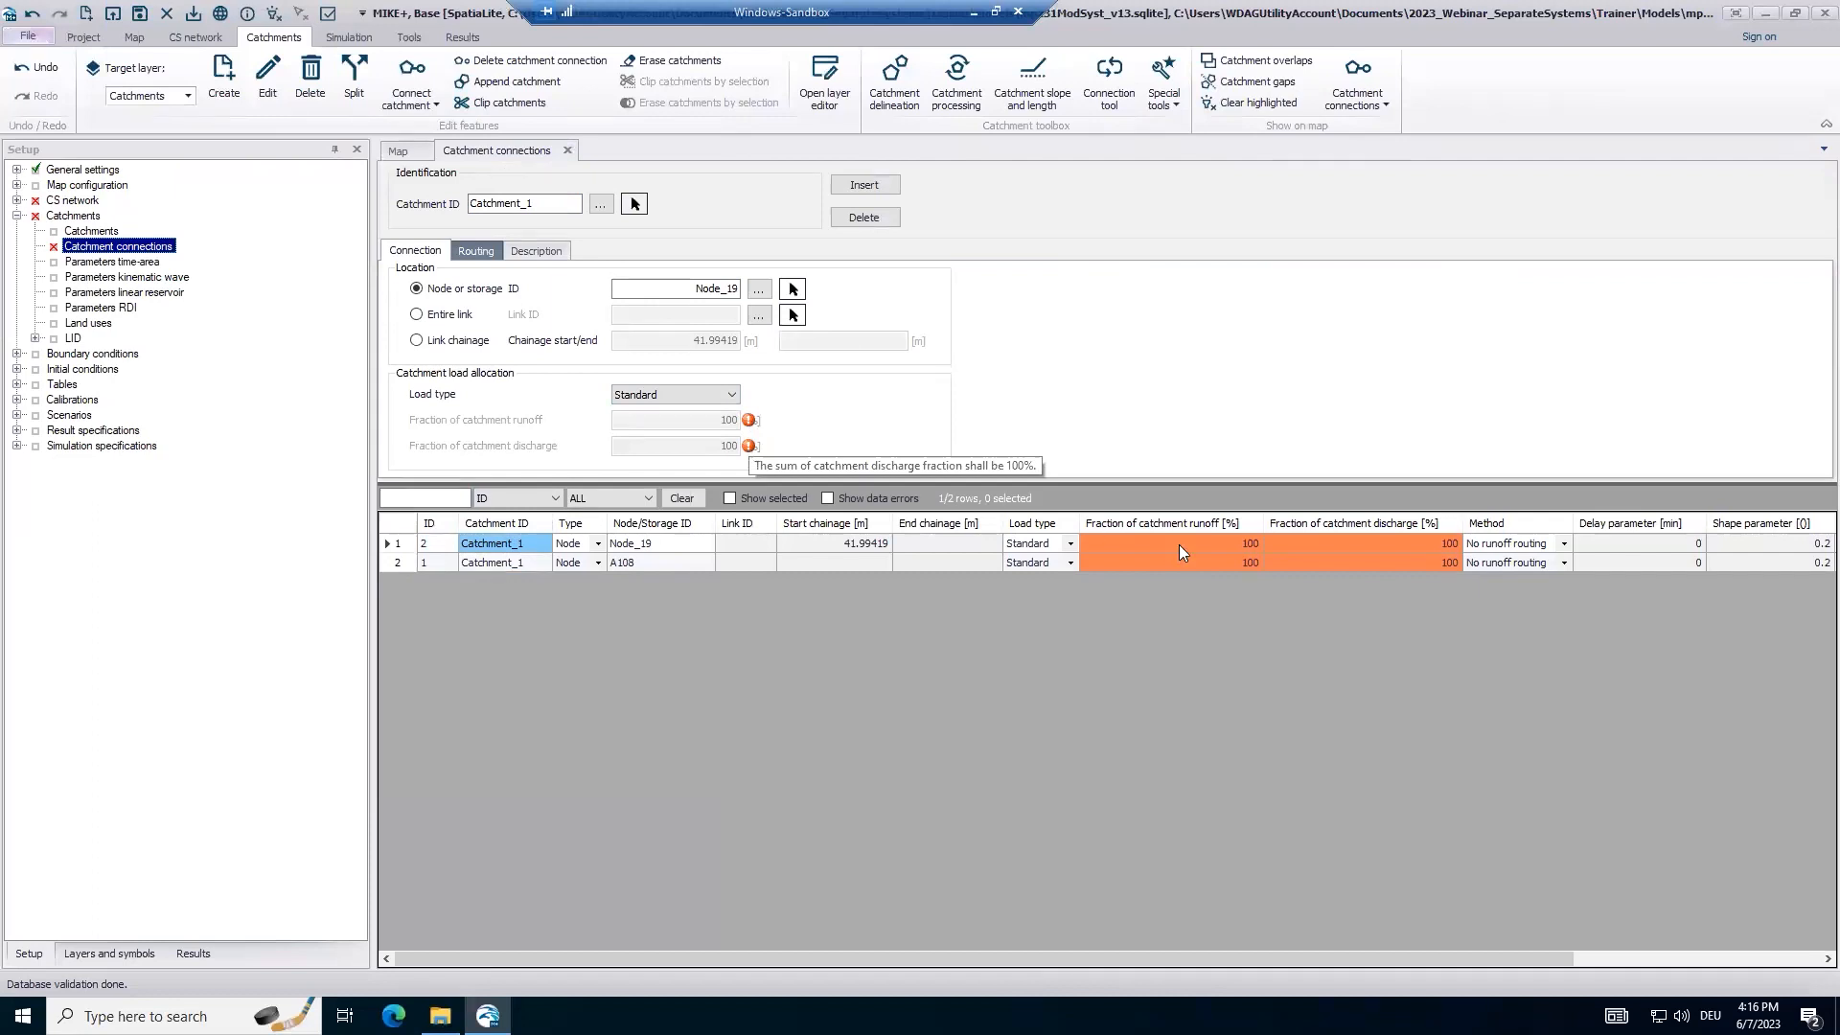
mouse_move(1180, 548)
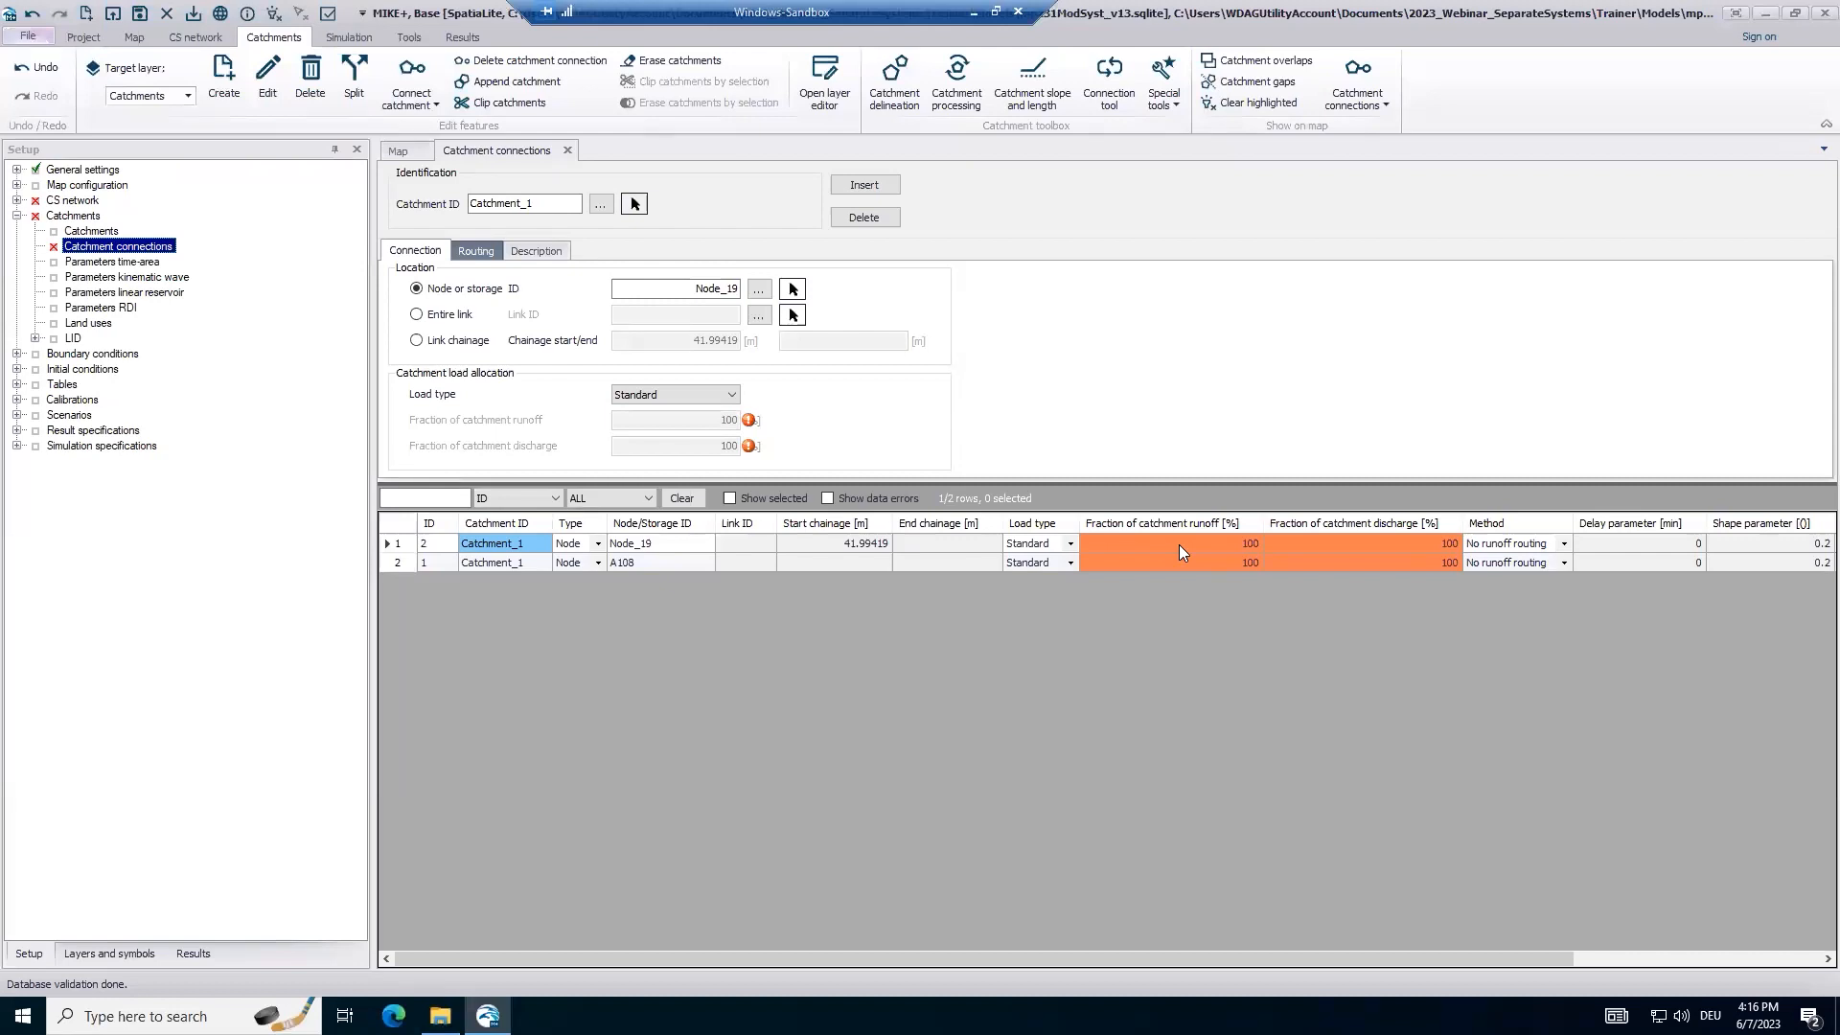
left_click(731, 397)
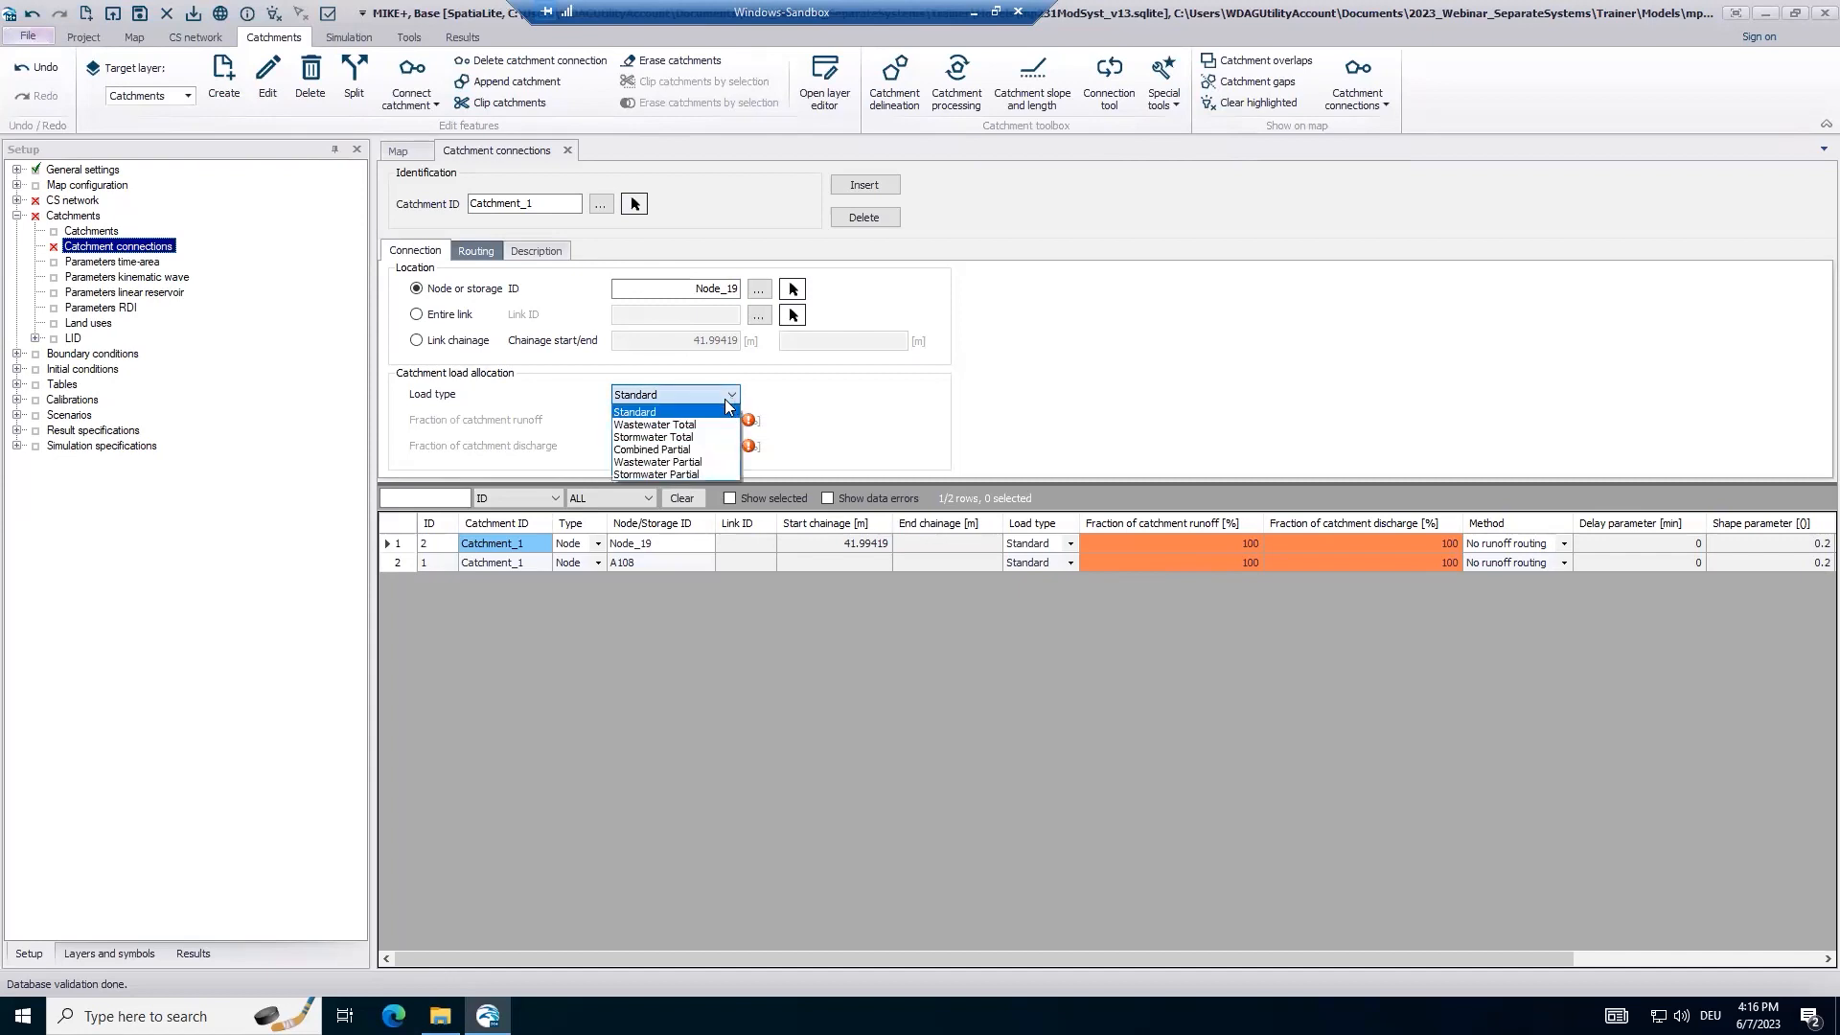
left_click(696, 474)
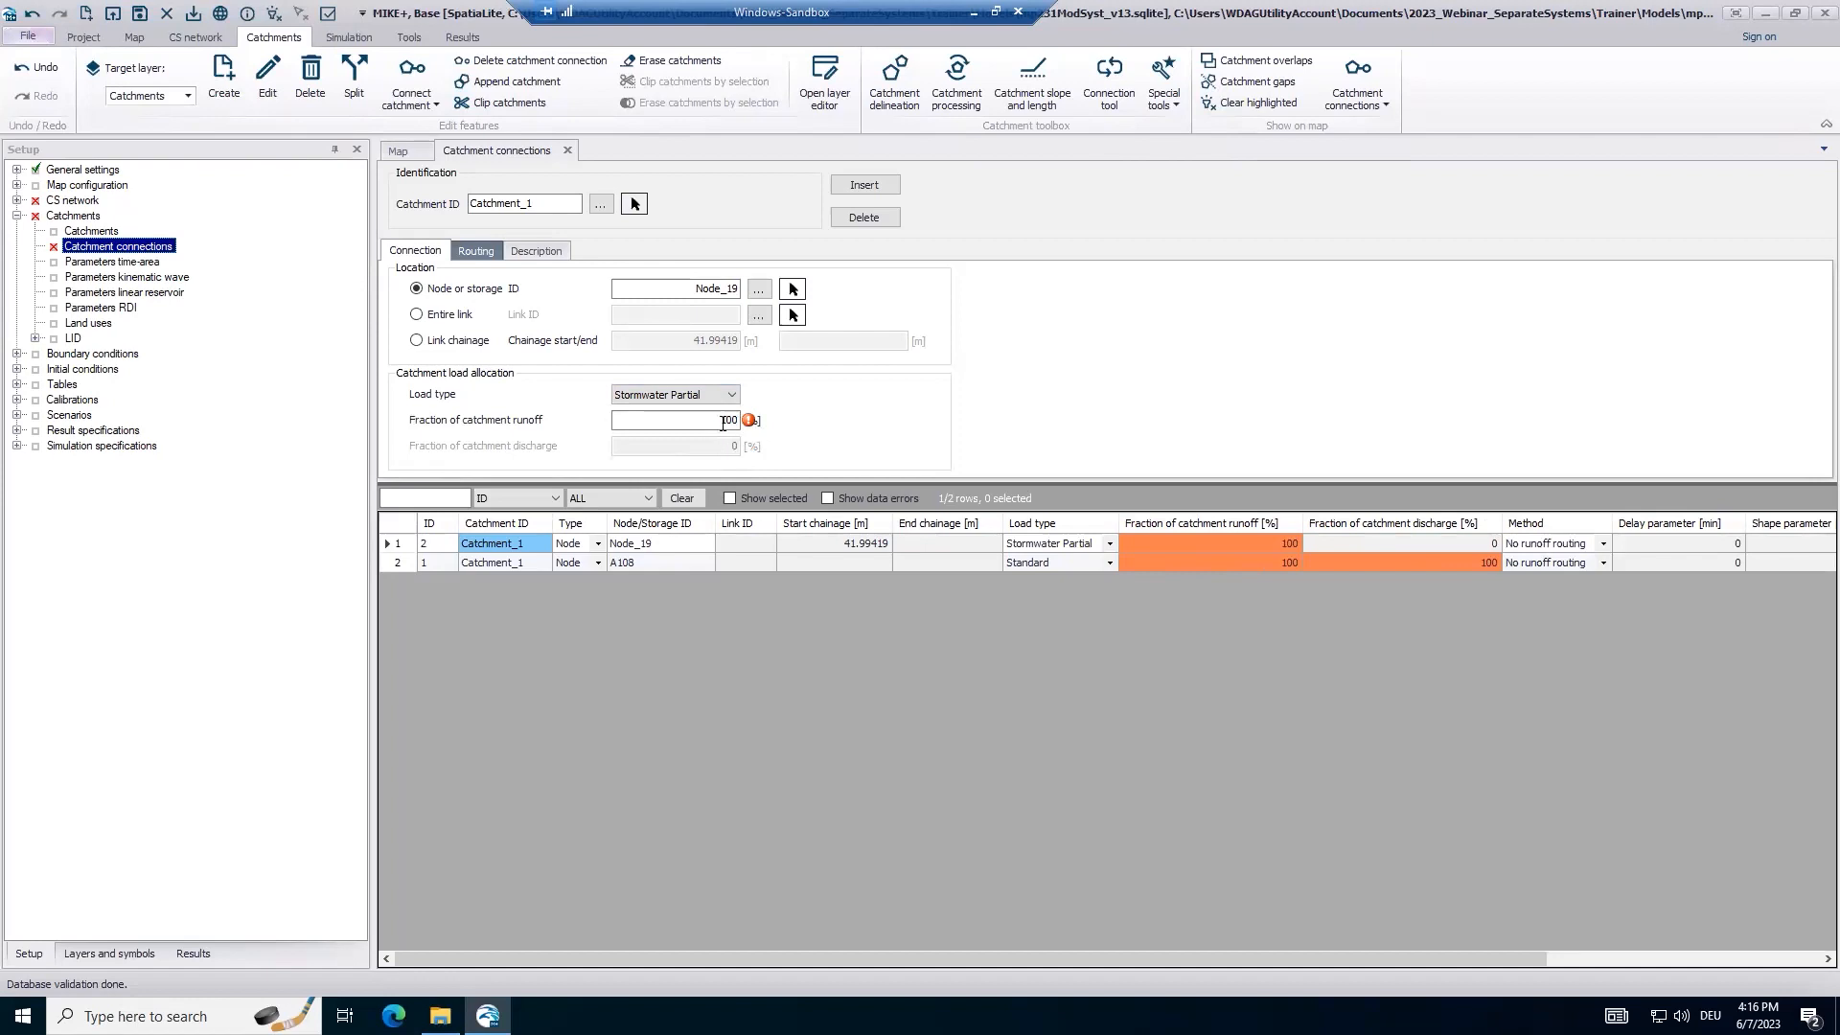
left_click_drag(709, 419, 868, 419)
type("35")
Set the A108 connection's load type to Stormwater Partial with a catchment runoff fraction of 65%.
left_click(516, 564)
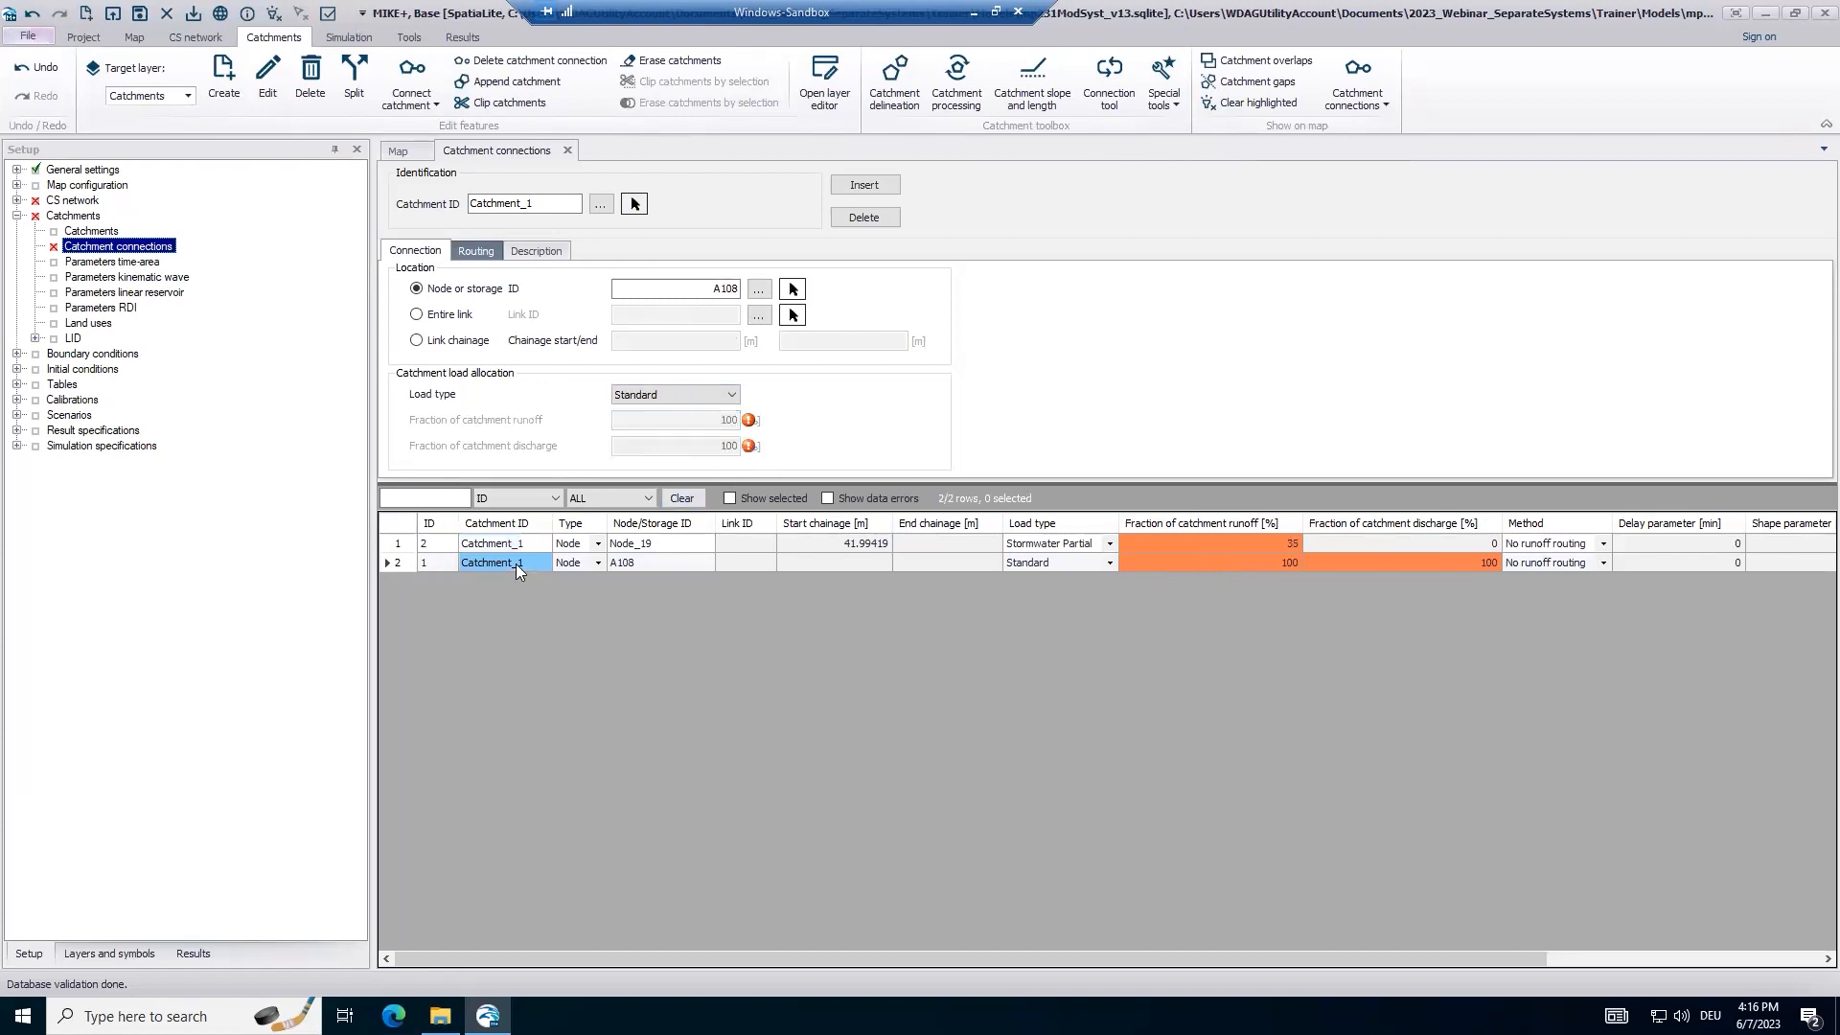
left_click(647, 398)
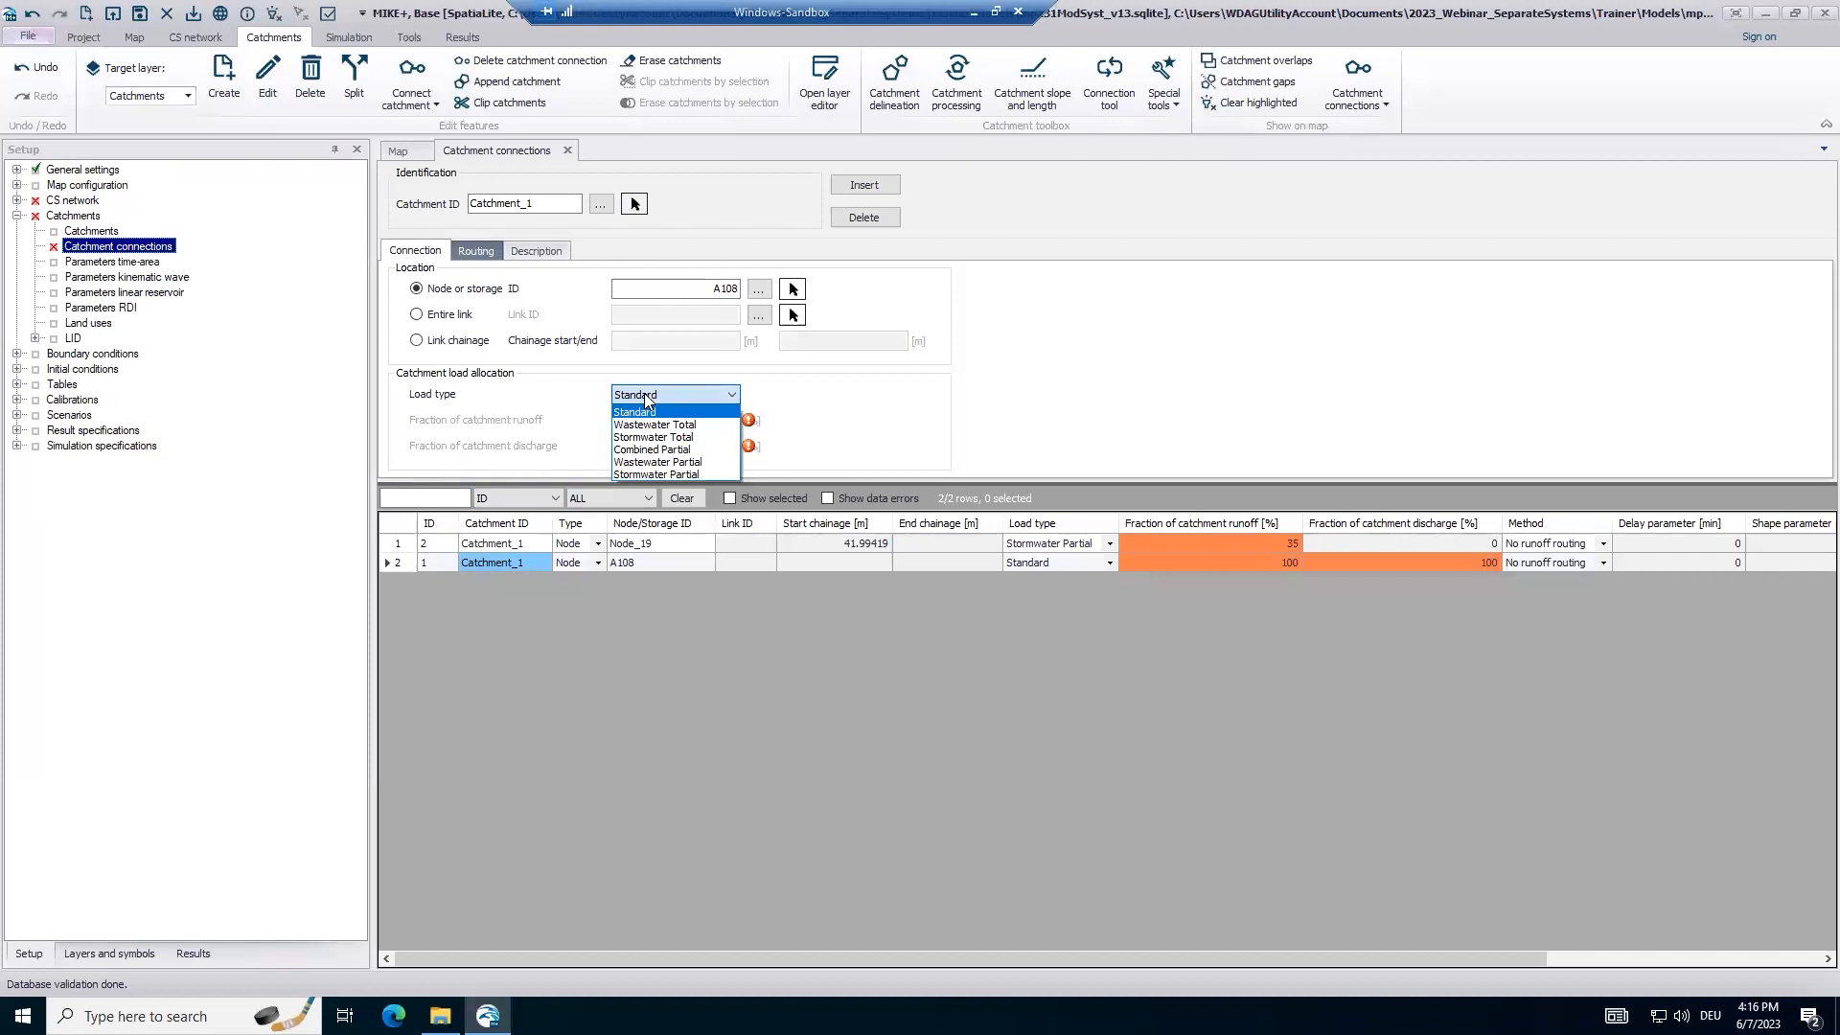
left_click(648, 473)
left_click(664, 419)
double_click(663, 418)
type("65")
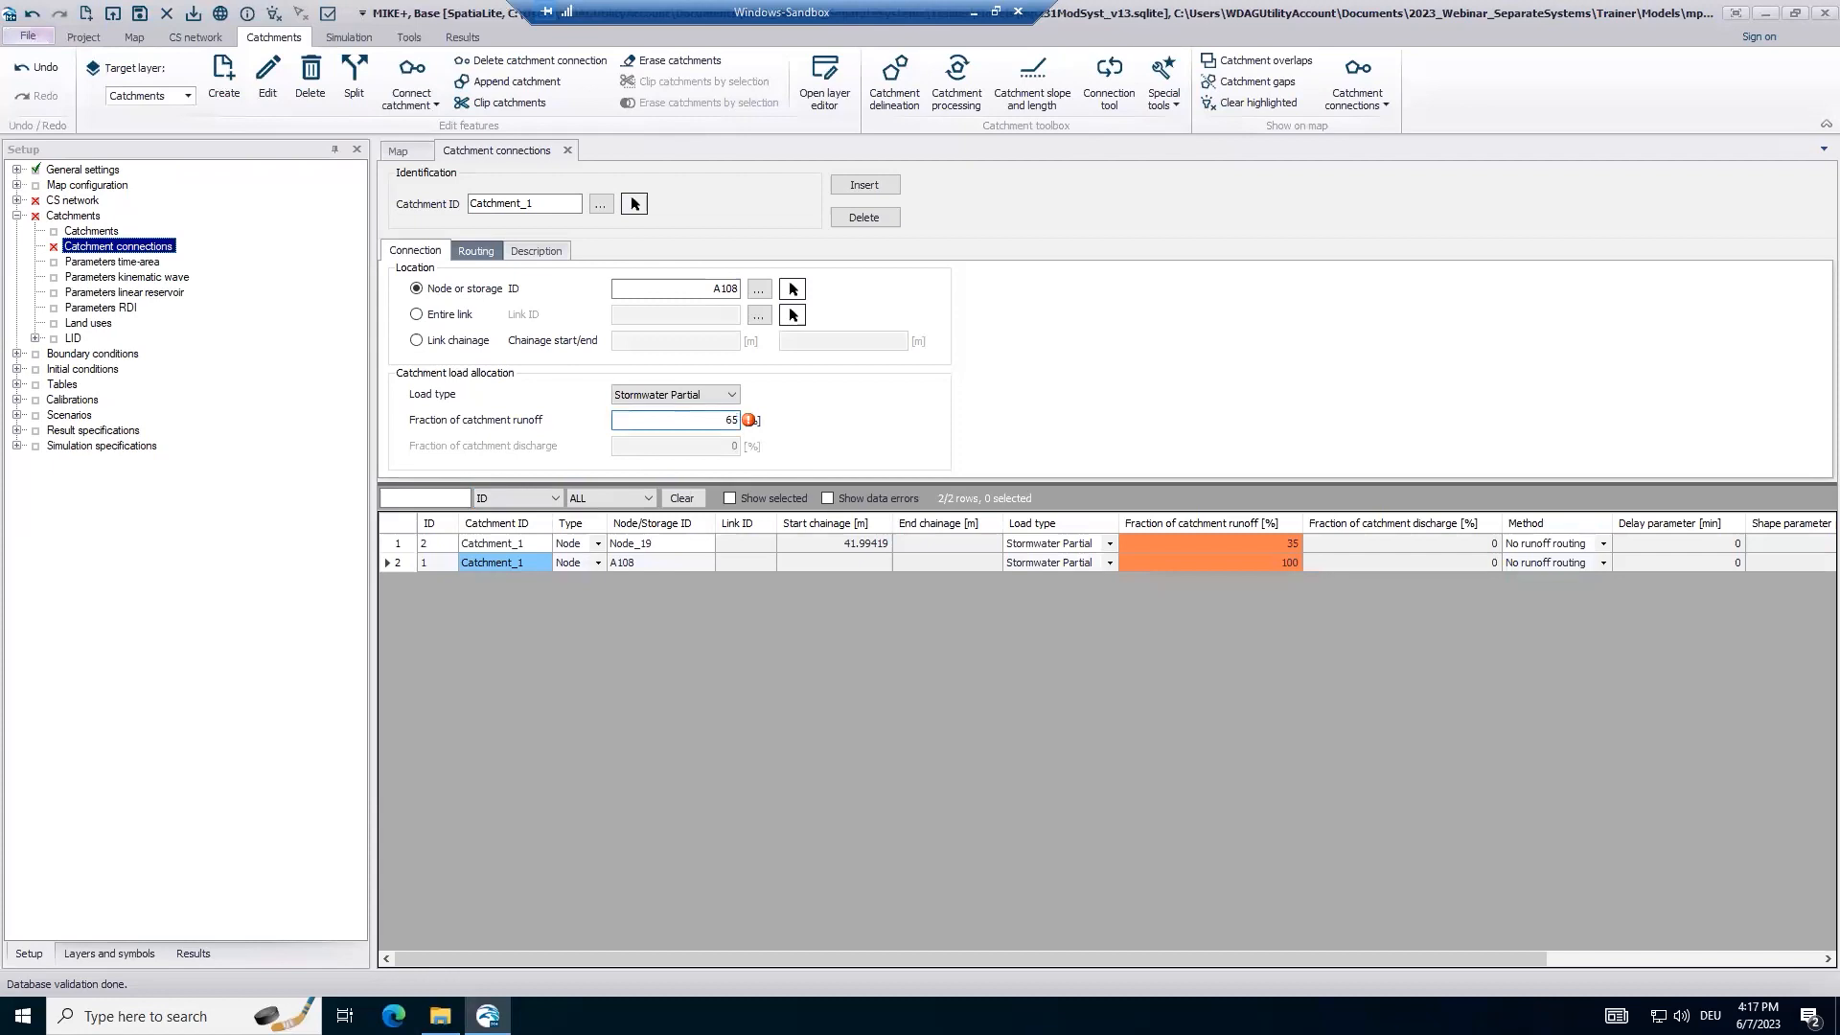
left_click(714, 289)
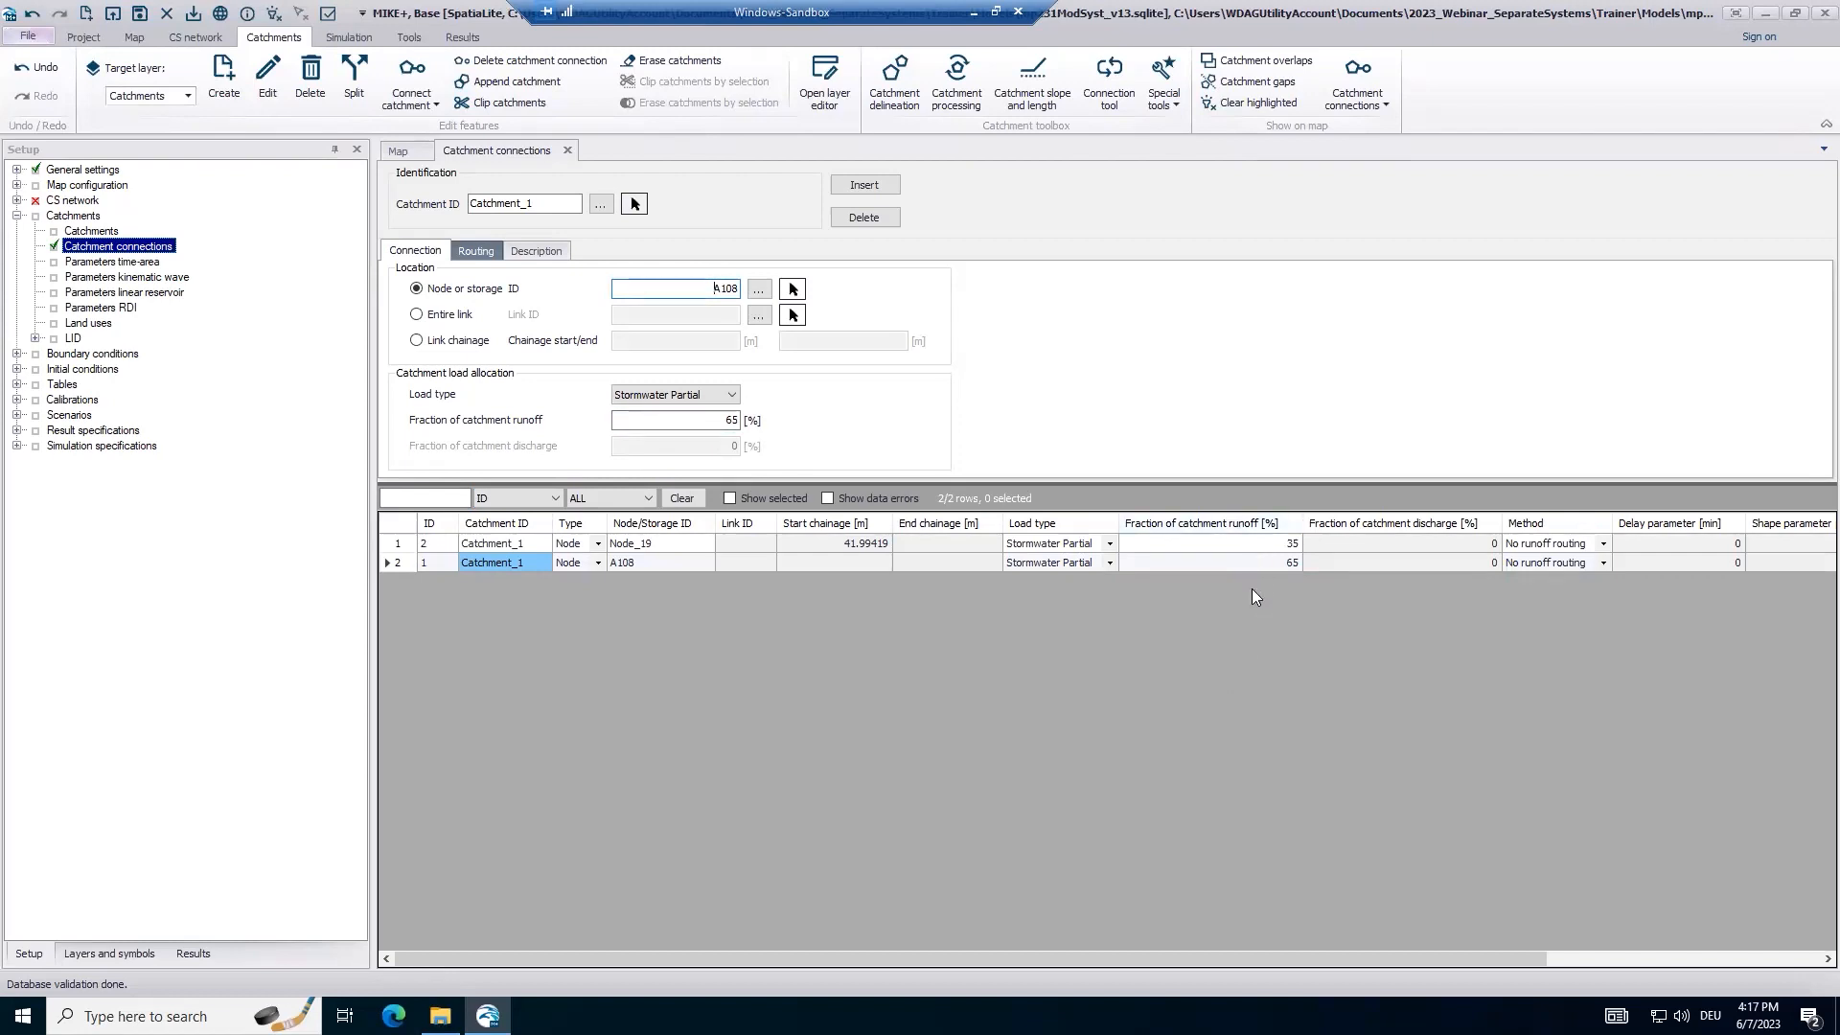
Compare both catchment connections on the map with the layer legend, and examine the load types offered for the A108 connection.
left_click(398, 153)
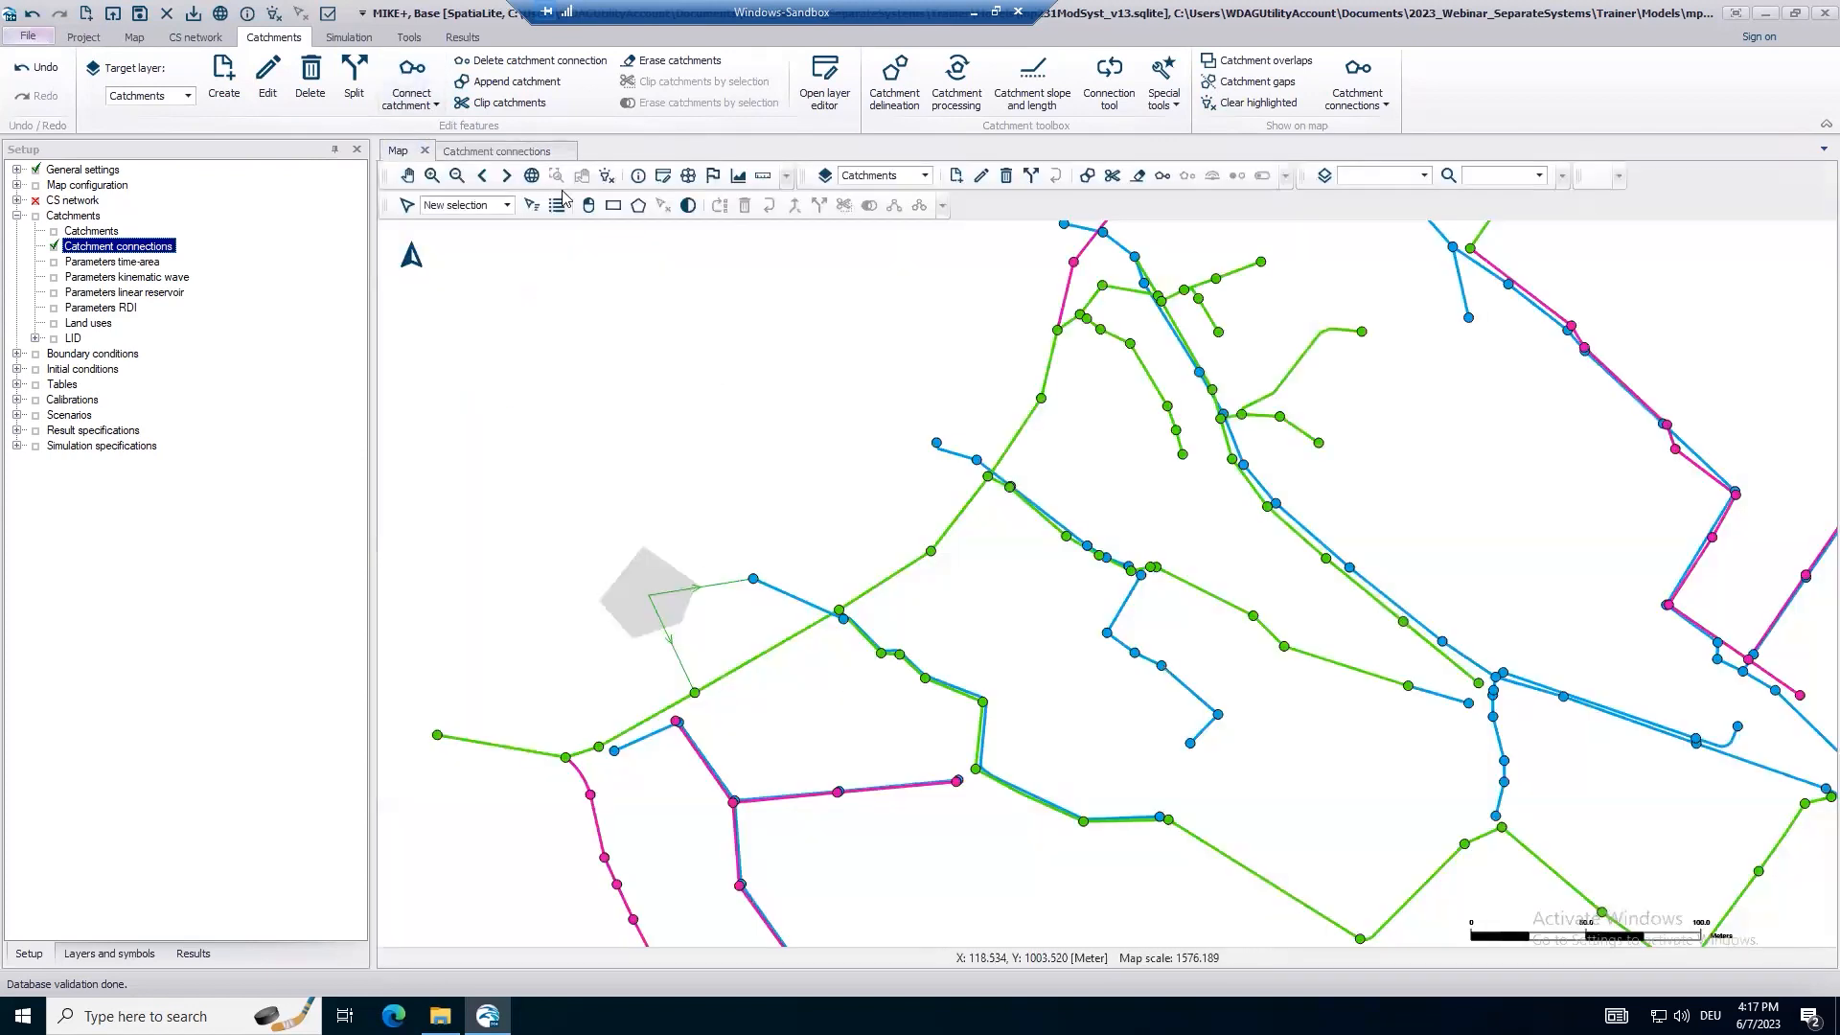
left_click(407, 178)
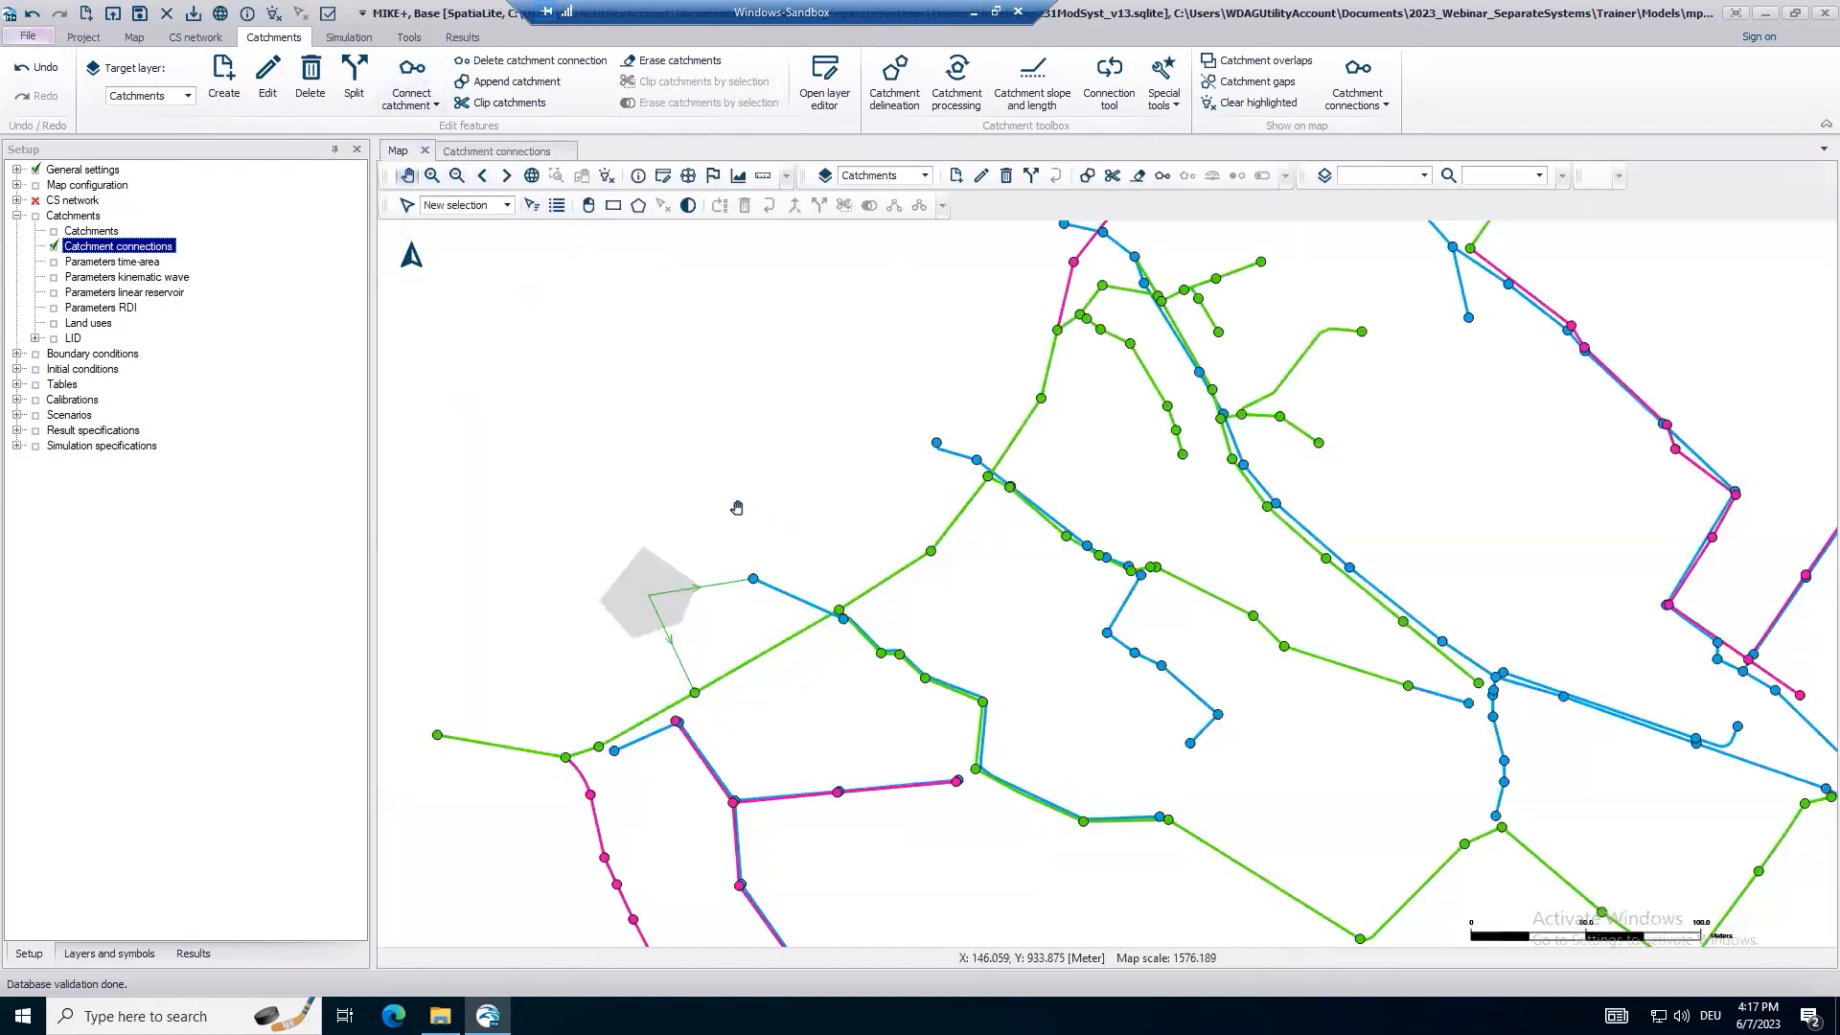
left_click_drag(781, 523, 737, 508)
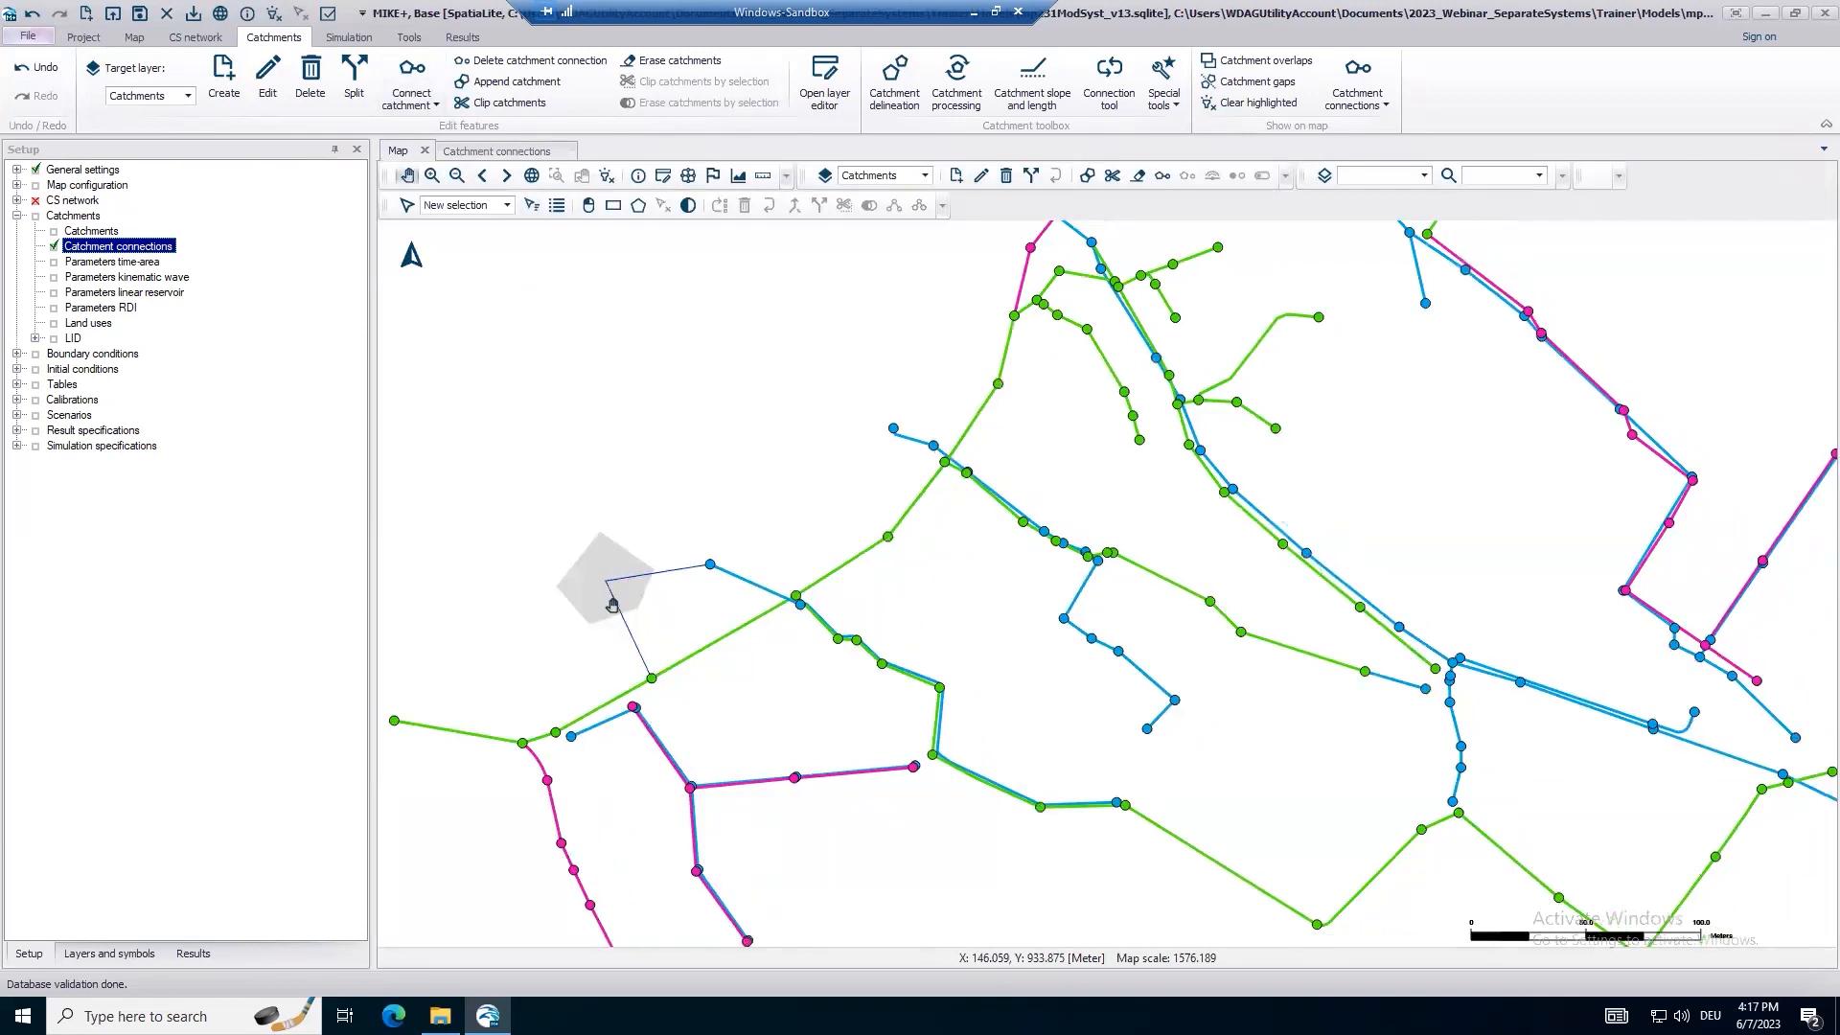
left_click(114, 955)
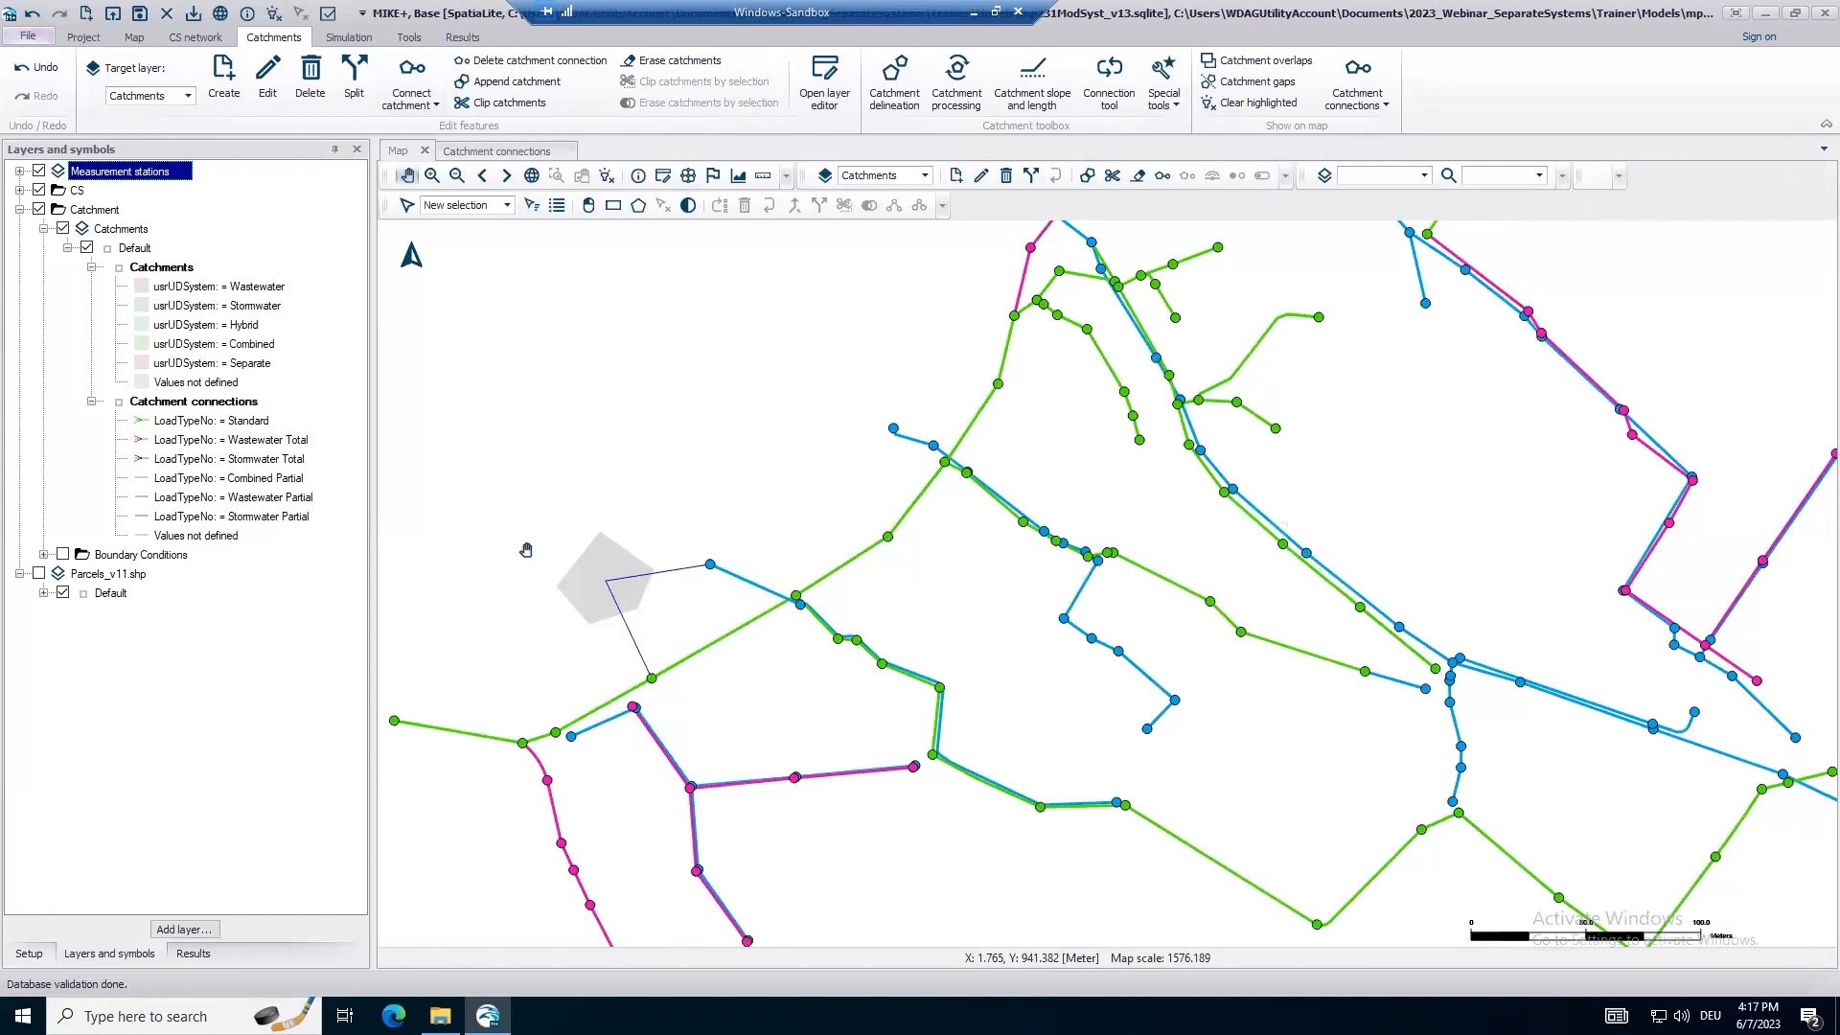
left_click(741, 654)
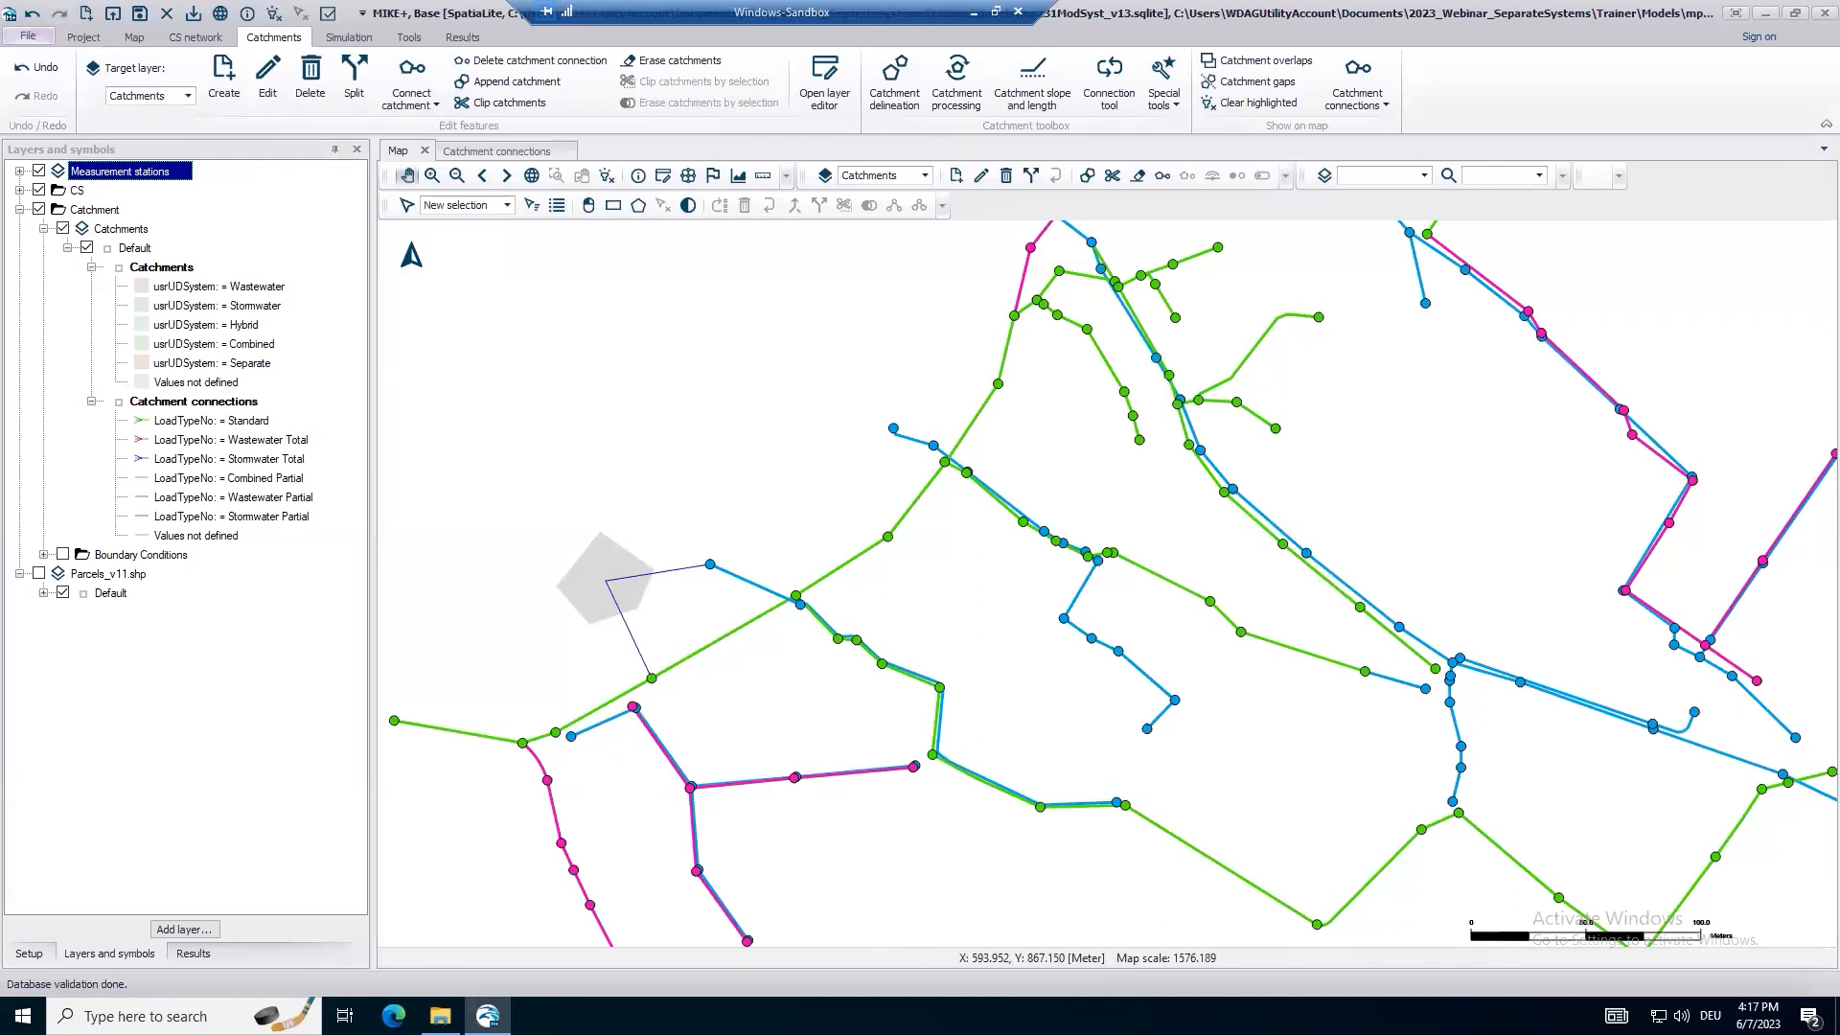
left_click(463, 153)
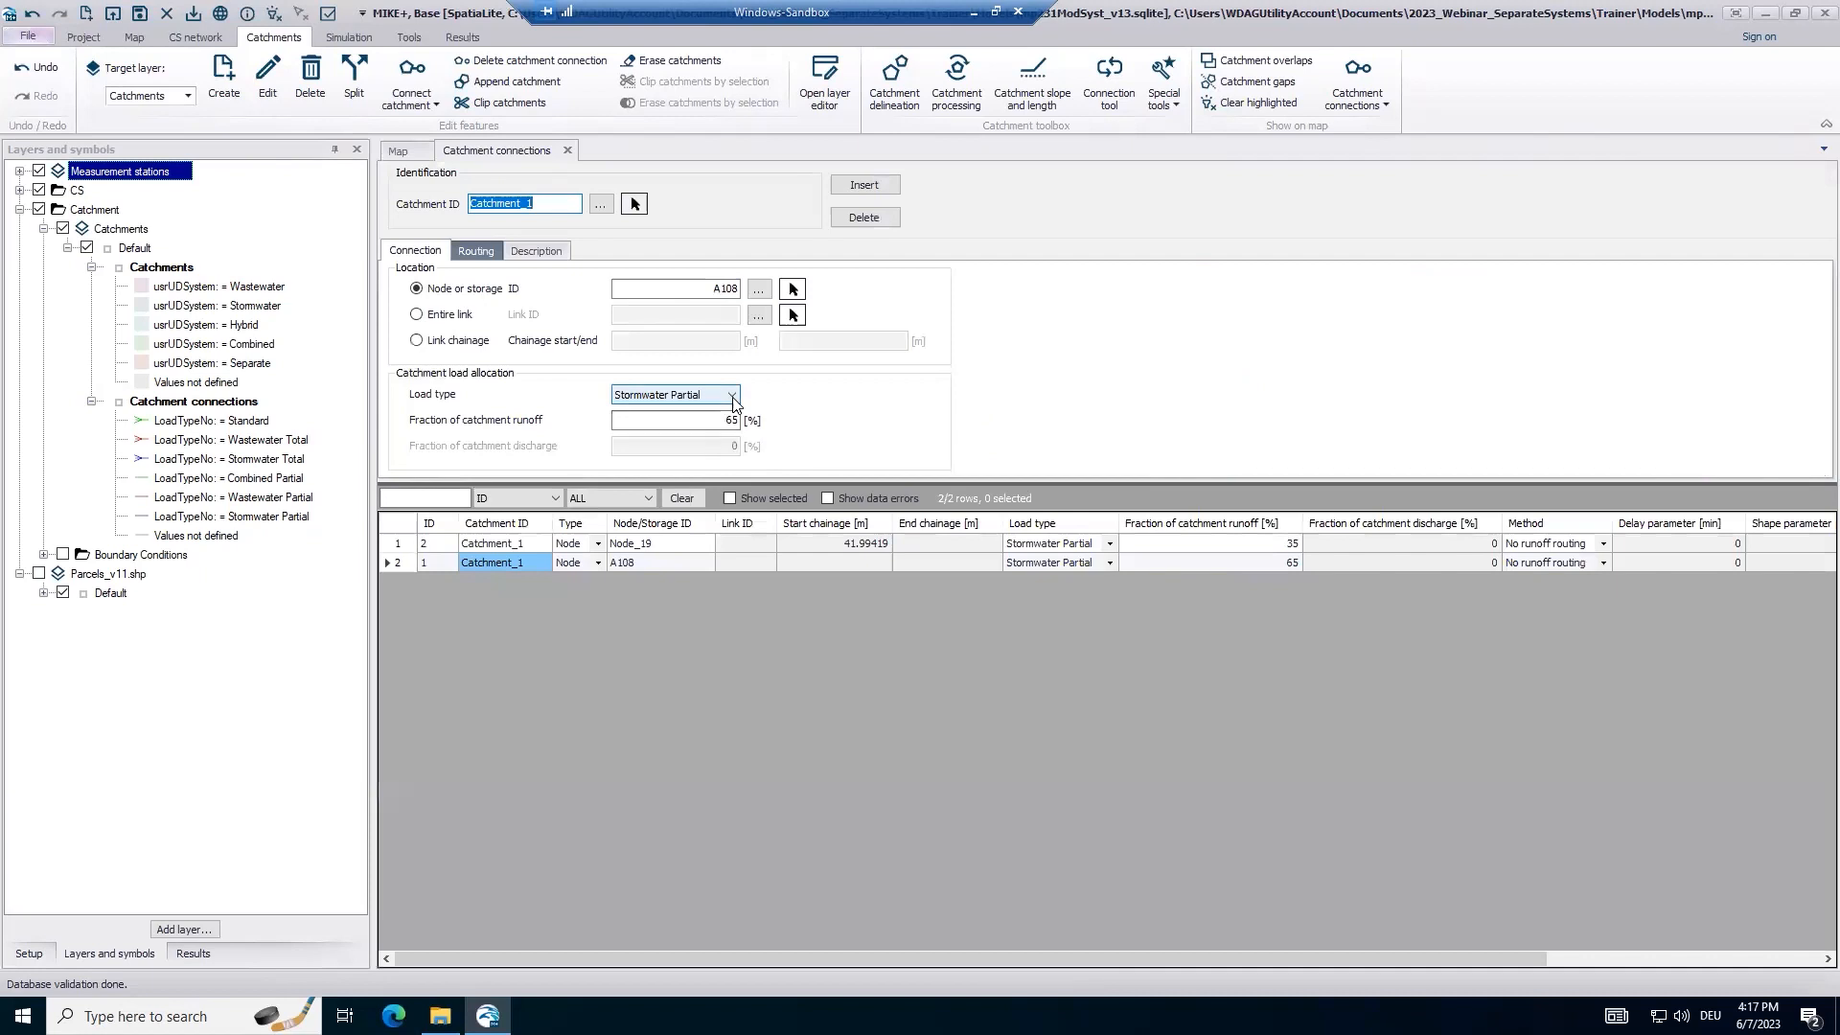
left_click(732, 396)
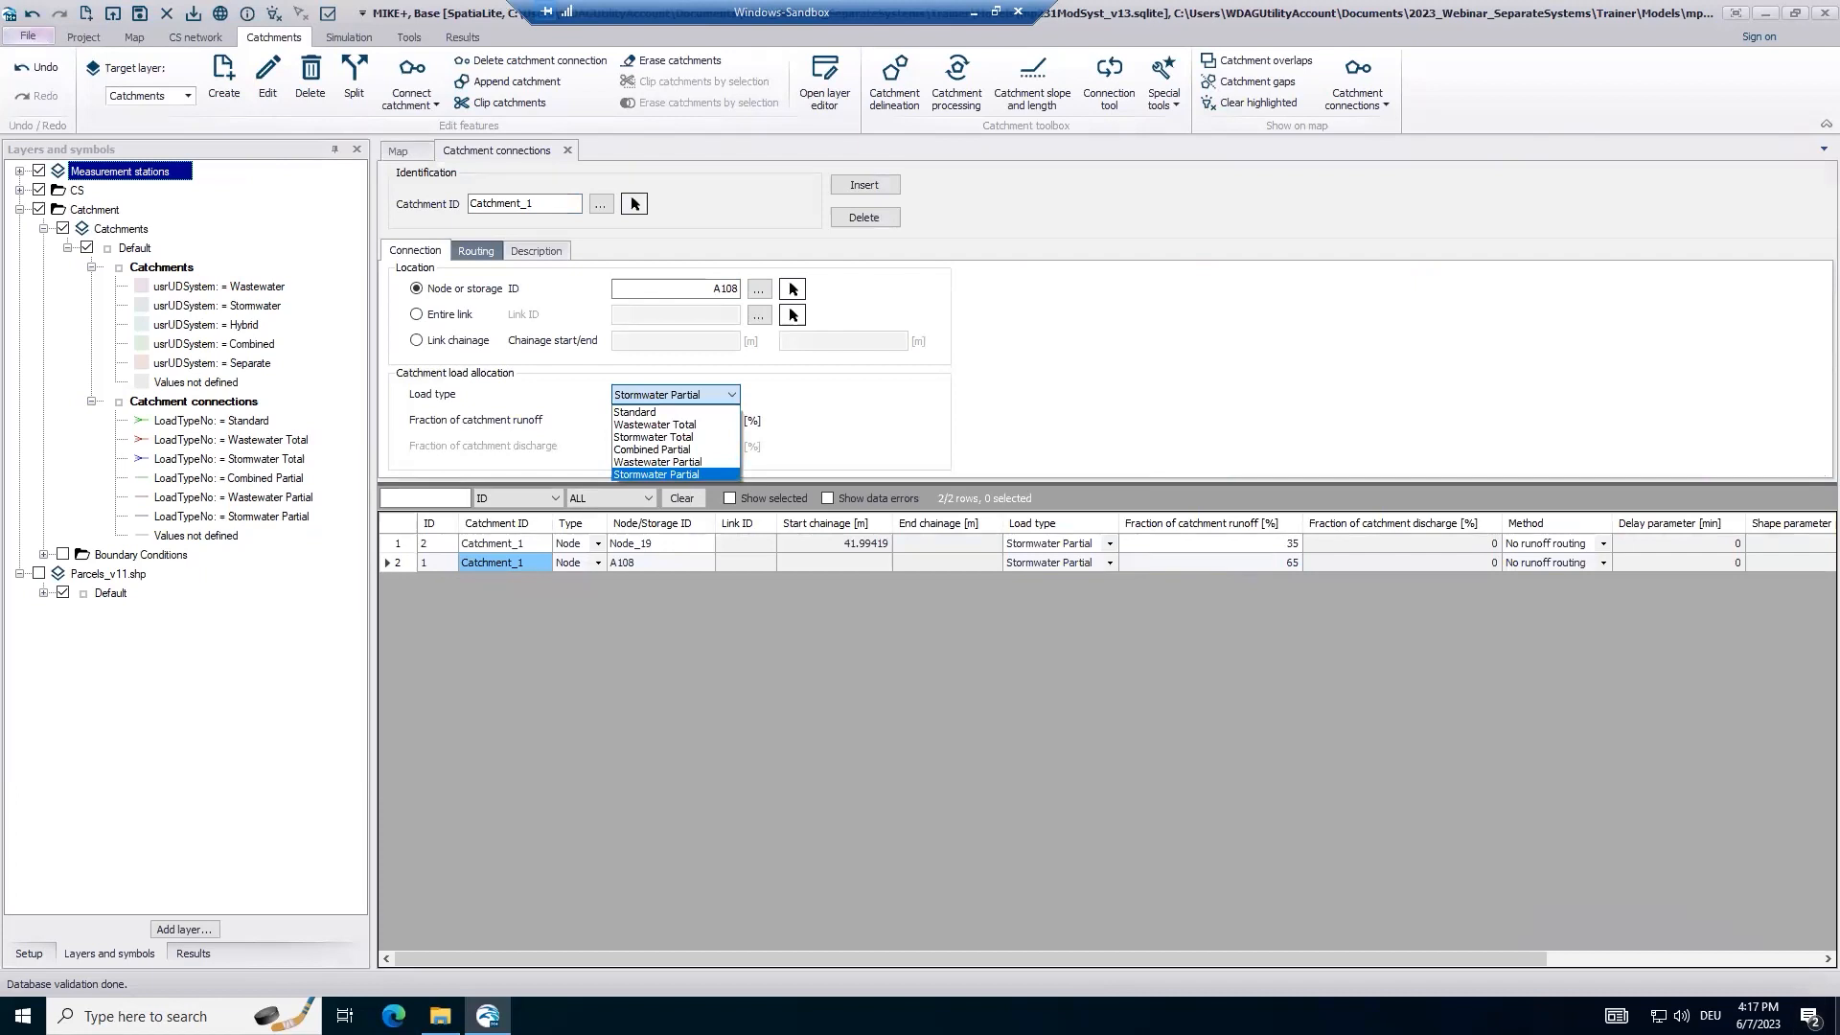
key("alt+Tab")
left_click(906, 878)
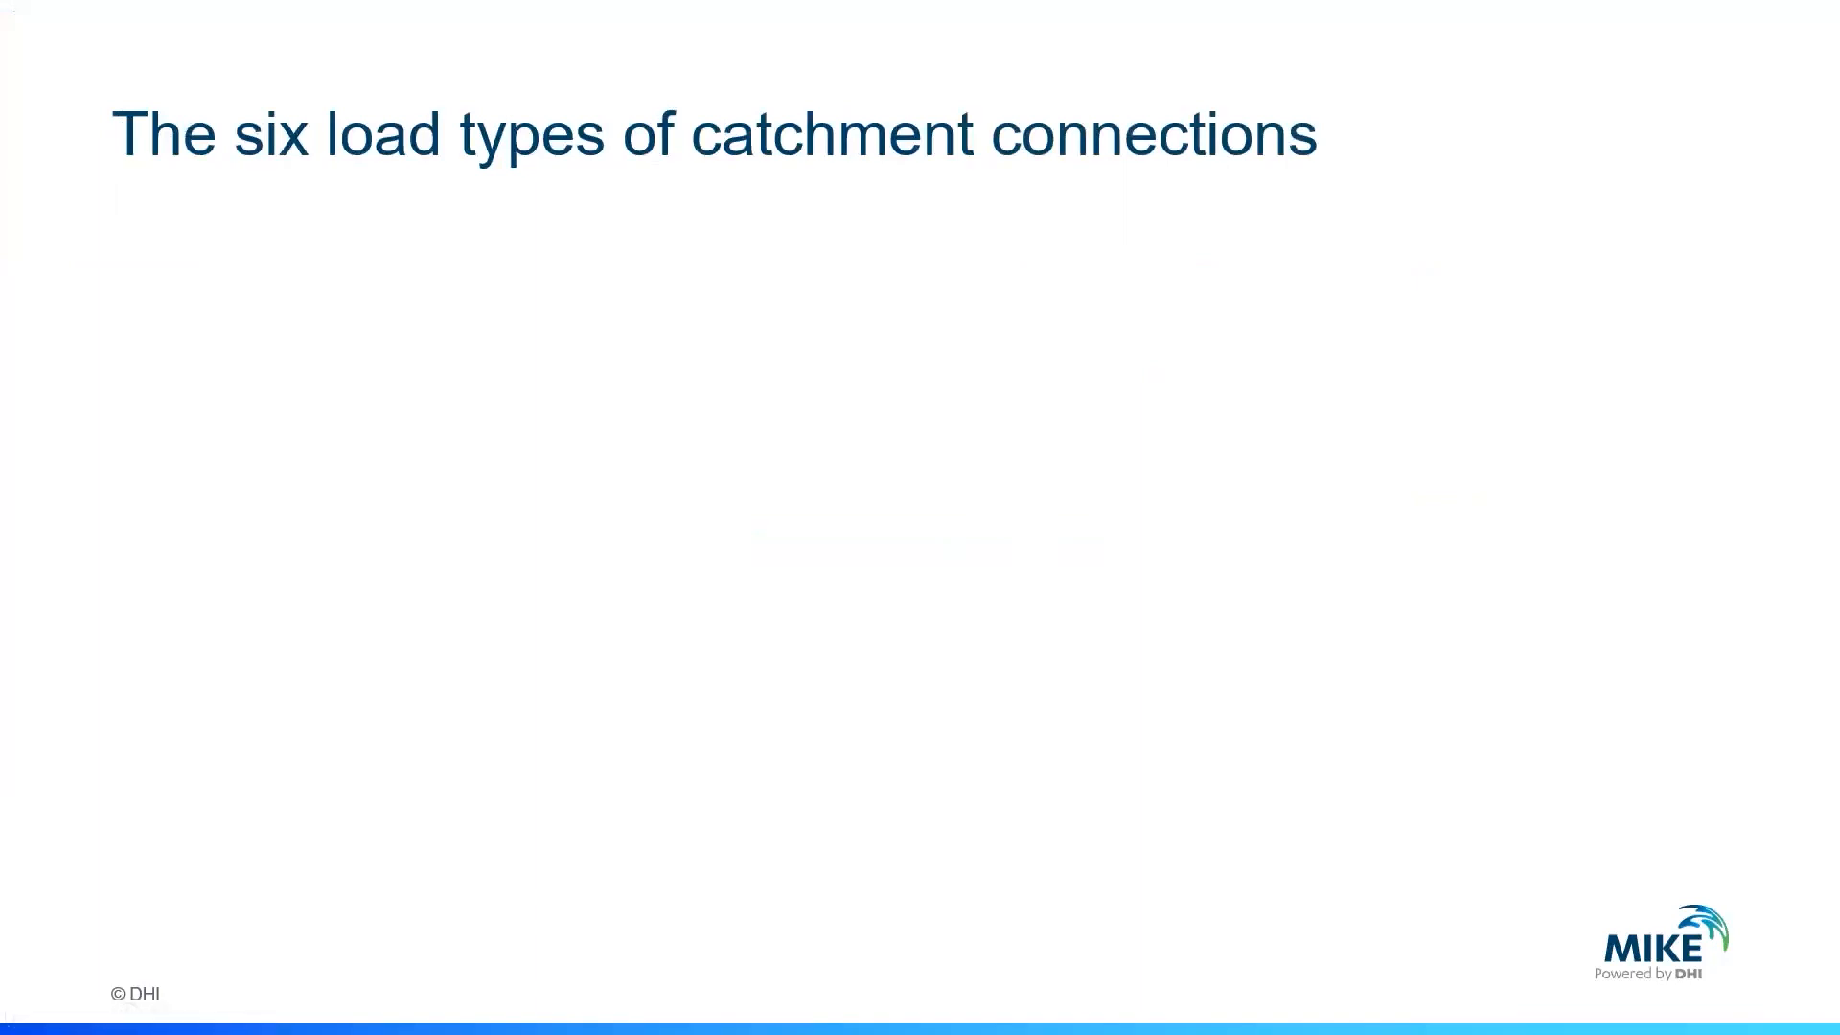
left_click(115, 755)
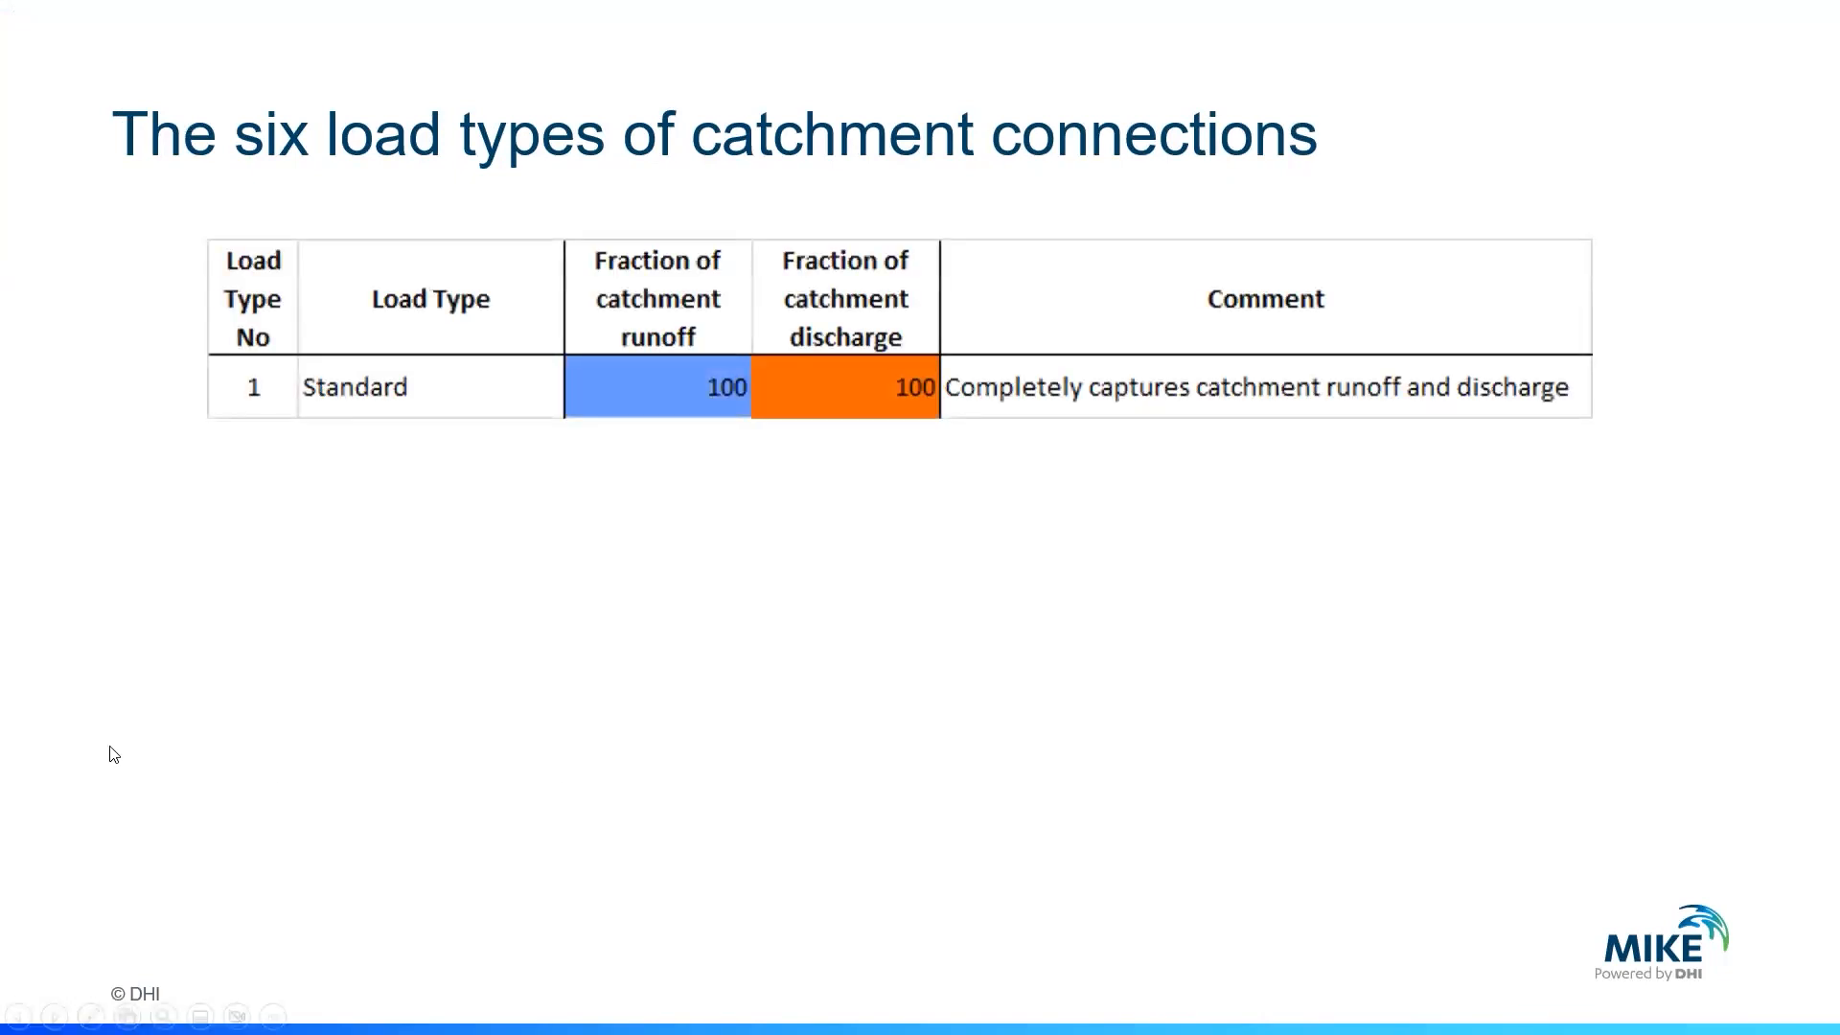
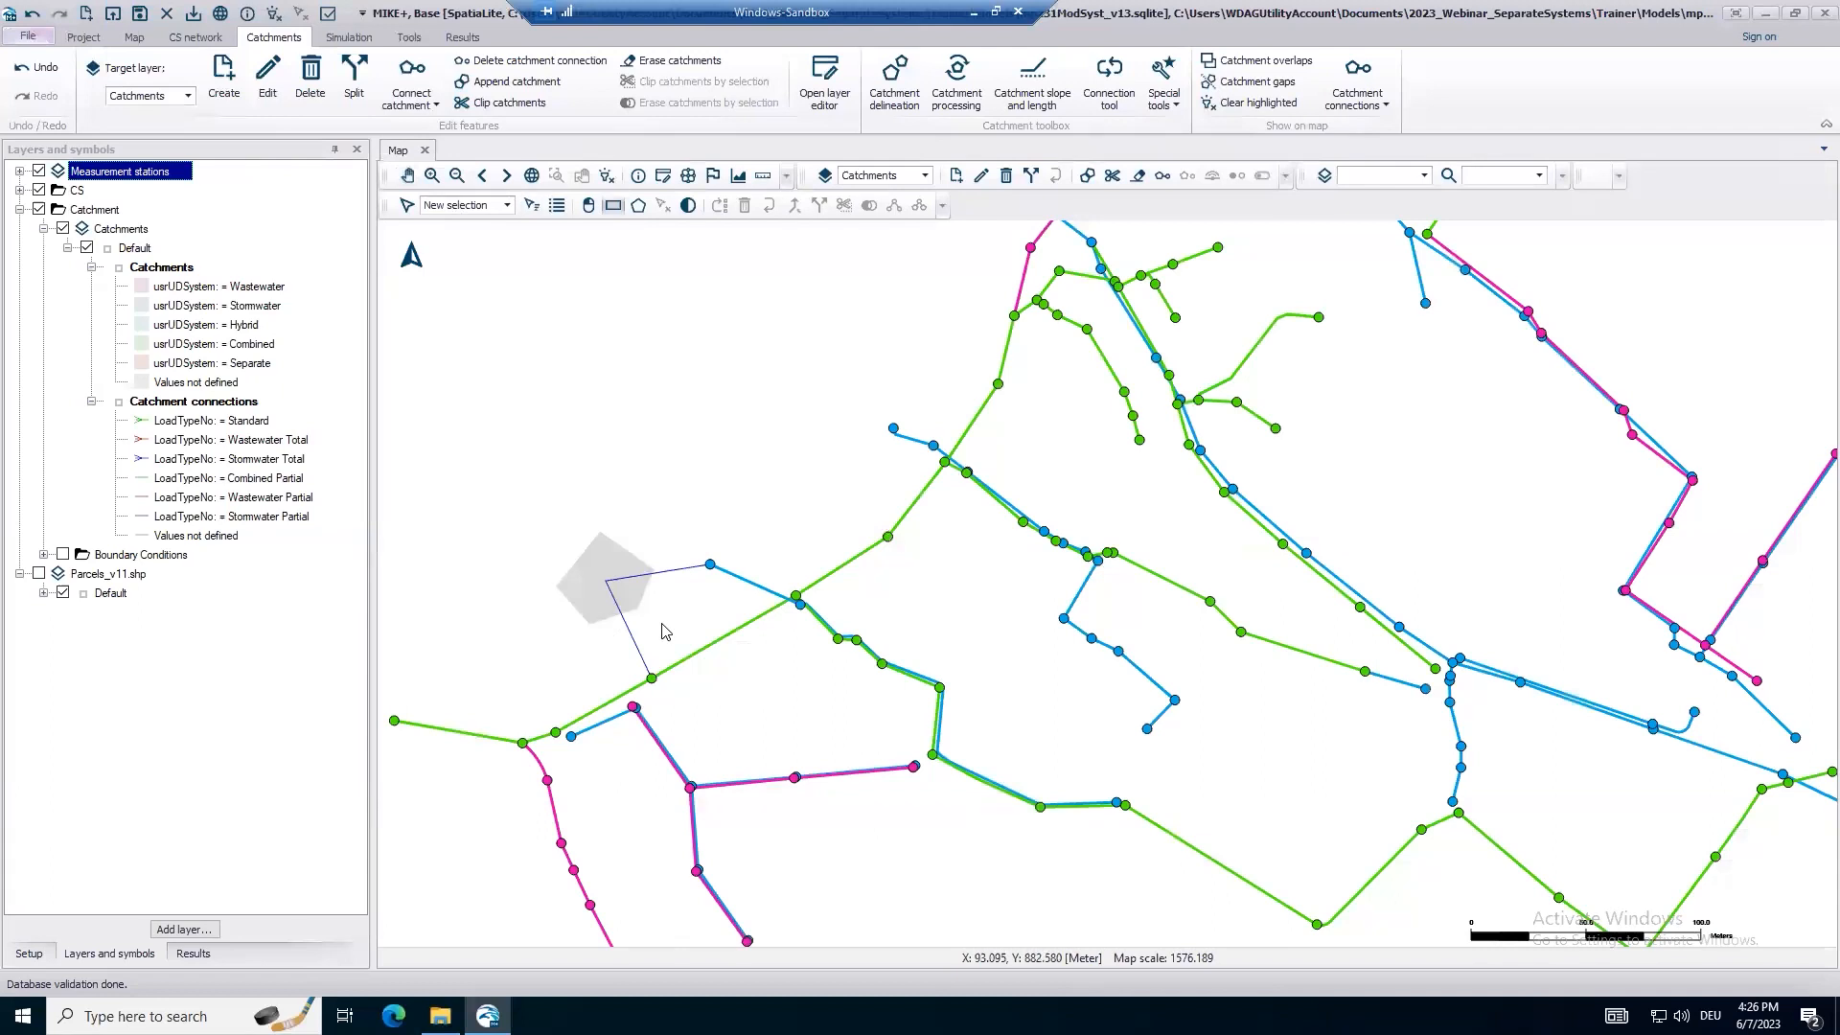
Delete the test catchment on the map together with both of its catchment connections.
left_click_drag(526, 493, 662, 625)
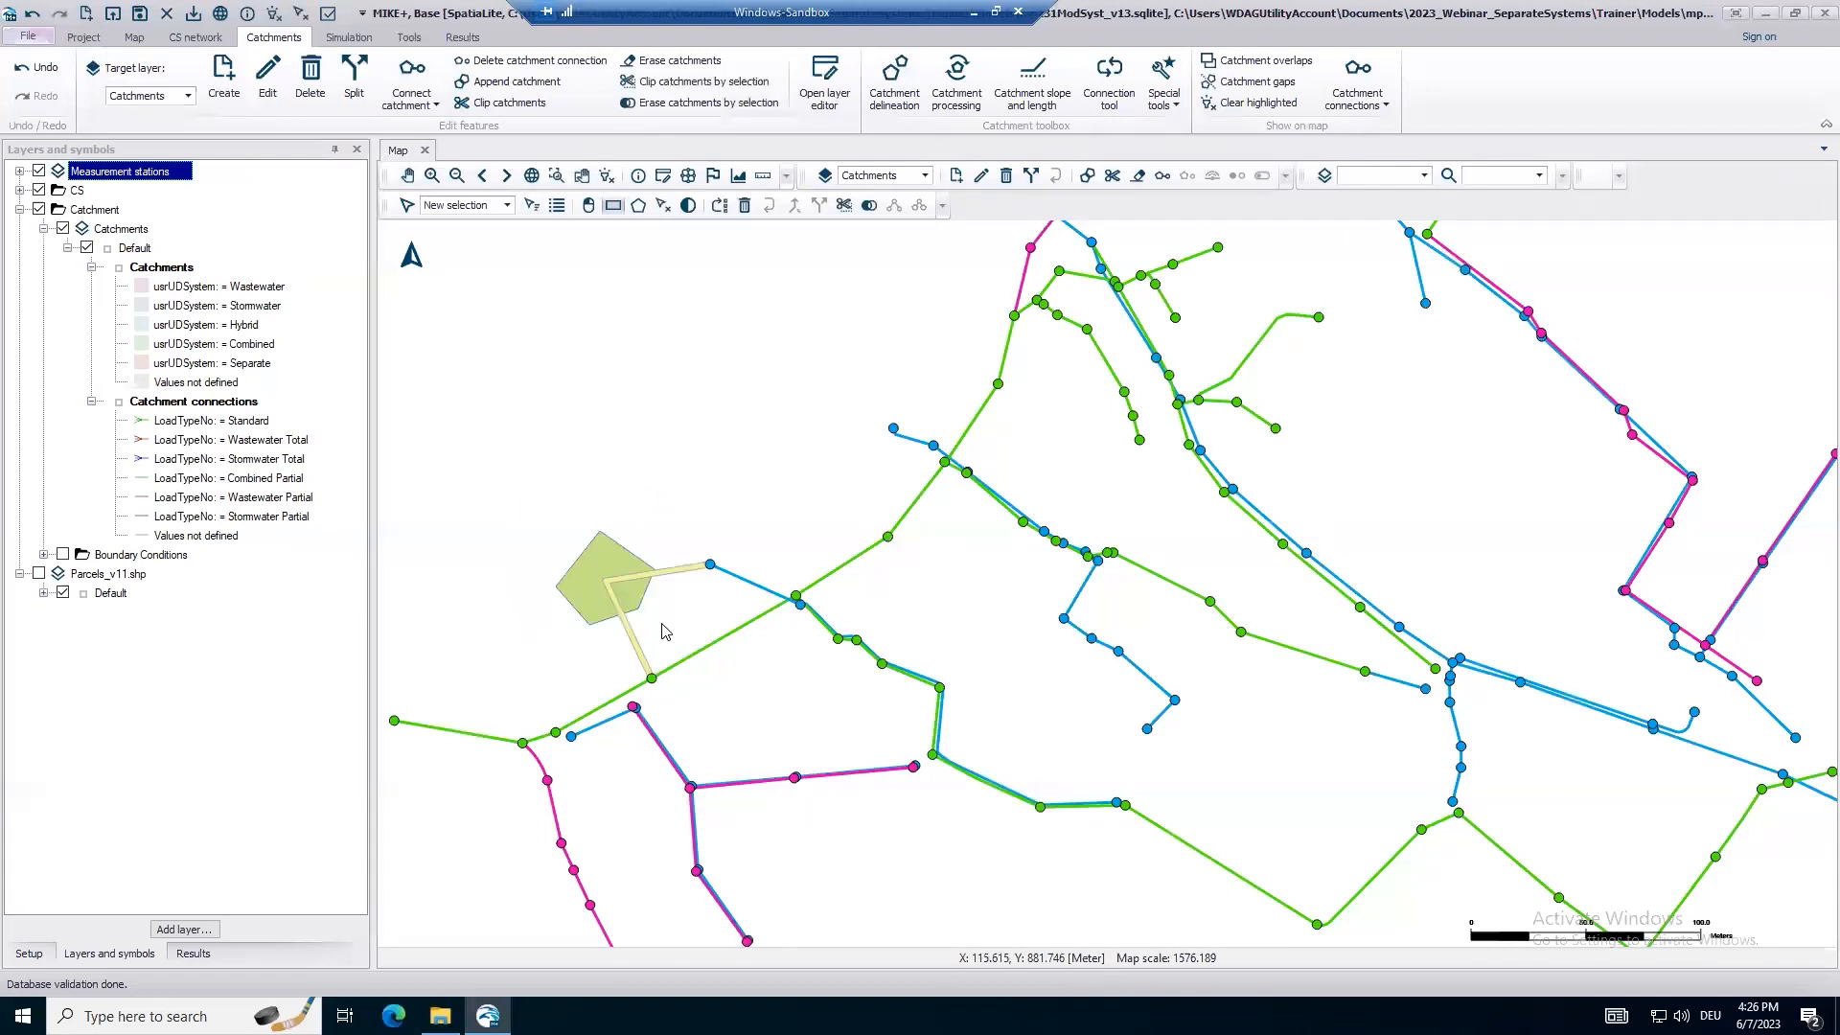
key("Delete")
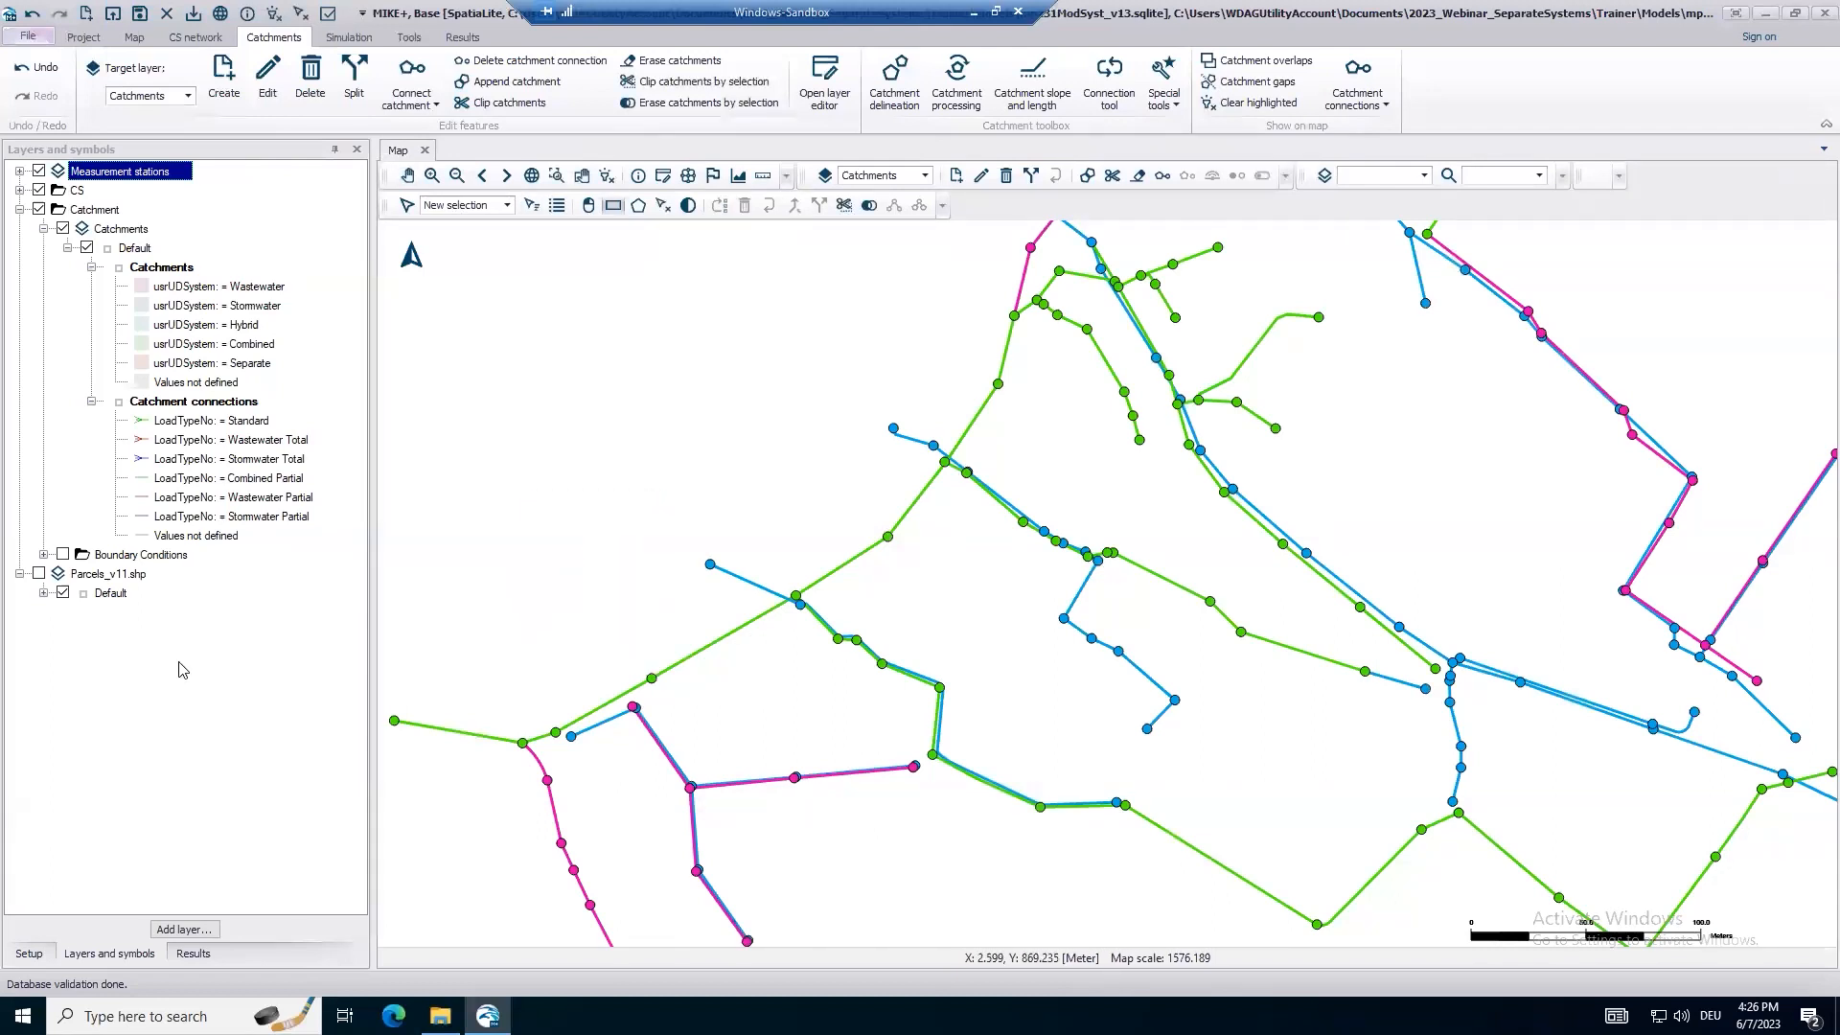
Show the Parcels_v11.shp layer on the map, clear its selection and view its attribute table.
left_click(39, 575)
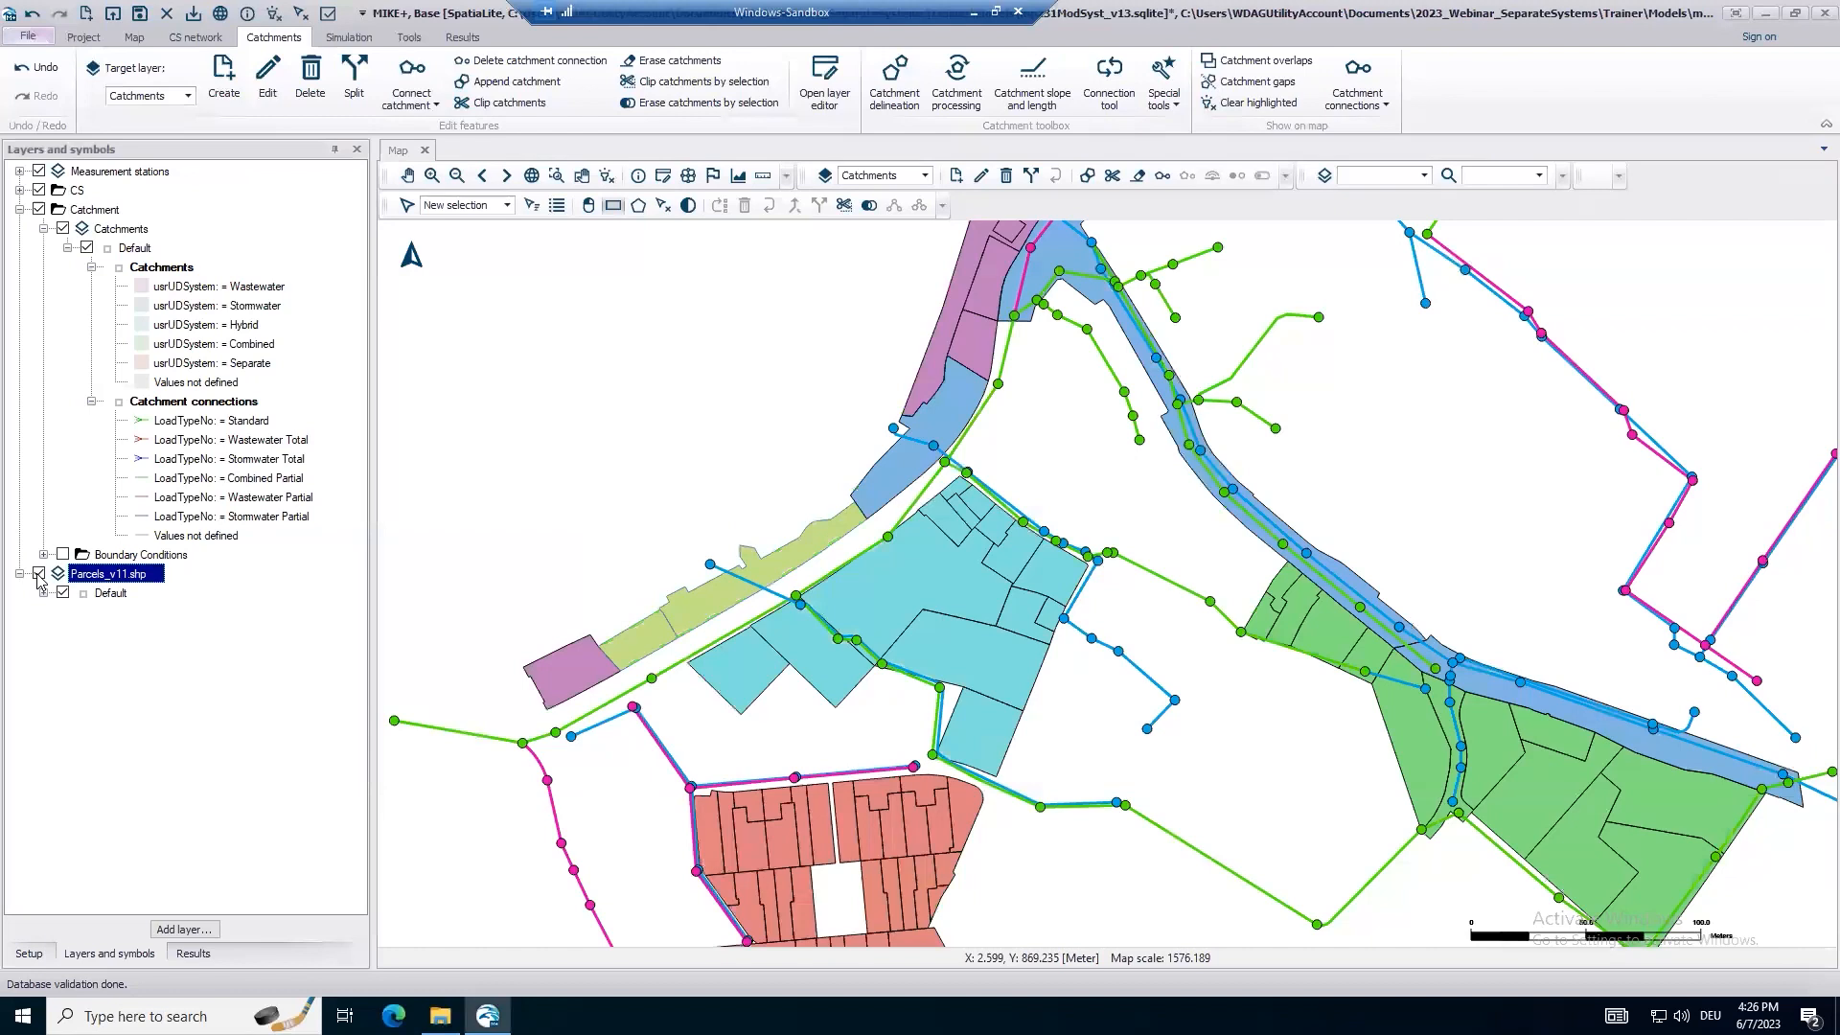
left_click(663, 207)
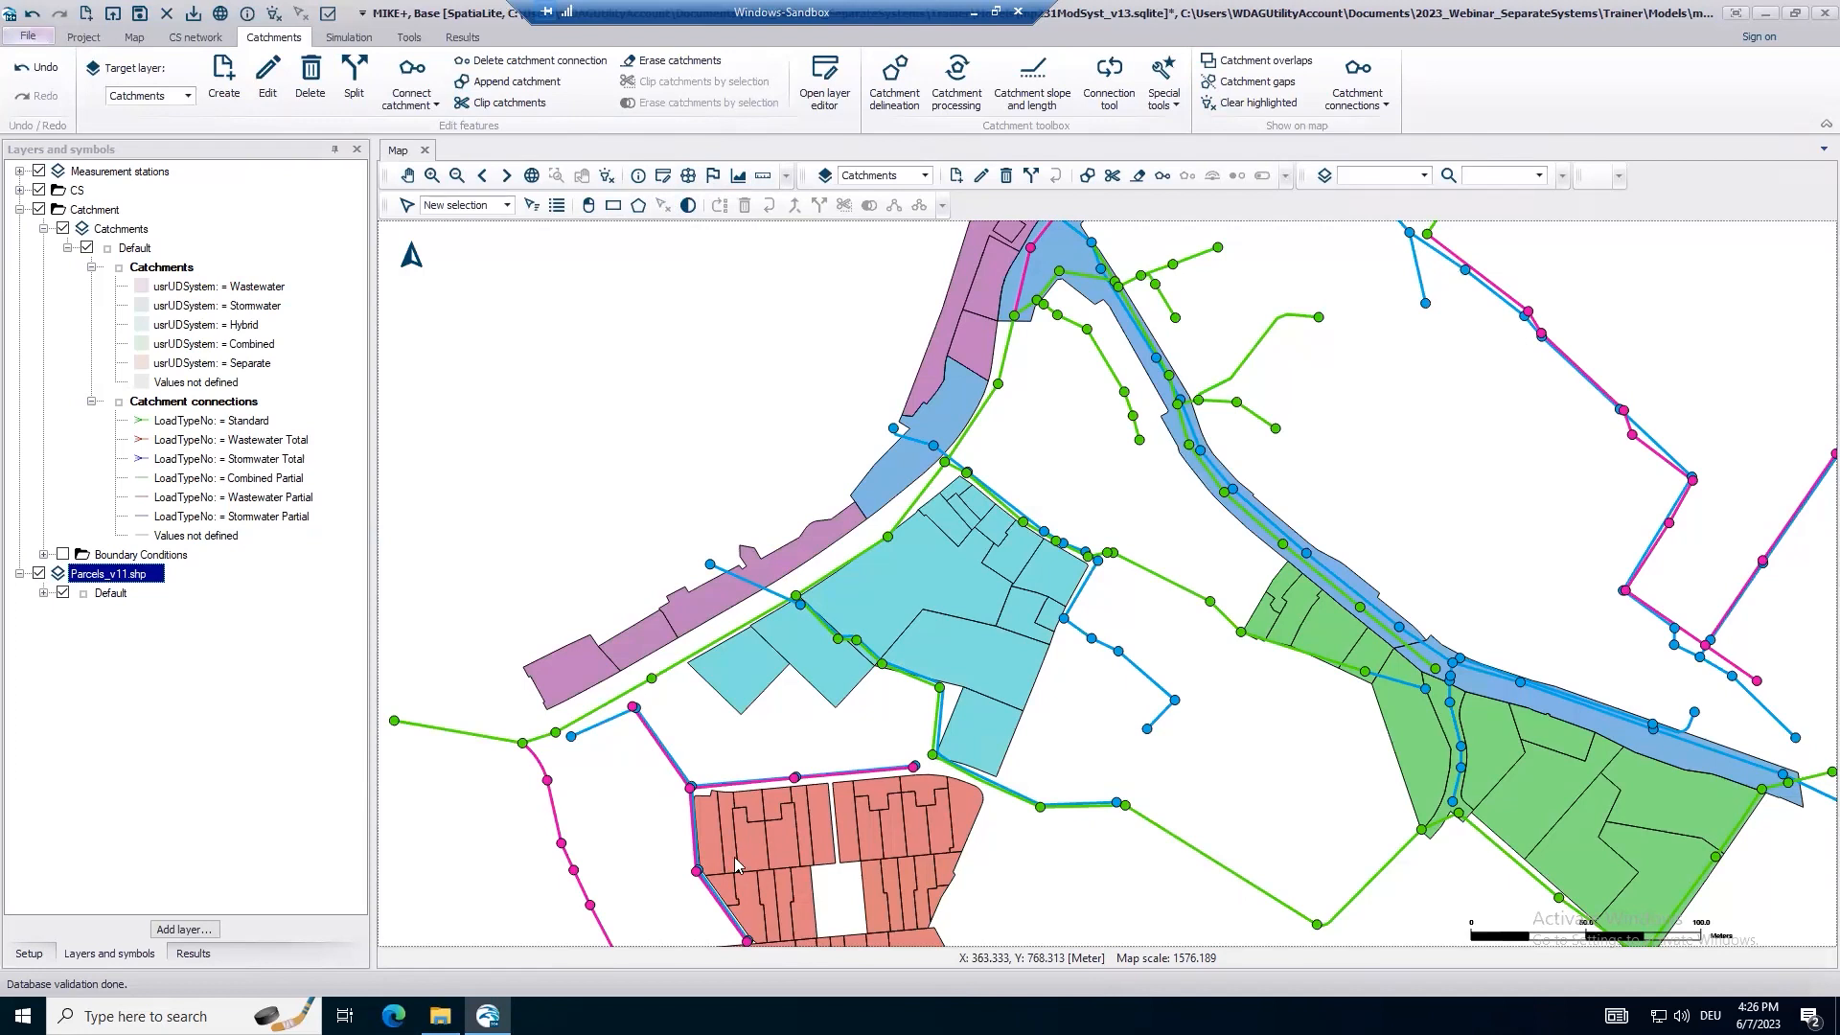
right_click(99, 584)
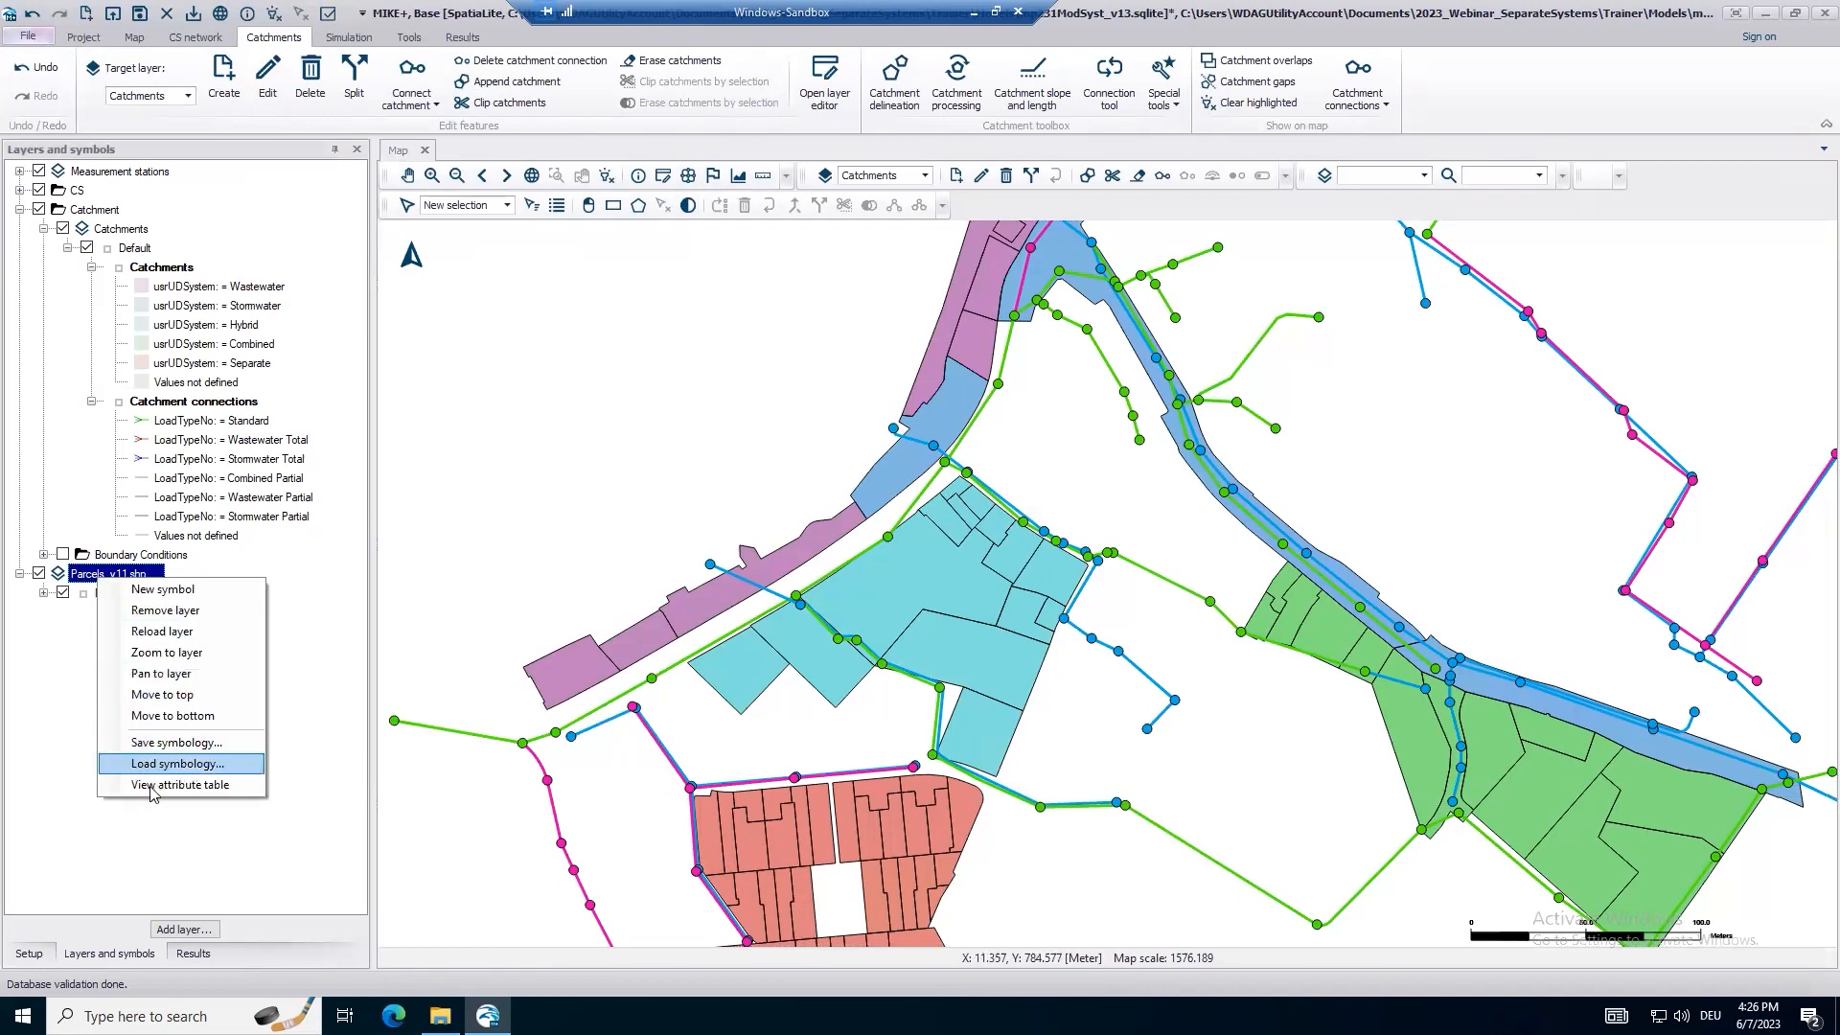
left_click(180, 784)
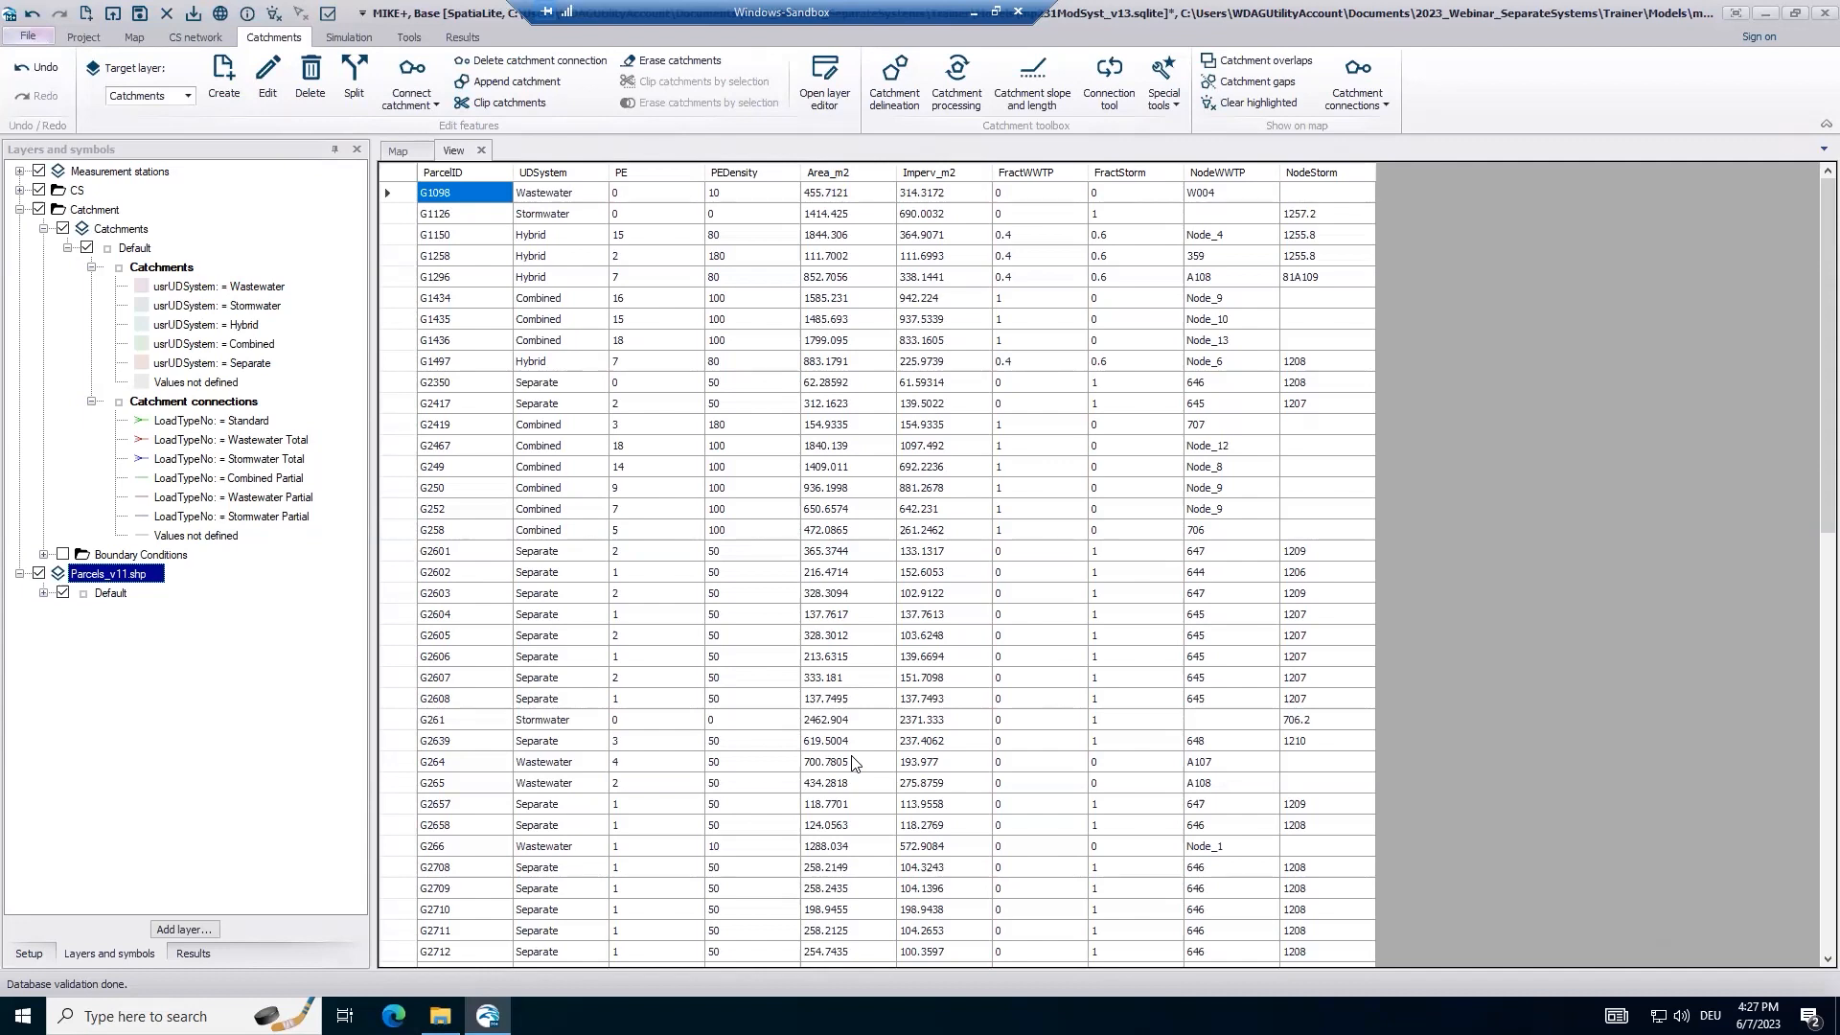
Sort the parcel attribute table by UDSystem and examine the runoff fractions and the wastewater and stormwater nodes of each system type.
left_click(556, 175)
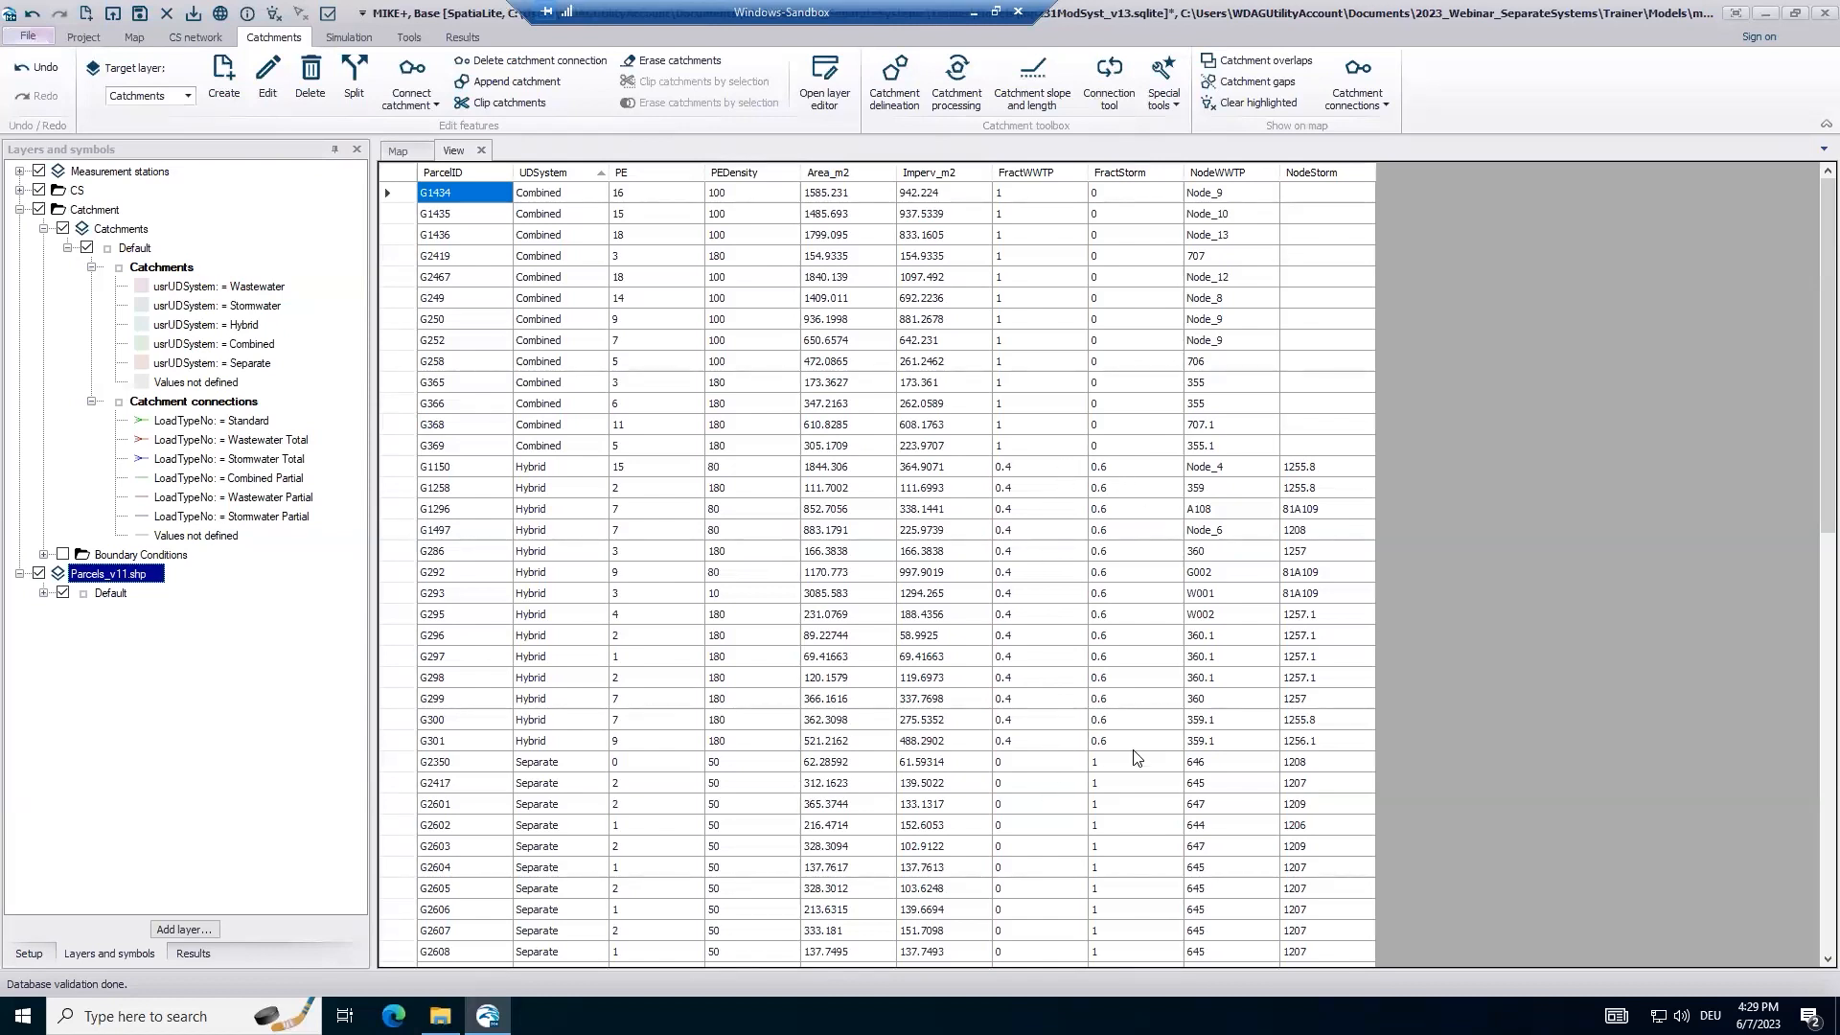
left_click(397, 151)
scroll(1177, 640, "down", 4)
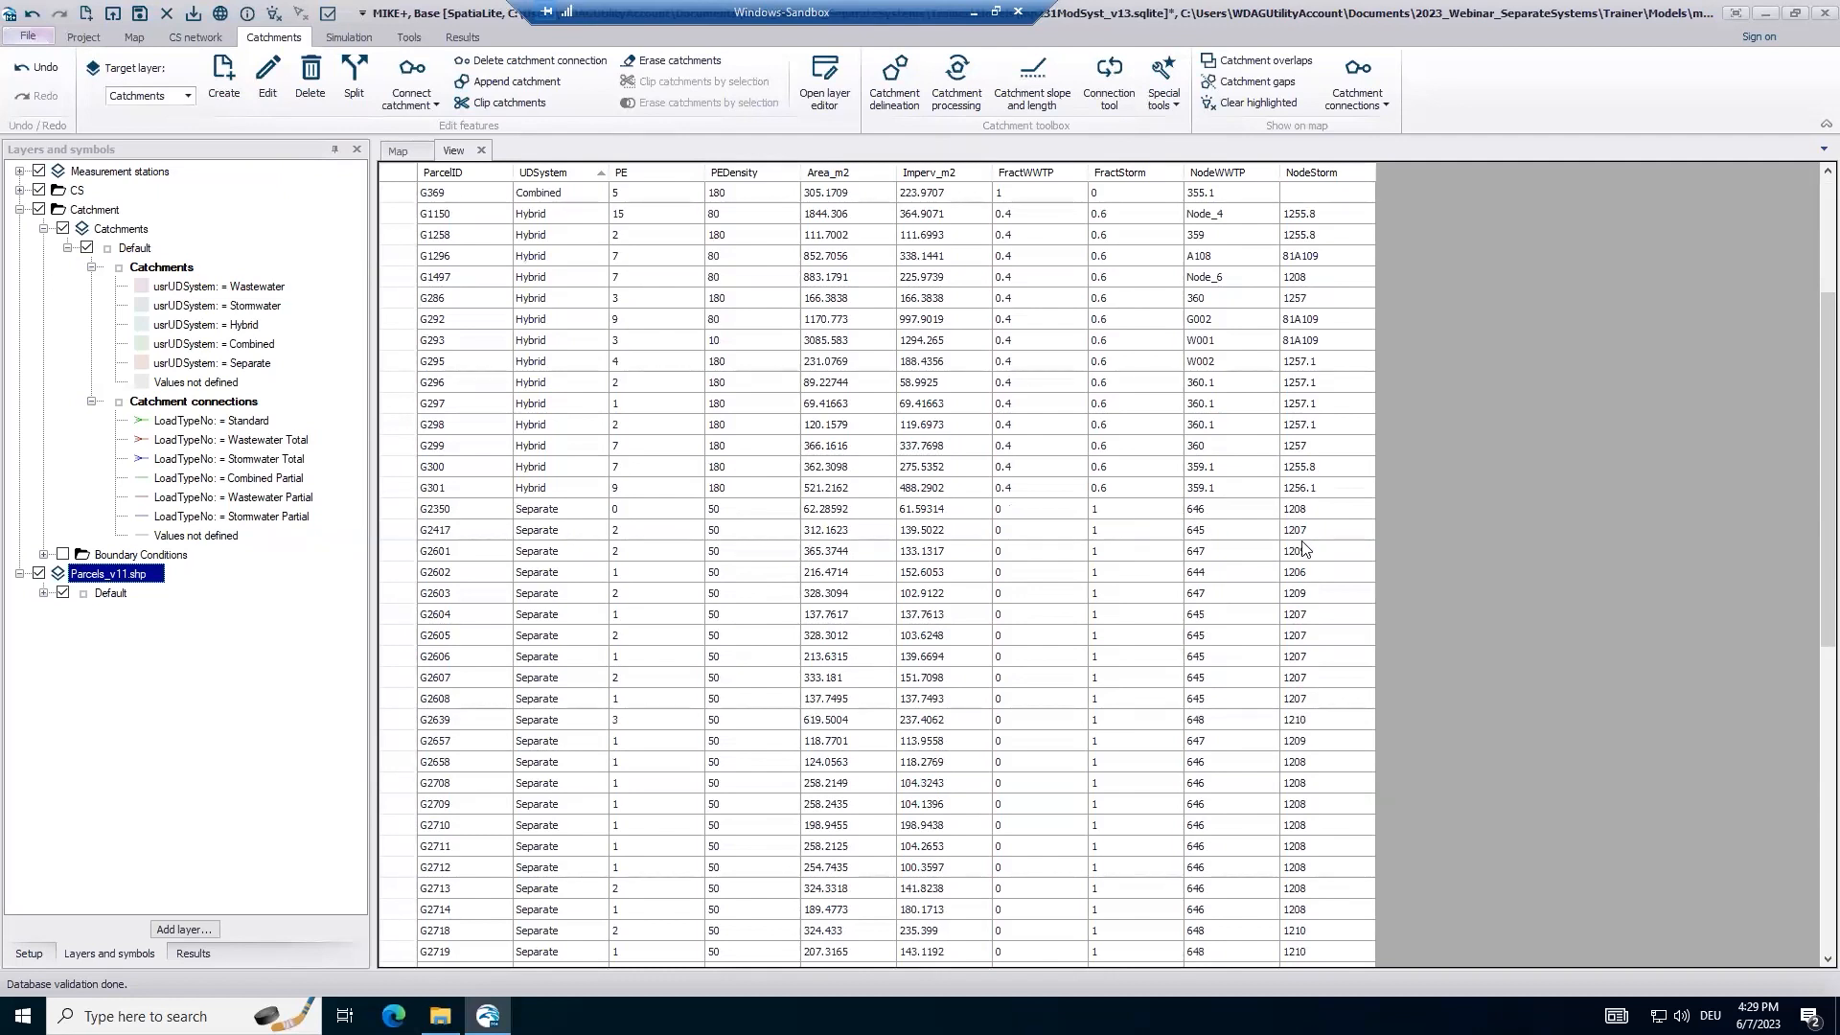
scroll(1304, 549, "down", 5)
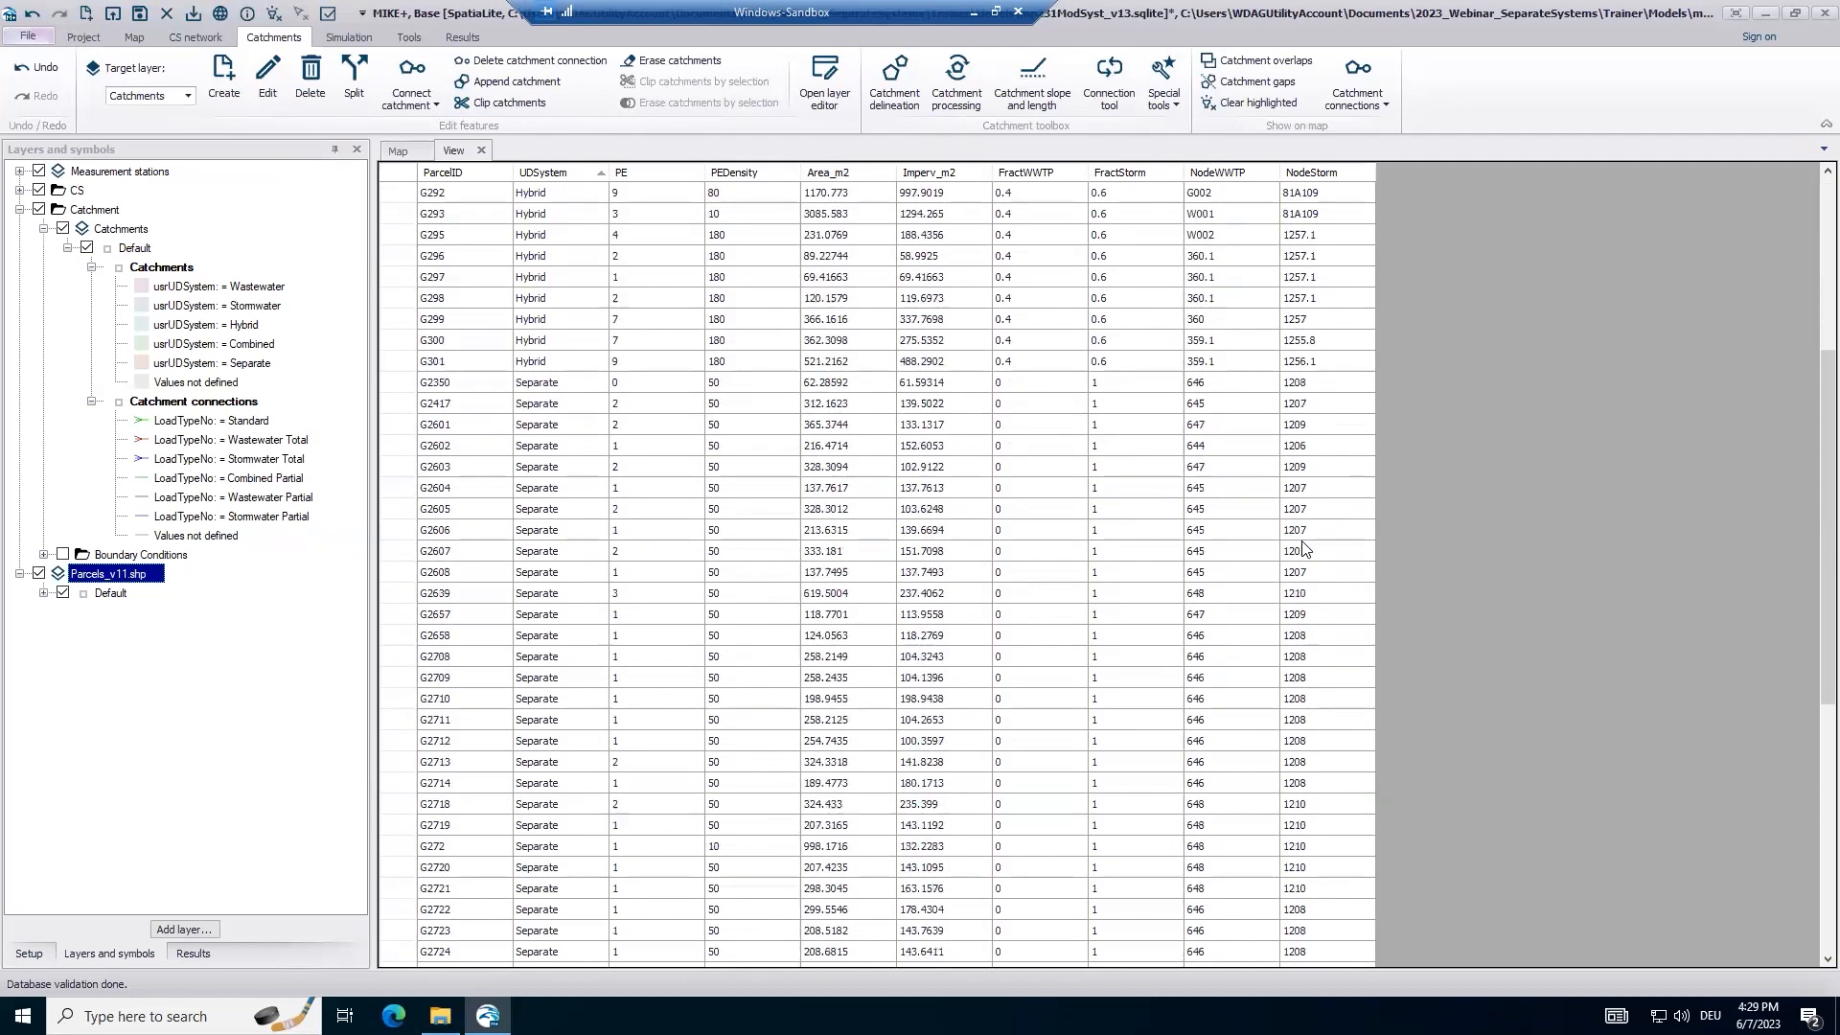
scroll(1303, 549, "down", 2)
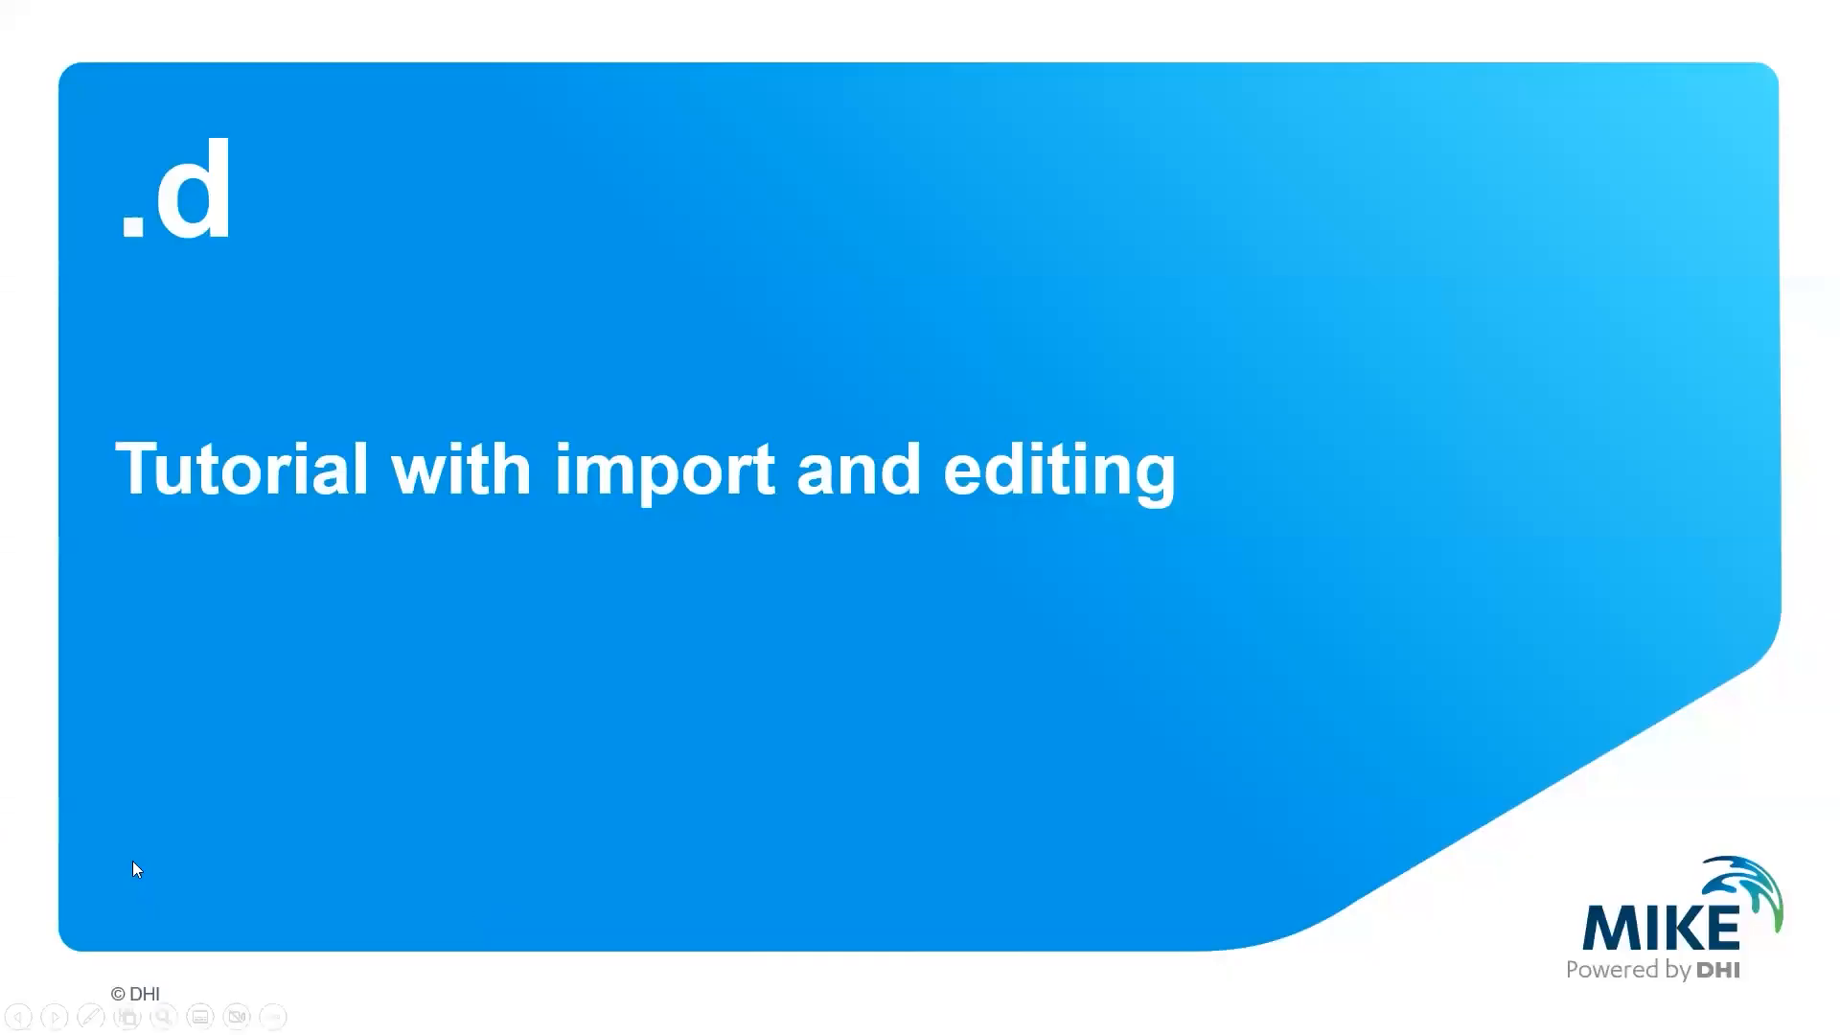
key("Right")
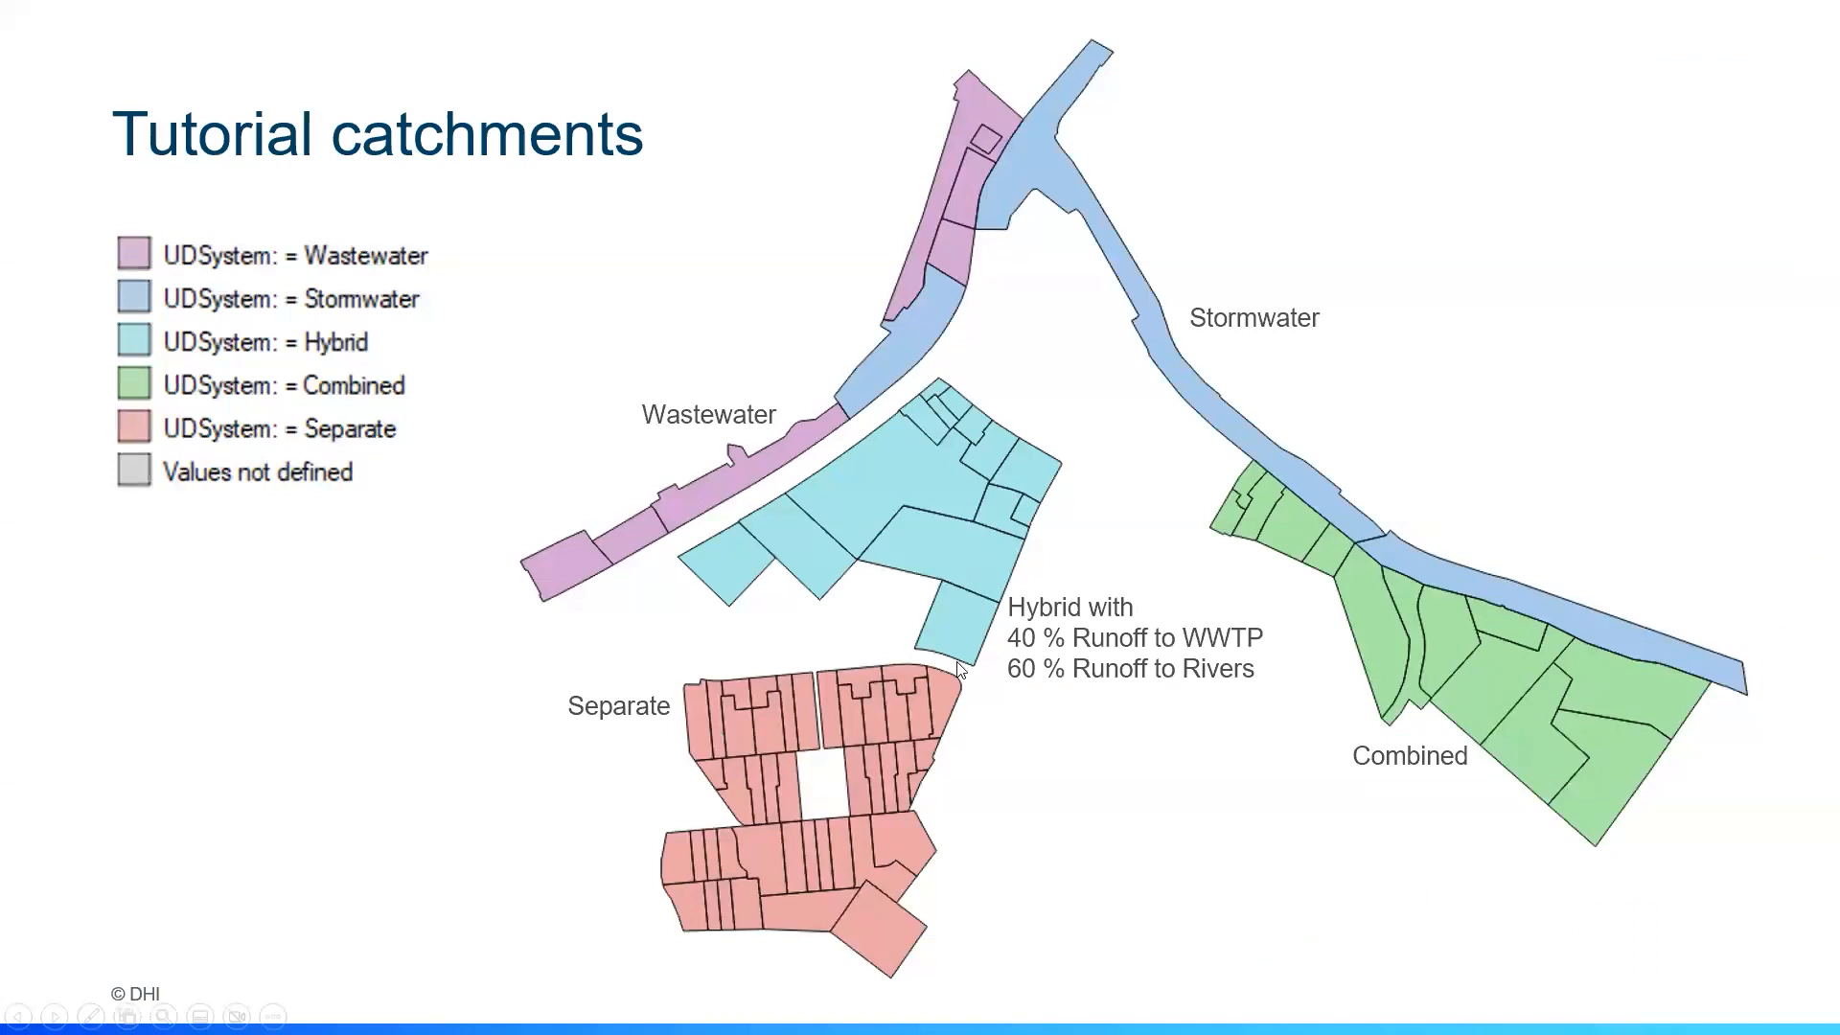
key("Right")
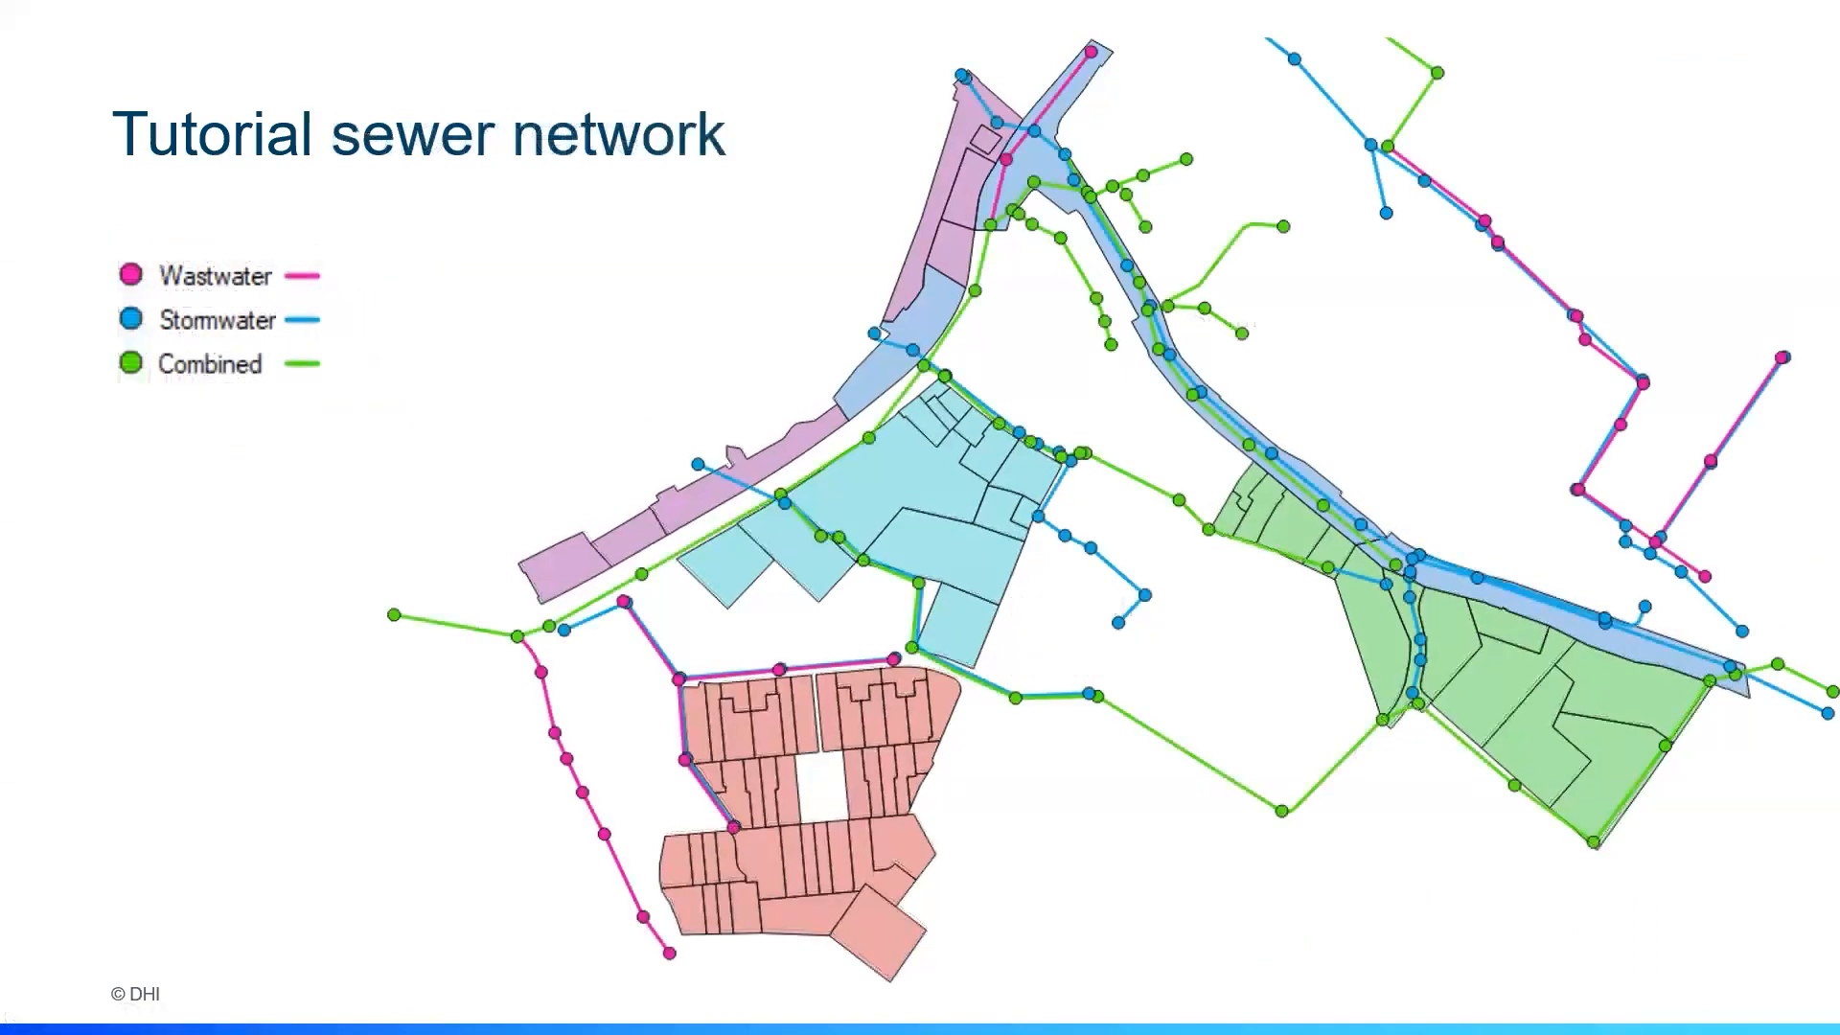
key("Right")
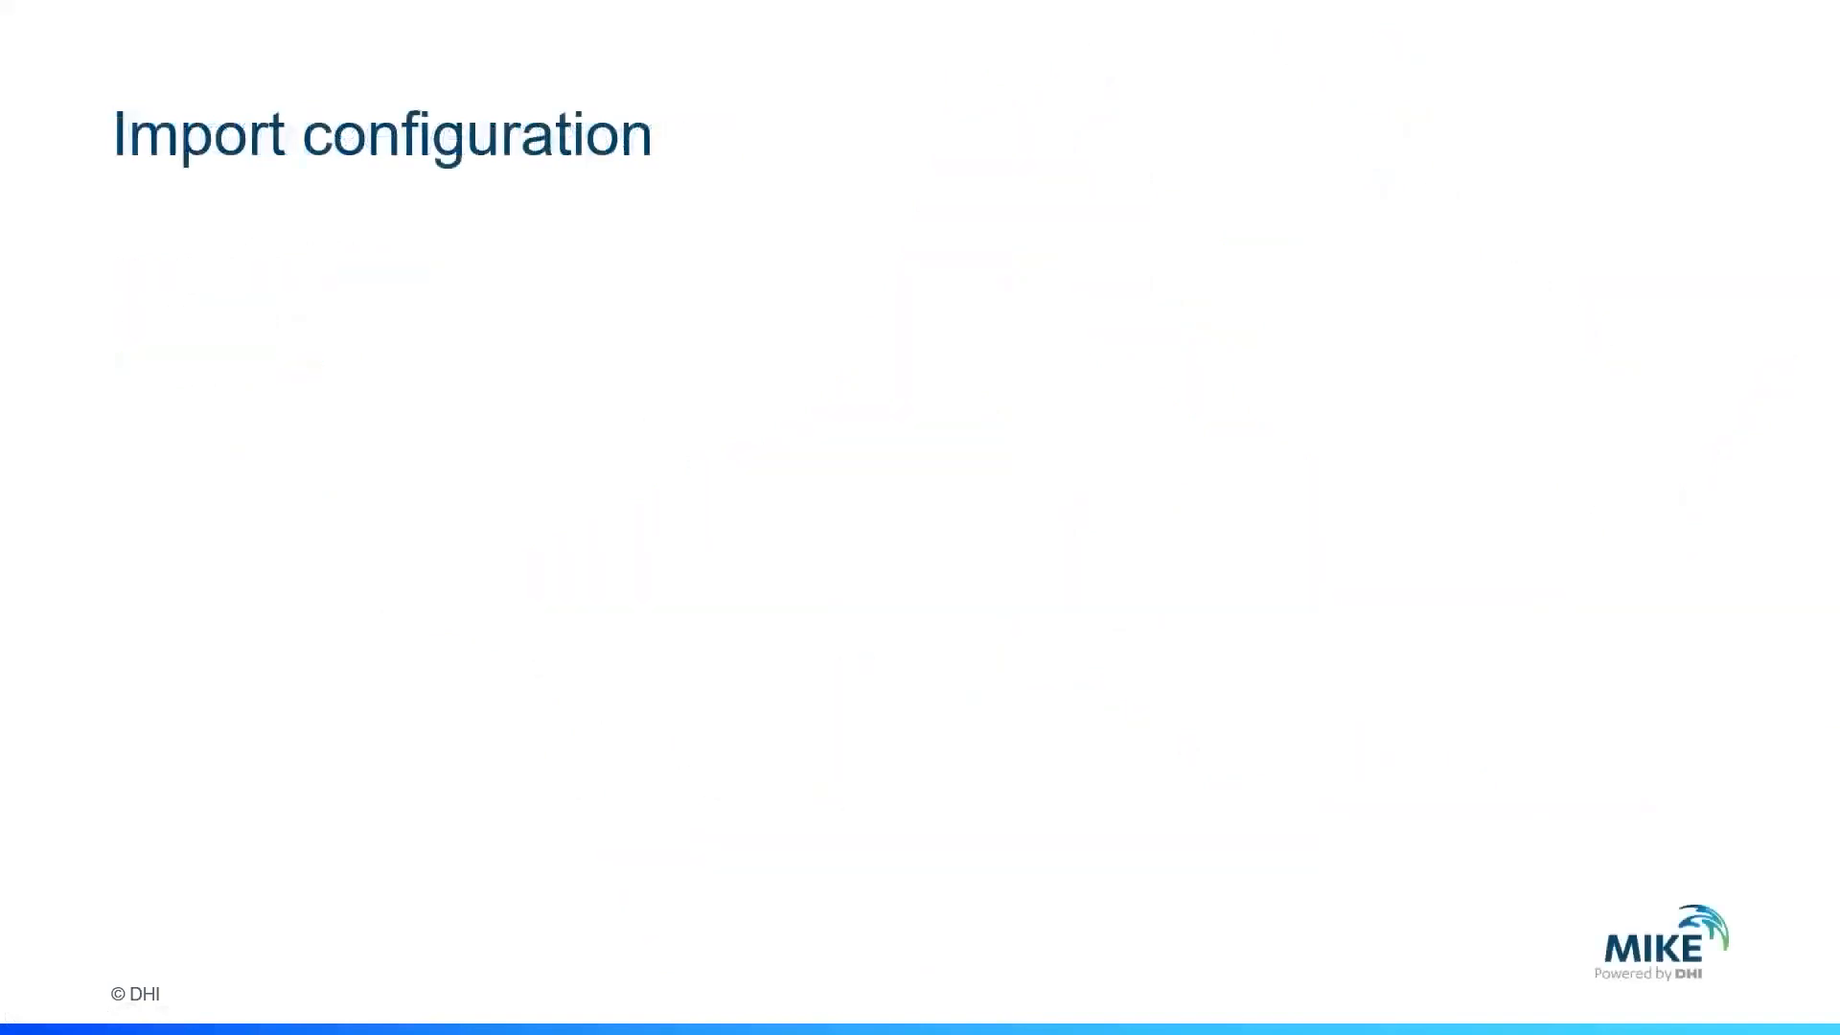
key("Right")
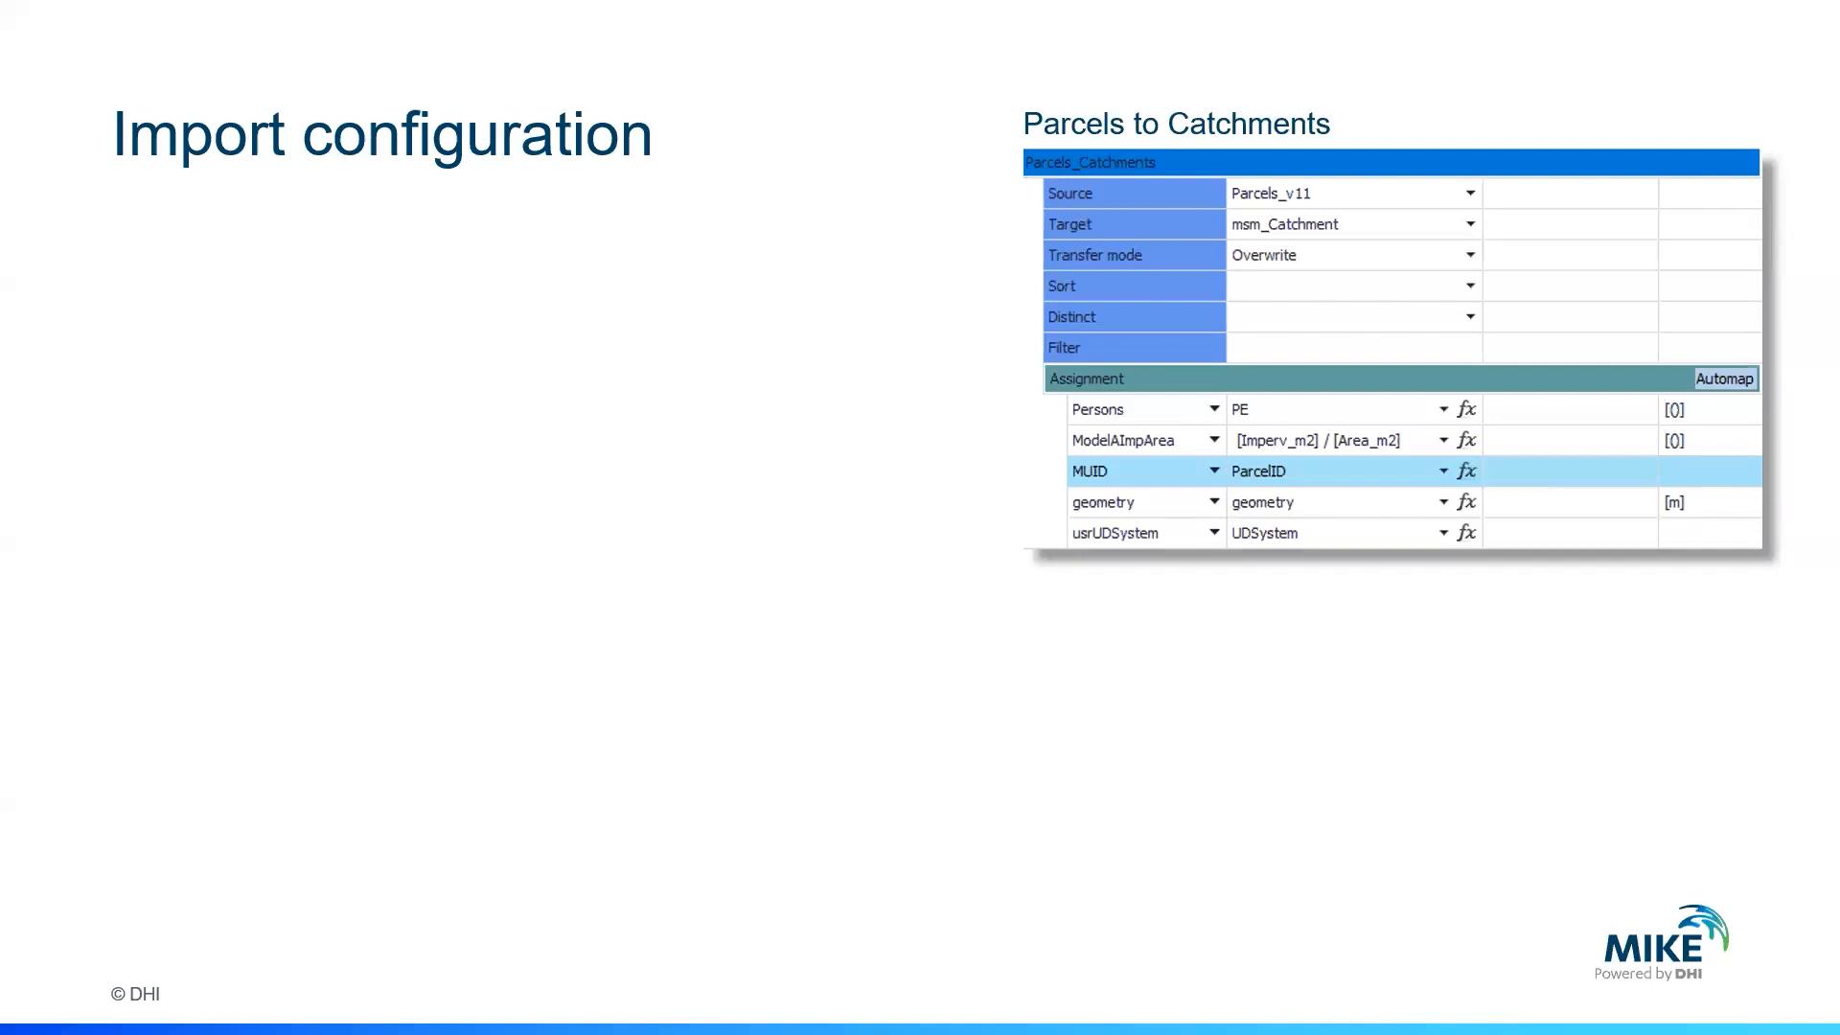
key("alt+Tab")
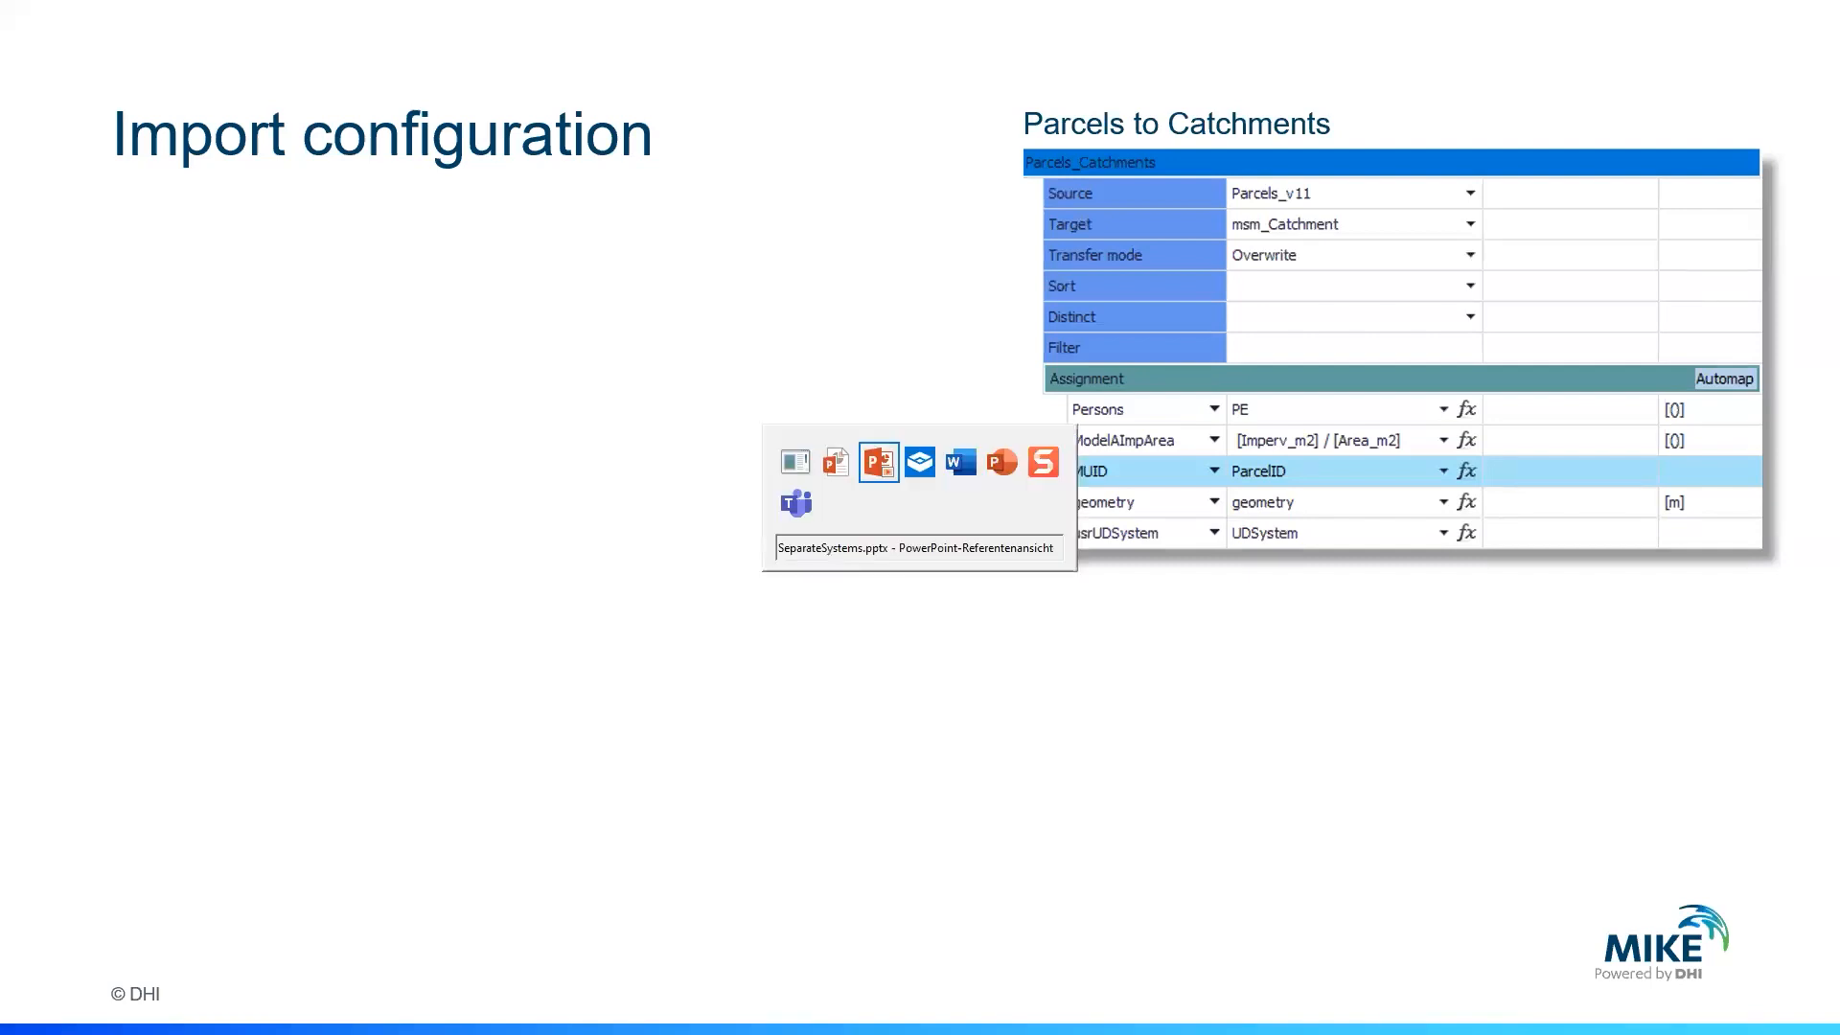
key("alt+Tab")
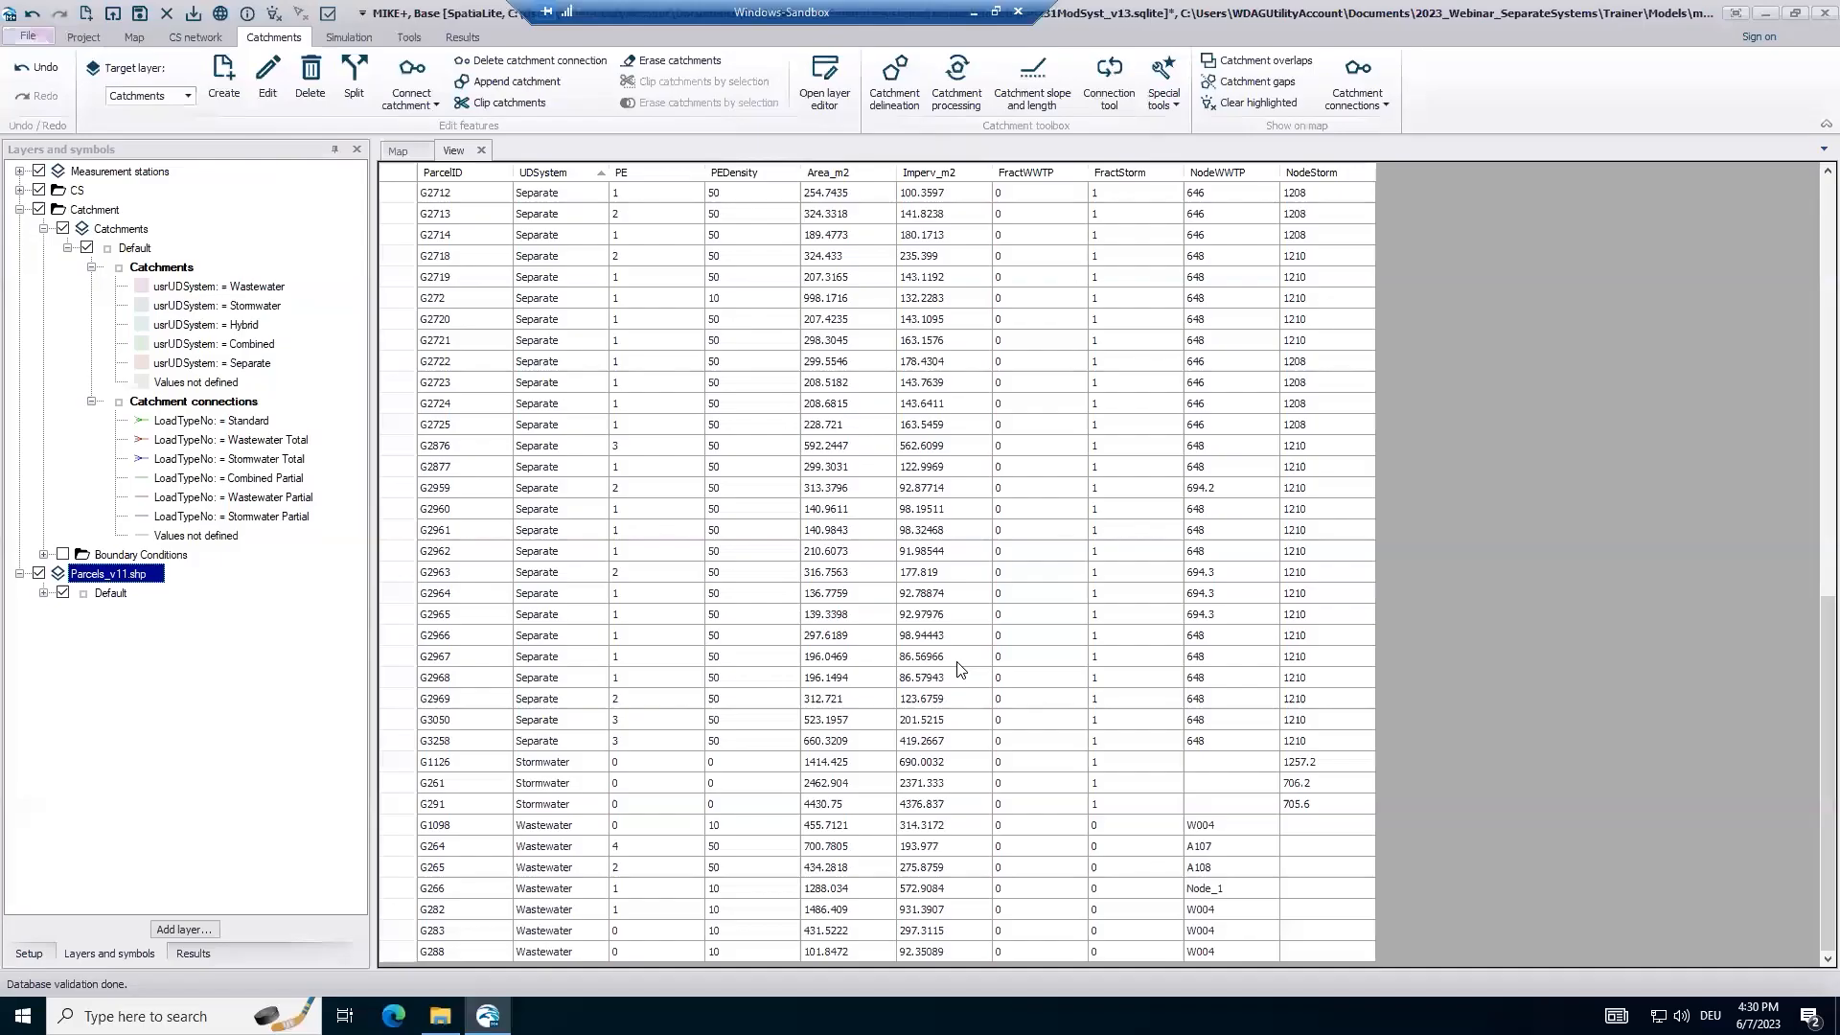
Return to the map and load the configuration file IMPORT_ModSysteme_v25 into the Import and export tool.
left_click(393, 154)
left_click(411, 39)
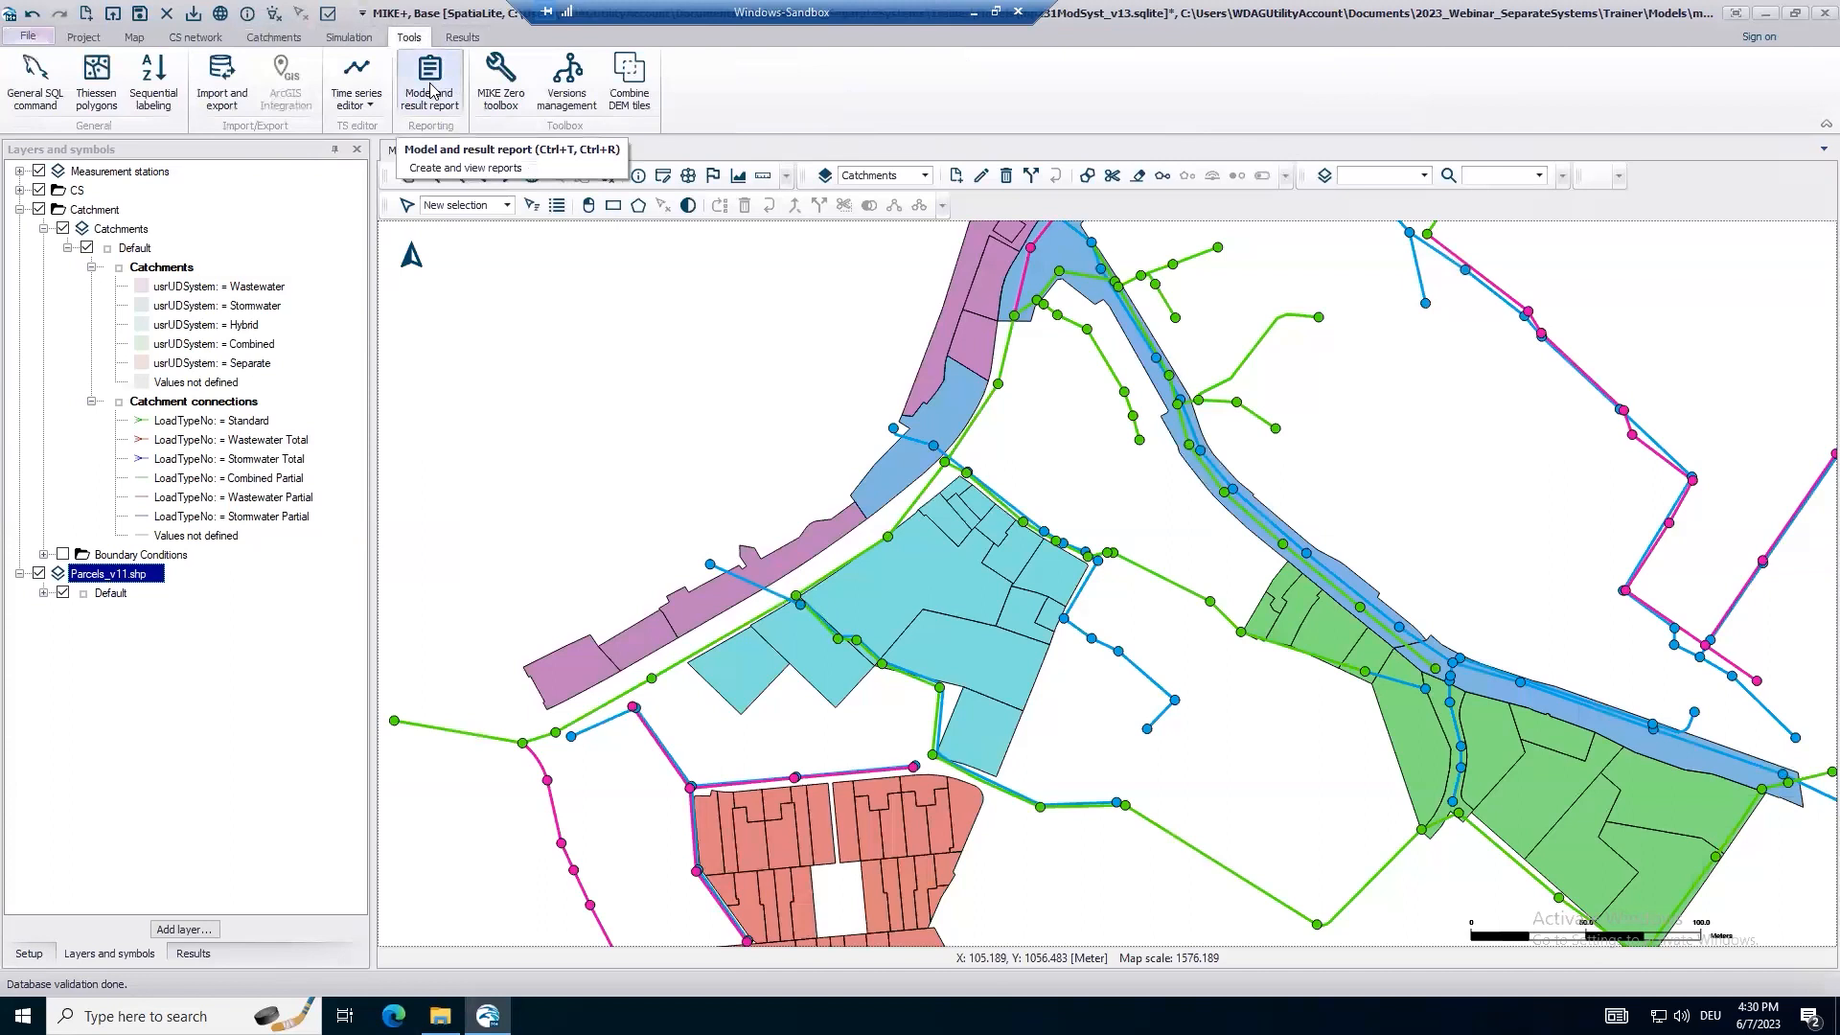
left_click(234, 85)
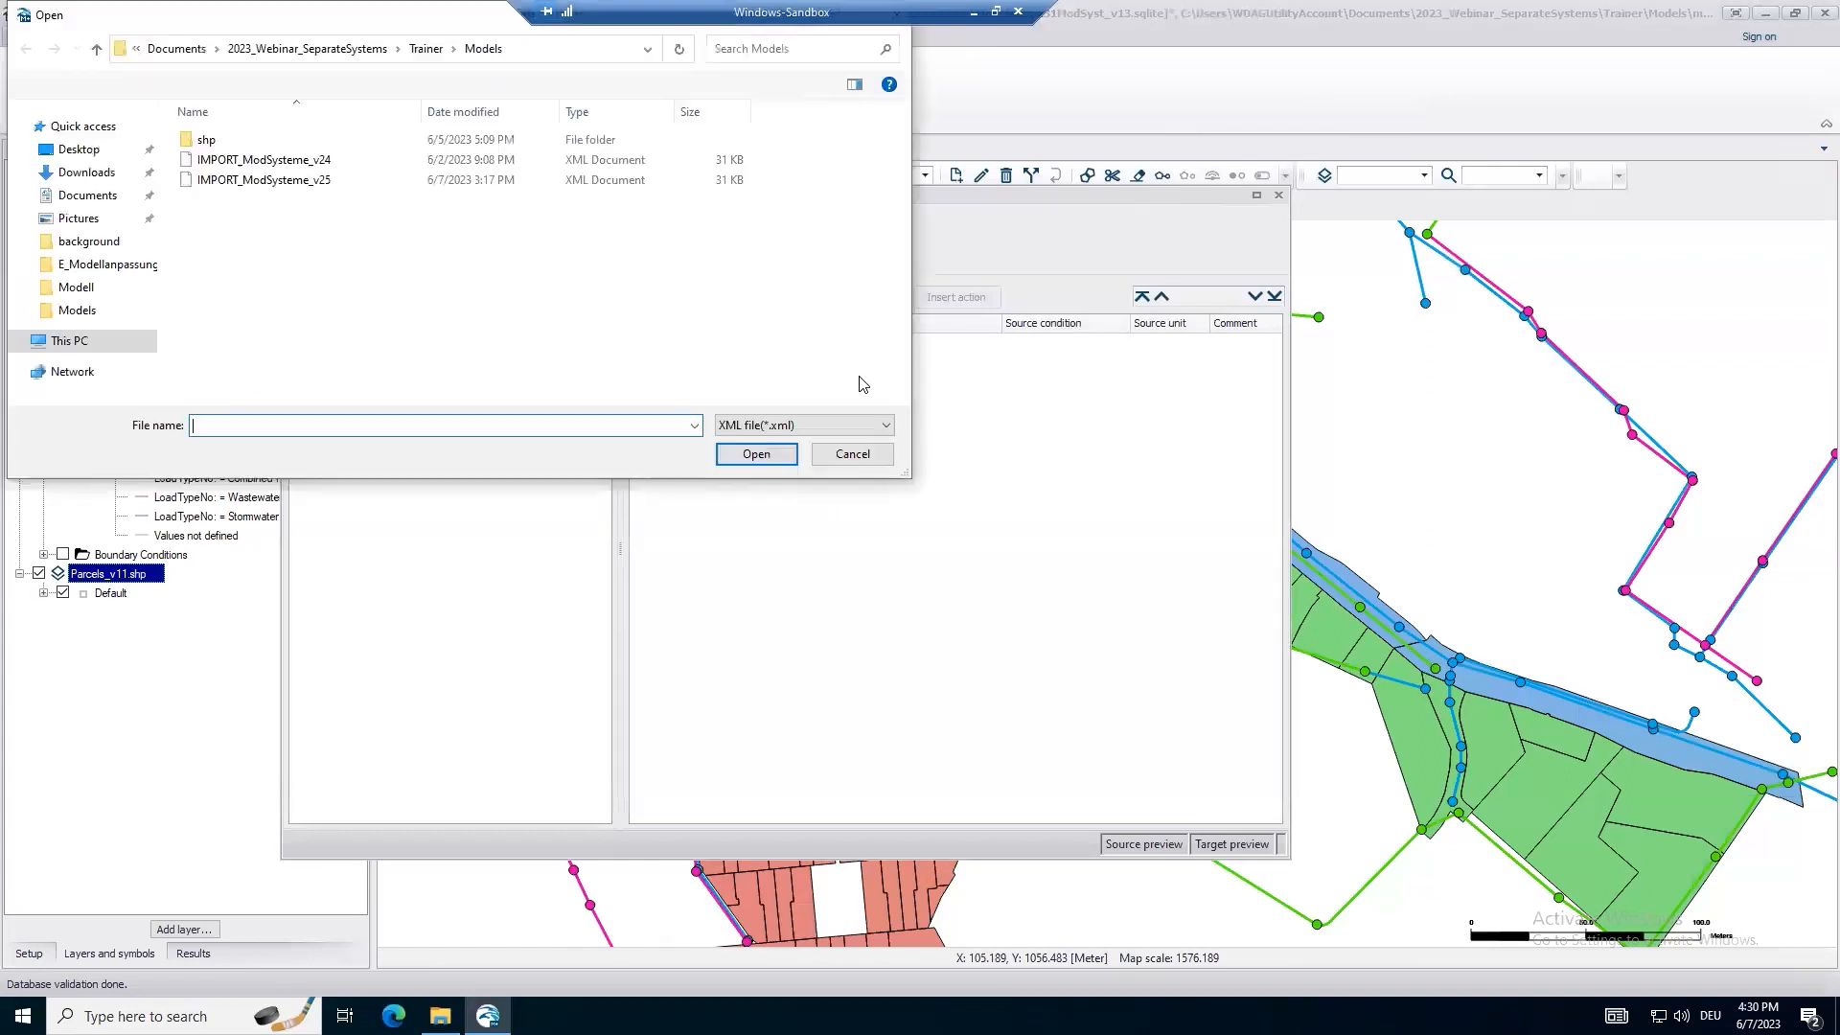
left_click(278, 180)
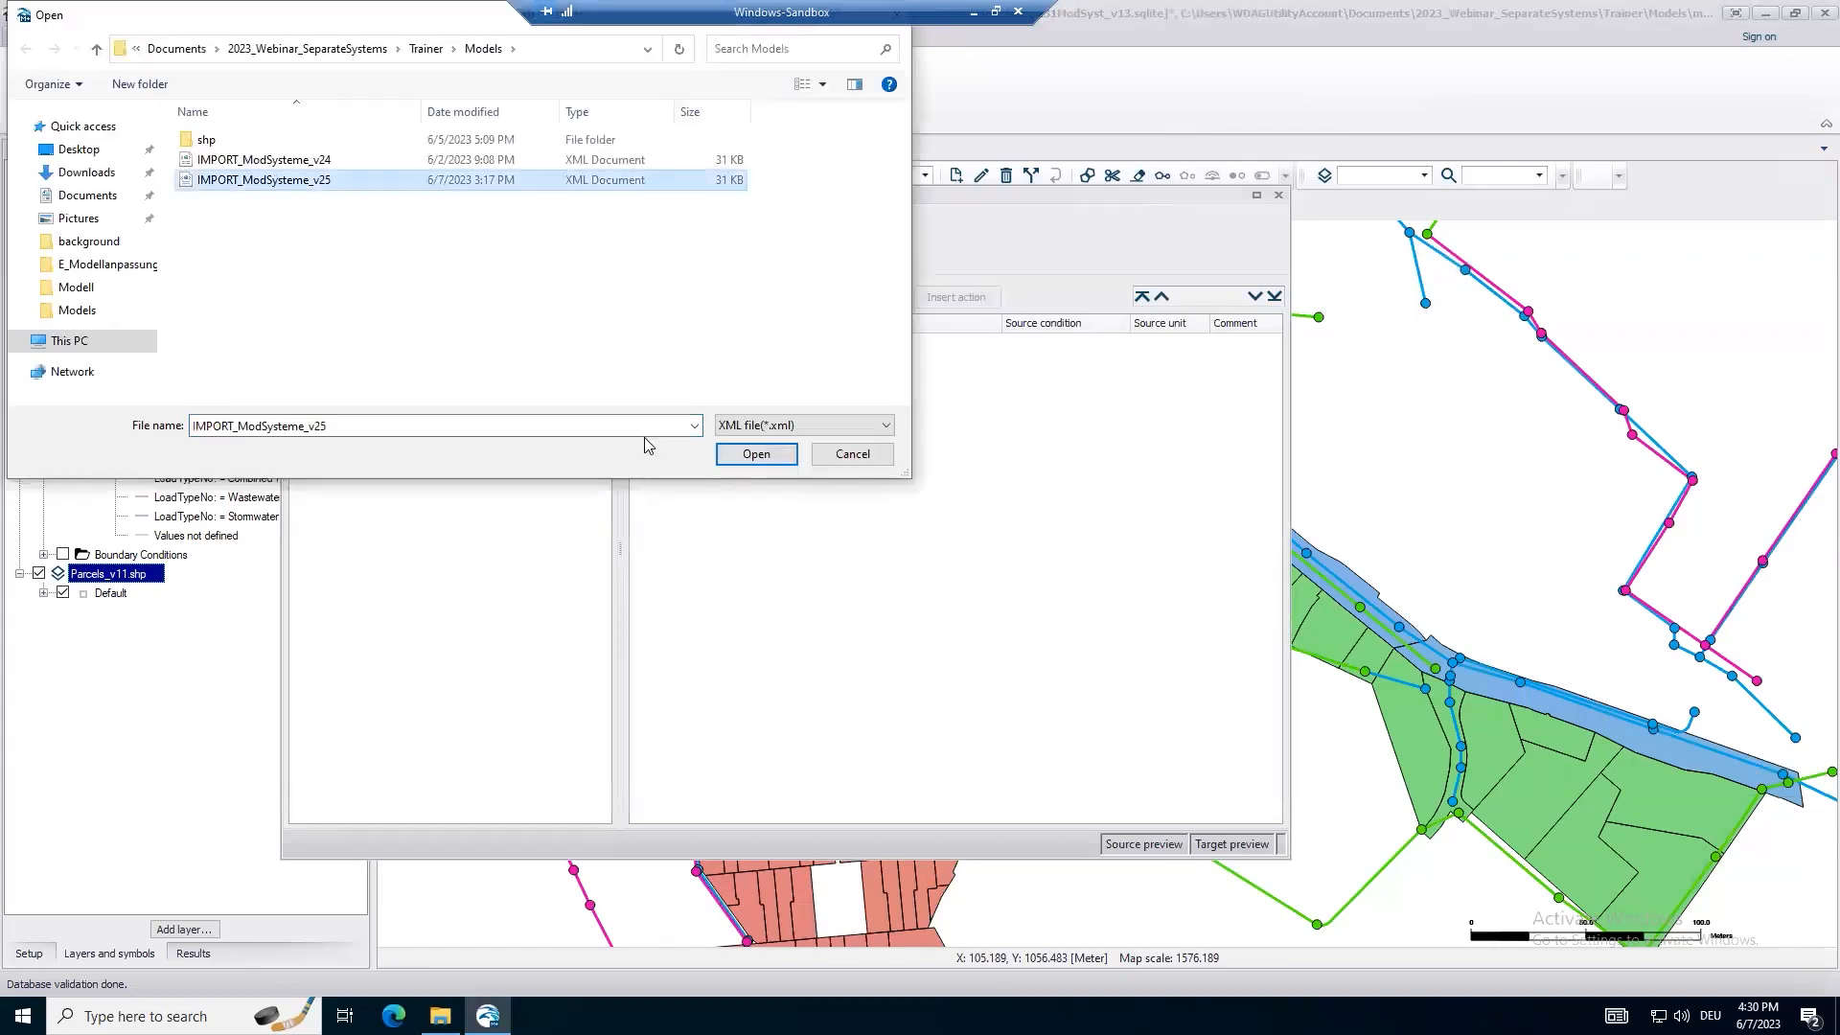
left_click(759, 455)
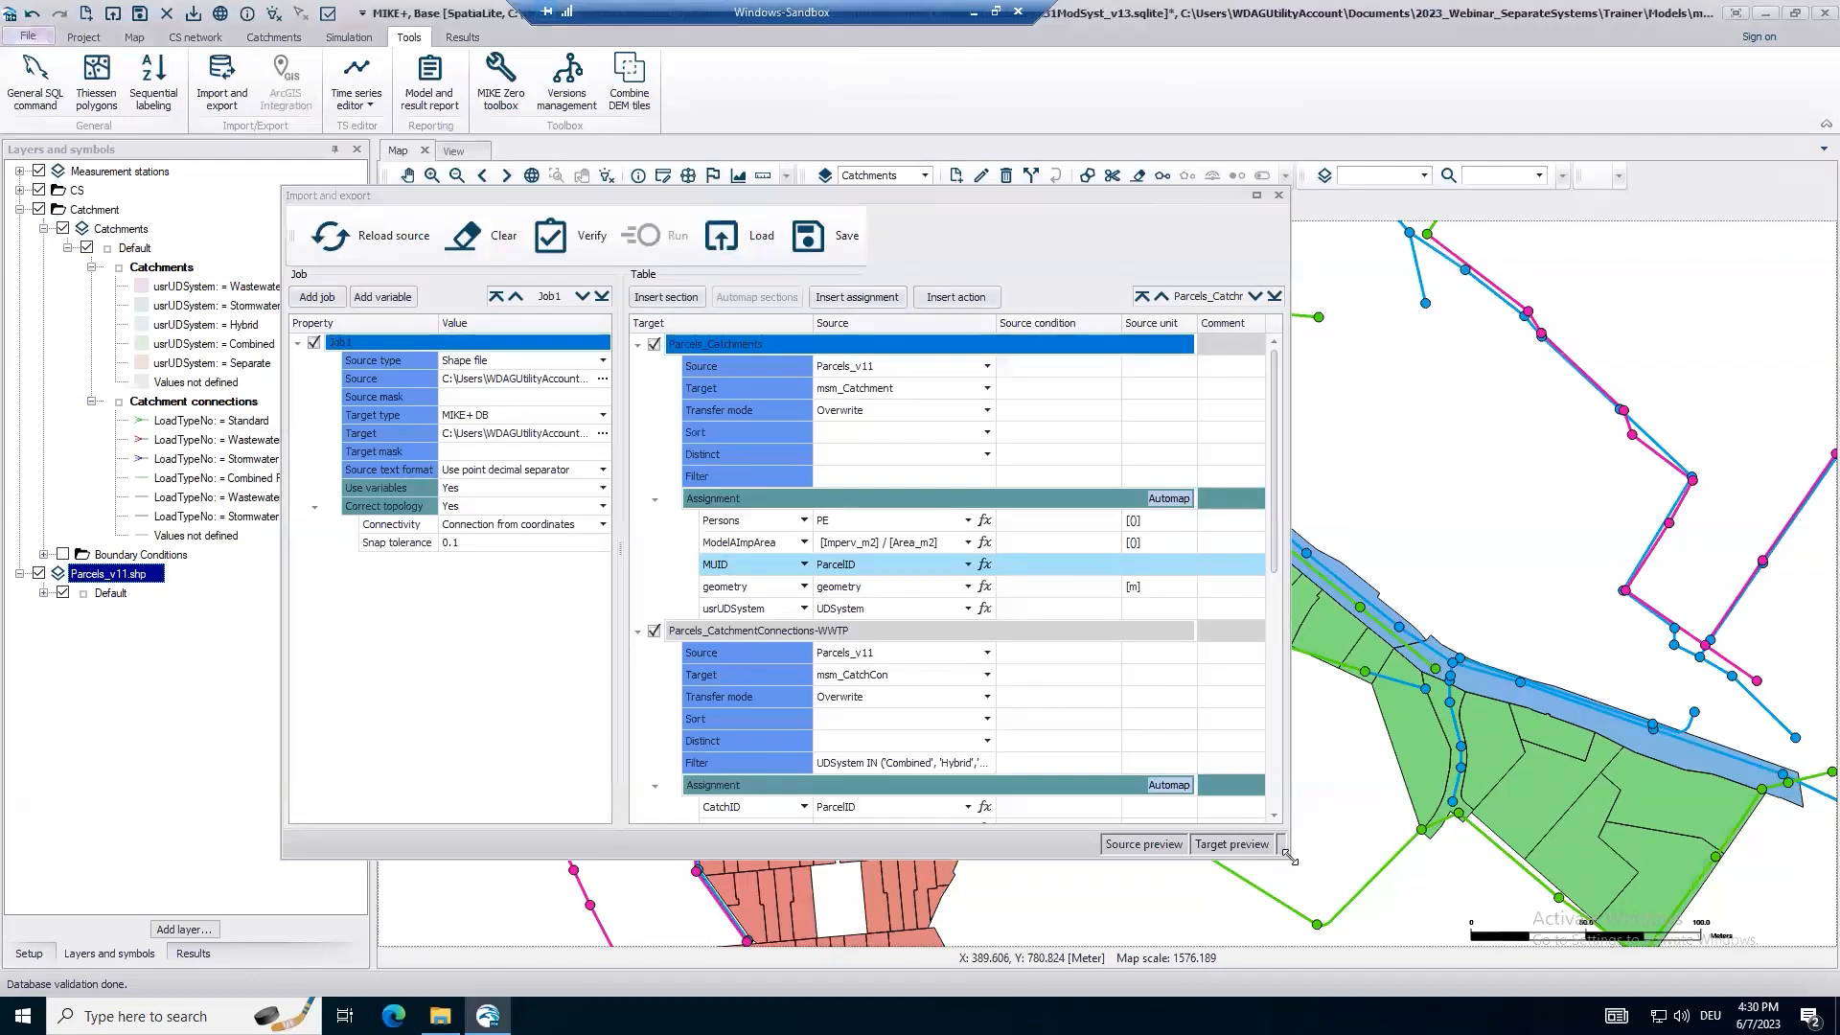
Enlarge the import window and collapse both connection sections to examine the field assignments of the Parcels_Catchments section.
left_click_drag(1294, 858, 517, 361)
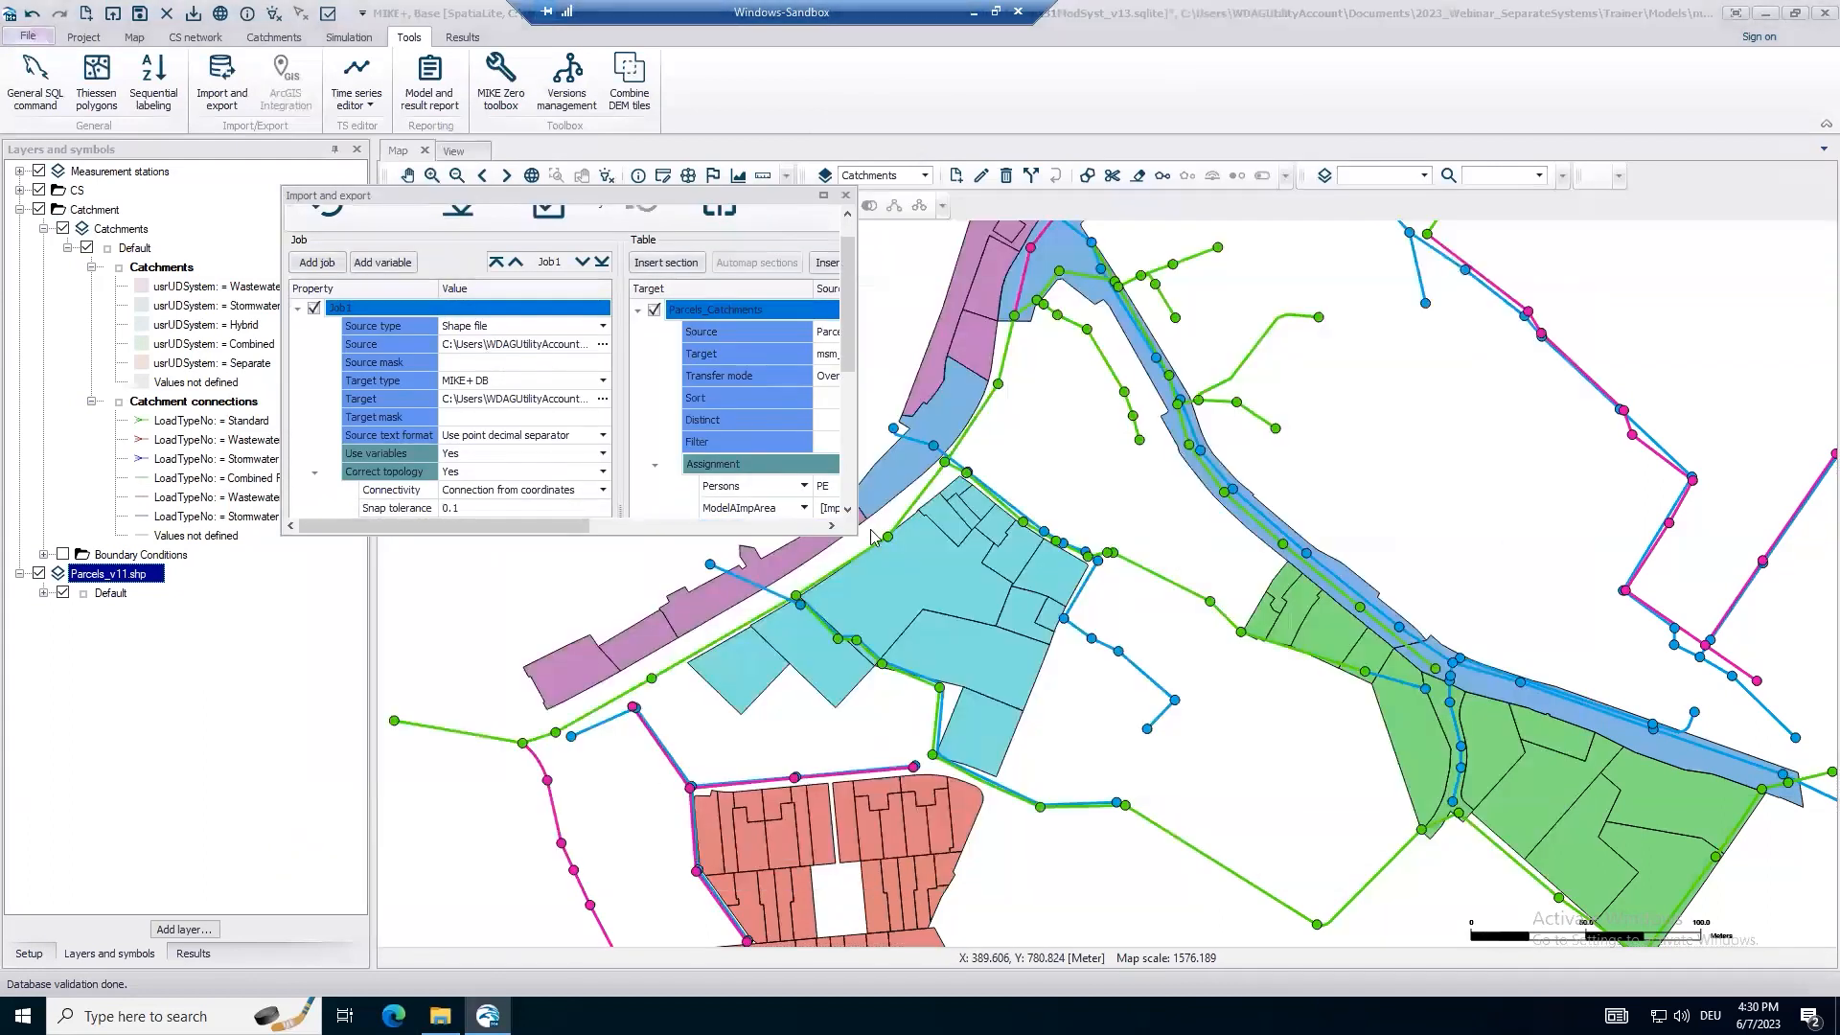
left_click_drag(856, 534, 1621, 805)
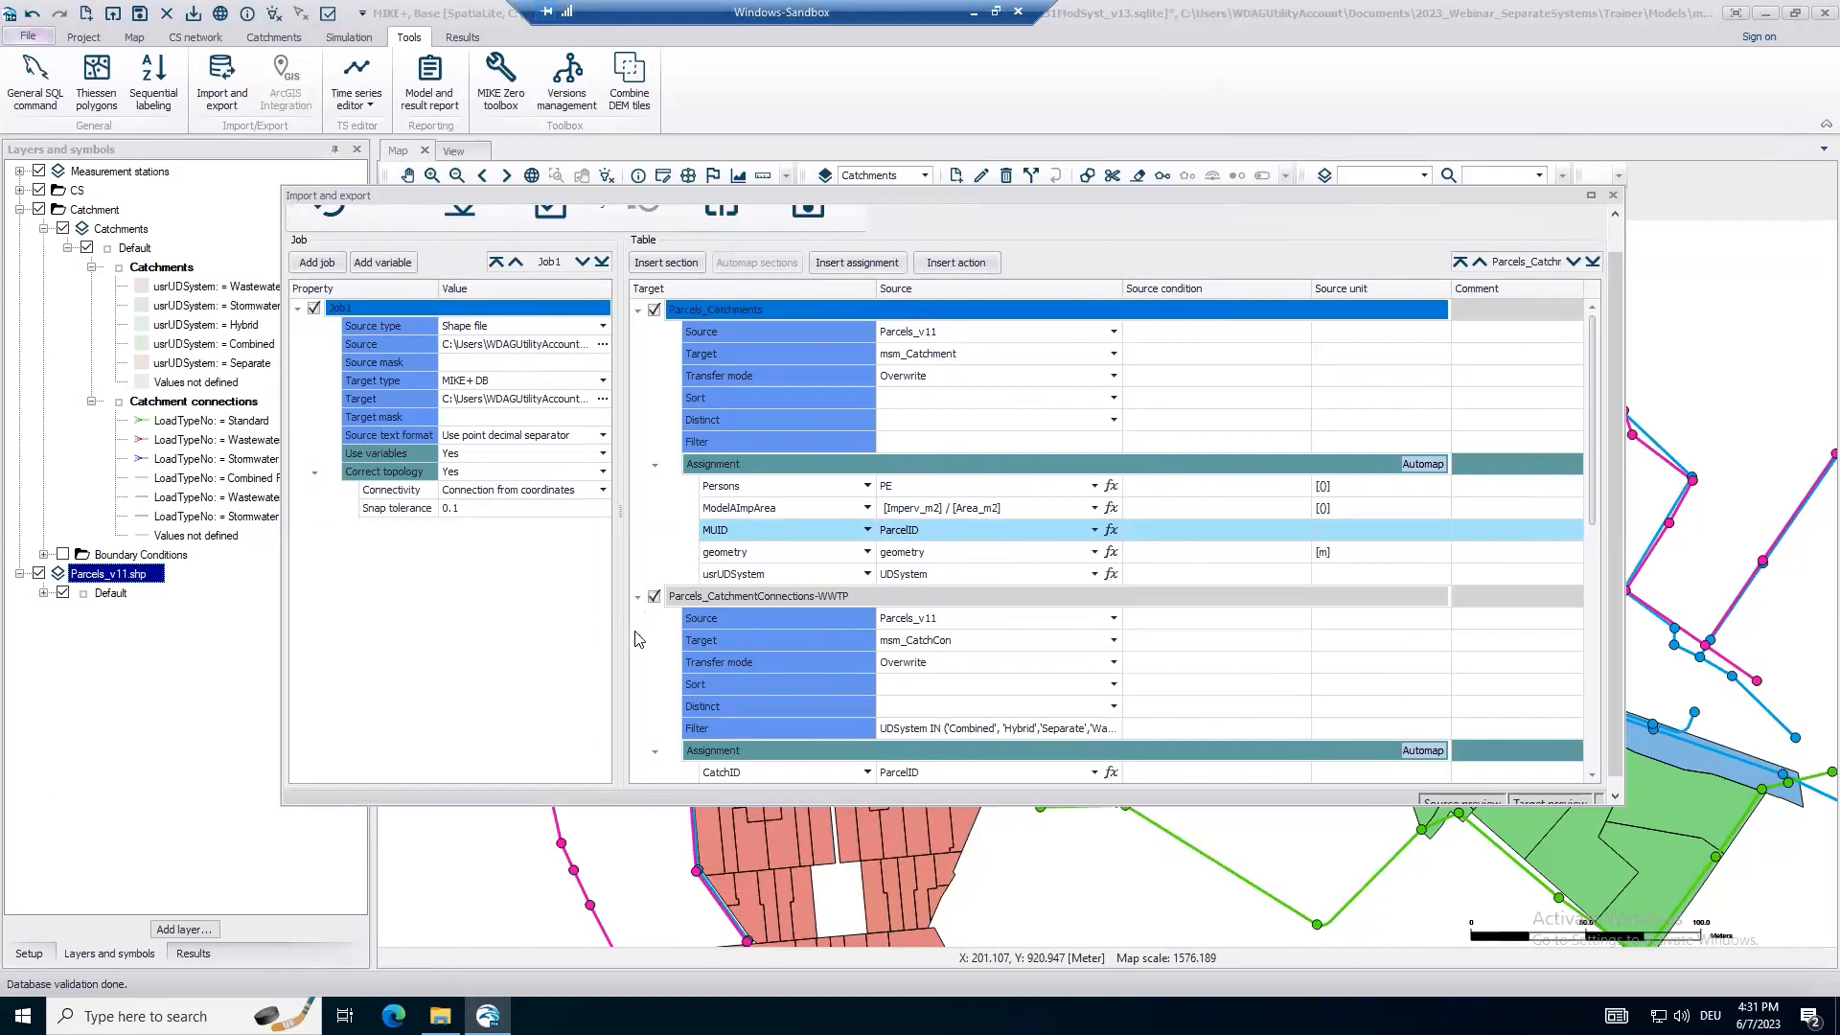
left_click(638, 596)
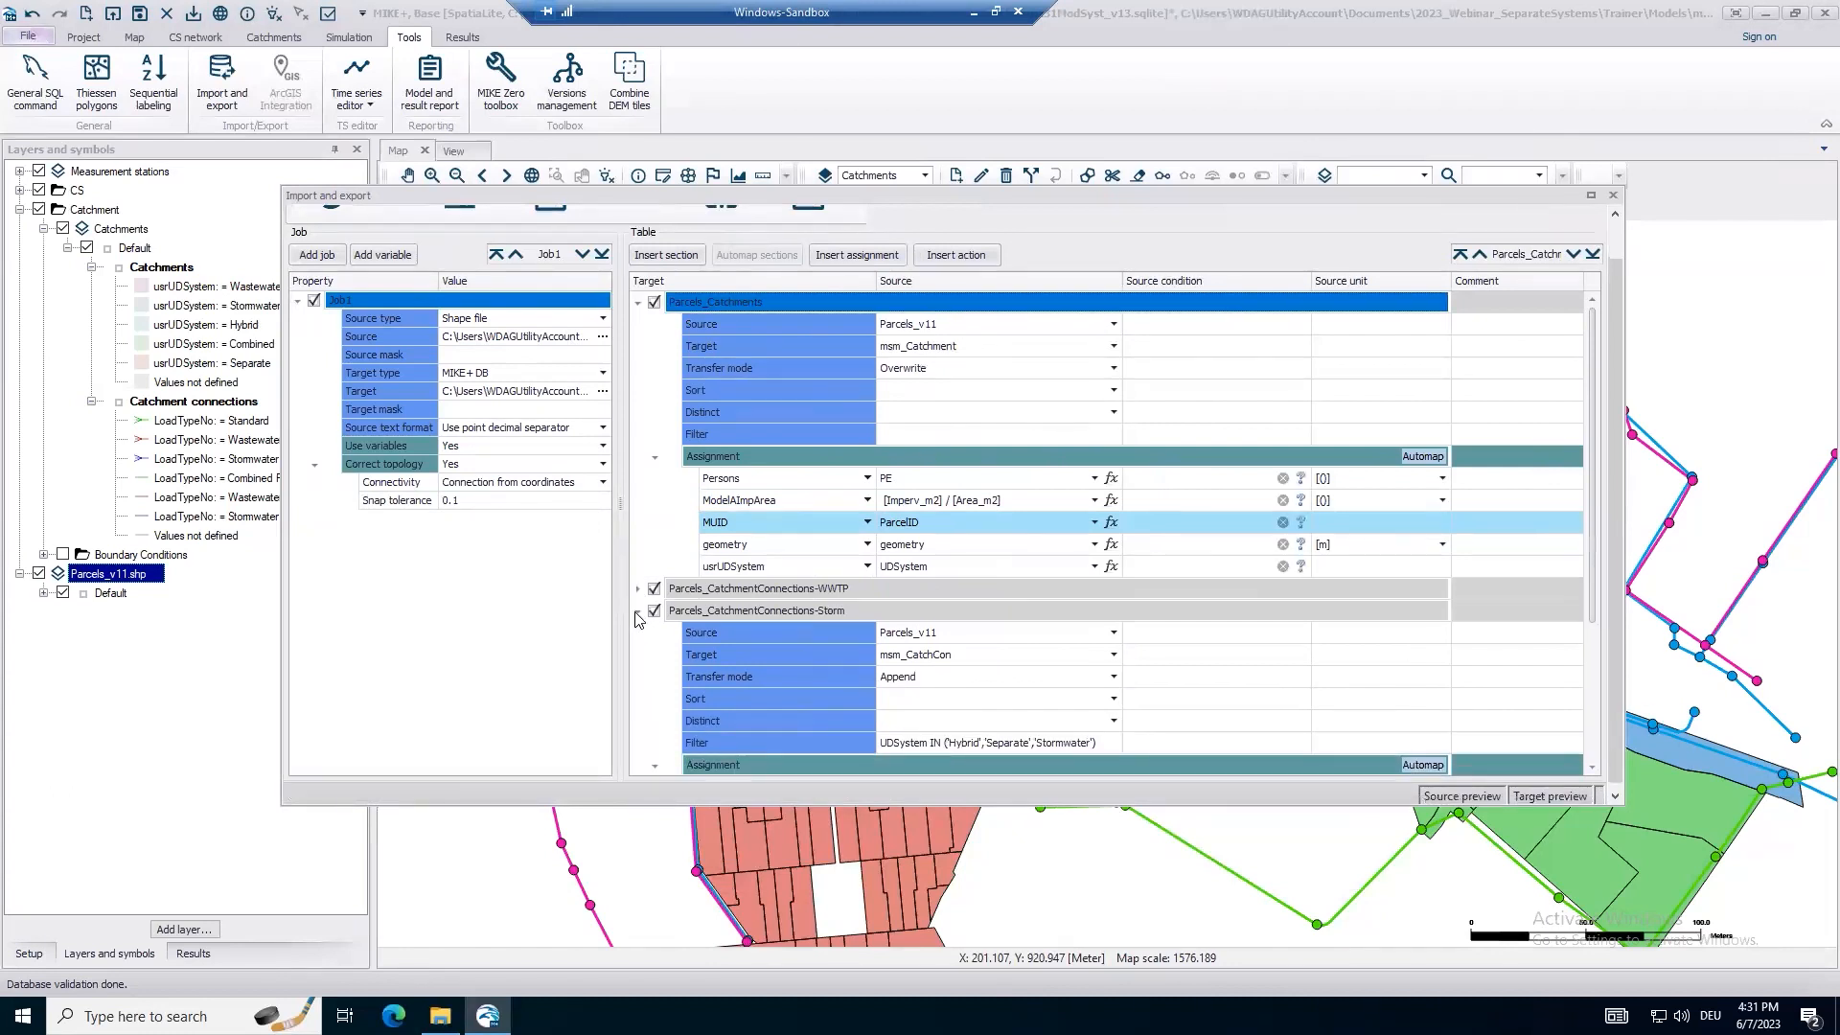
left_click(638, 611)
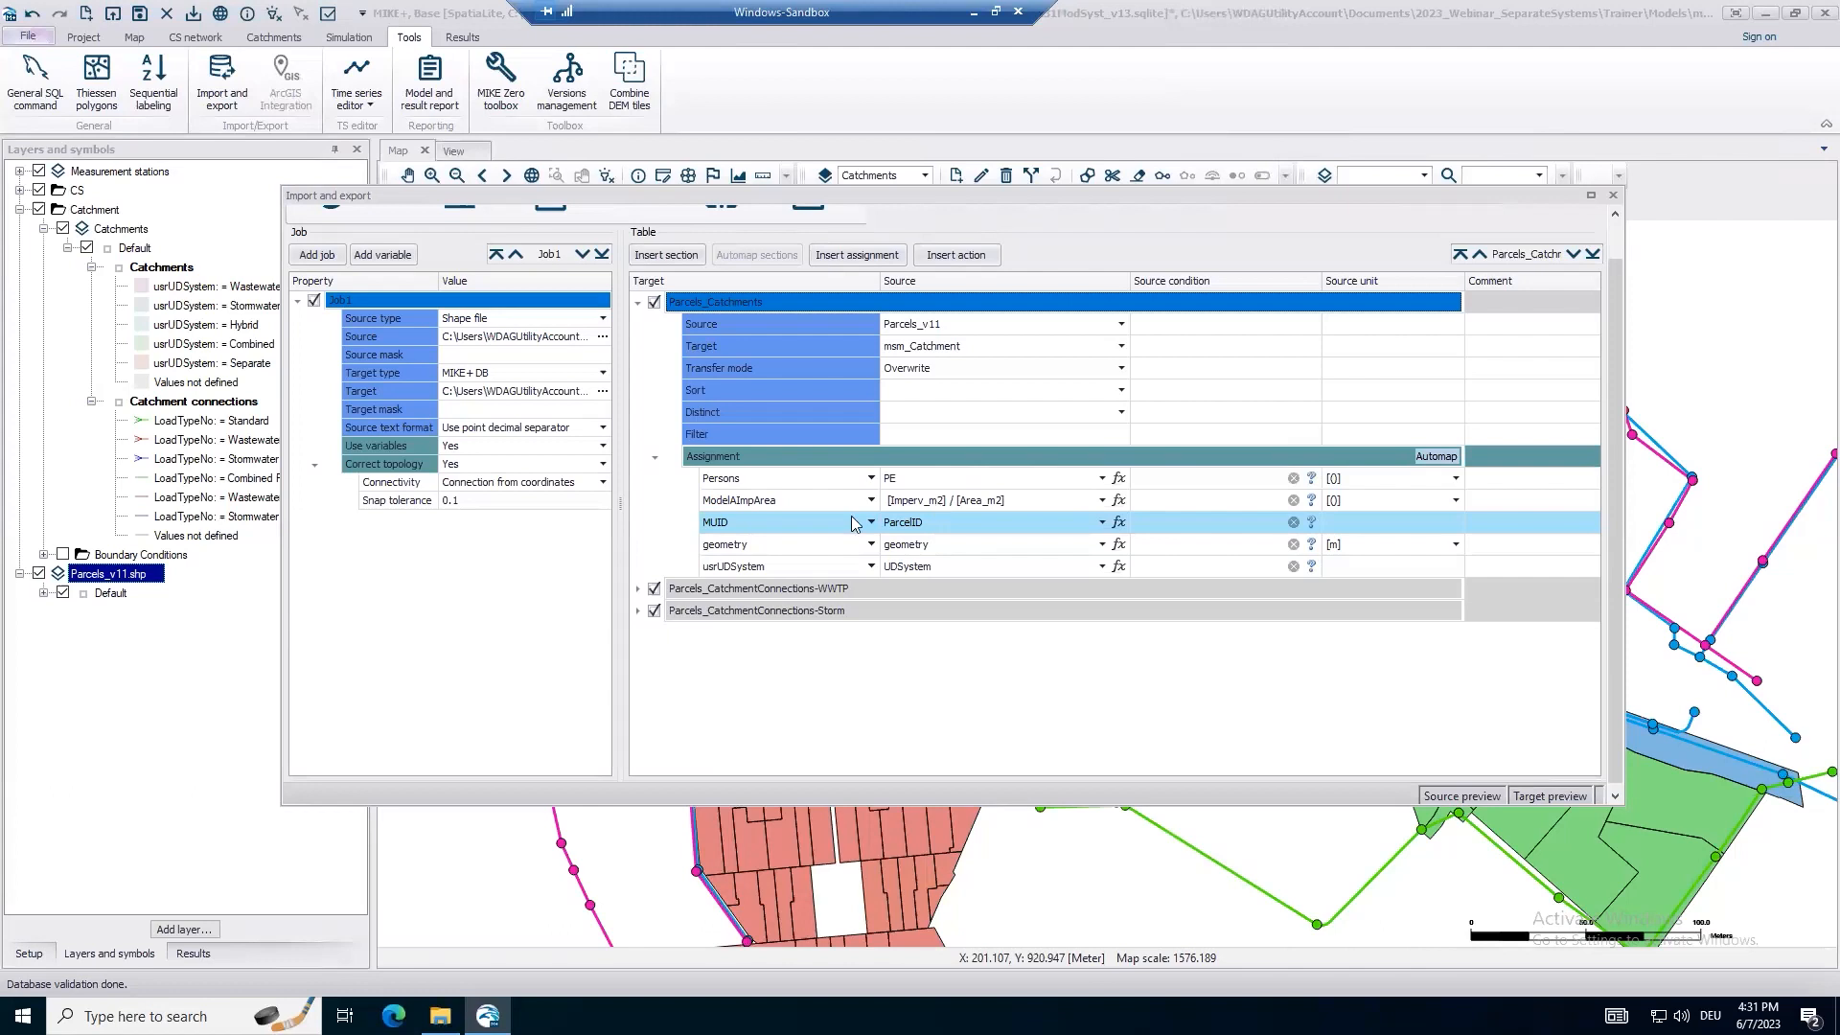
Examine the filters, assignments and load type conditions of the Parcels_CatchmentConnections-WWTP and Parcels_CatchmentConnections-Storm sections, one after the other.
left_click(637, 303)
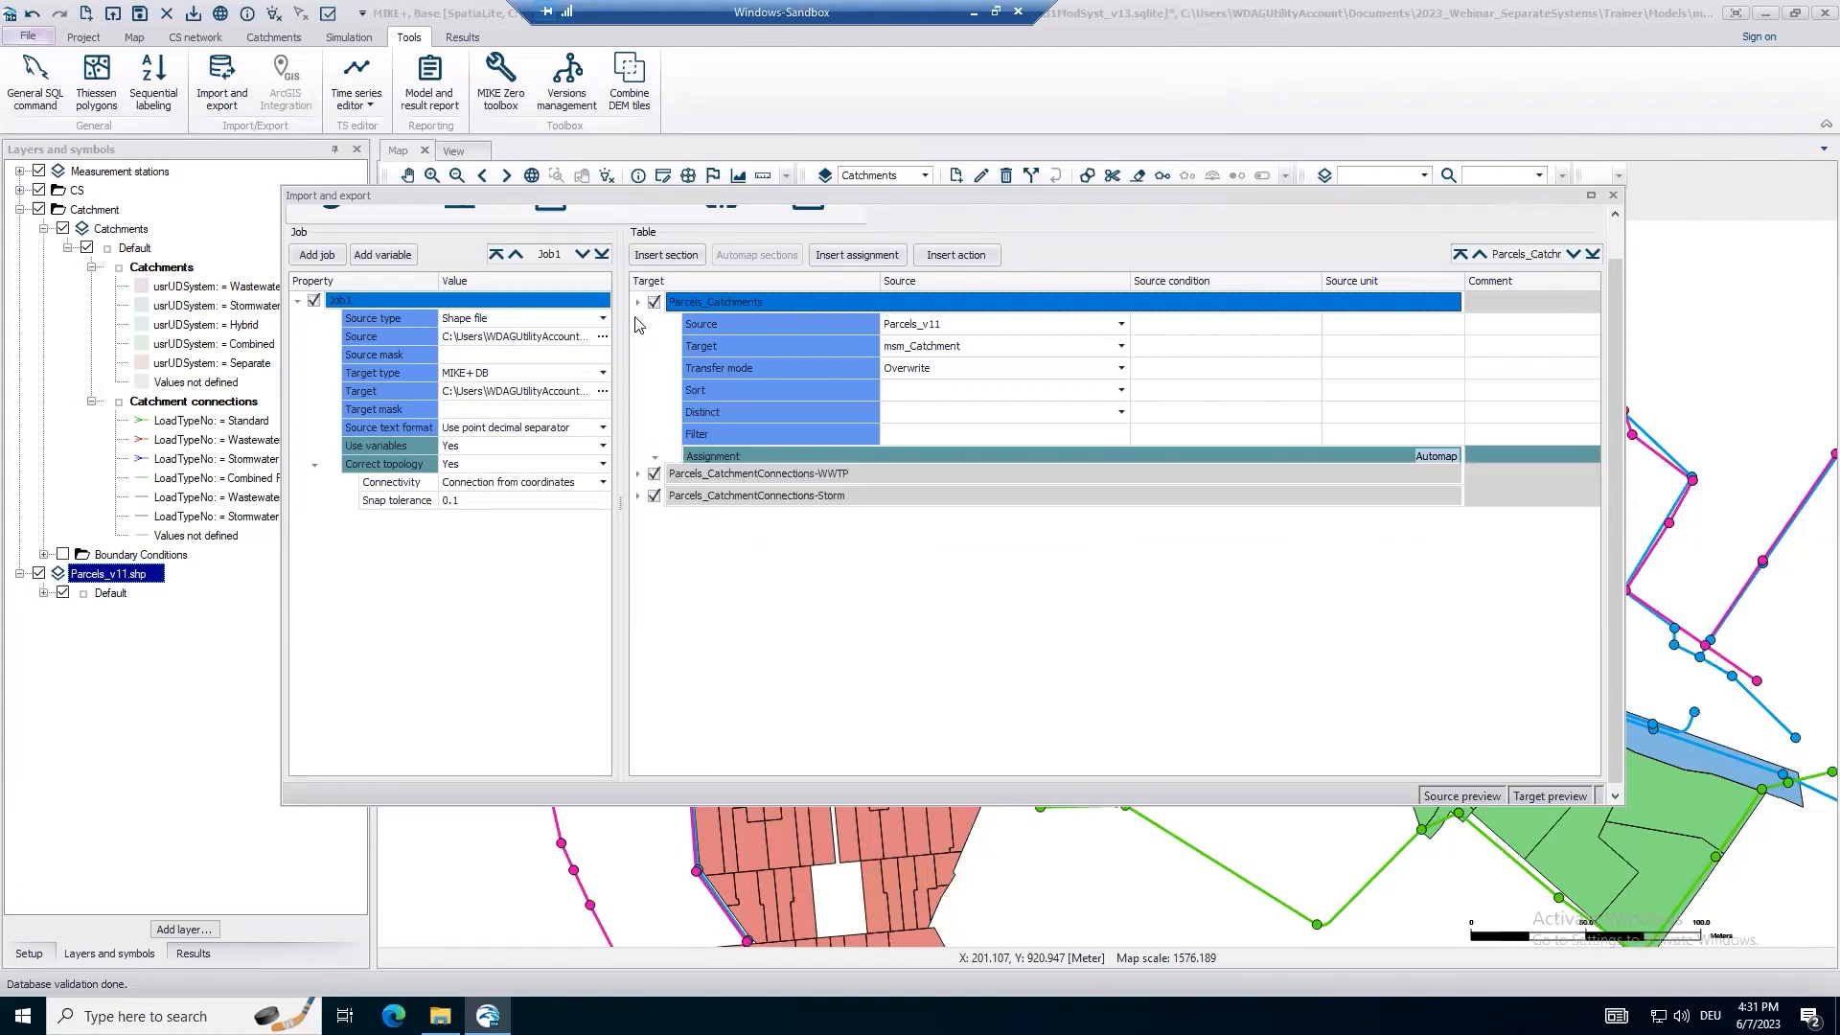
left_click(638, 325)
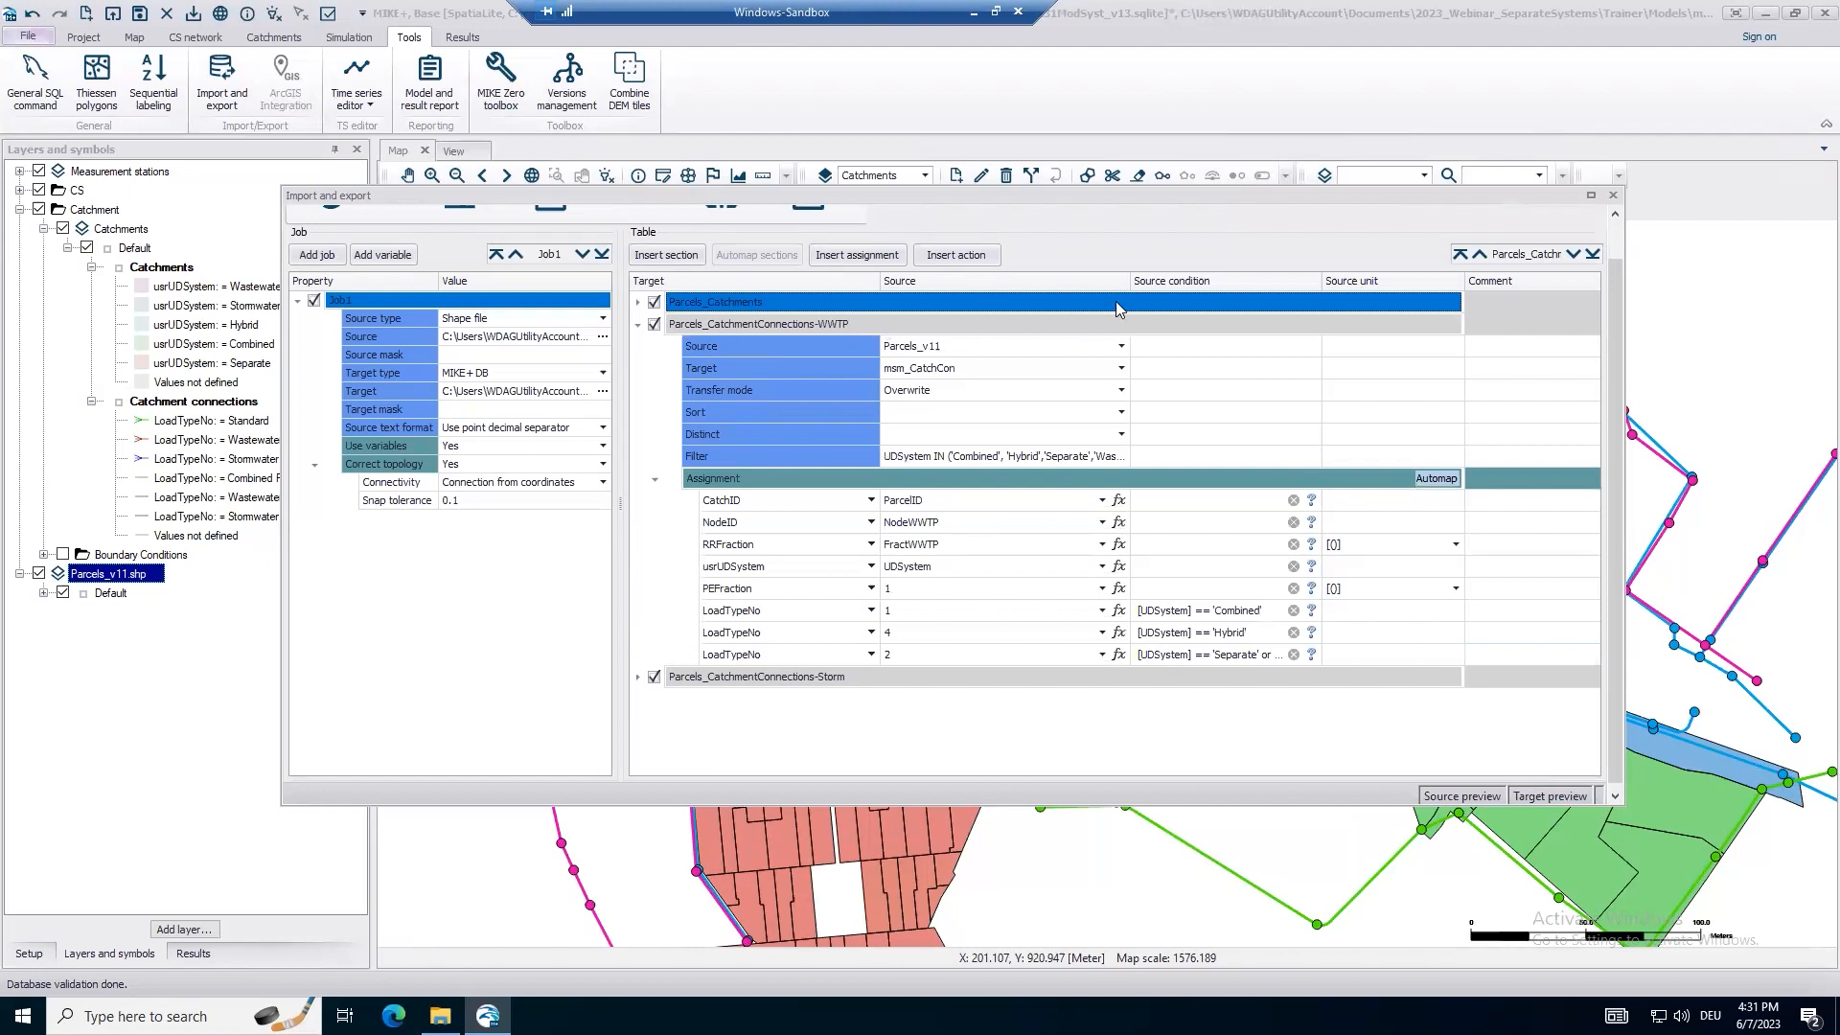
left_click_drag(1132, 280, 1258, 401)
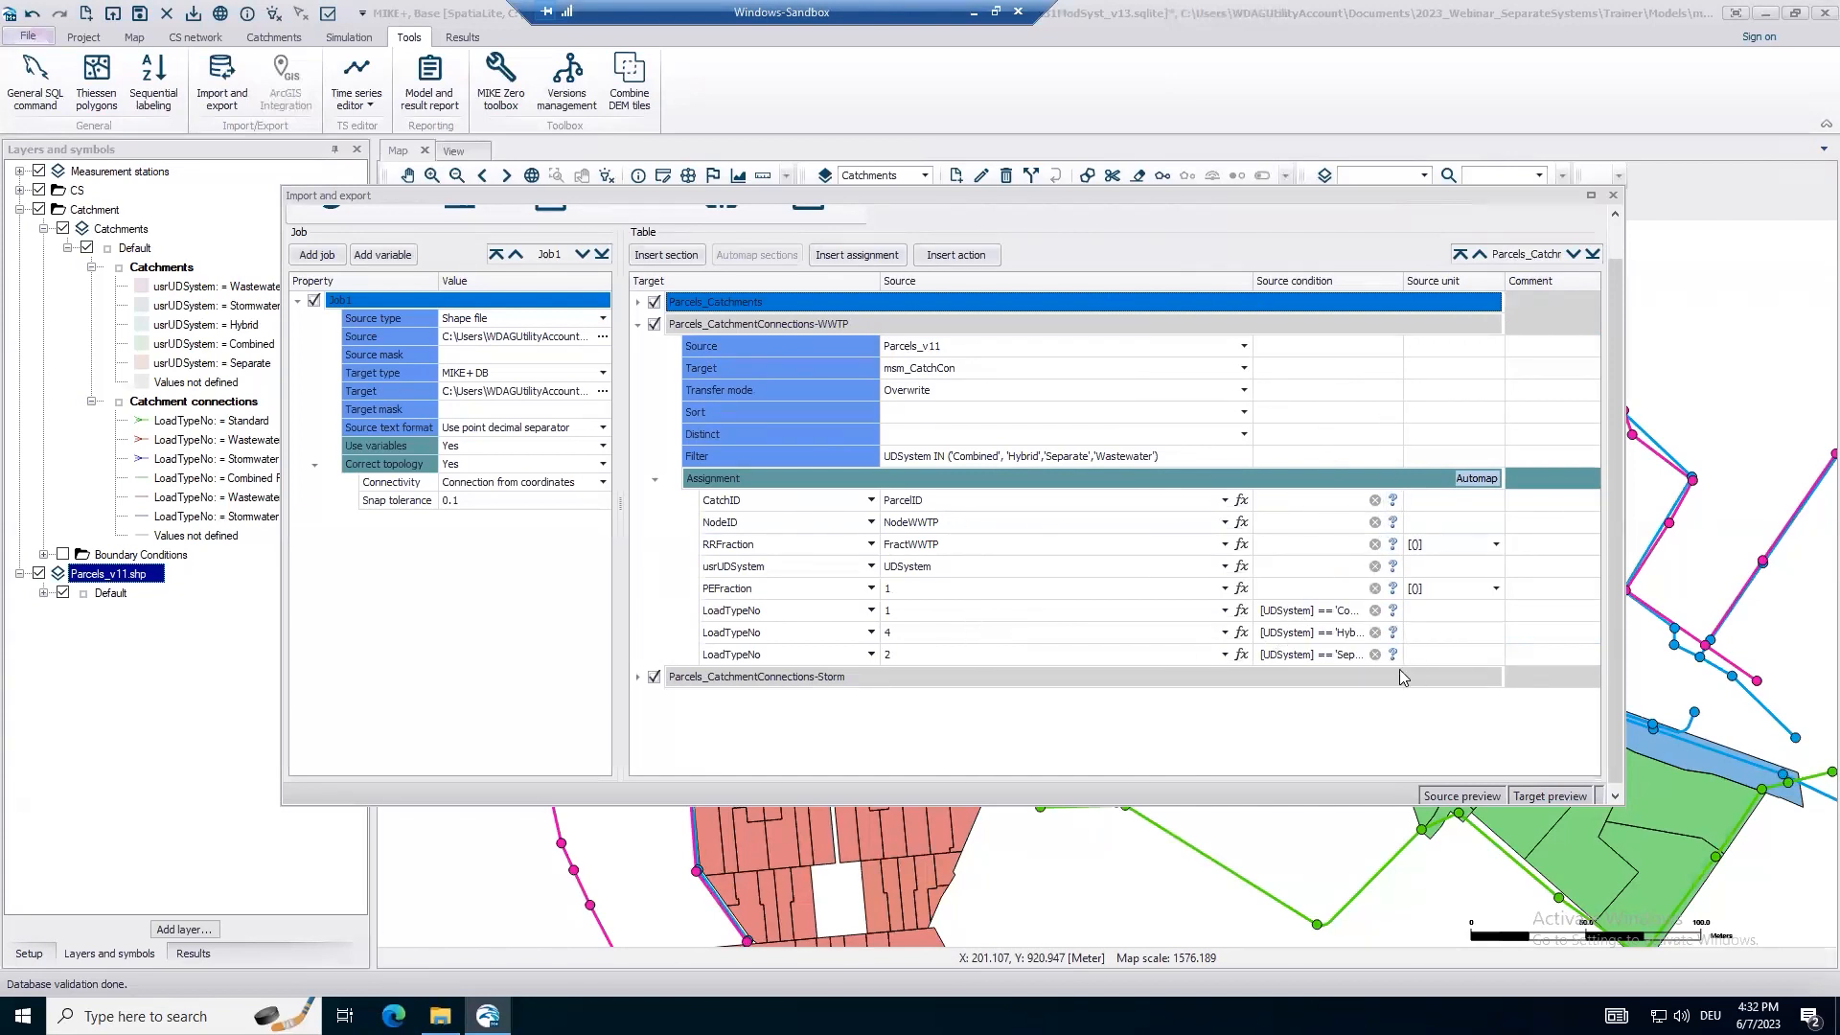
left_click(639, 327)
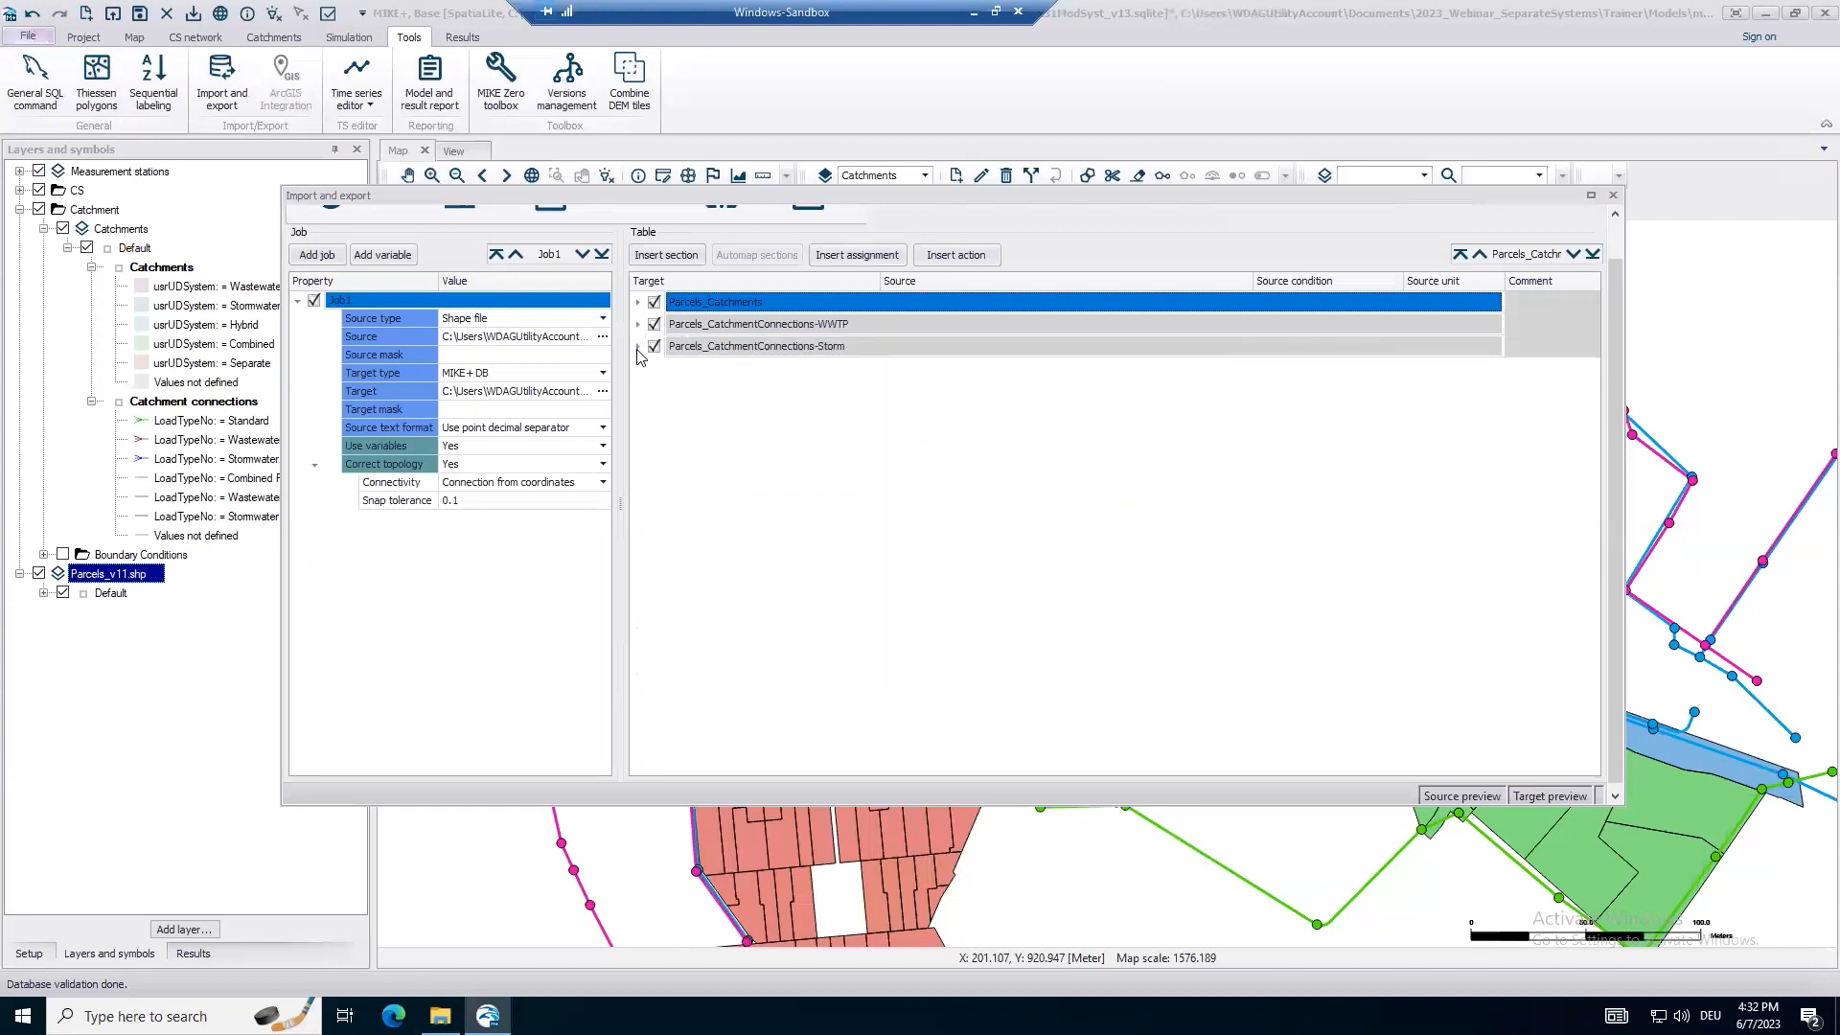
left_click(638, 349)
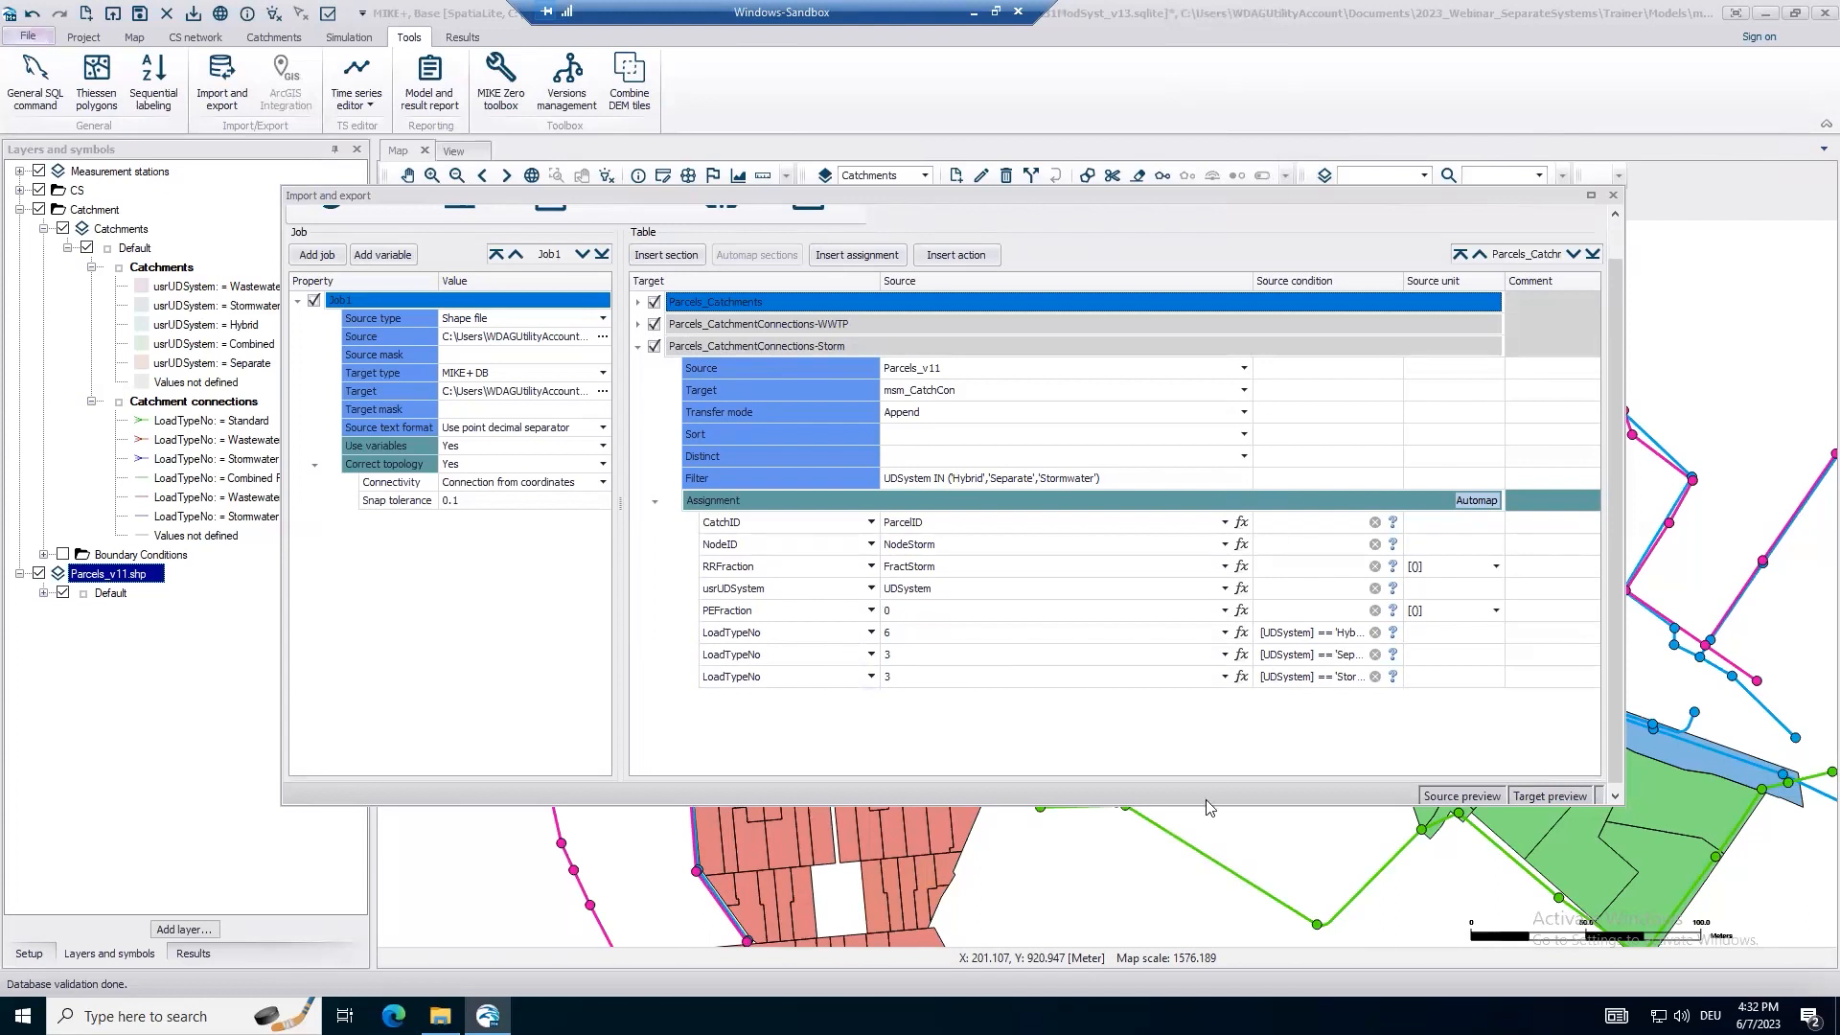
left_click_drag(1205, 806, 1206, 880)
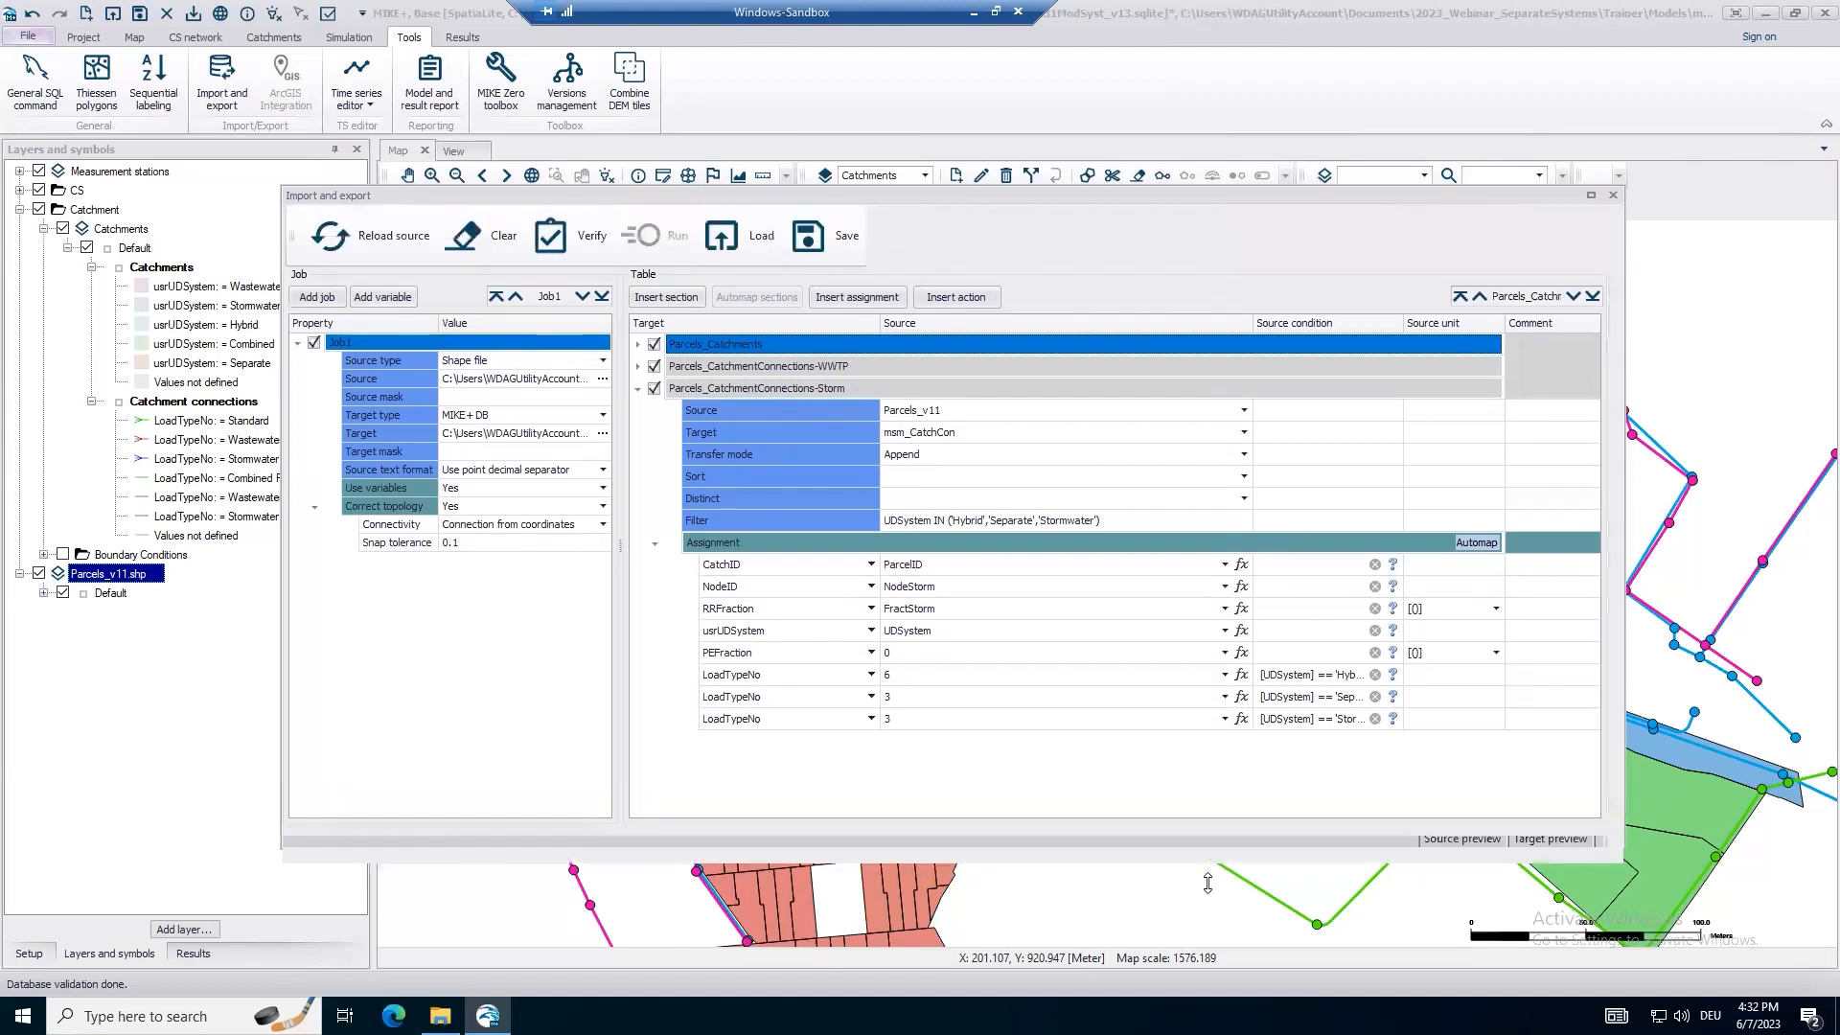
Verify the import job, run it to import the parcels as catchments with connections, and dock the import window to reveal the map.
left_click(552, 235)
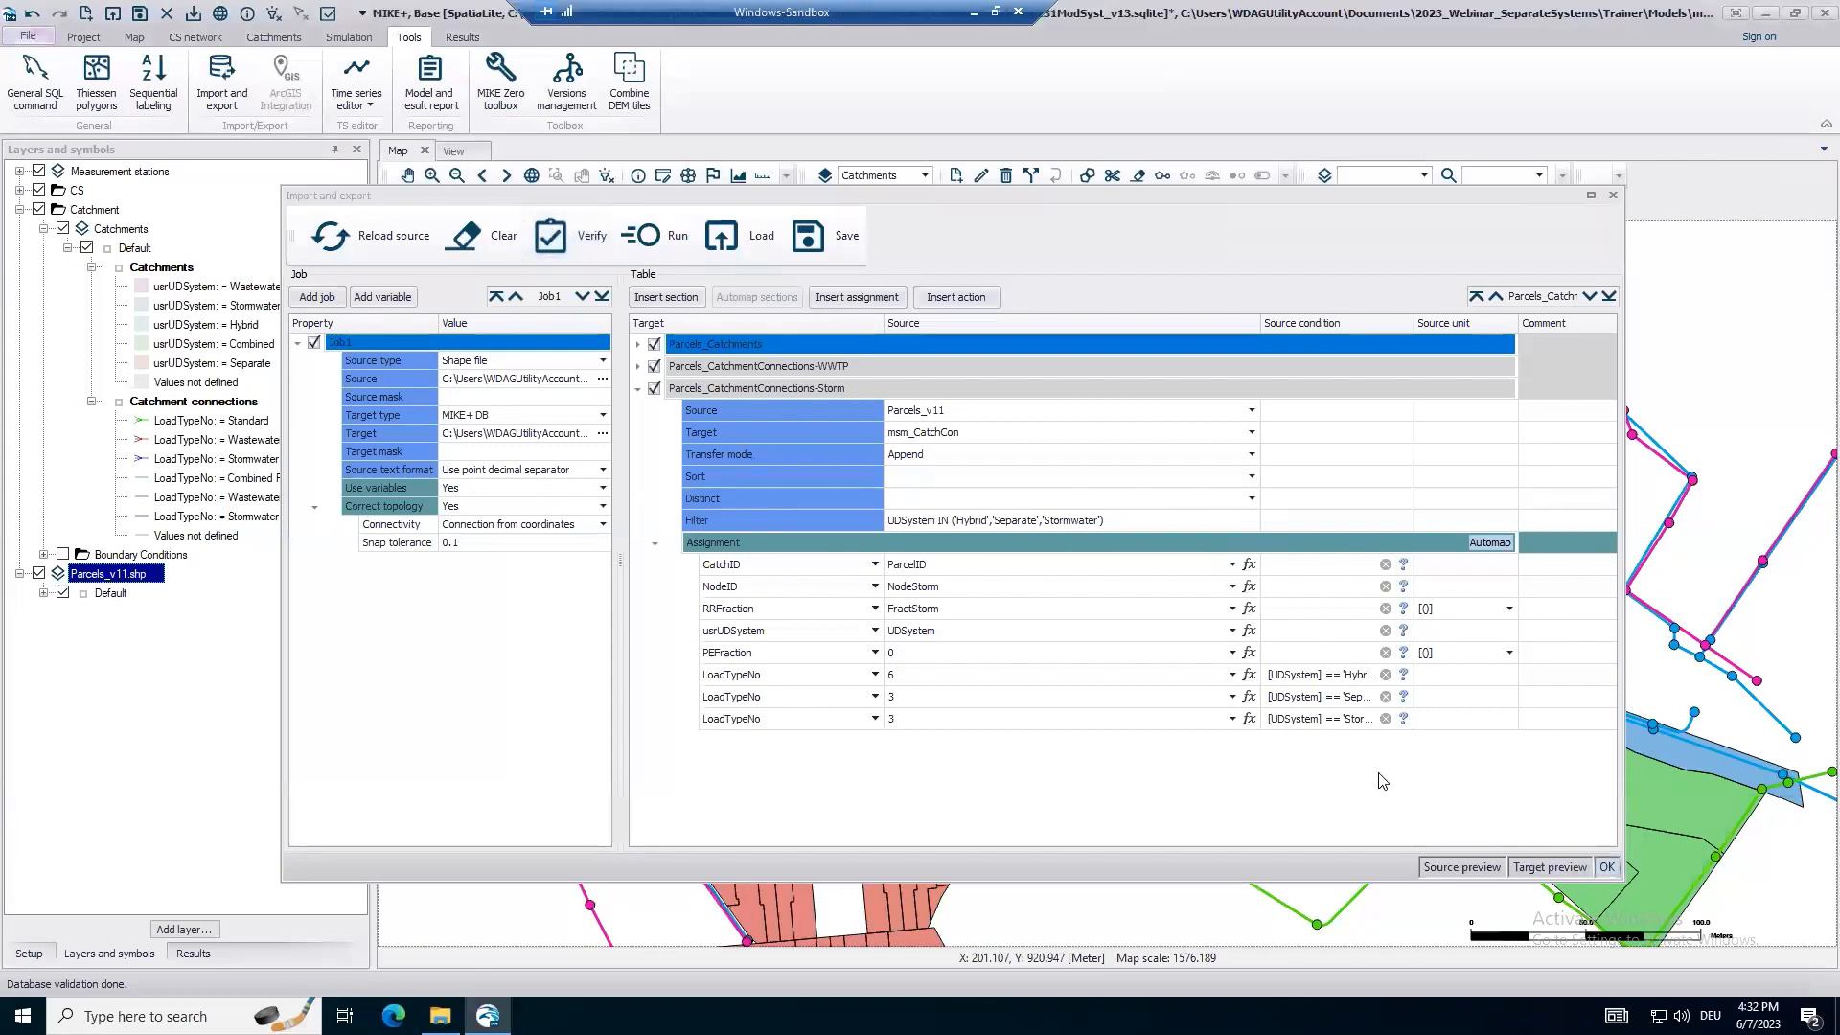
left_click(647, 234)
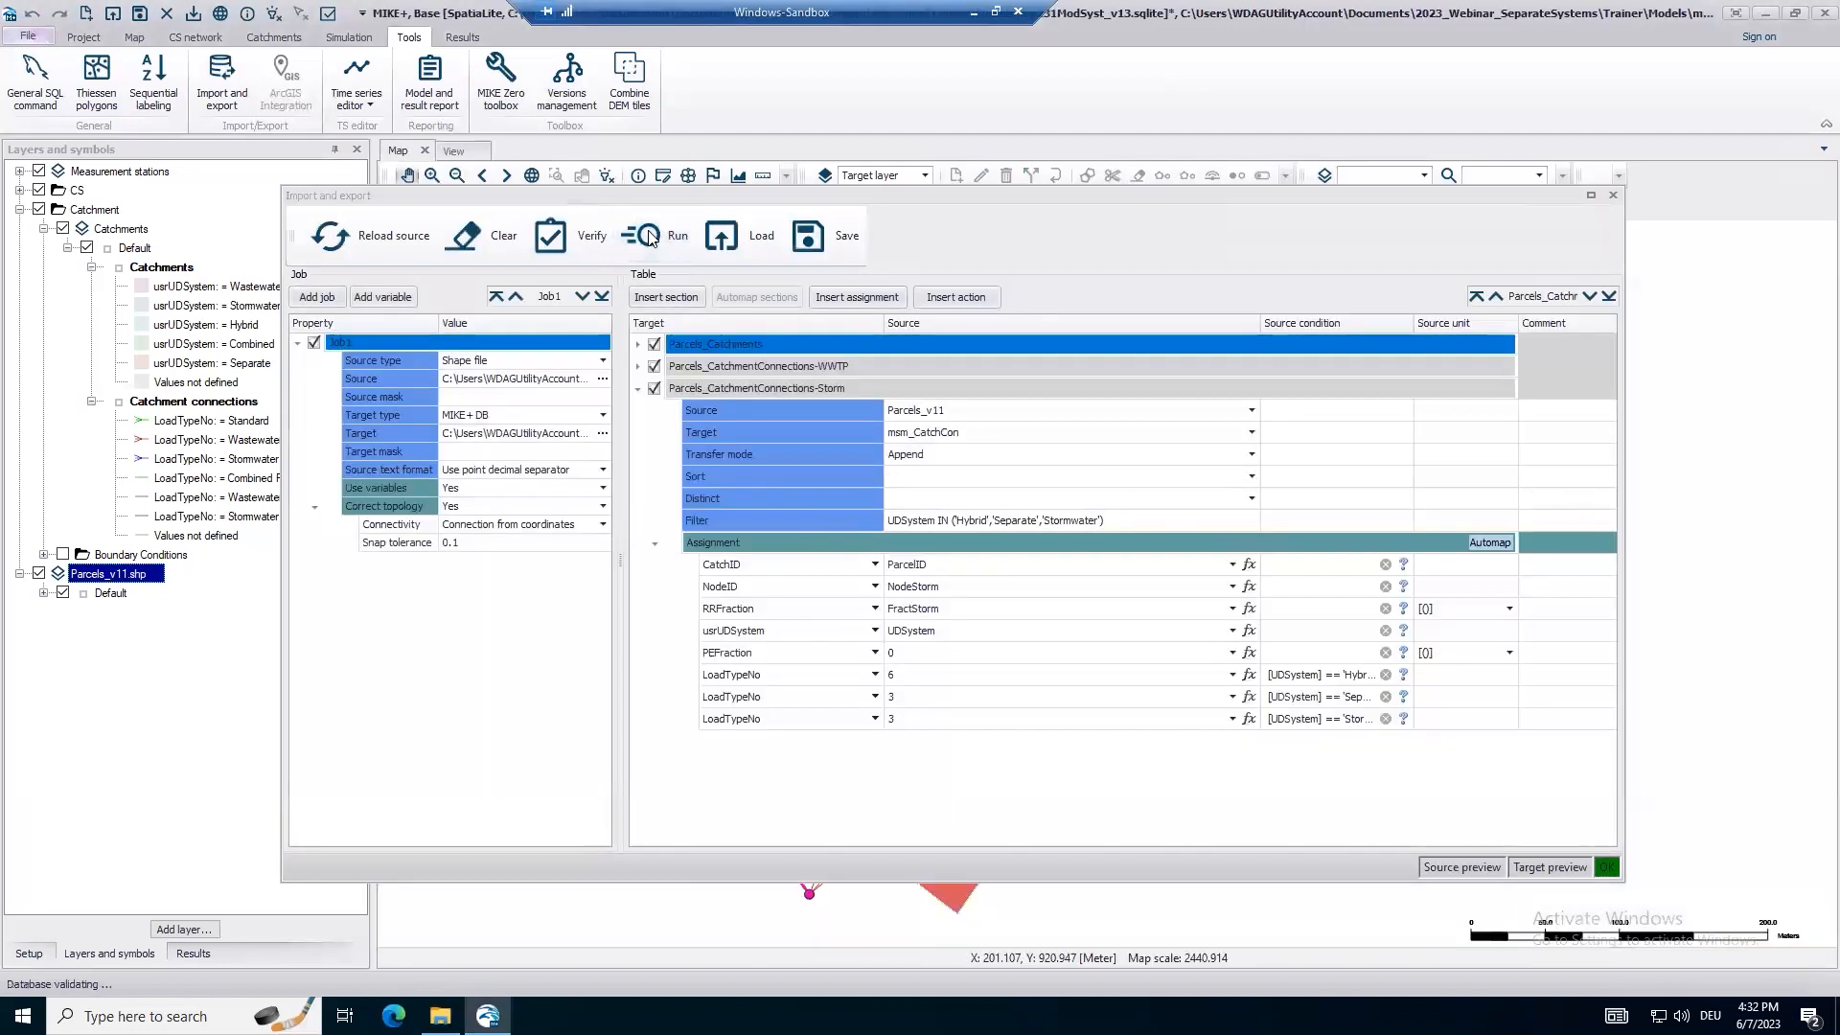
left_click_drag(966, 196, 1109, 564)
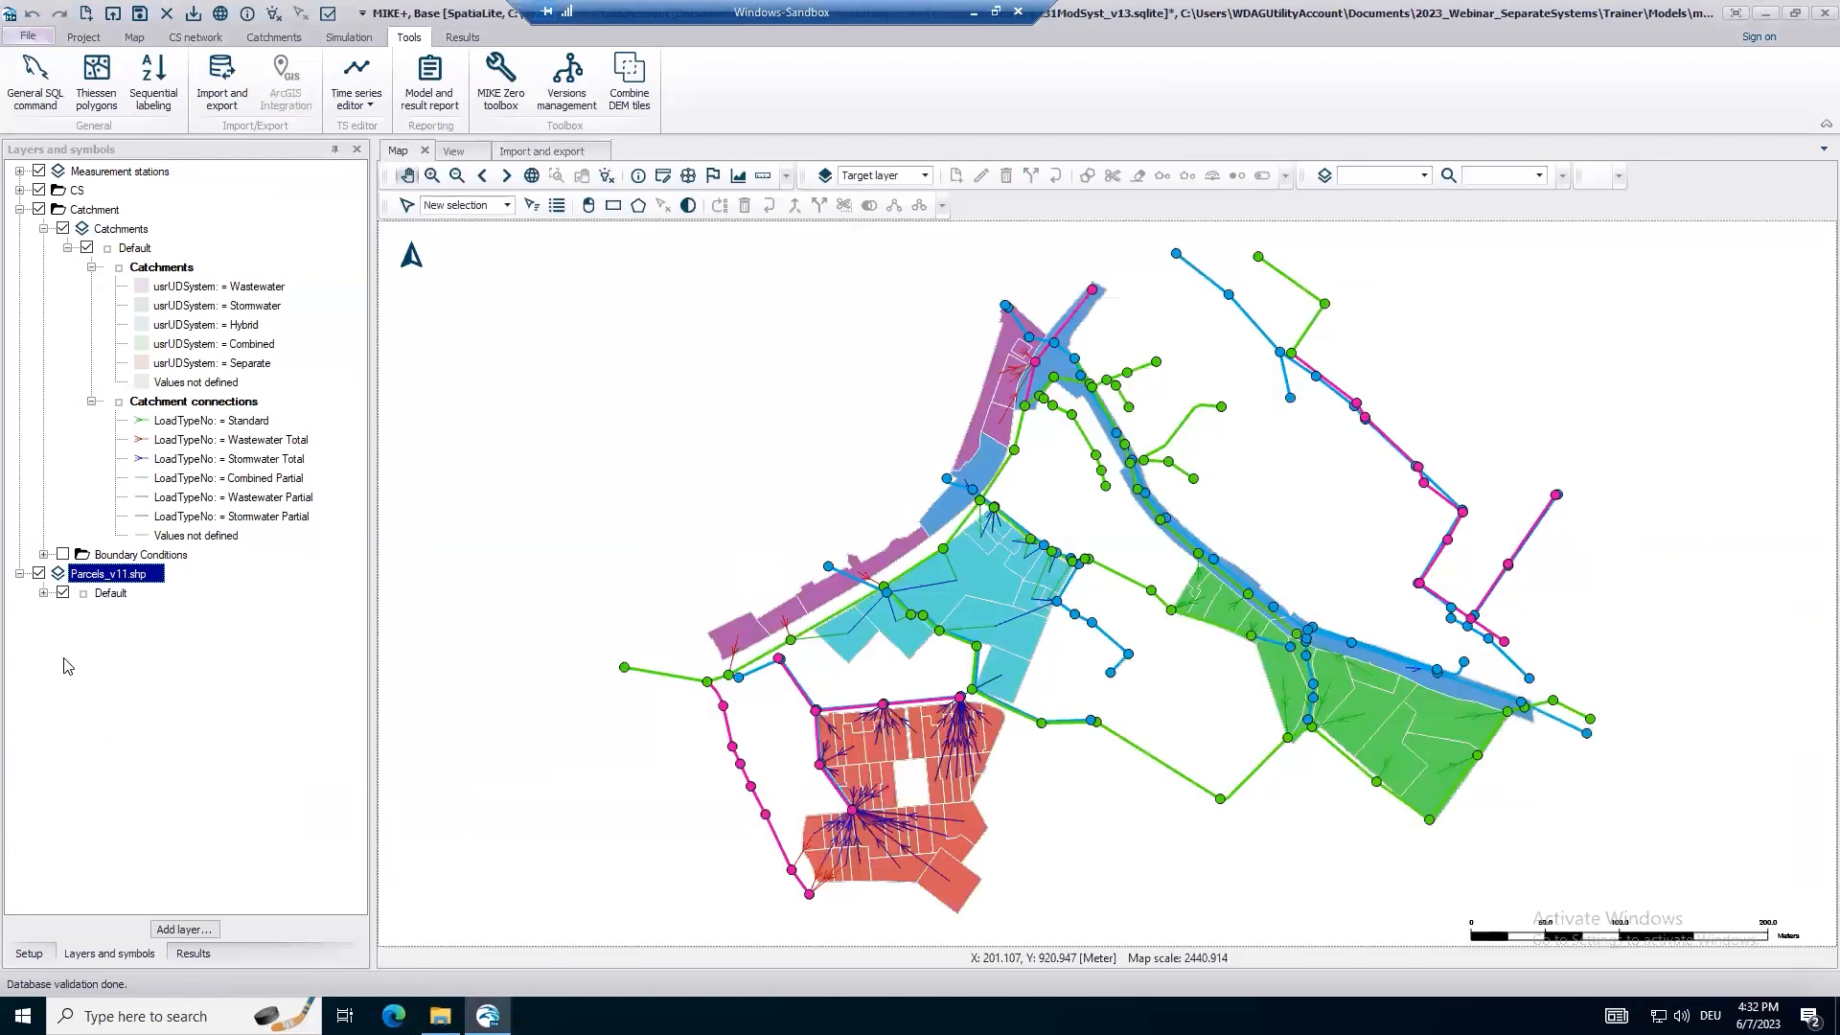
Hide the Parcels_v11.shp layer and zoom in on the wastewater and stormwater connections of the separate-system catchments.
left_click(39, 573)
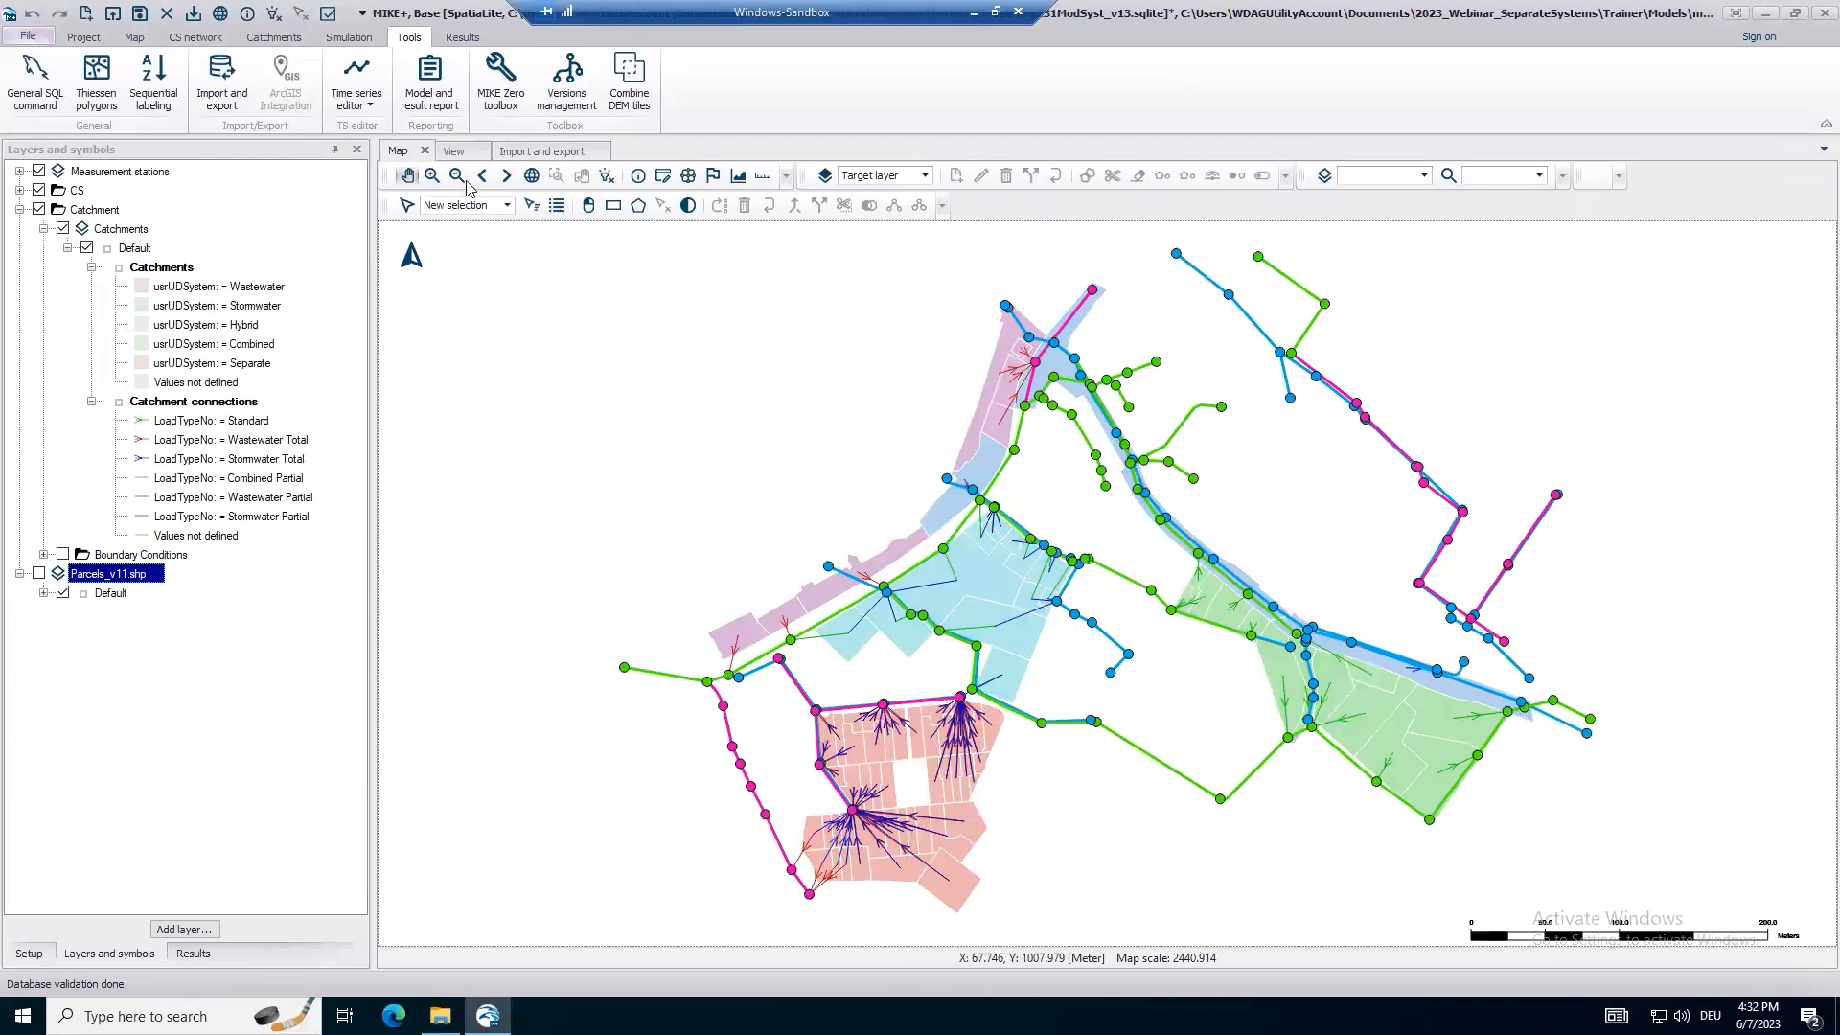
left_click(431, 177)
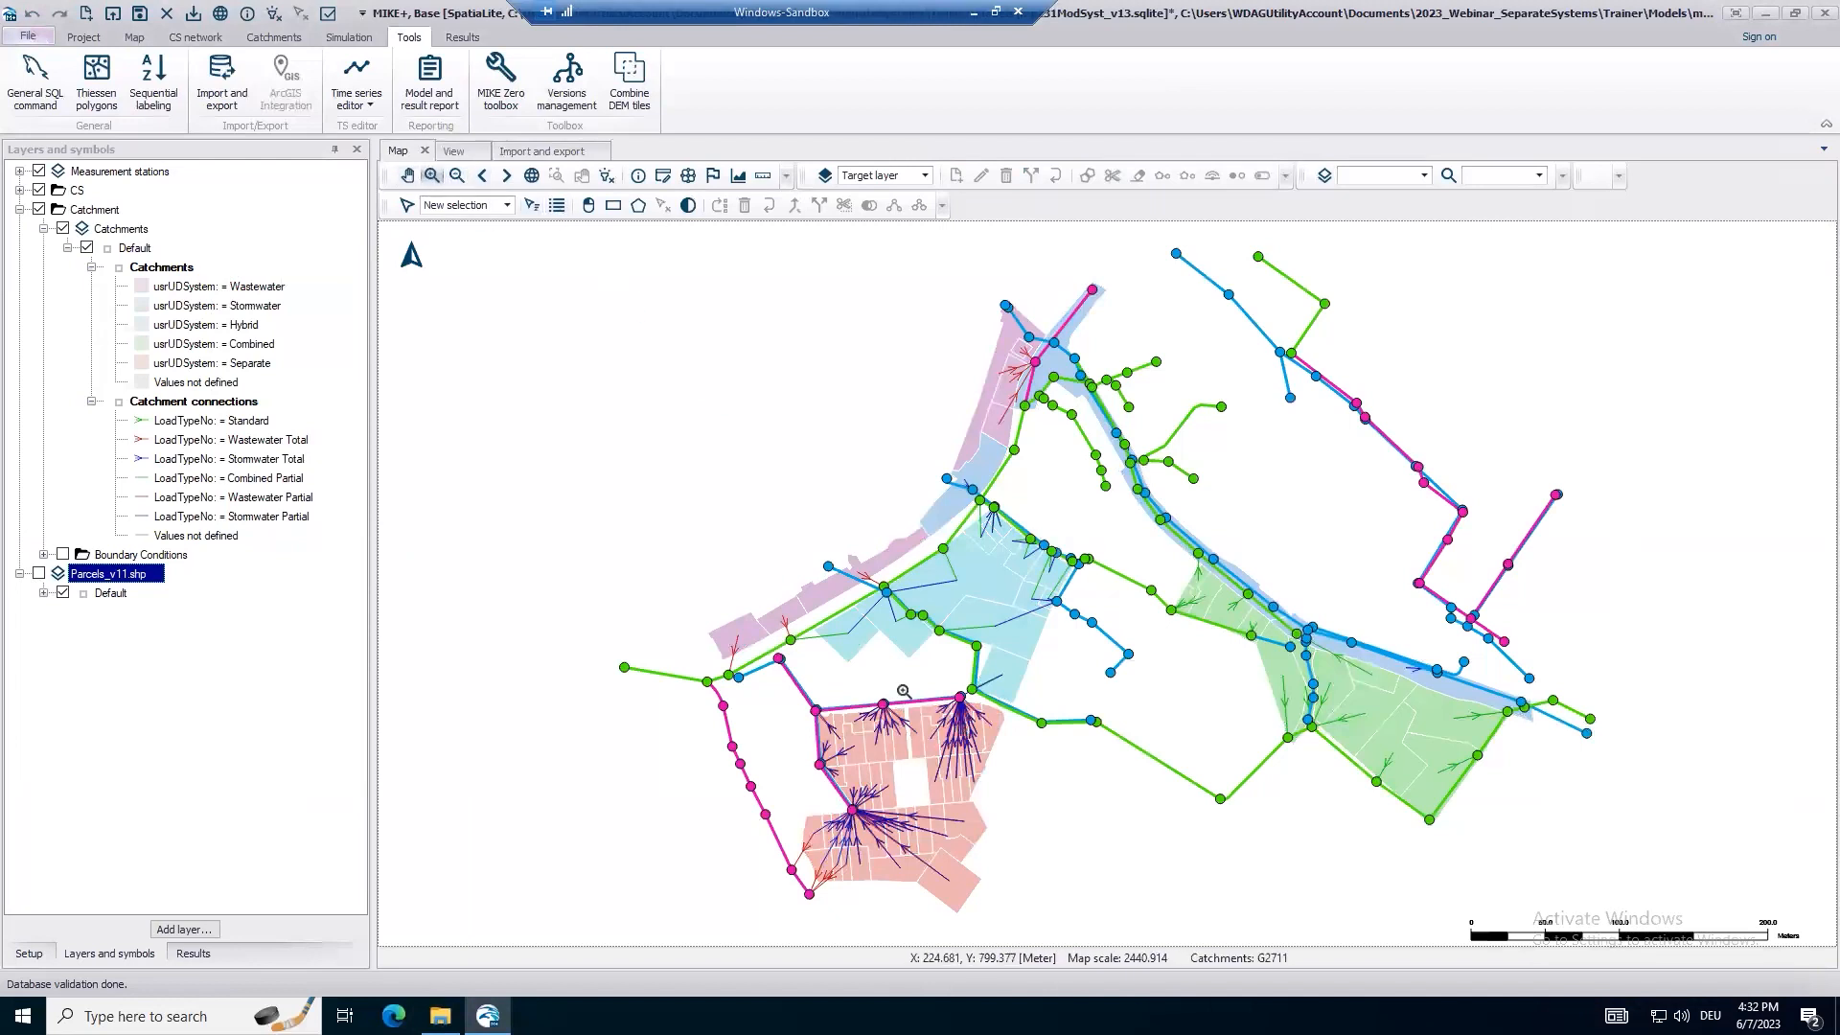
left_click_drag(928, 692, 1040, 785)
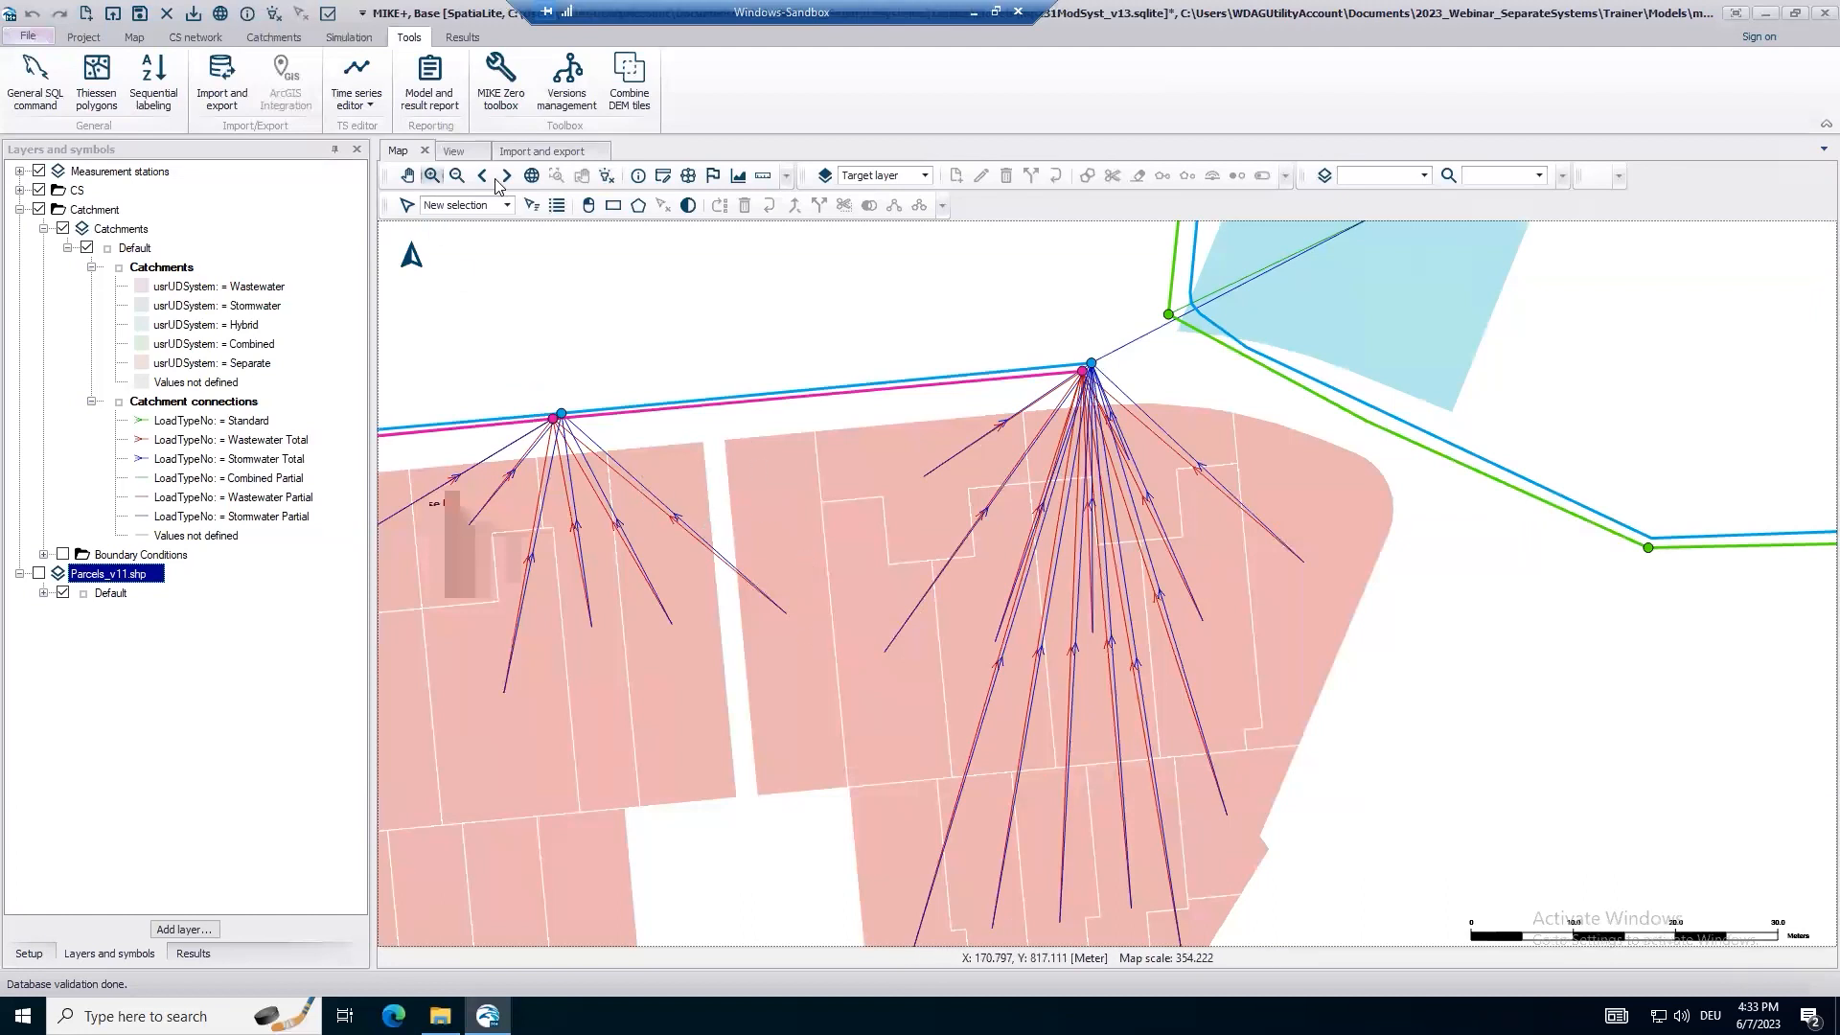
Examine the connections overview of separate-system catchment G2417 in the Catchments editor and return to the map.
left_click(35, 953)
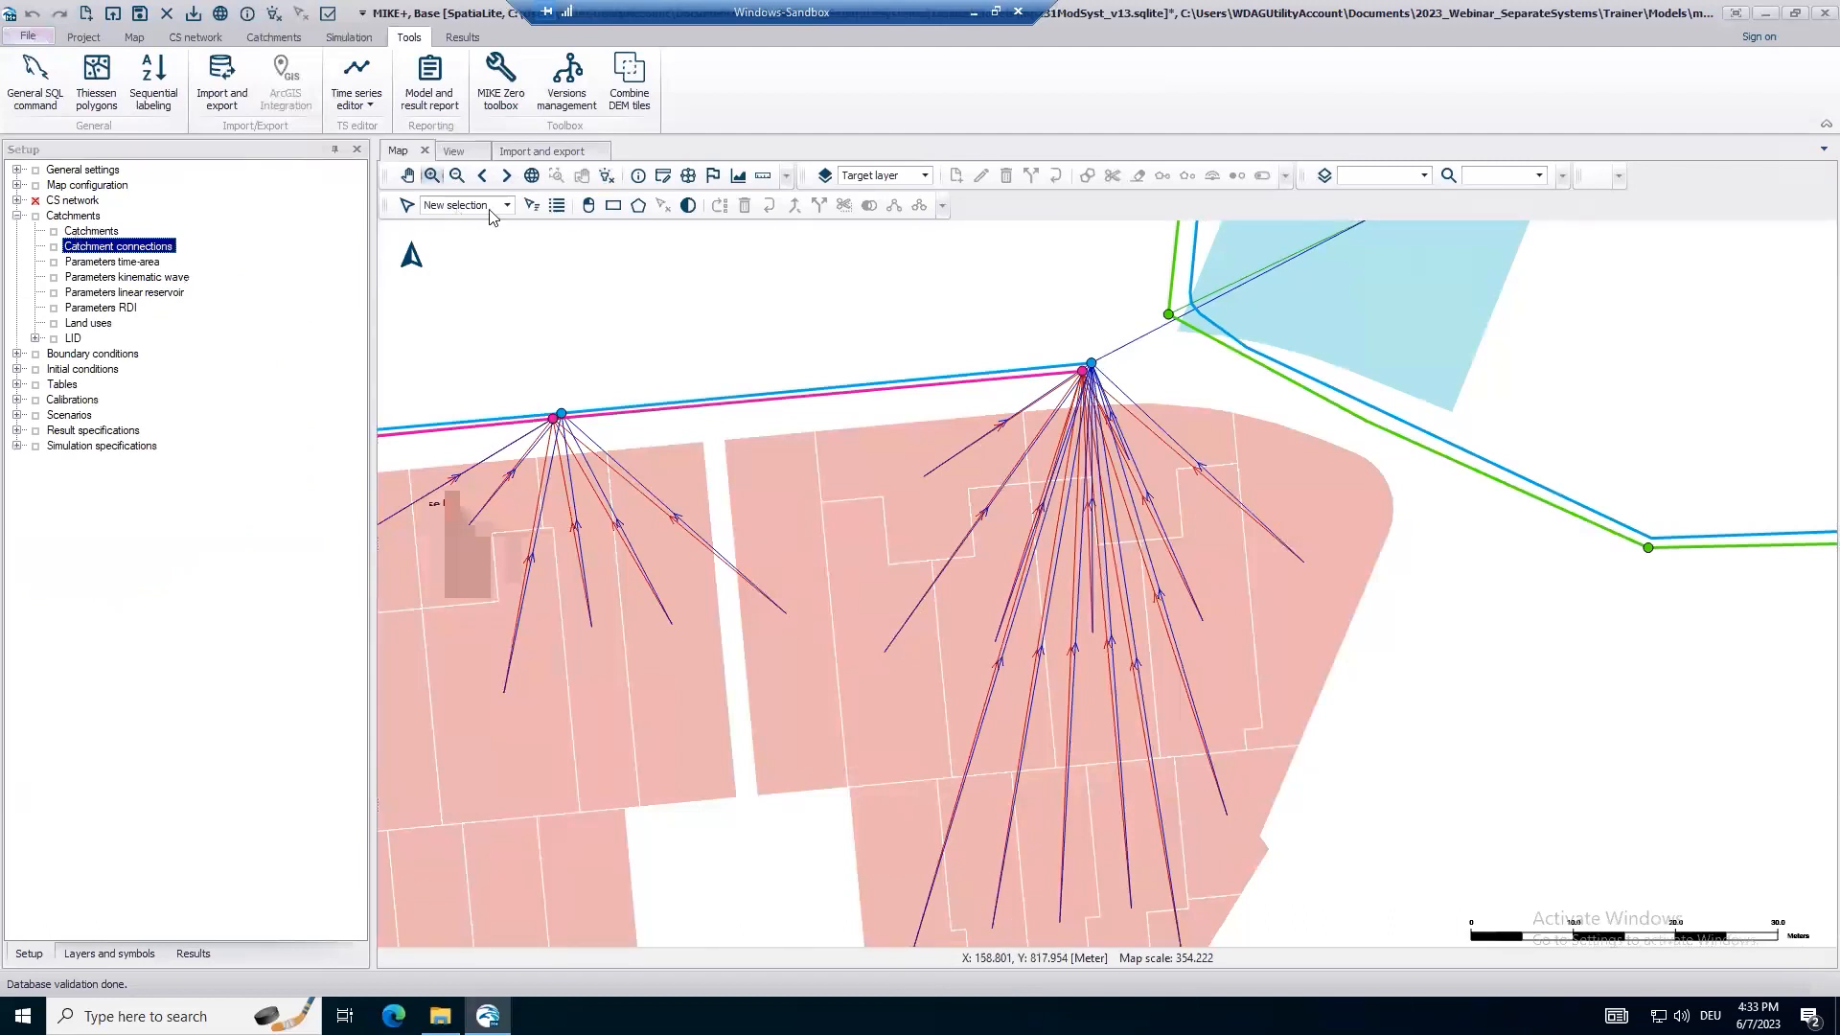
left_click(665, 181)
left_click(774, 533)
left_click(501, 257)
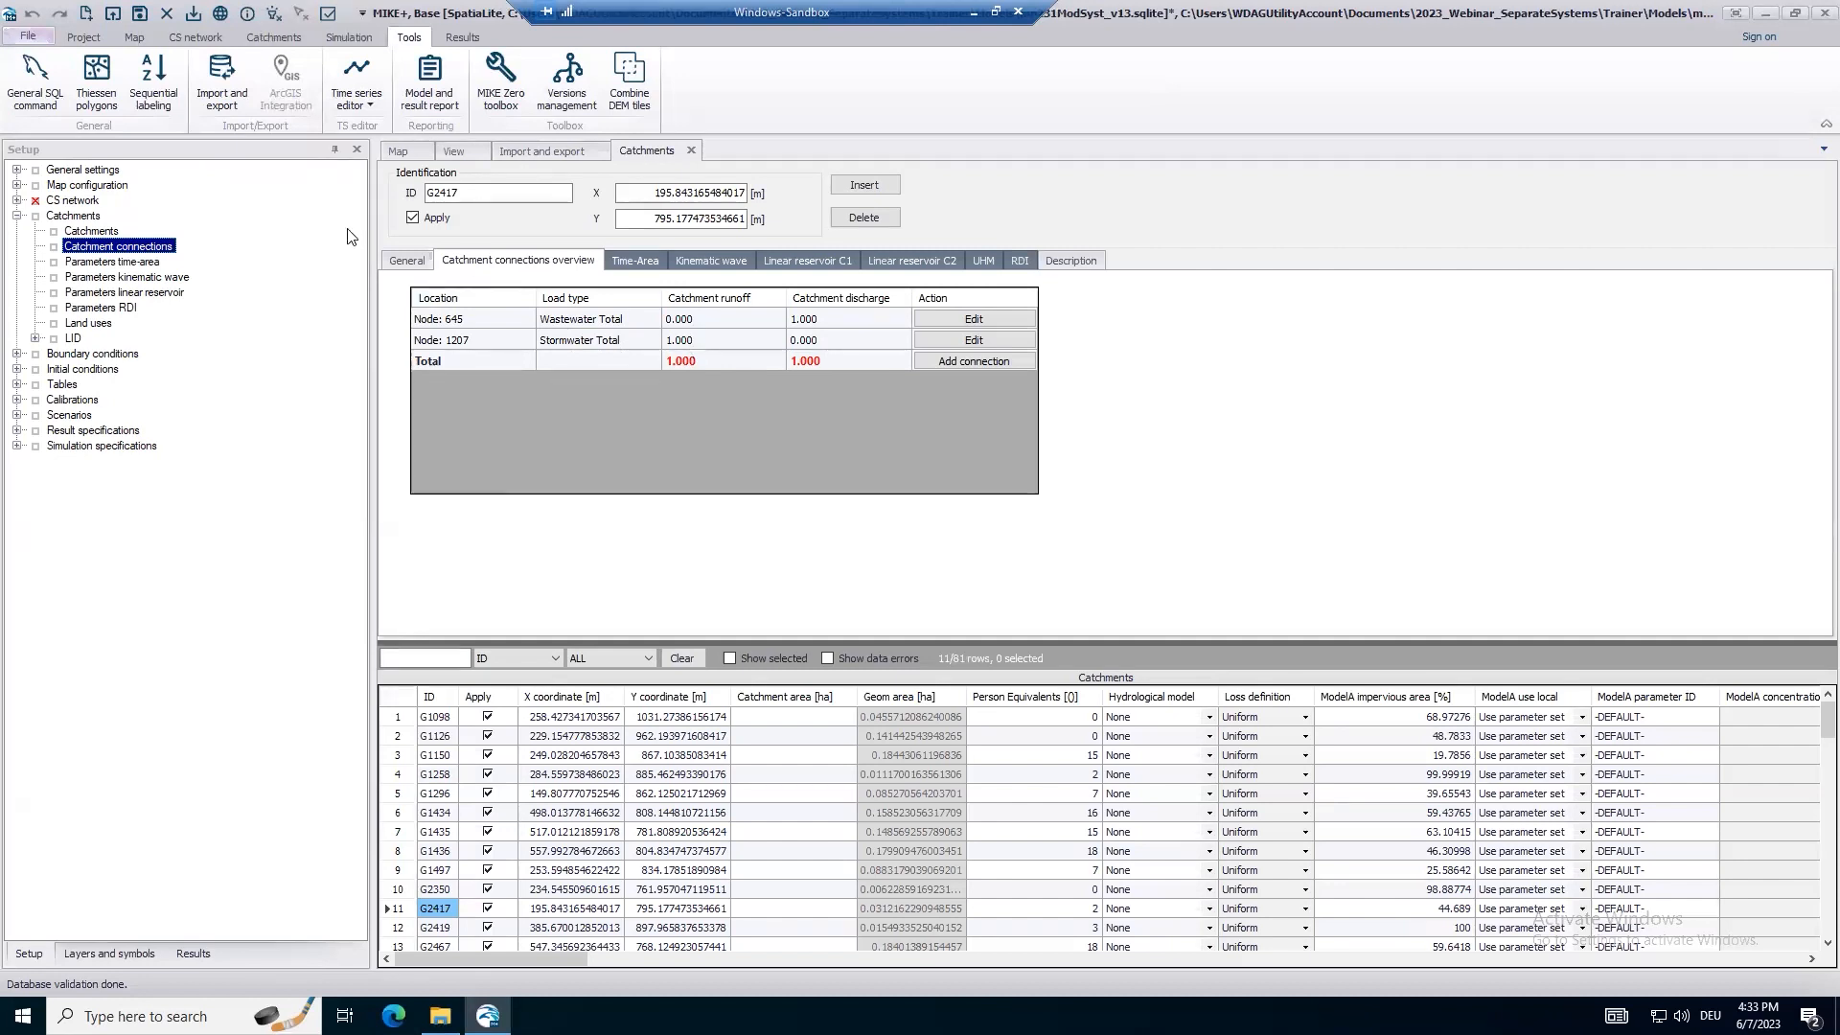
left_click(398, 154)
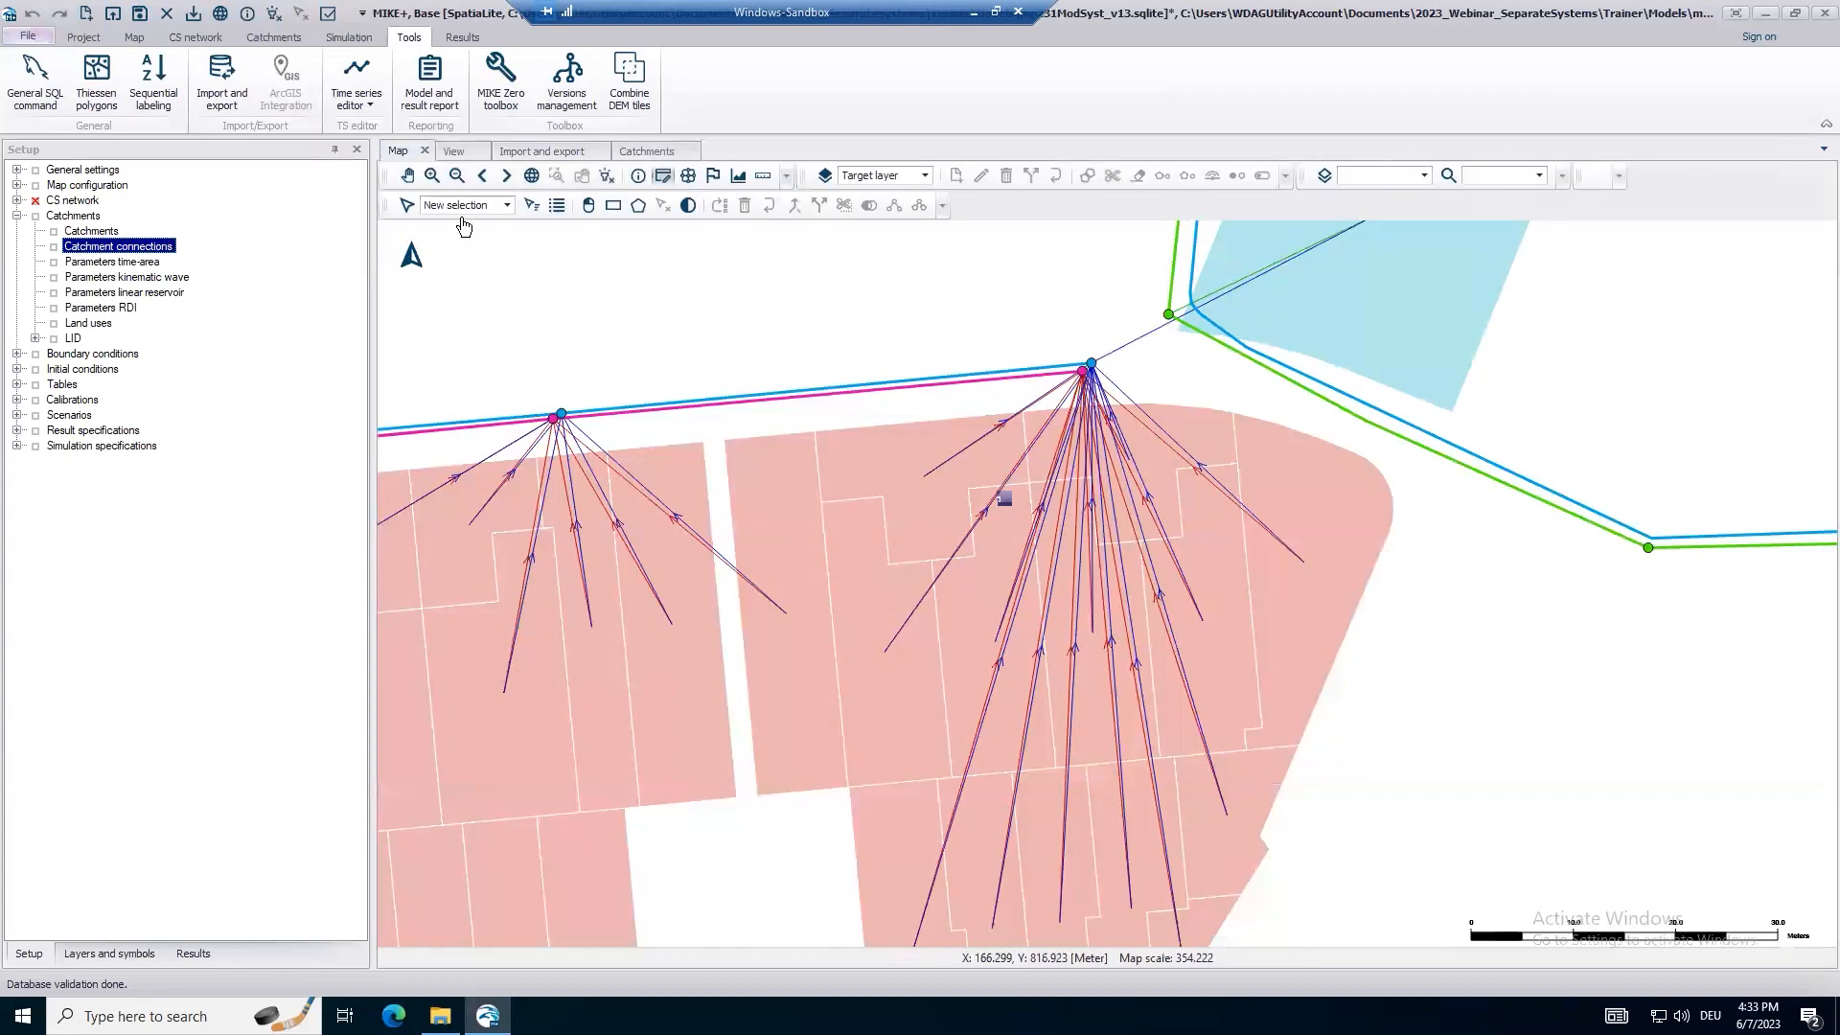
Examine the connections overview of hybrid catchment G299 in the Catchments editor and return to the map.
left_click(408, 177)
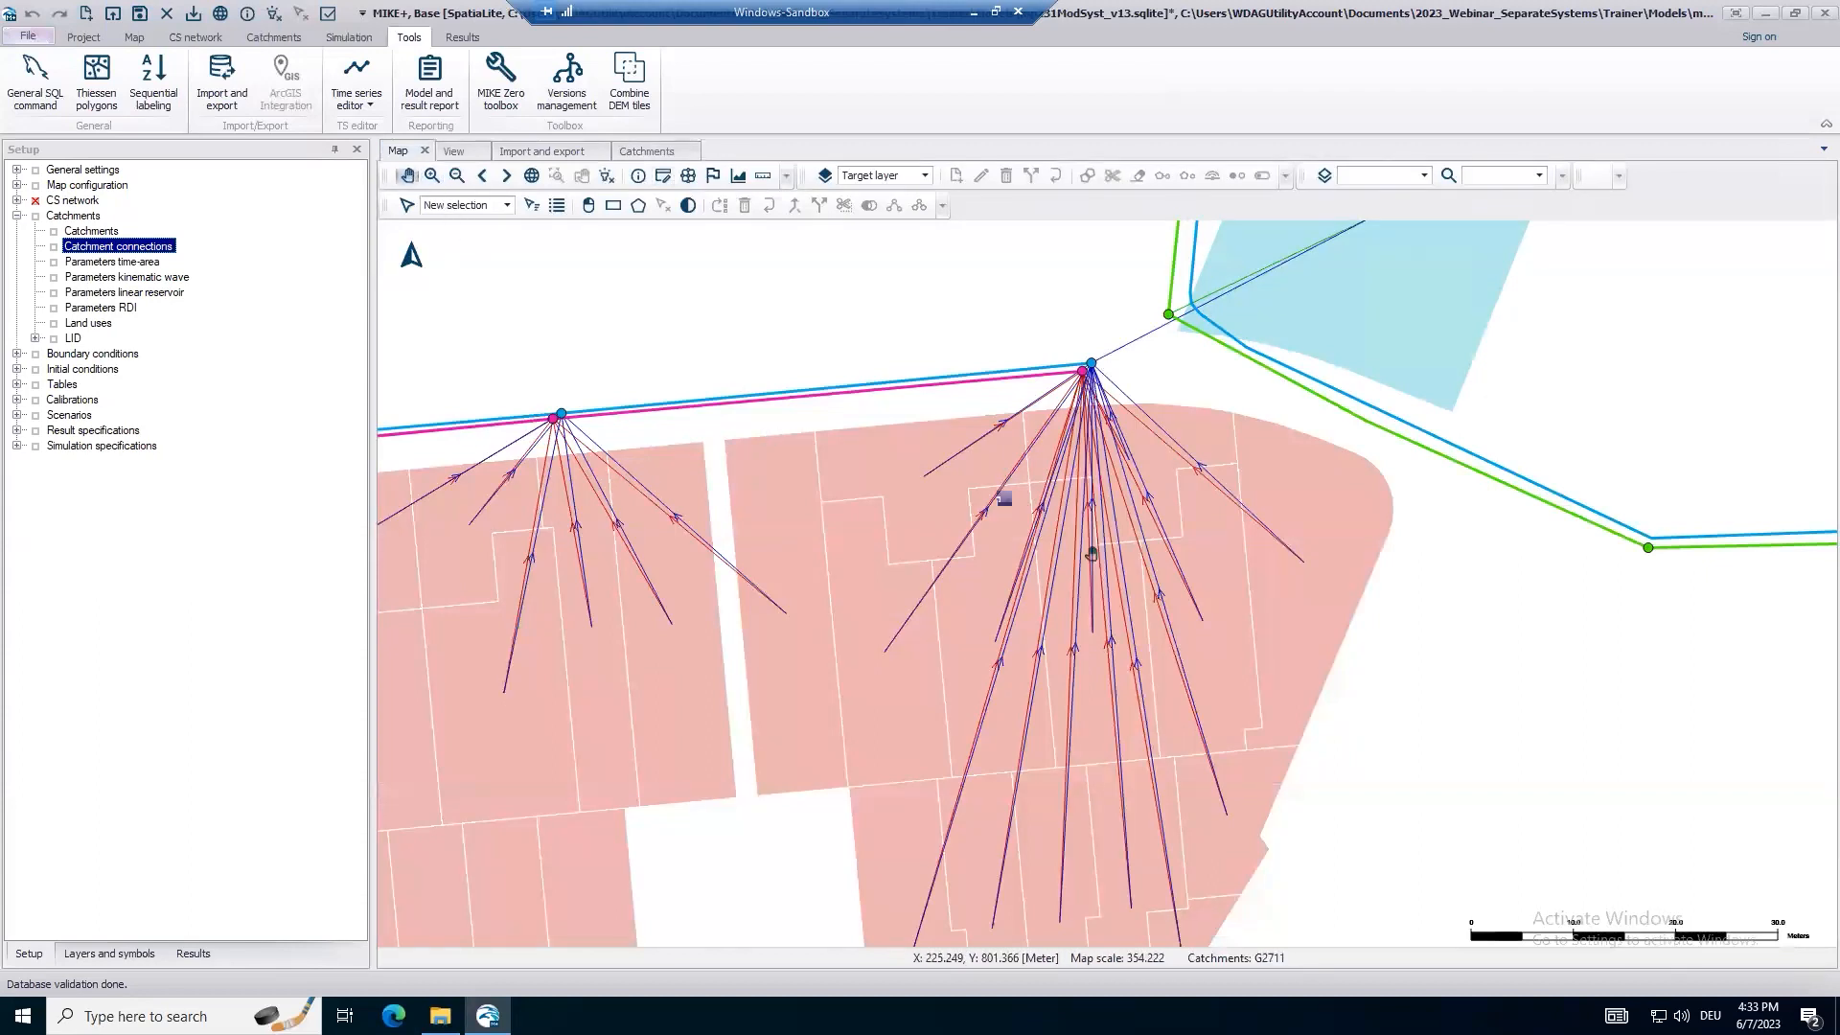
scroll(1227, 424, "down", 2)
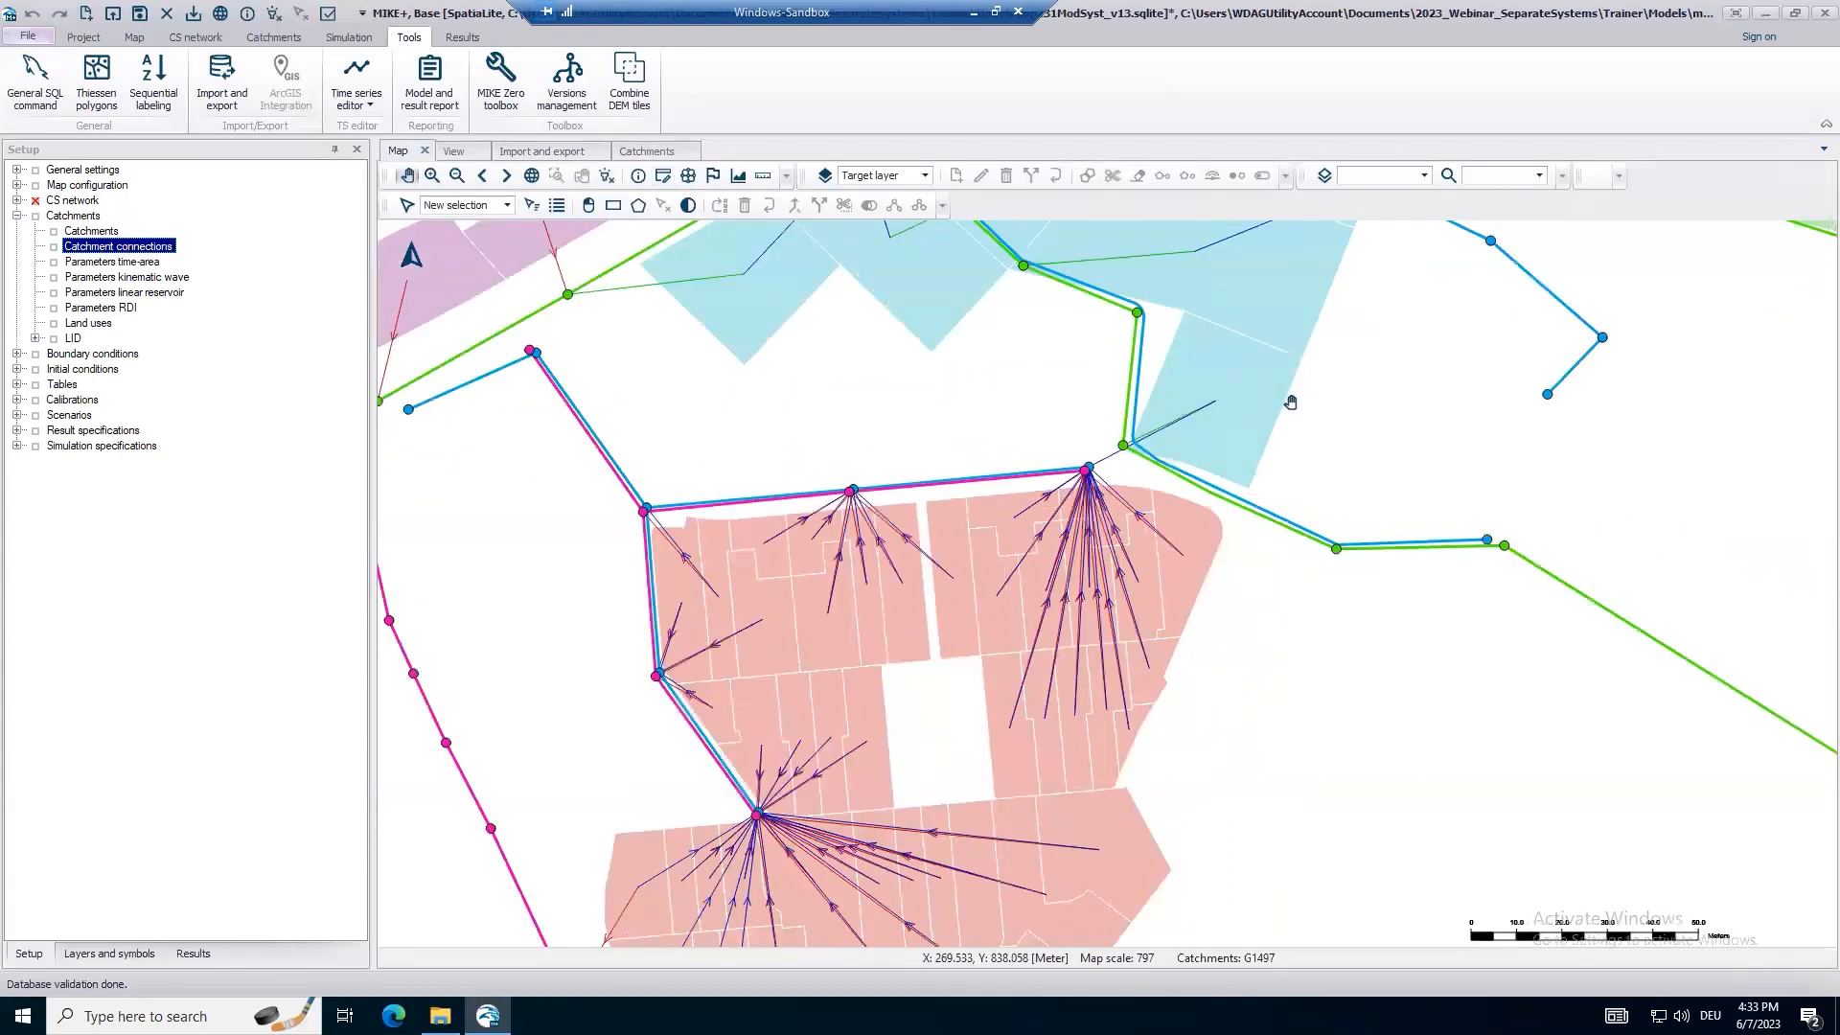
left_click_drag(1295, 458, 1389, 751)
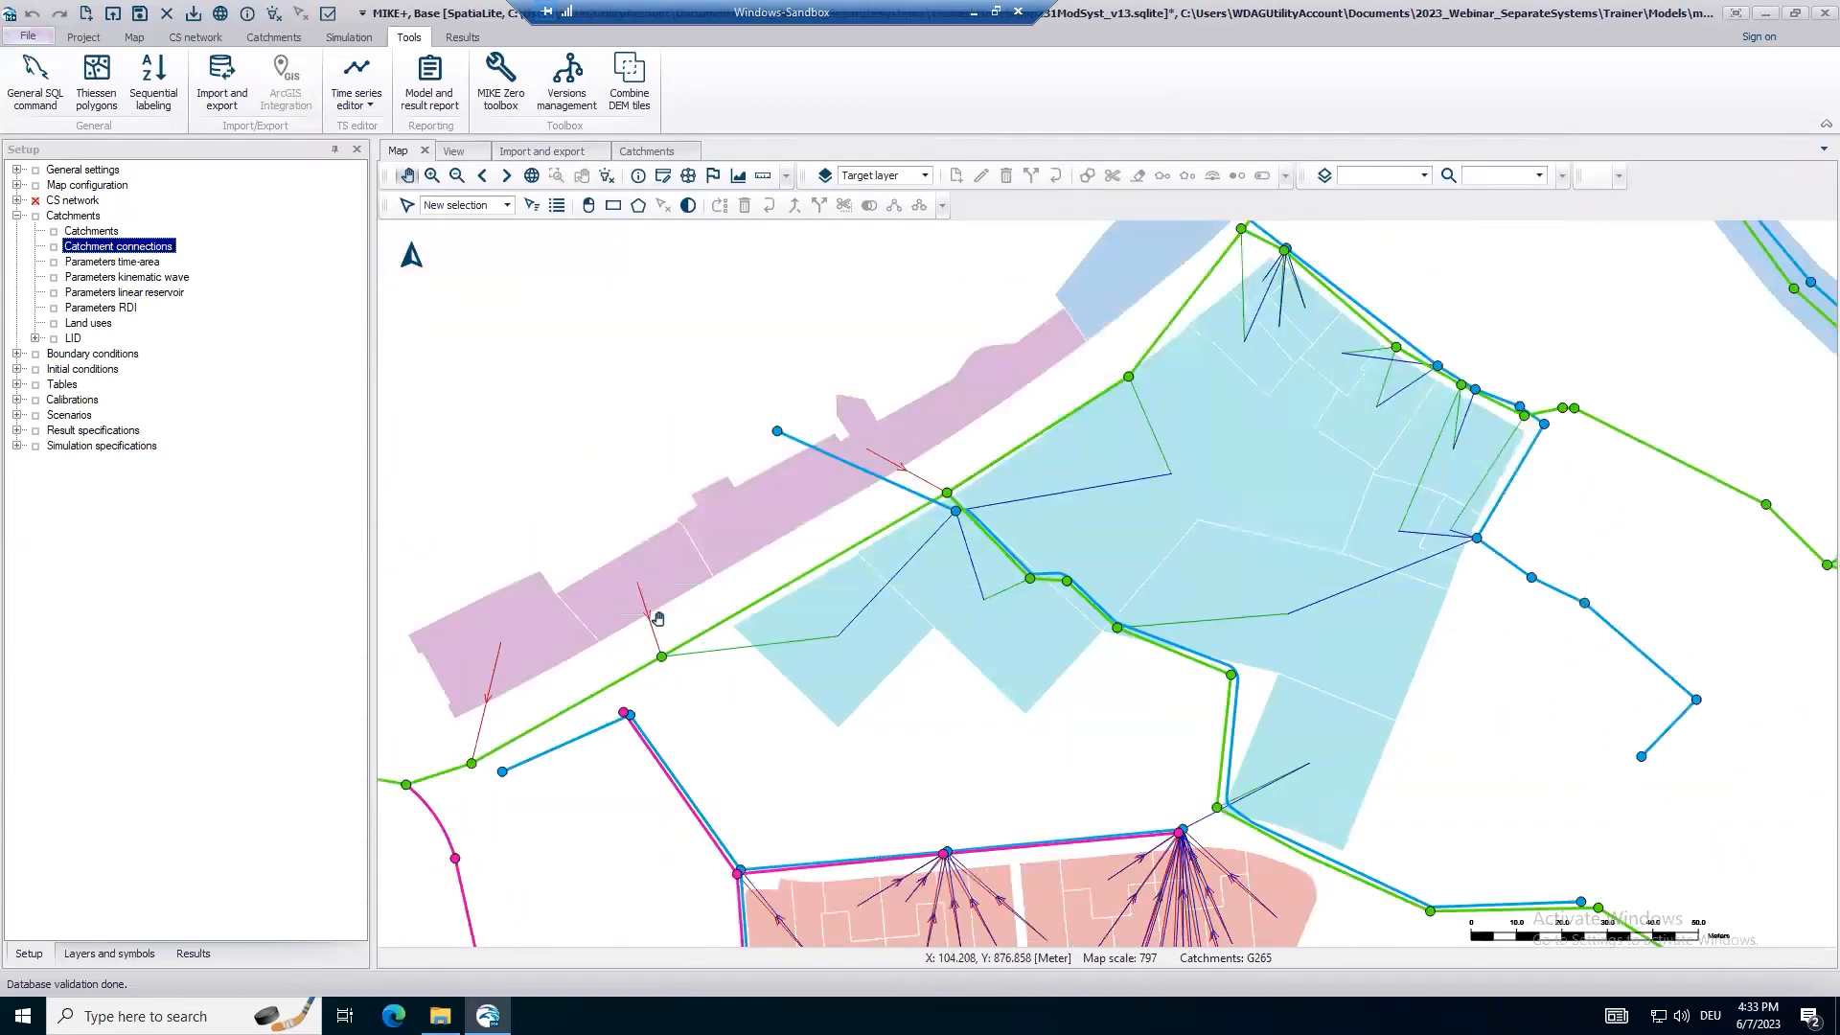
left_click(108, 954)
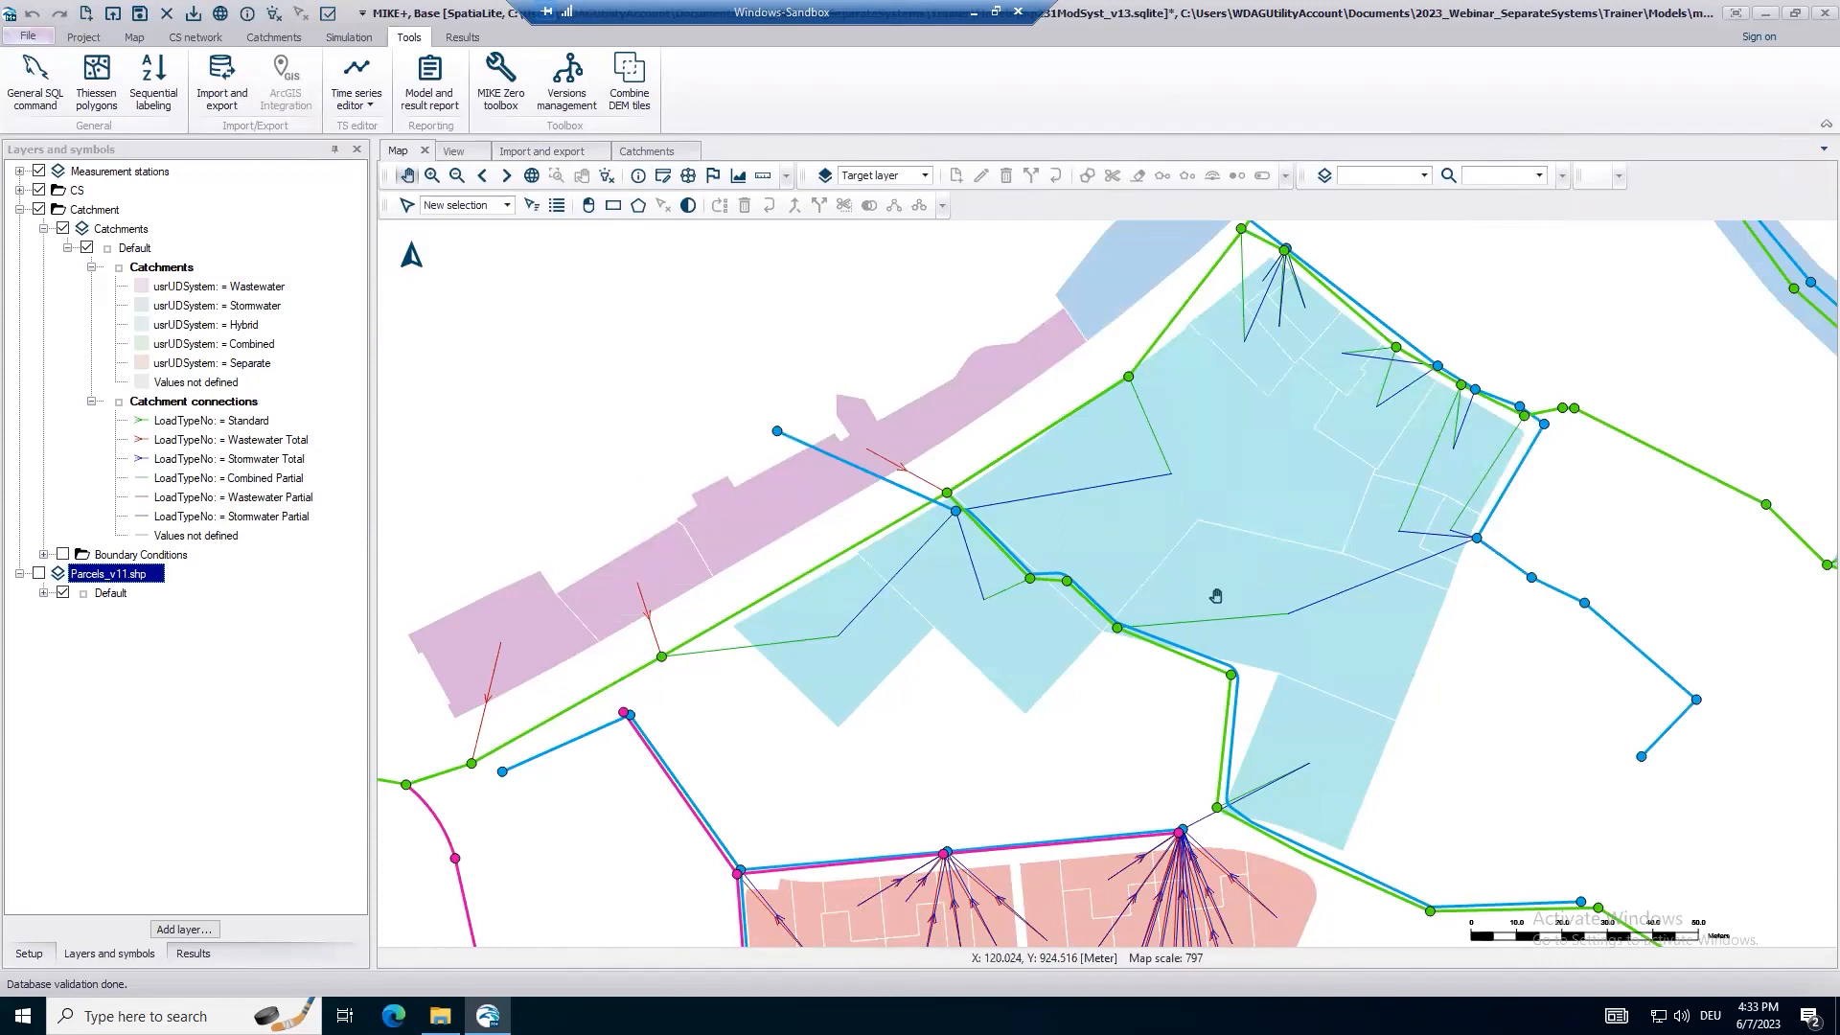
left_click_drag(1580, 476, 1553, 508)
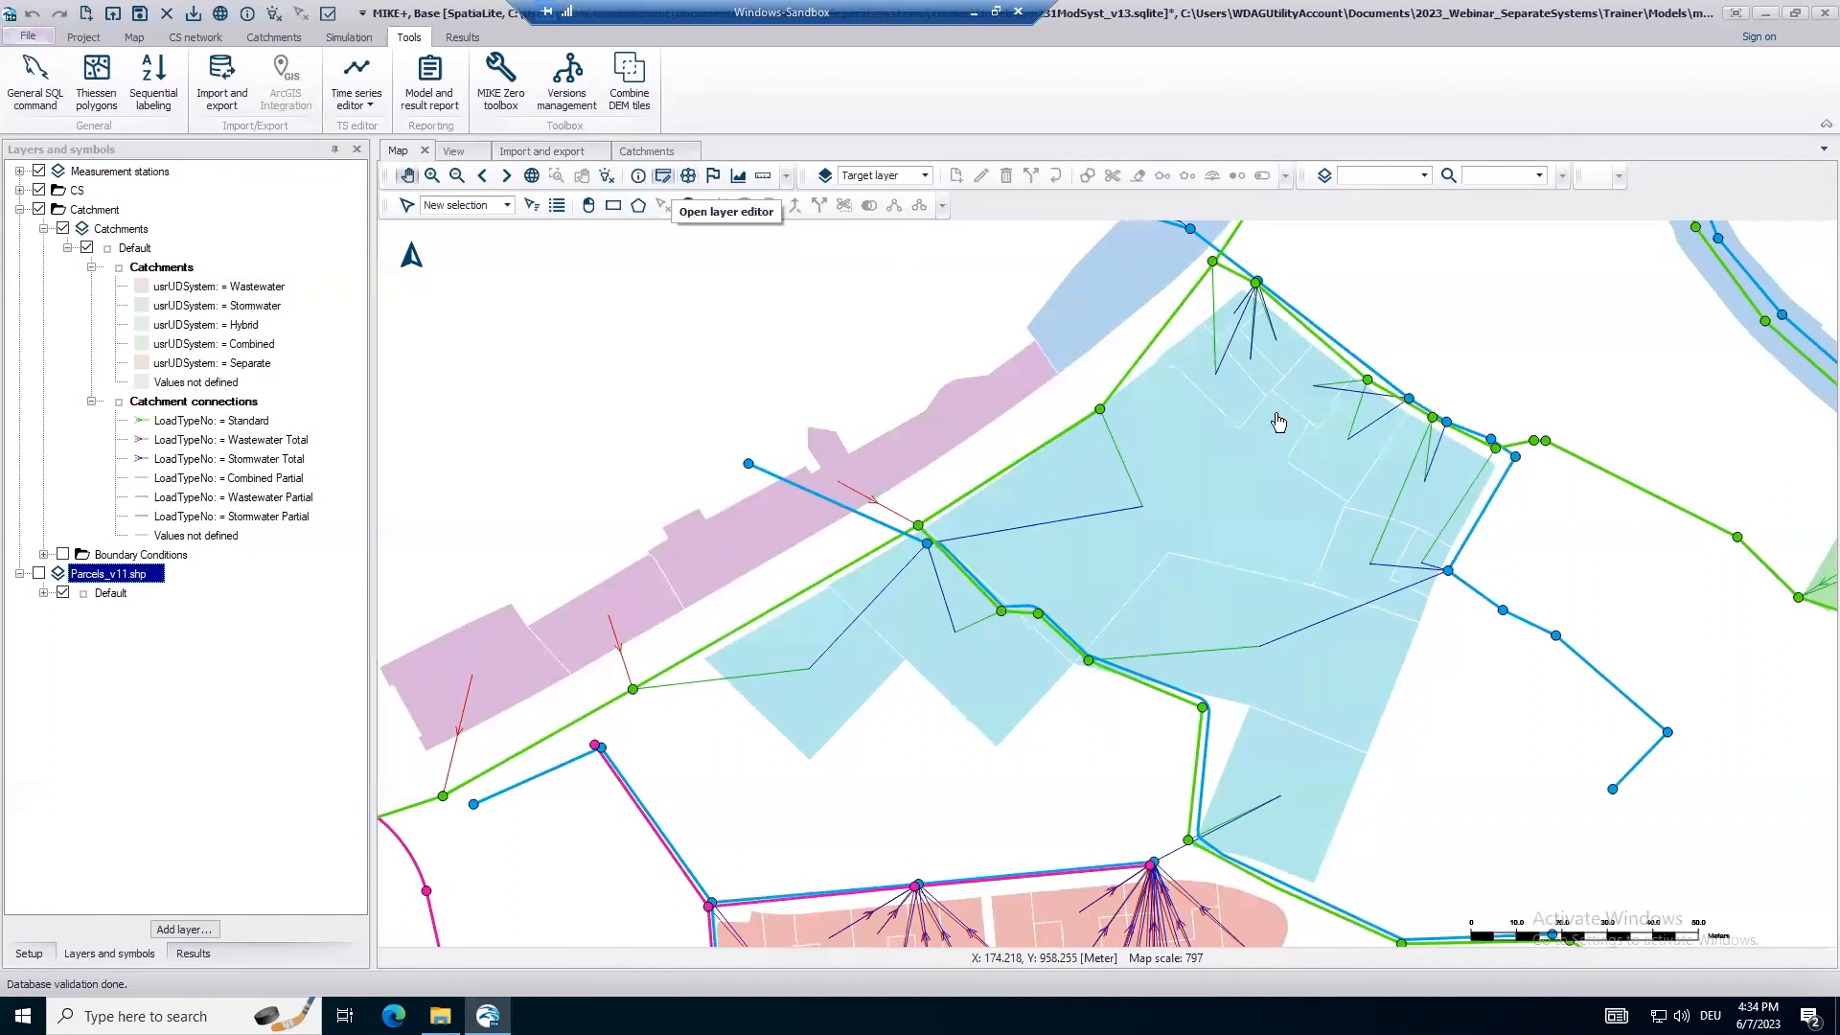
double_click(1339, 446)
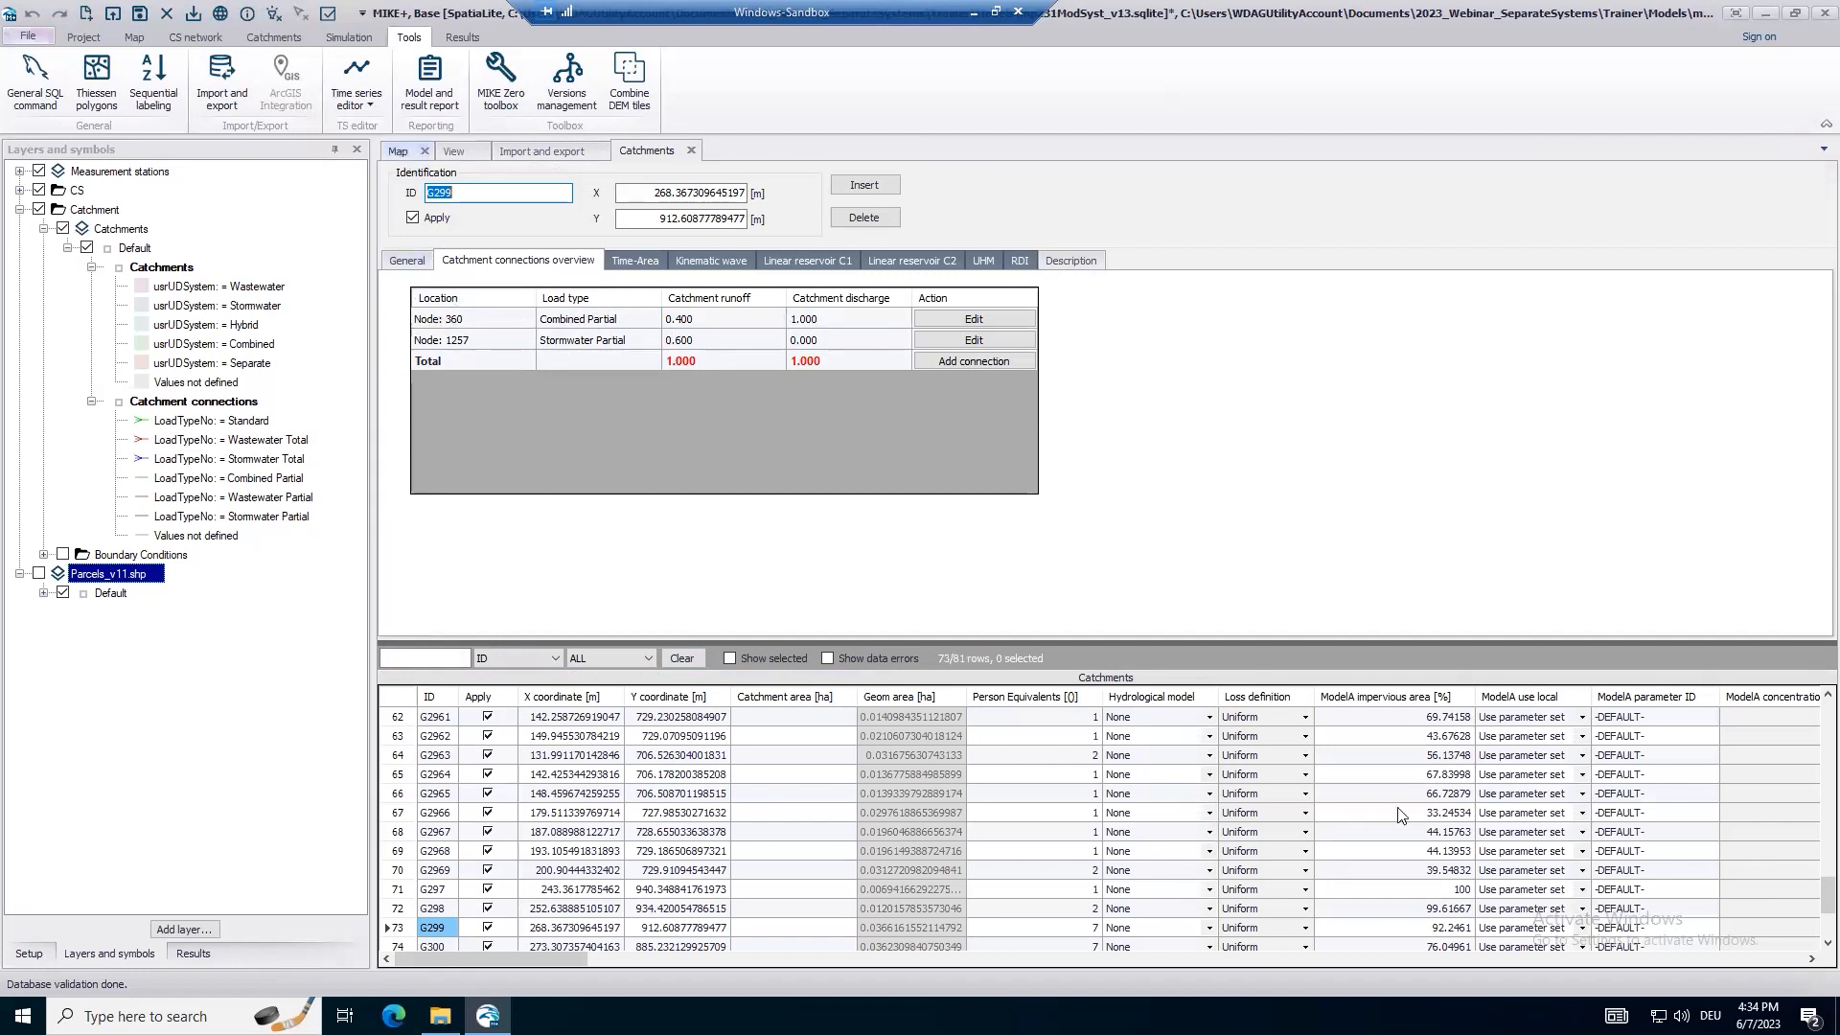
left_click(399, 151)
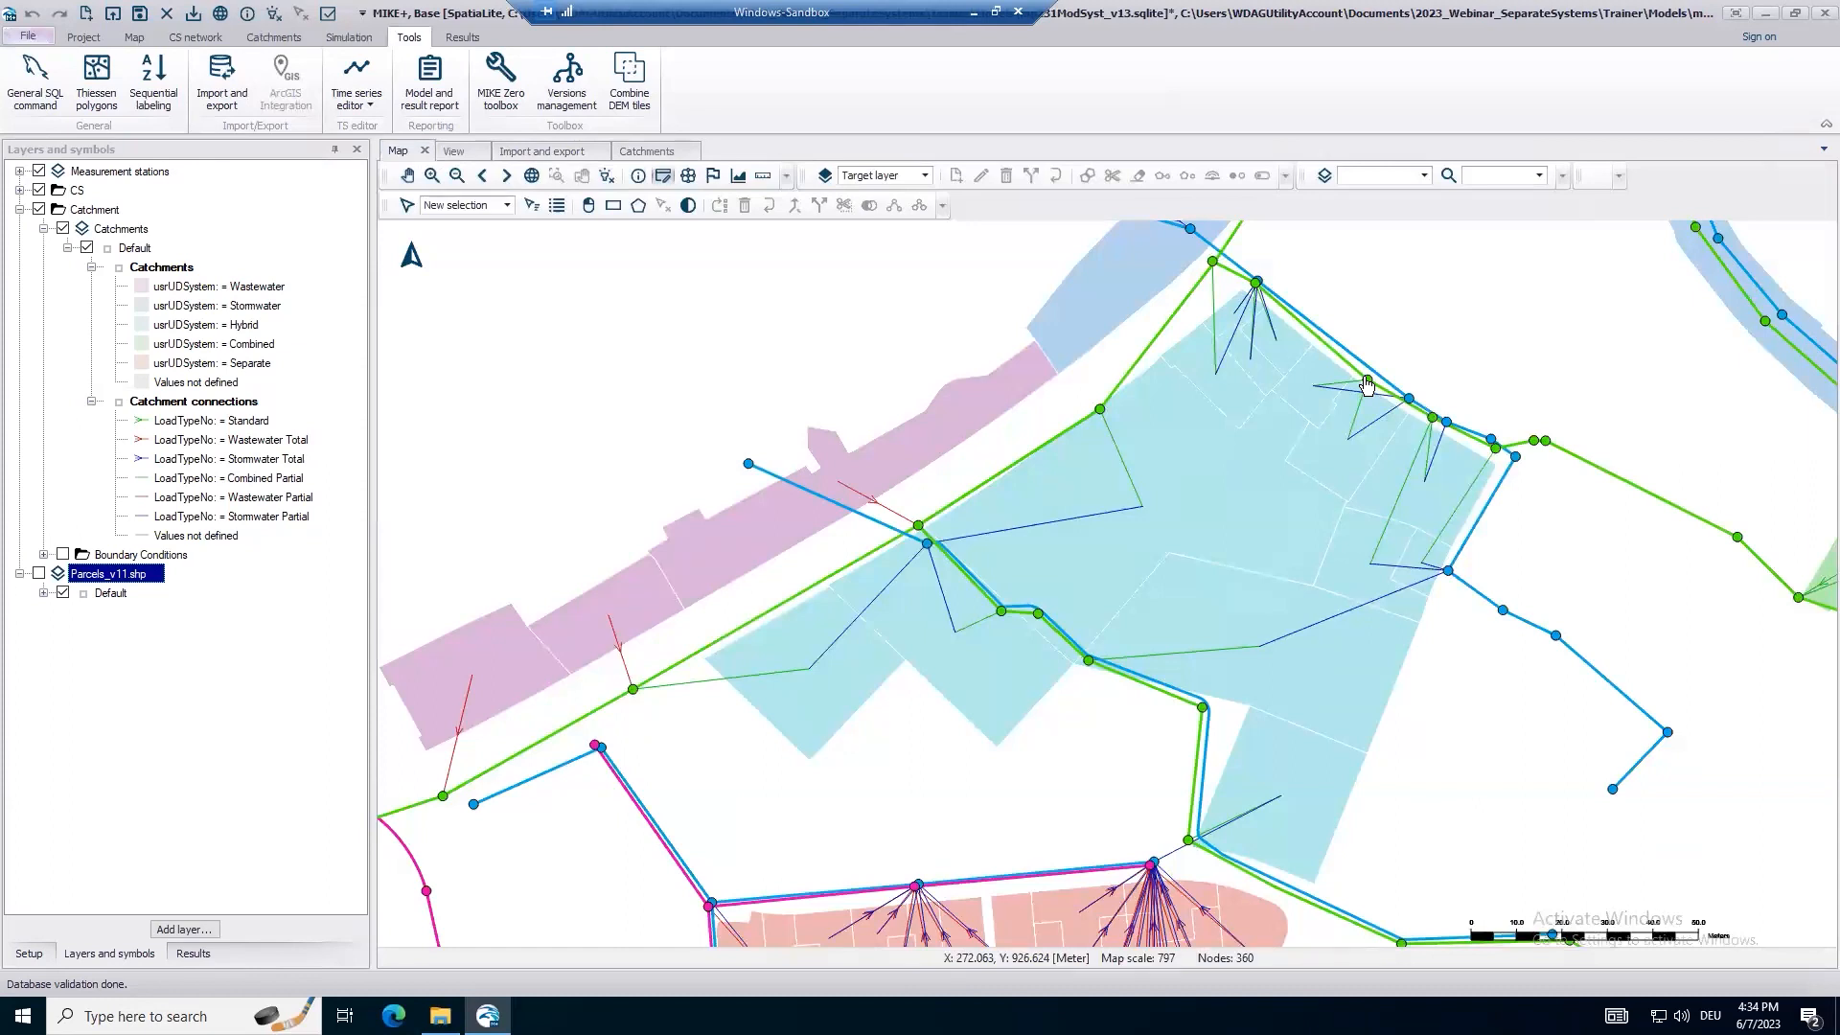
Find the combined-system catchments on the map and open the connection record of catchment G368 to node 707.1.
left_click(407, 176)
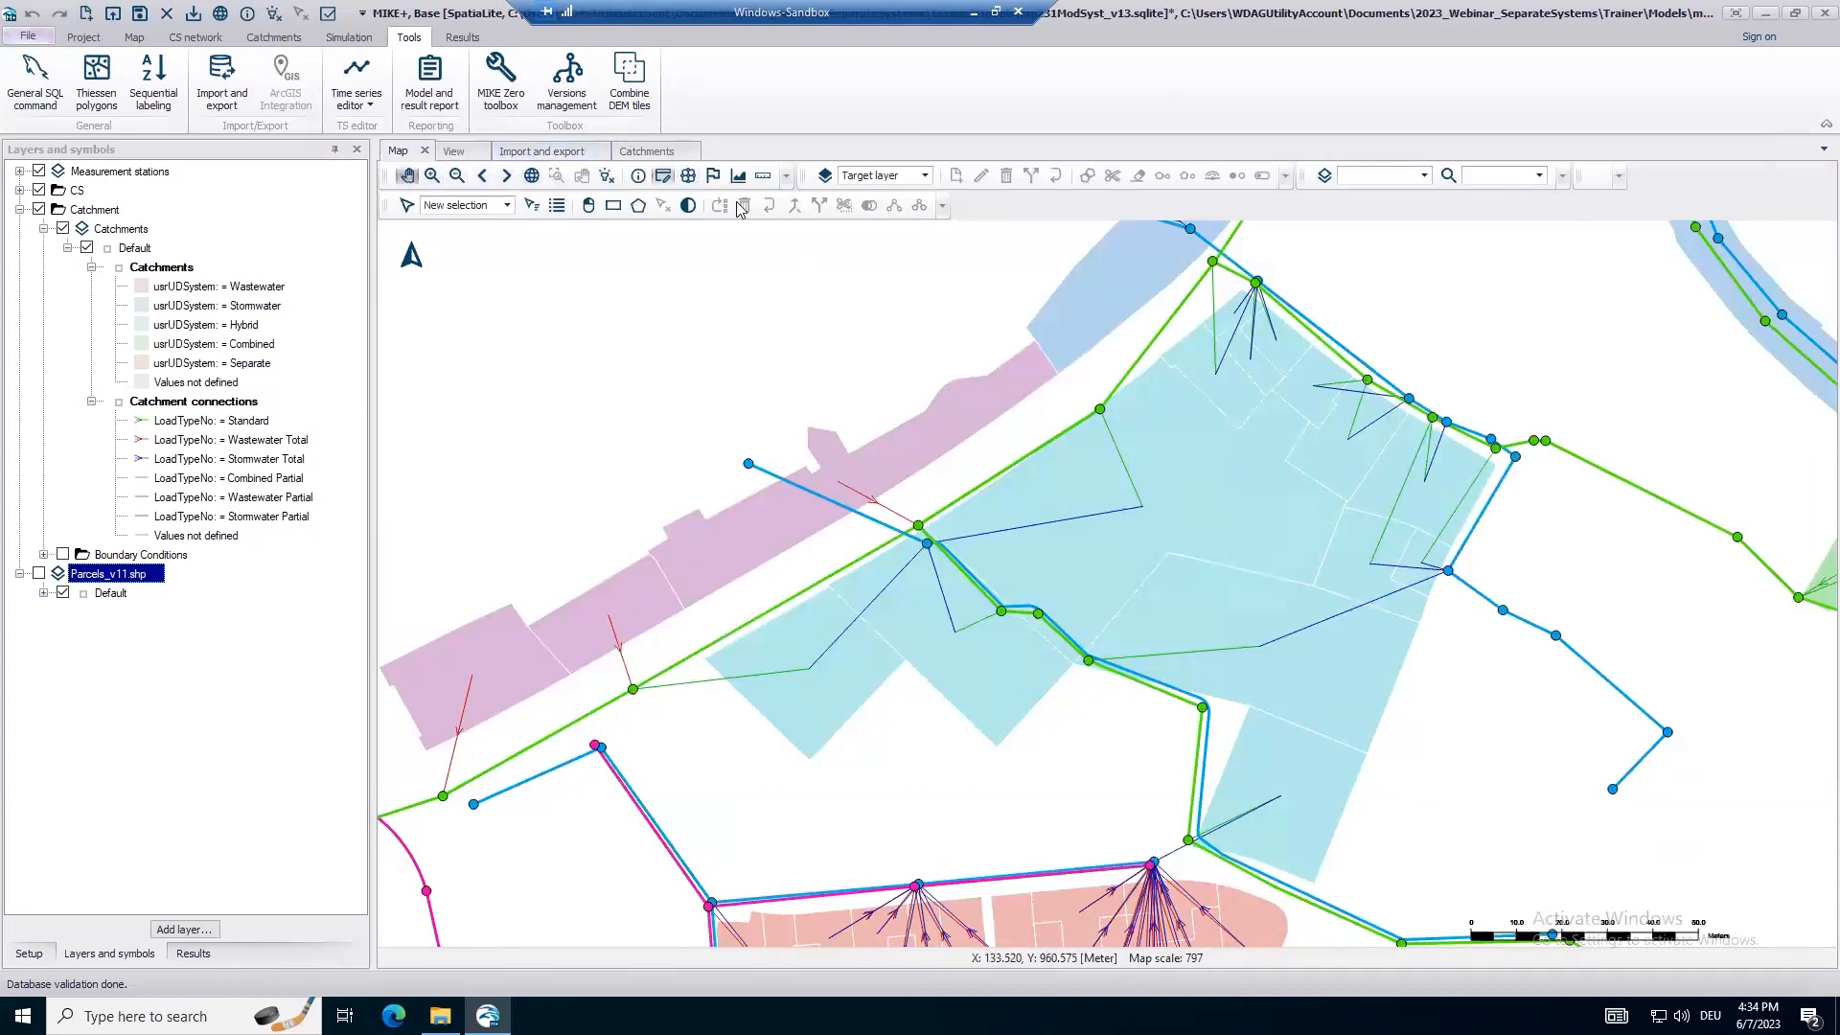
left_click_drag(1401, 480, 1396, 604)
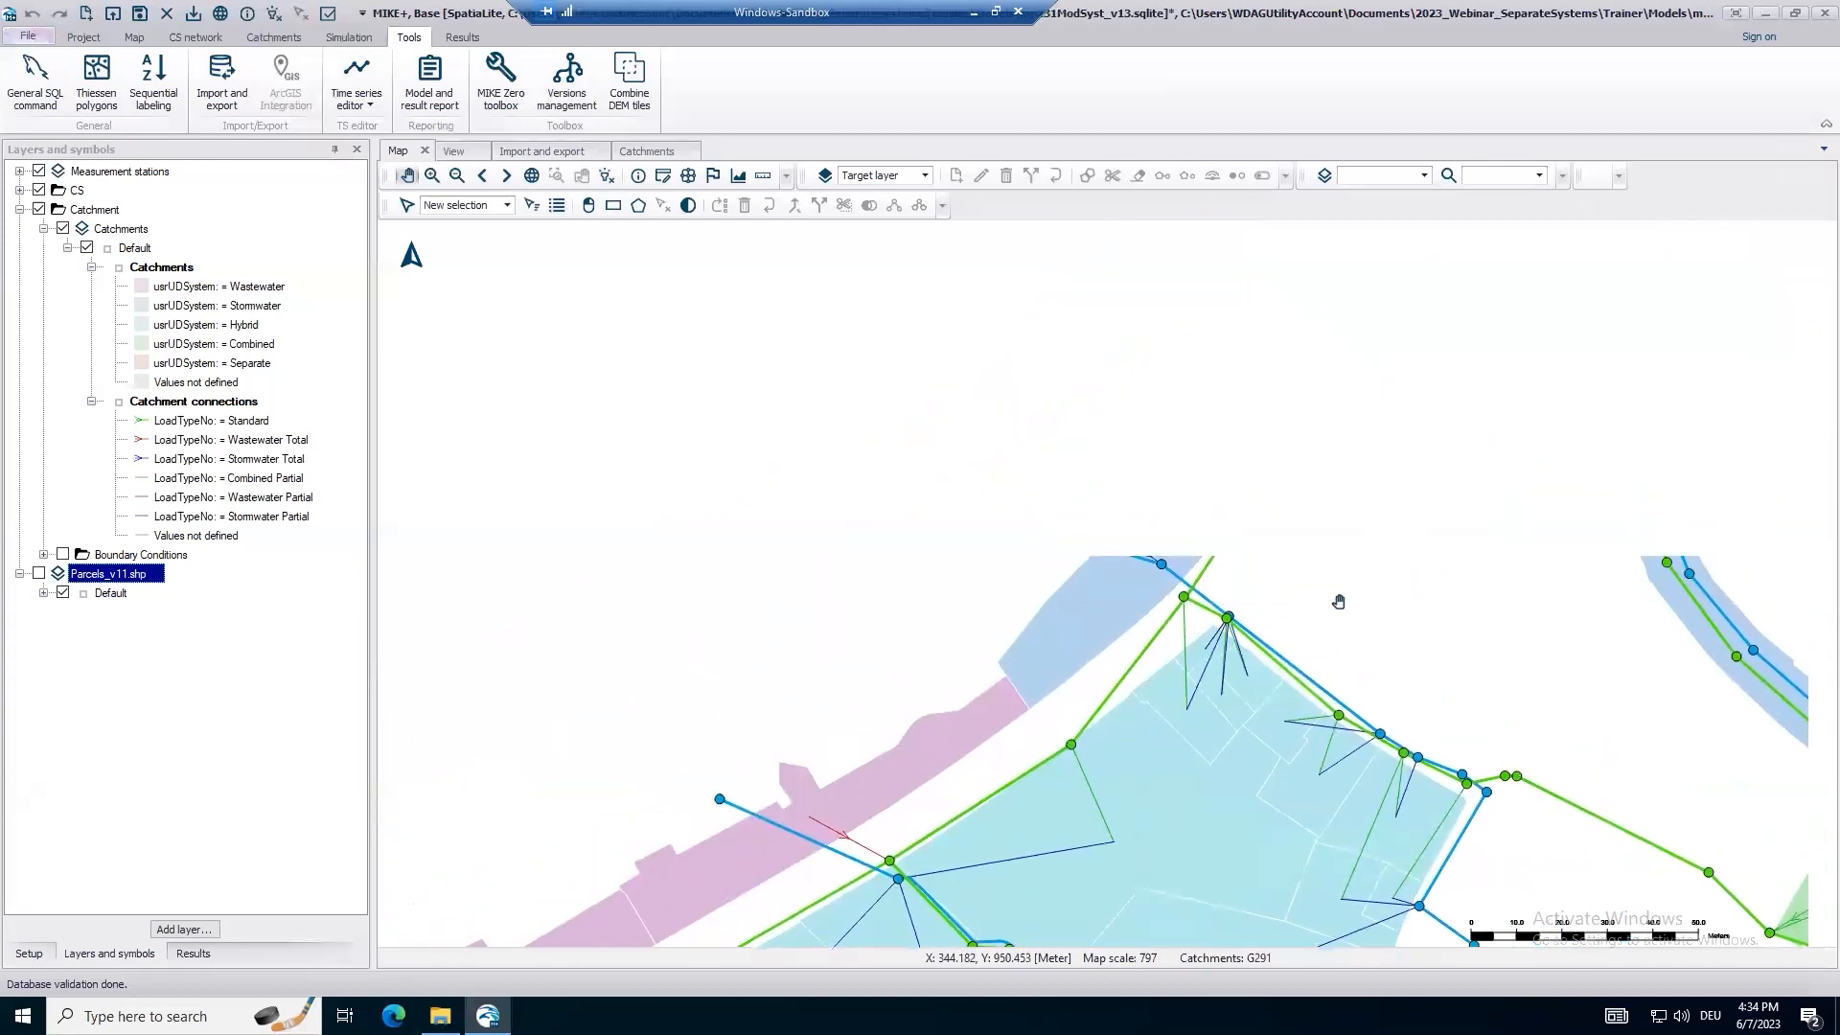
left_click_drag(1573, 656, 1435, 593)
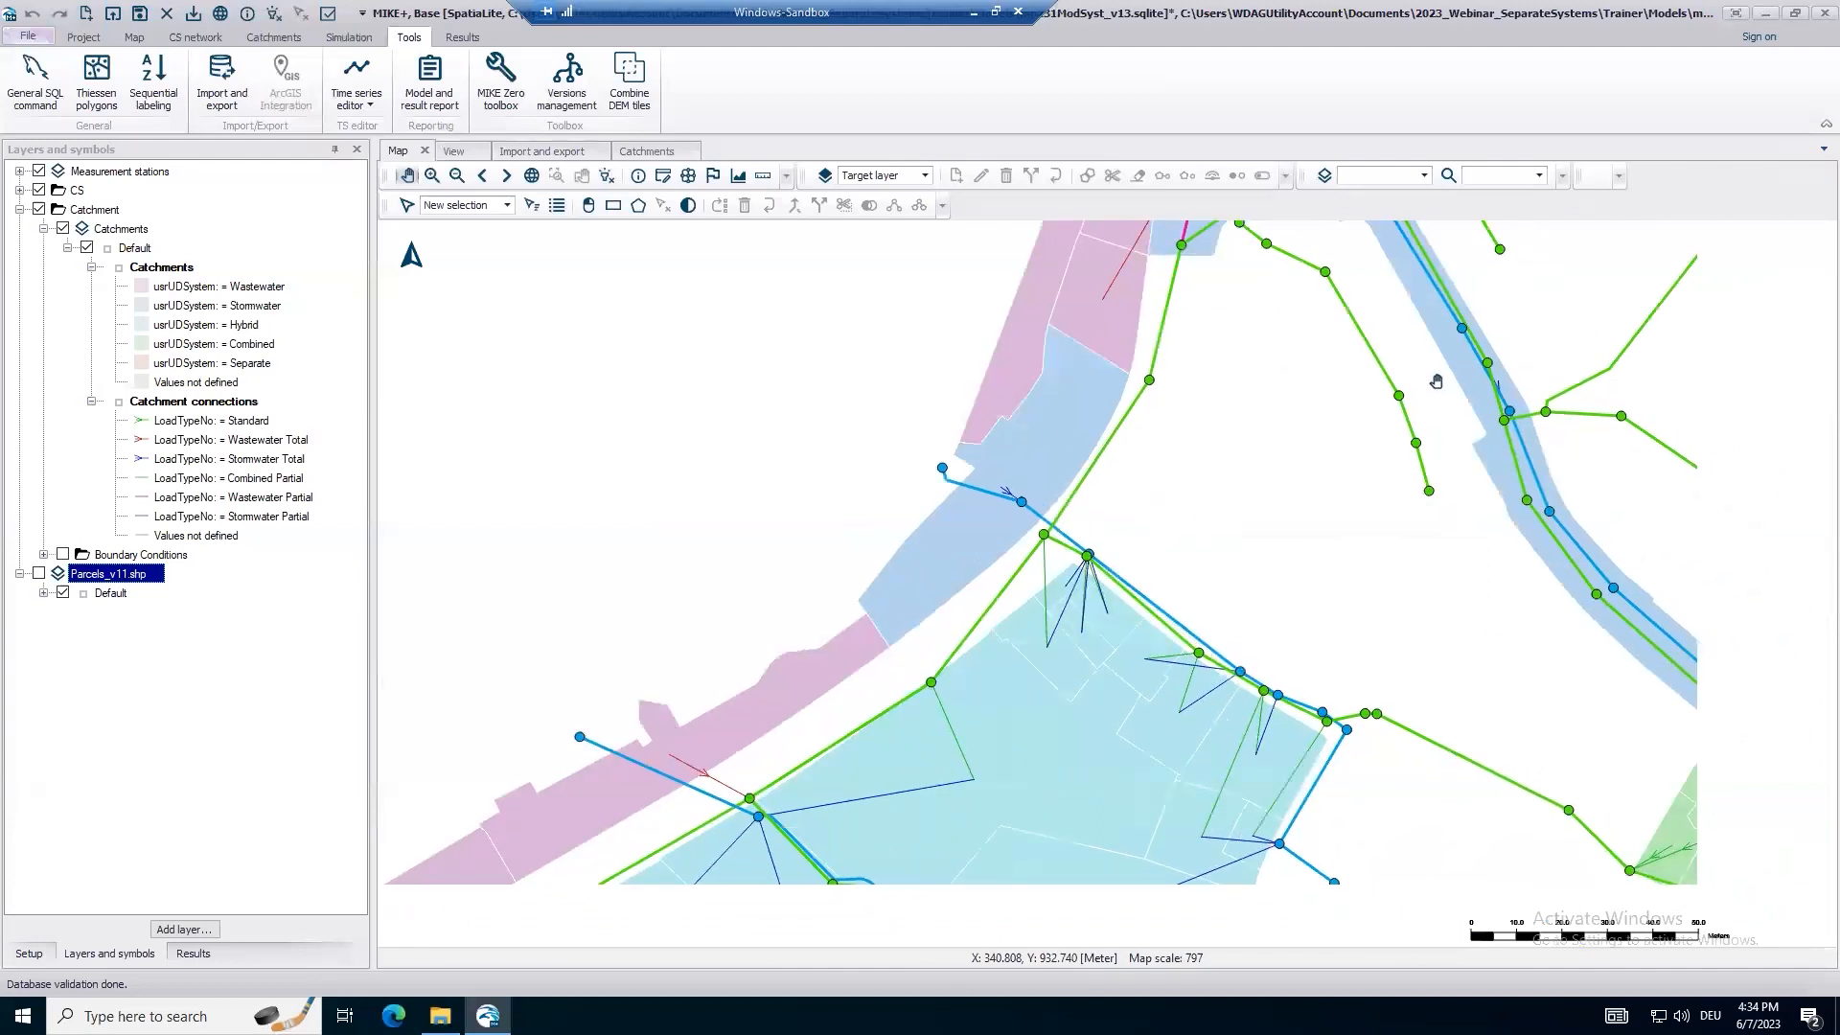
left_click_drag(1436, 381, 1397, 374)
left_click_drag(1510, 687, 1302, 527)
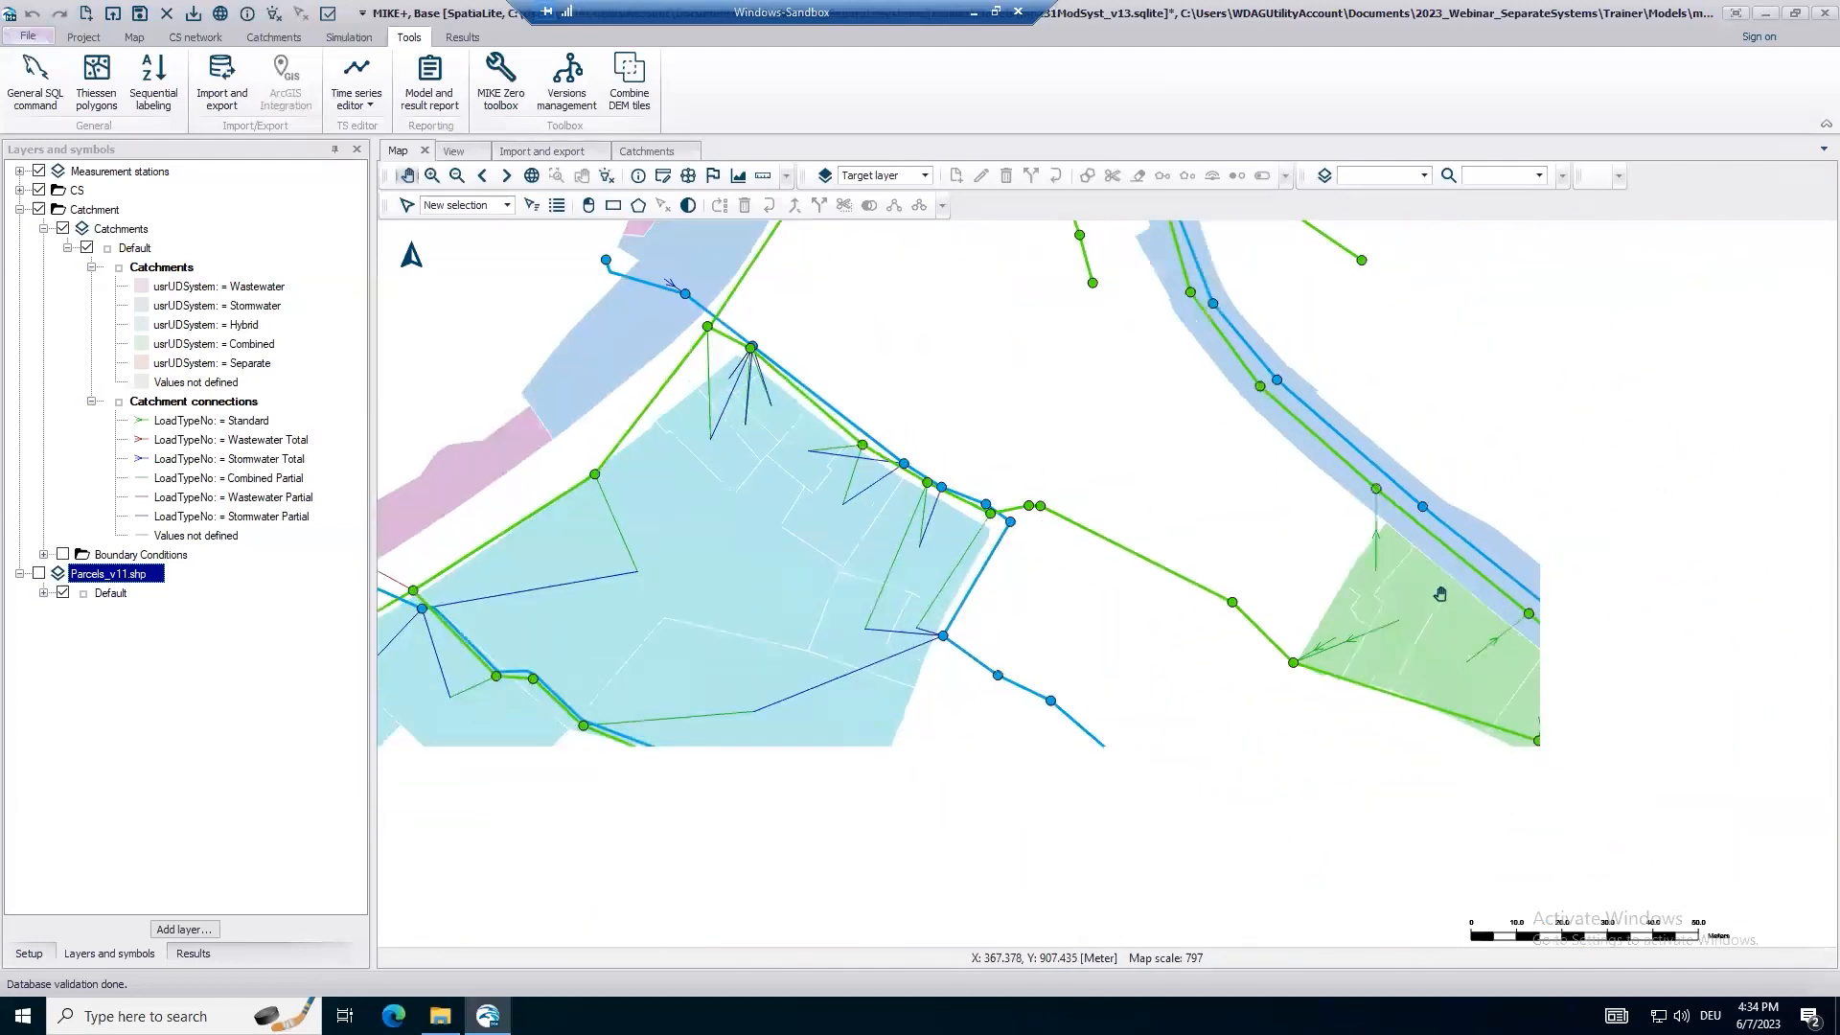
left_click_drag(1364, 817, 1278, 797)
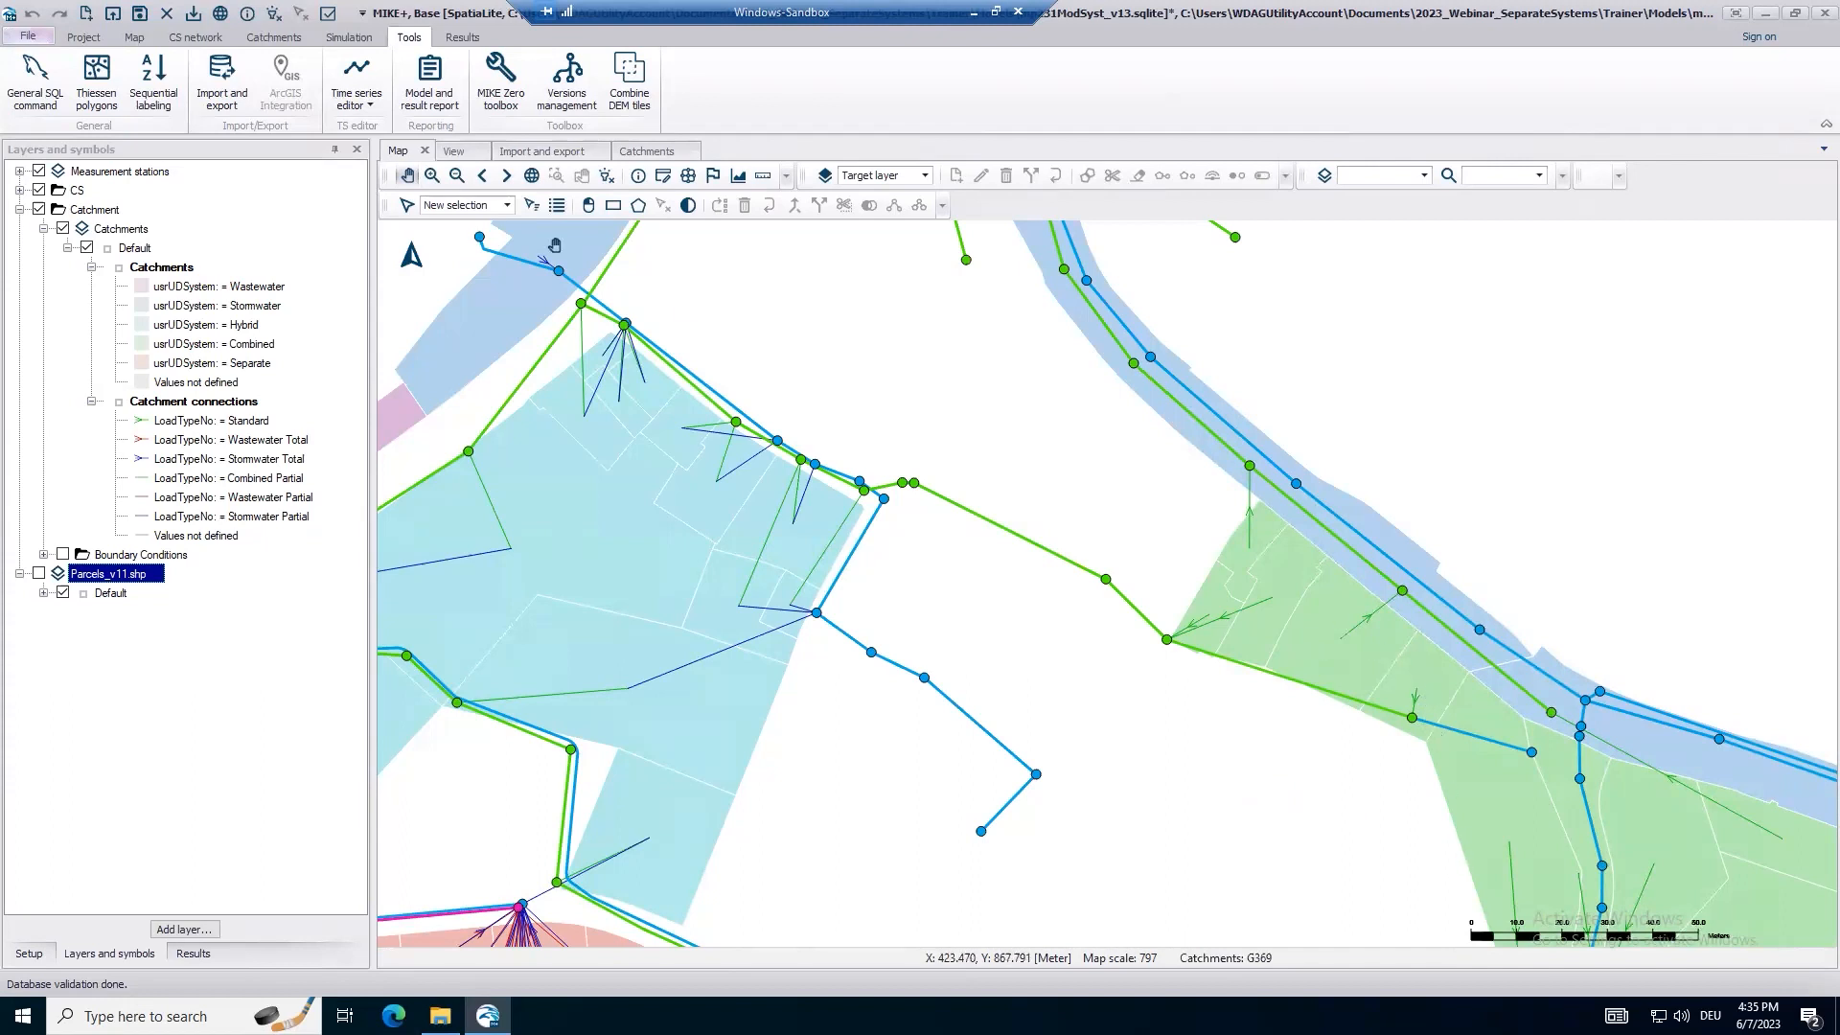
left_click(432, 175)
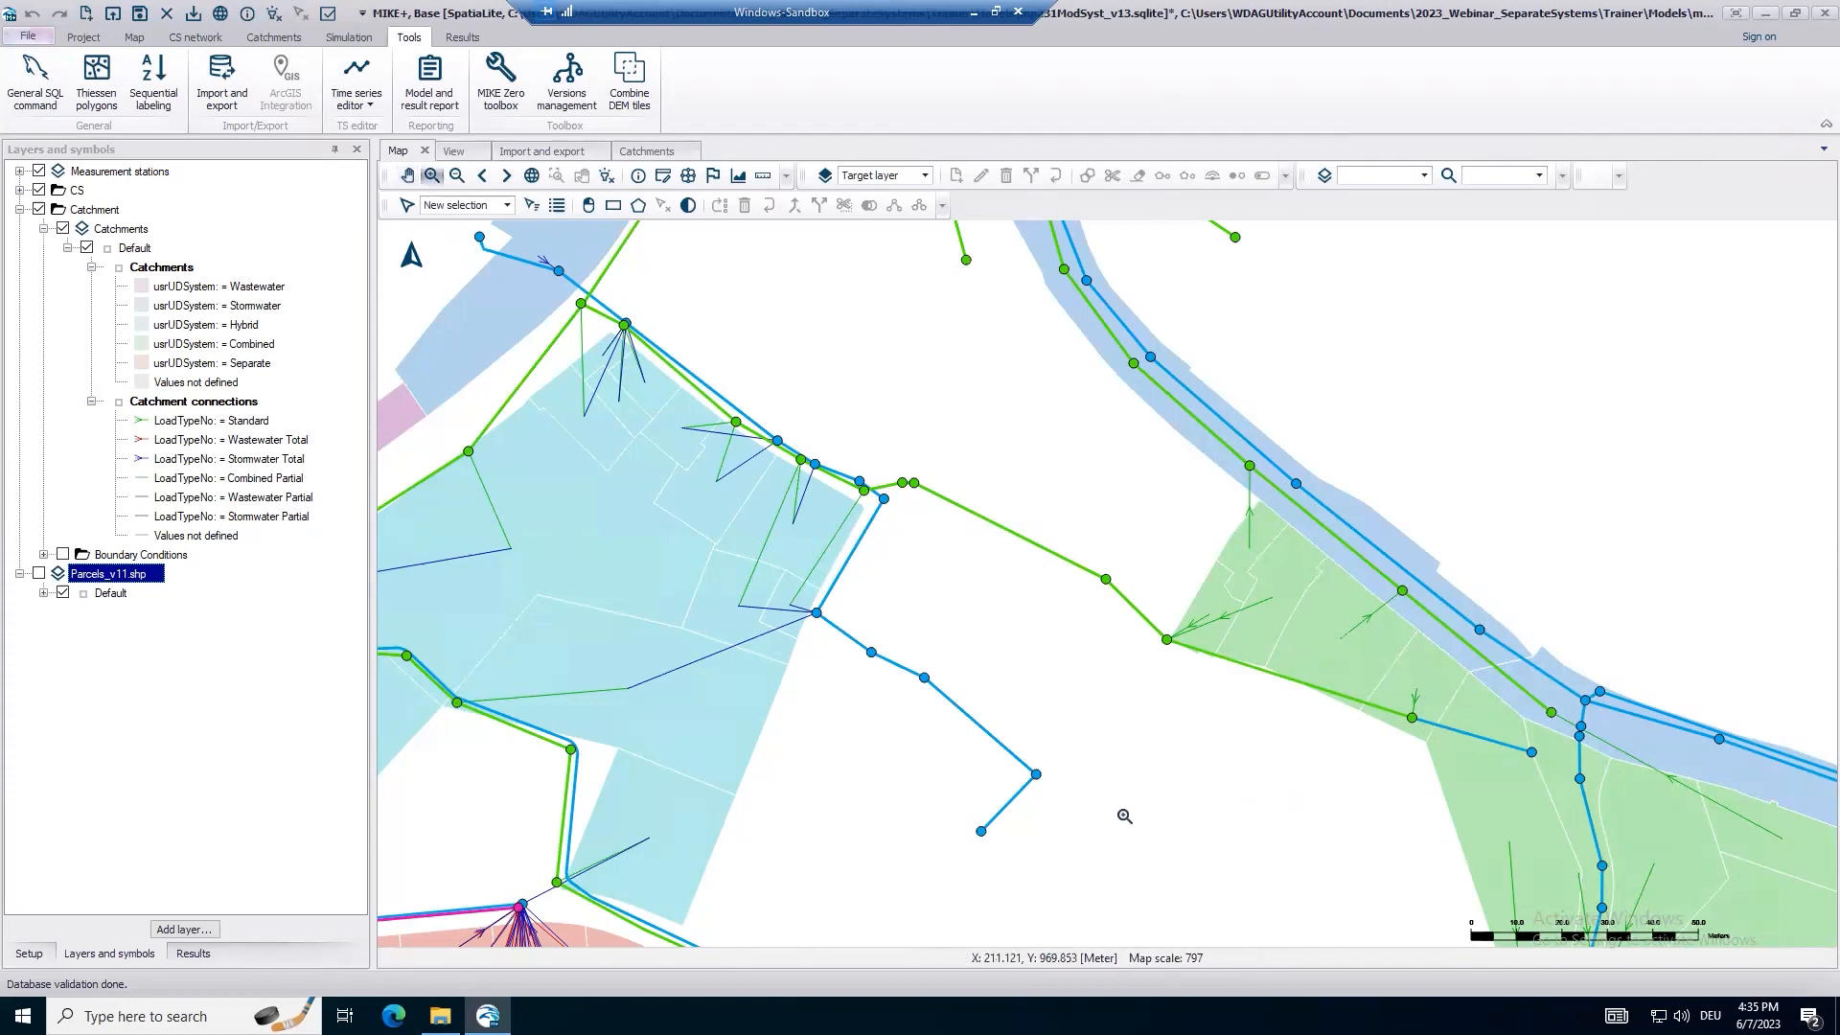
left_click_drag(1122, 812, 1531, 413)
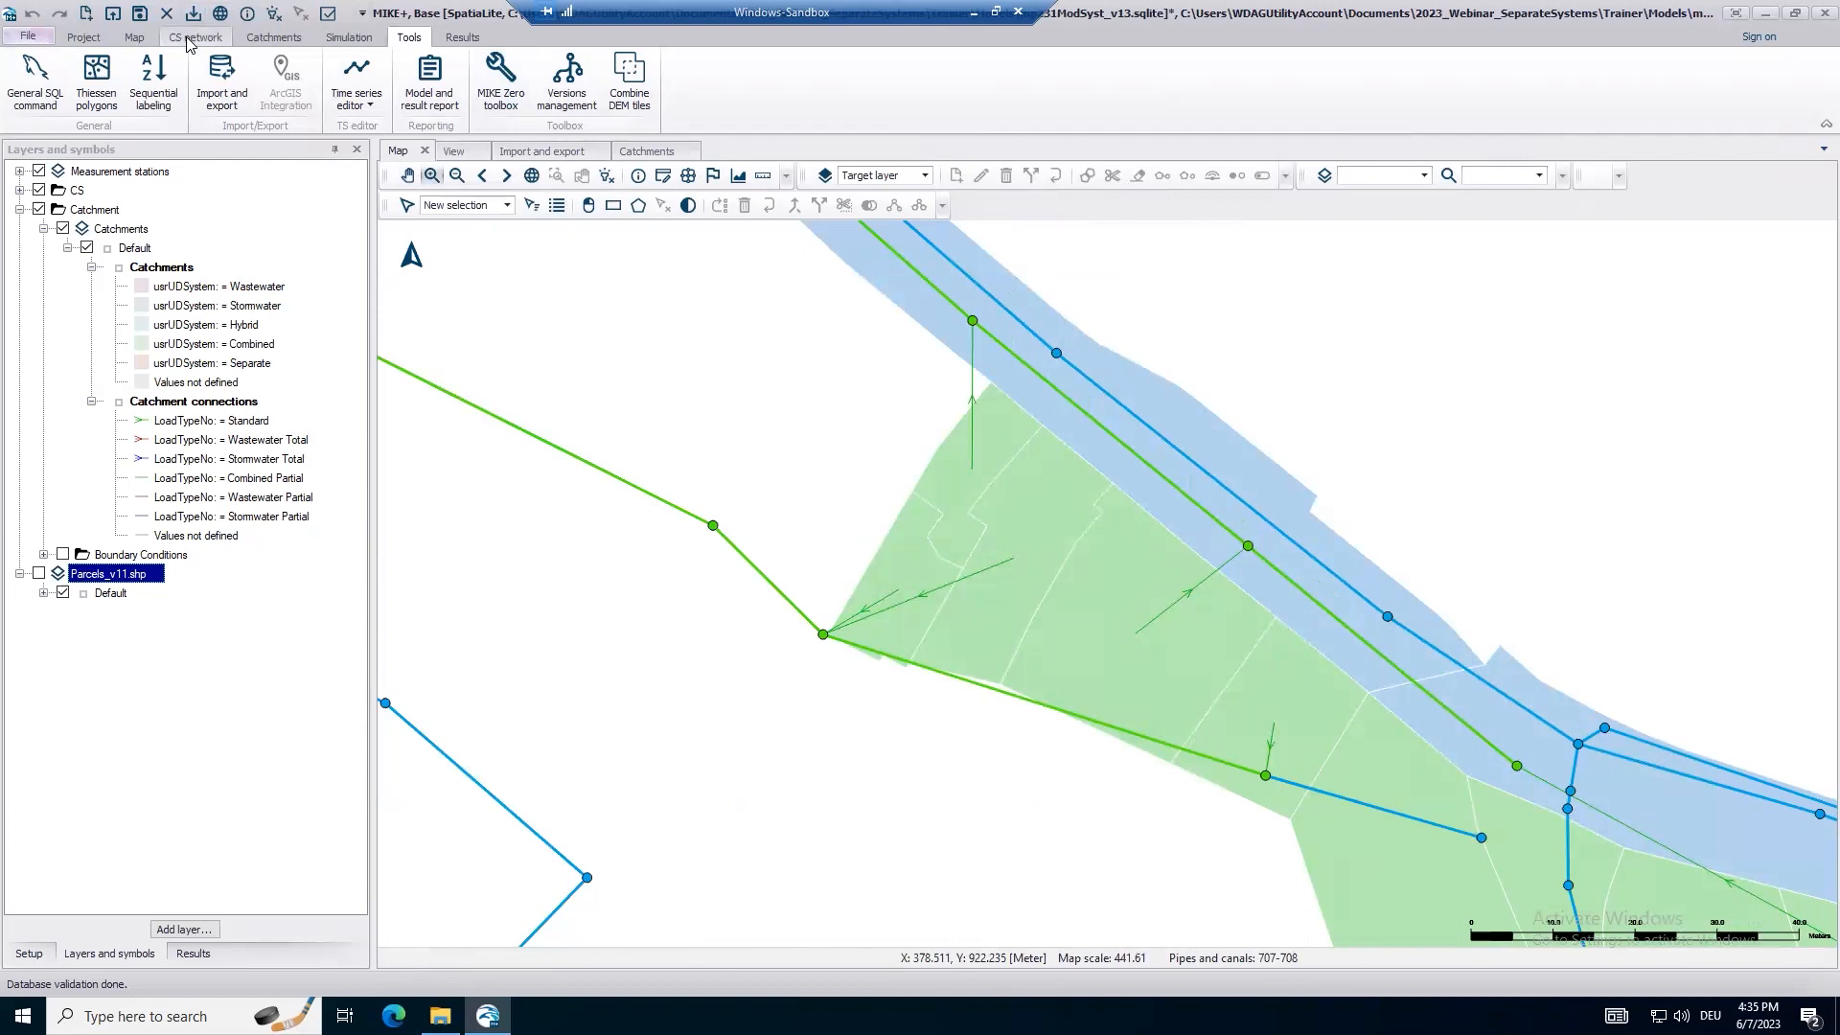
left_click(665, 179)
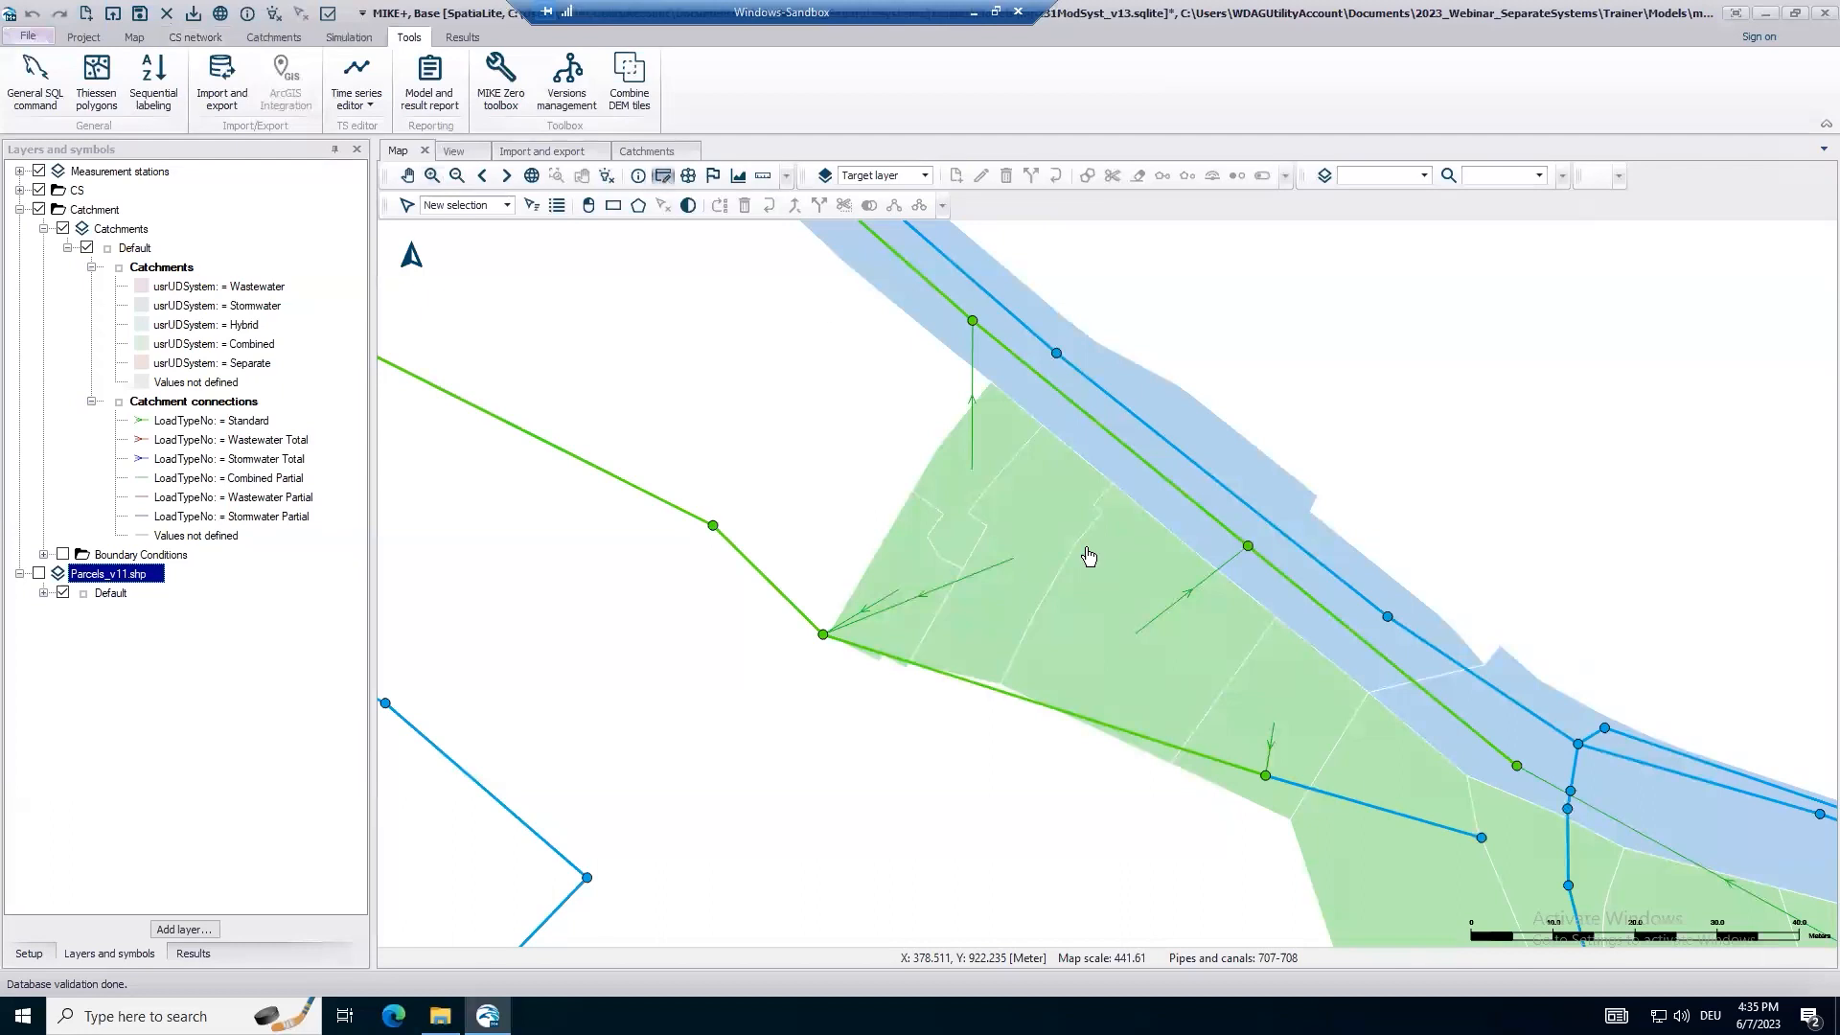
double_click(1207, 587)
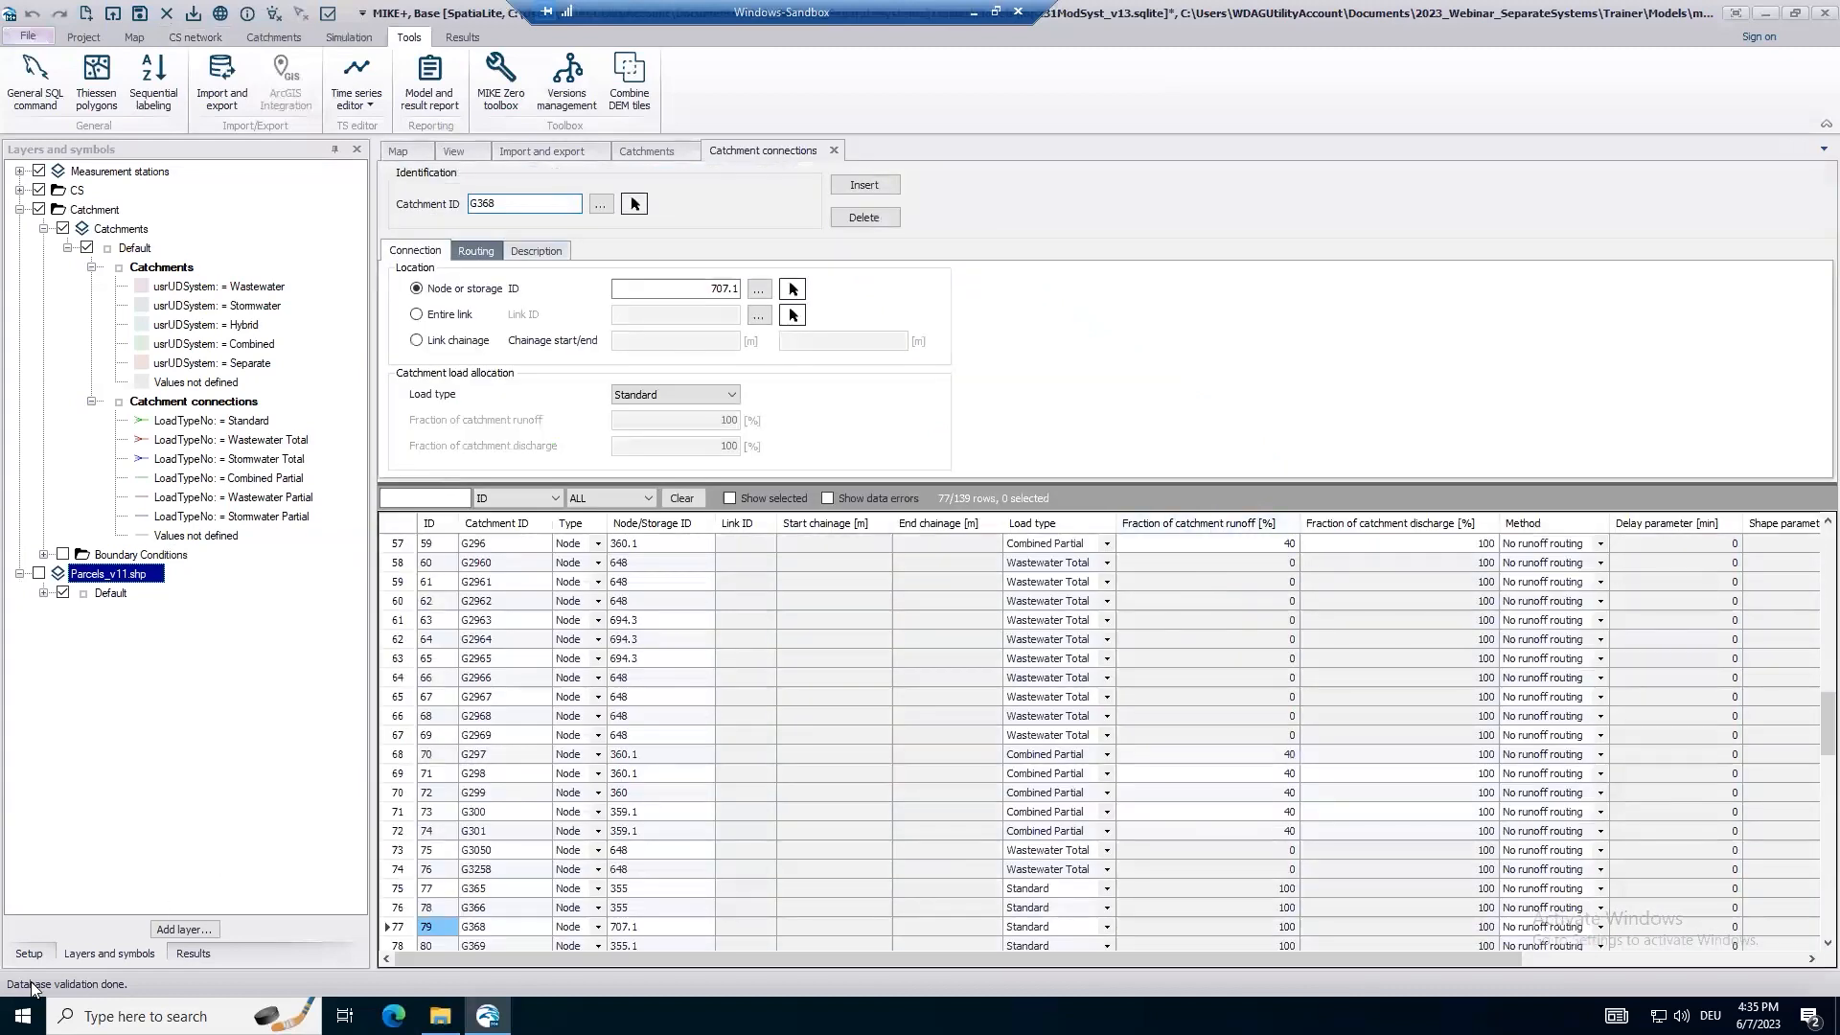
Make the ID labels of the Default nodes symbology visible and show it on the map in place of NetTypeNo.
left_click(30, 955)
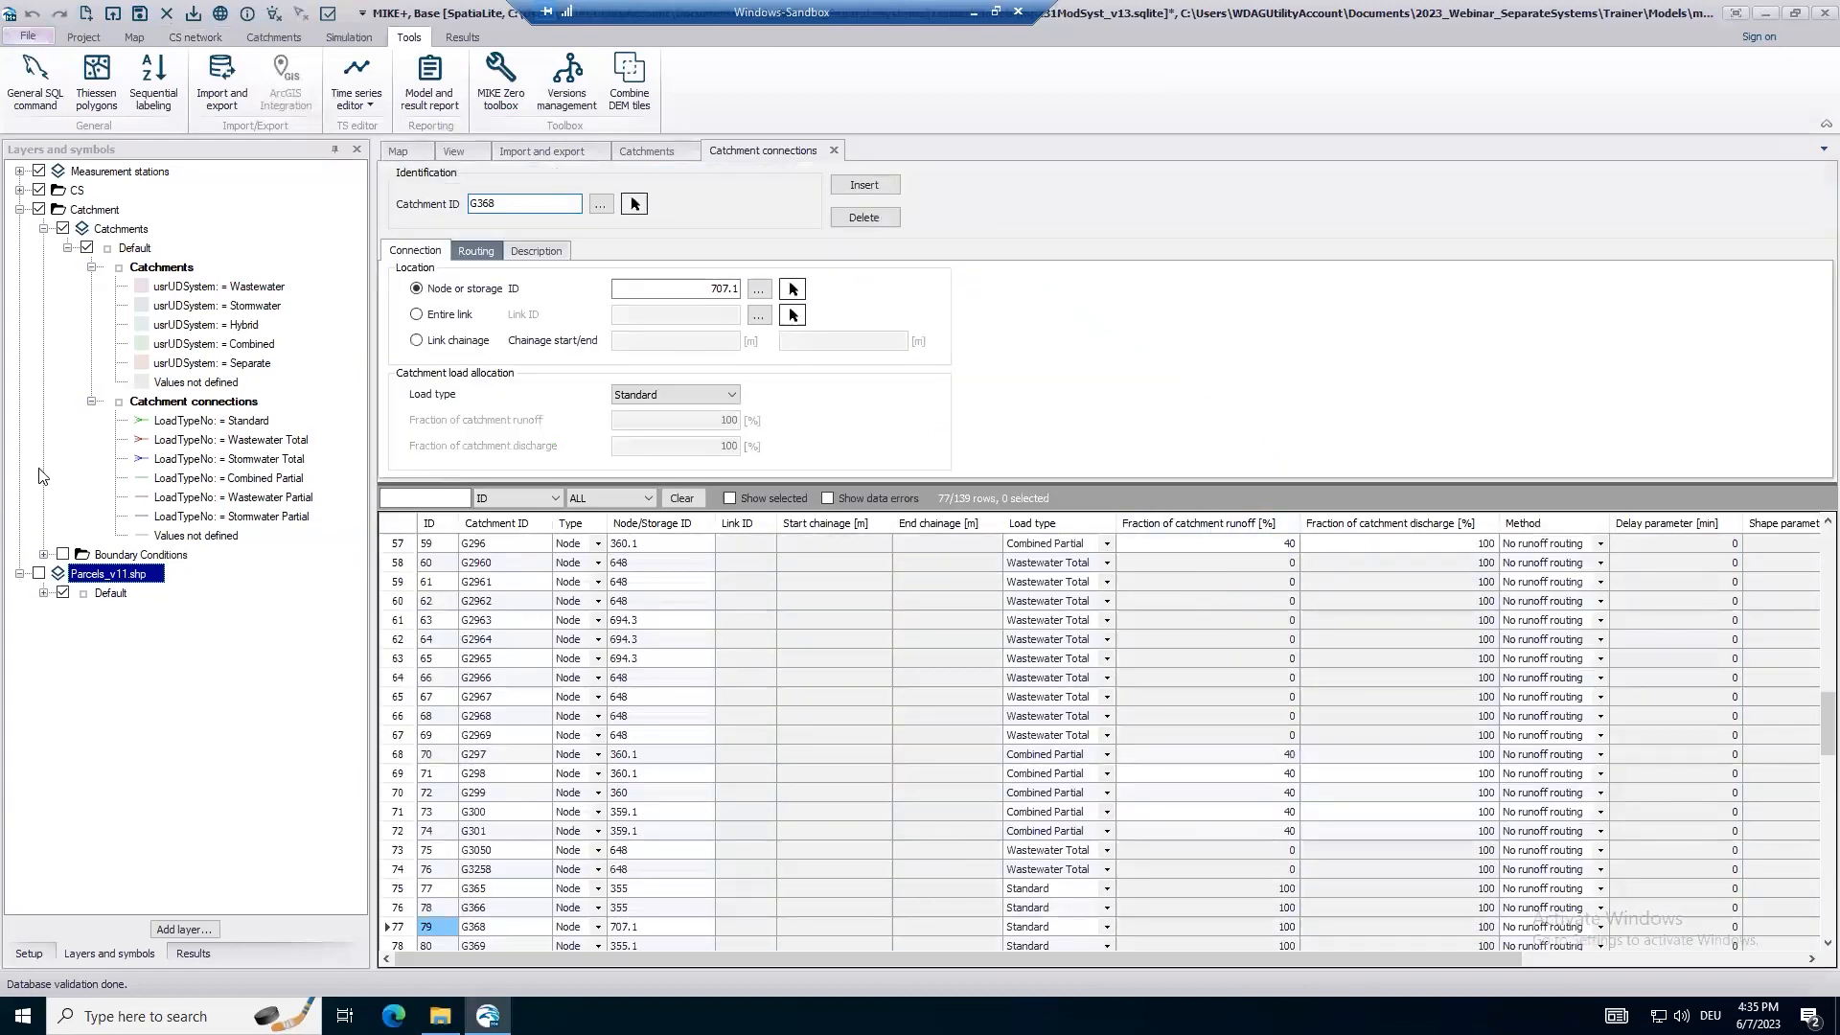
left_click(109, 955)
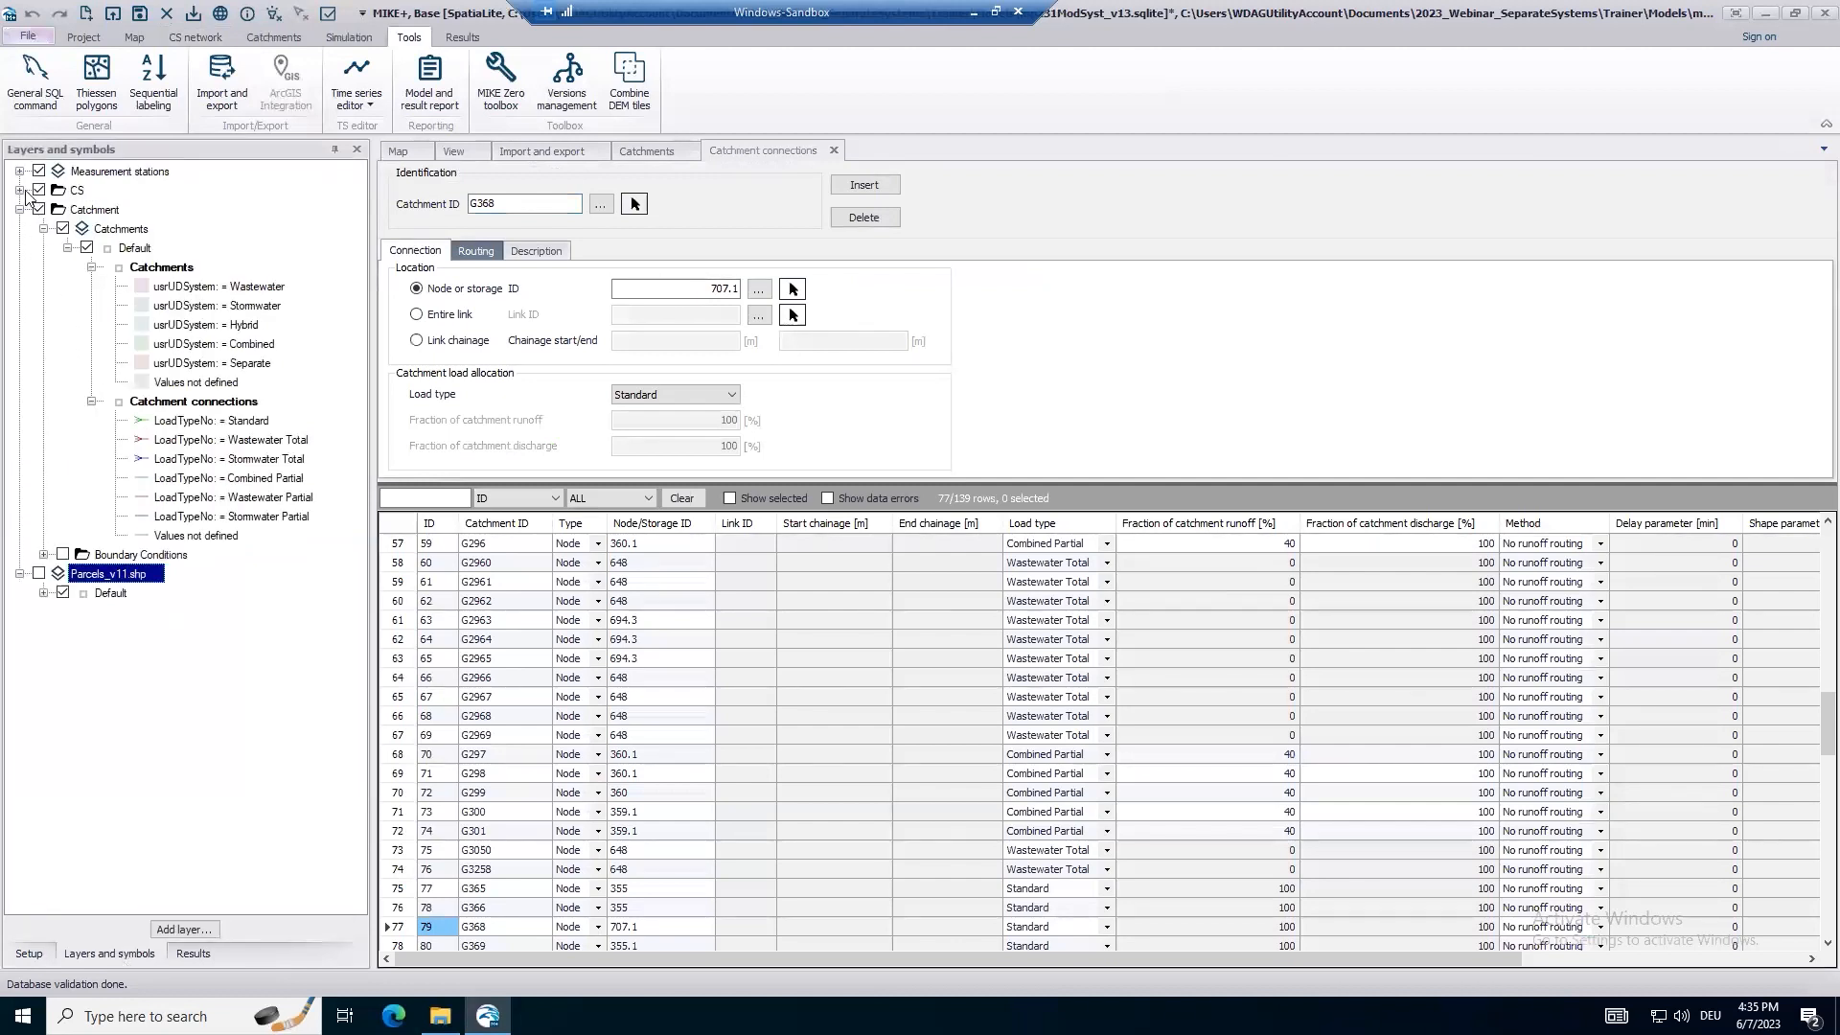
left_click(20, 190)
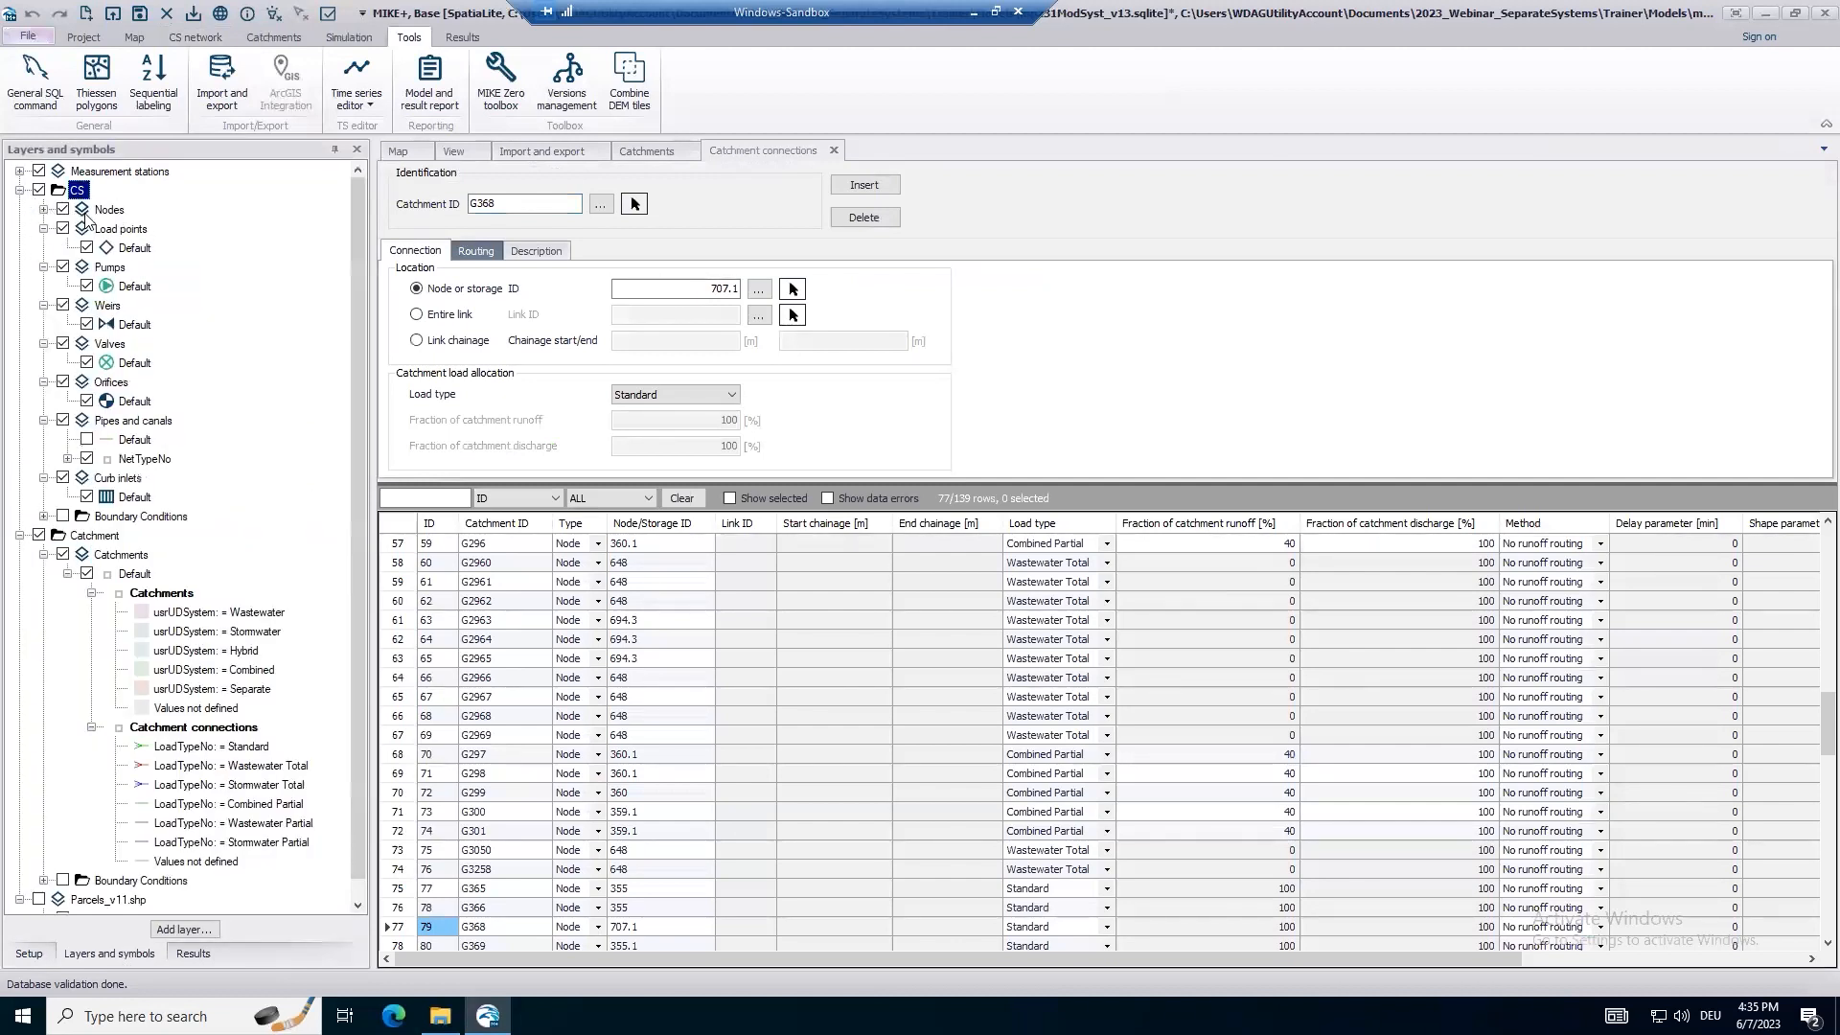
double_click(105, 211)
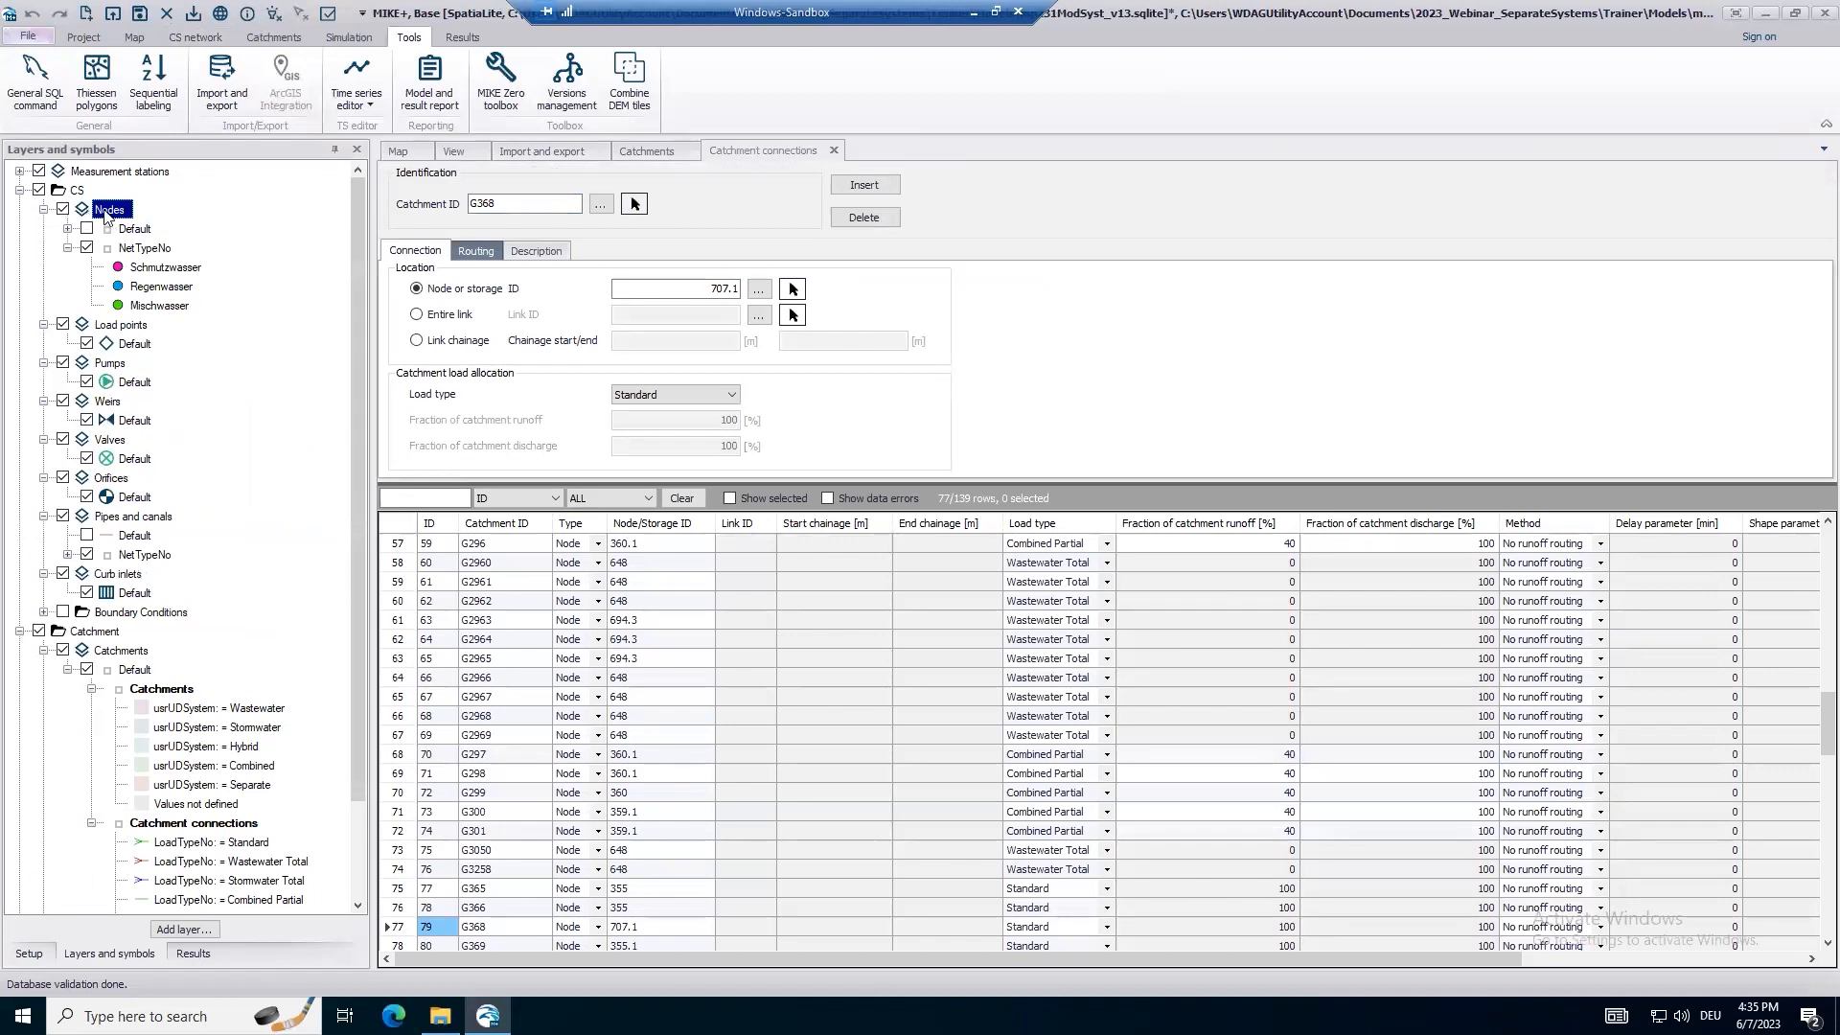
left_click(134, 230)
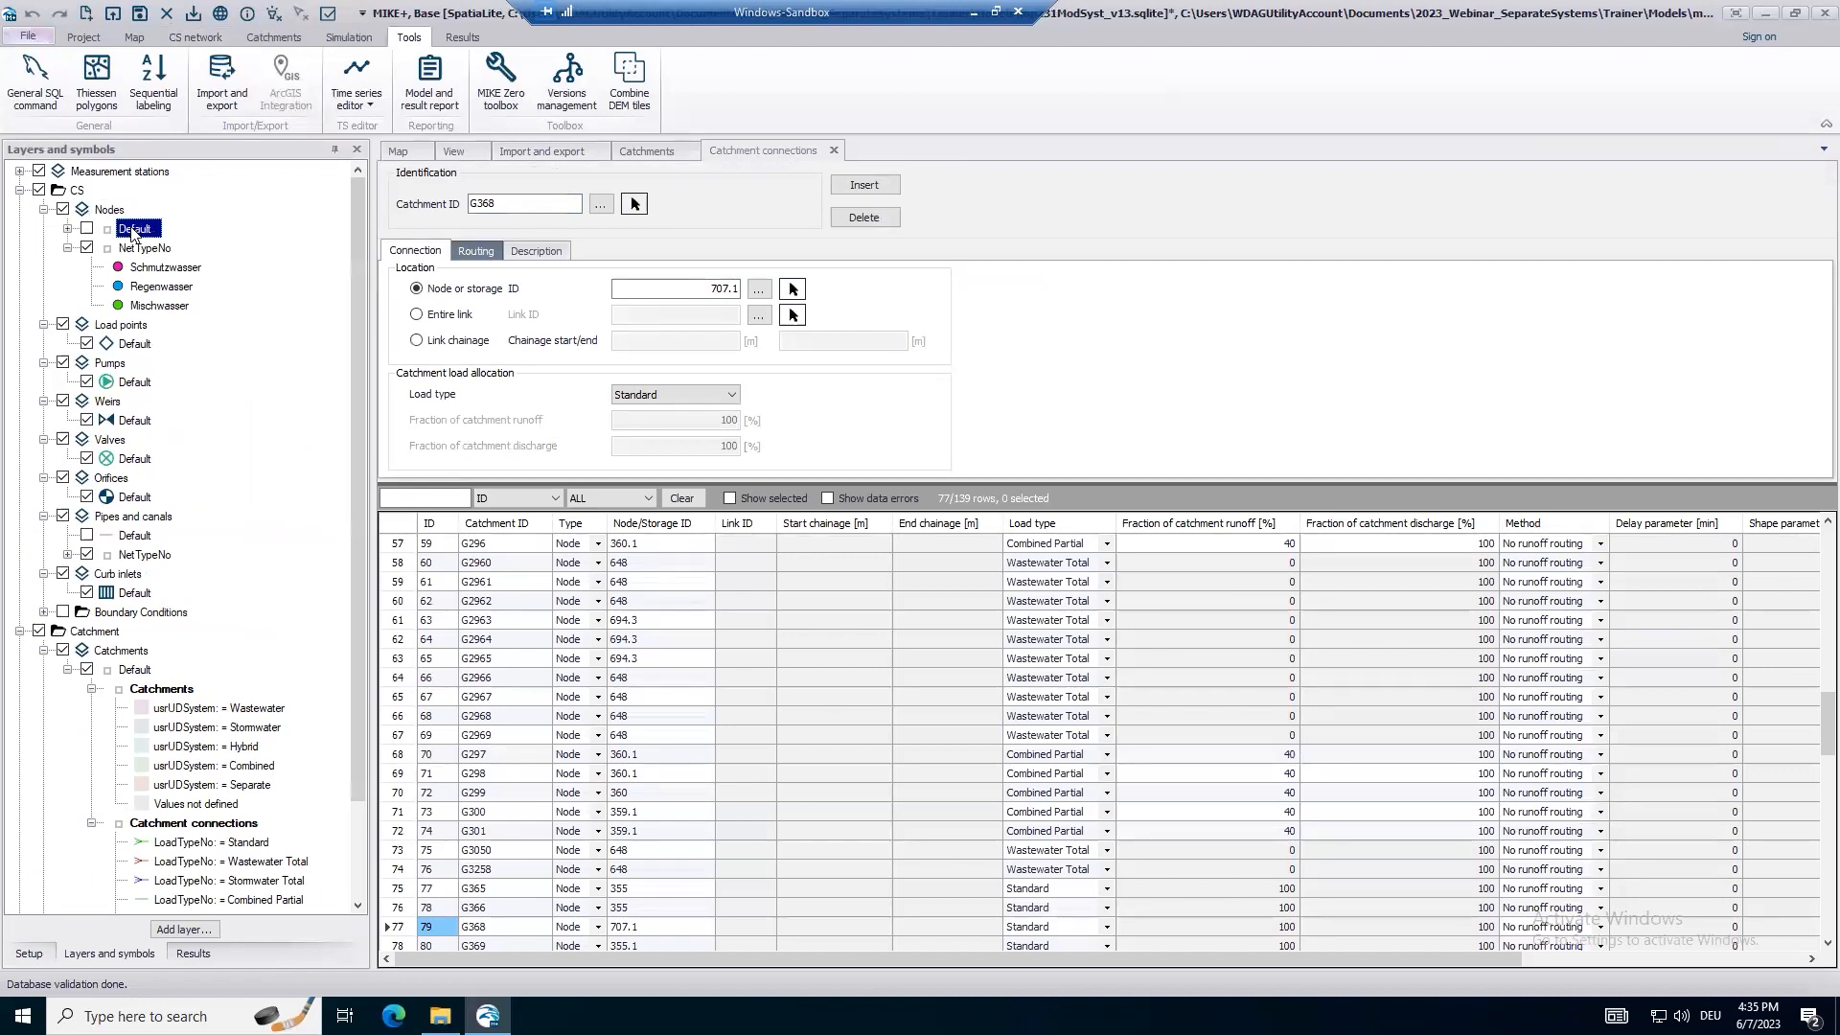
double_click(134, 230)
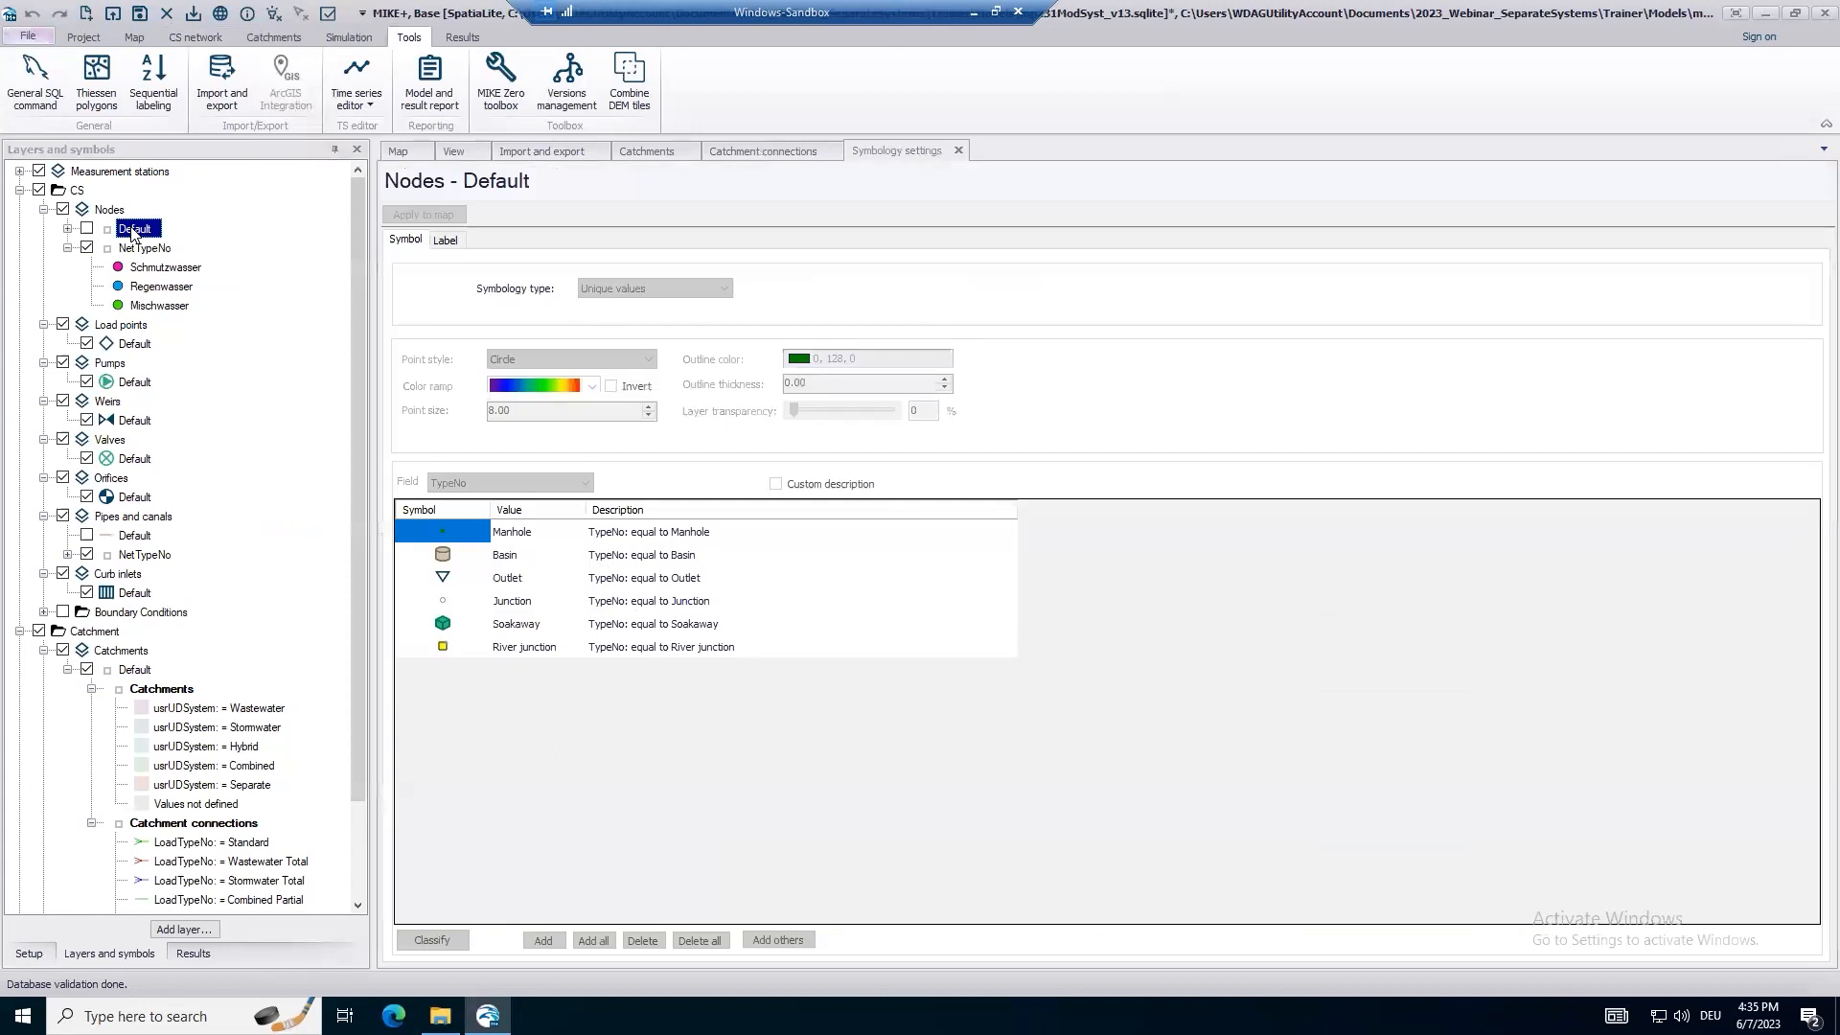
left_click(441, 242)
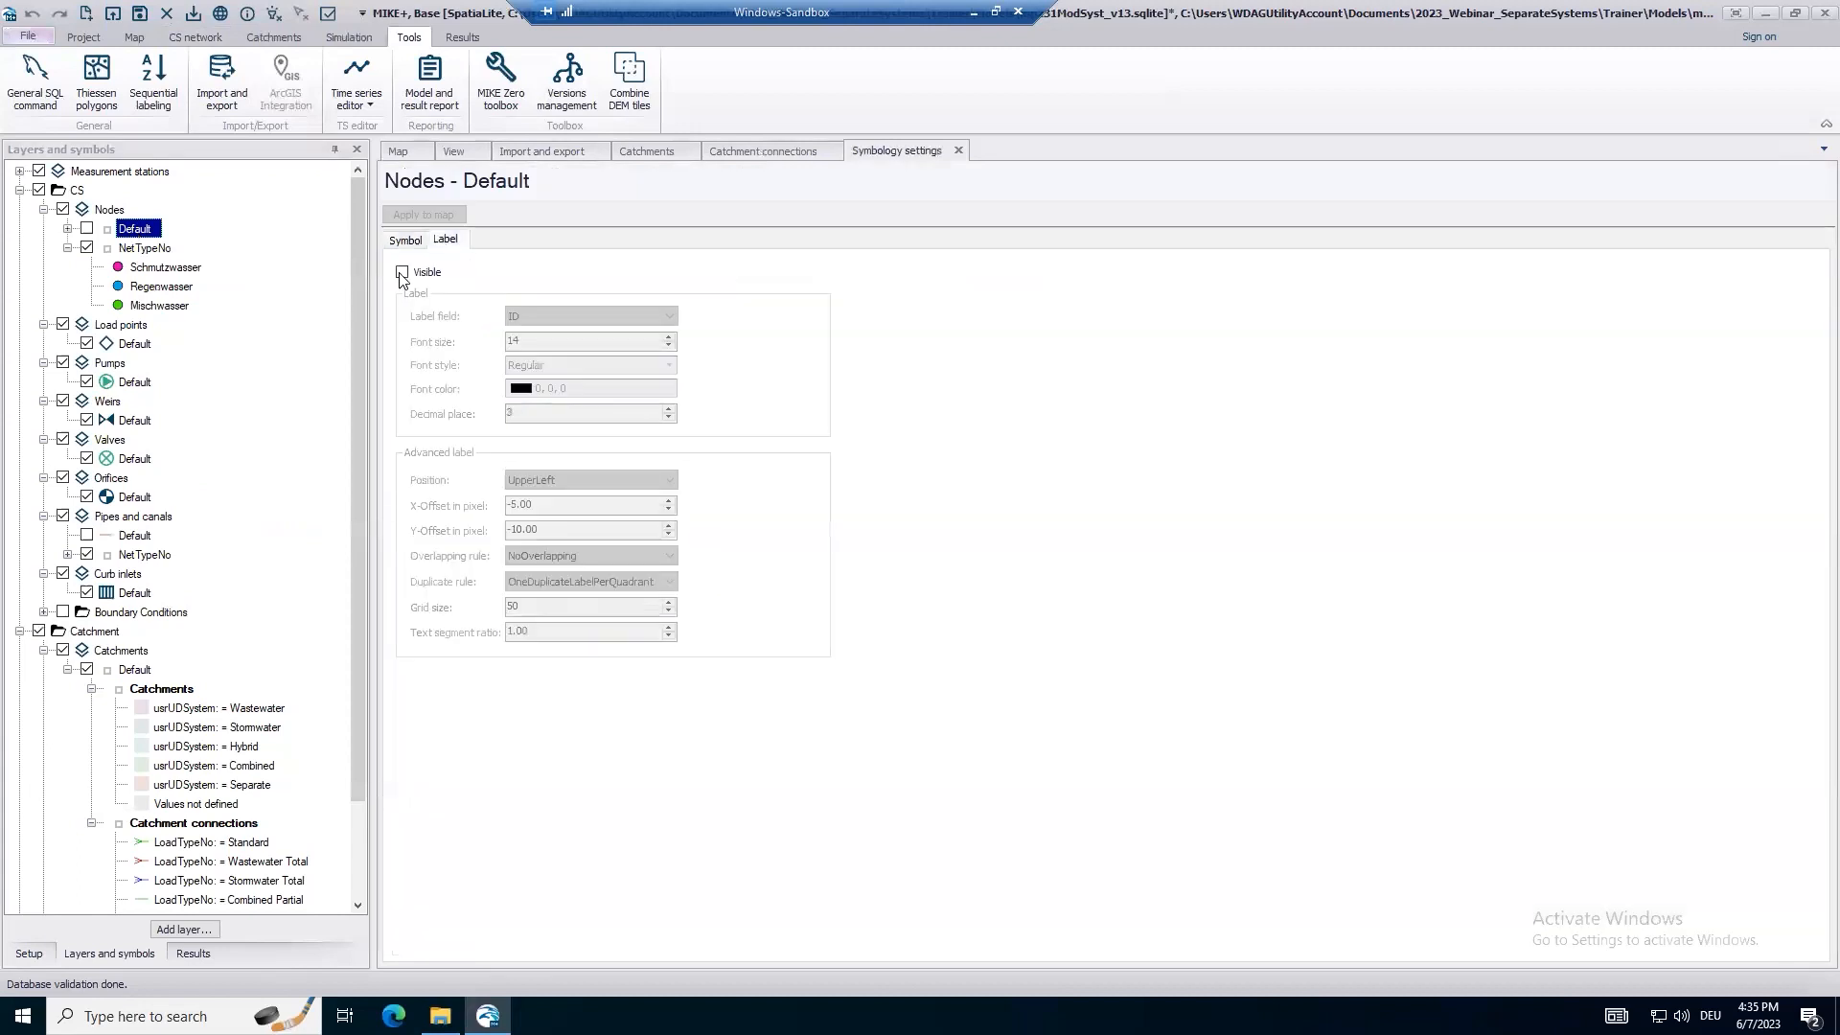
left_click(423, 214)
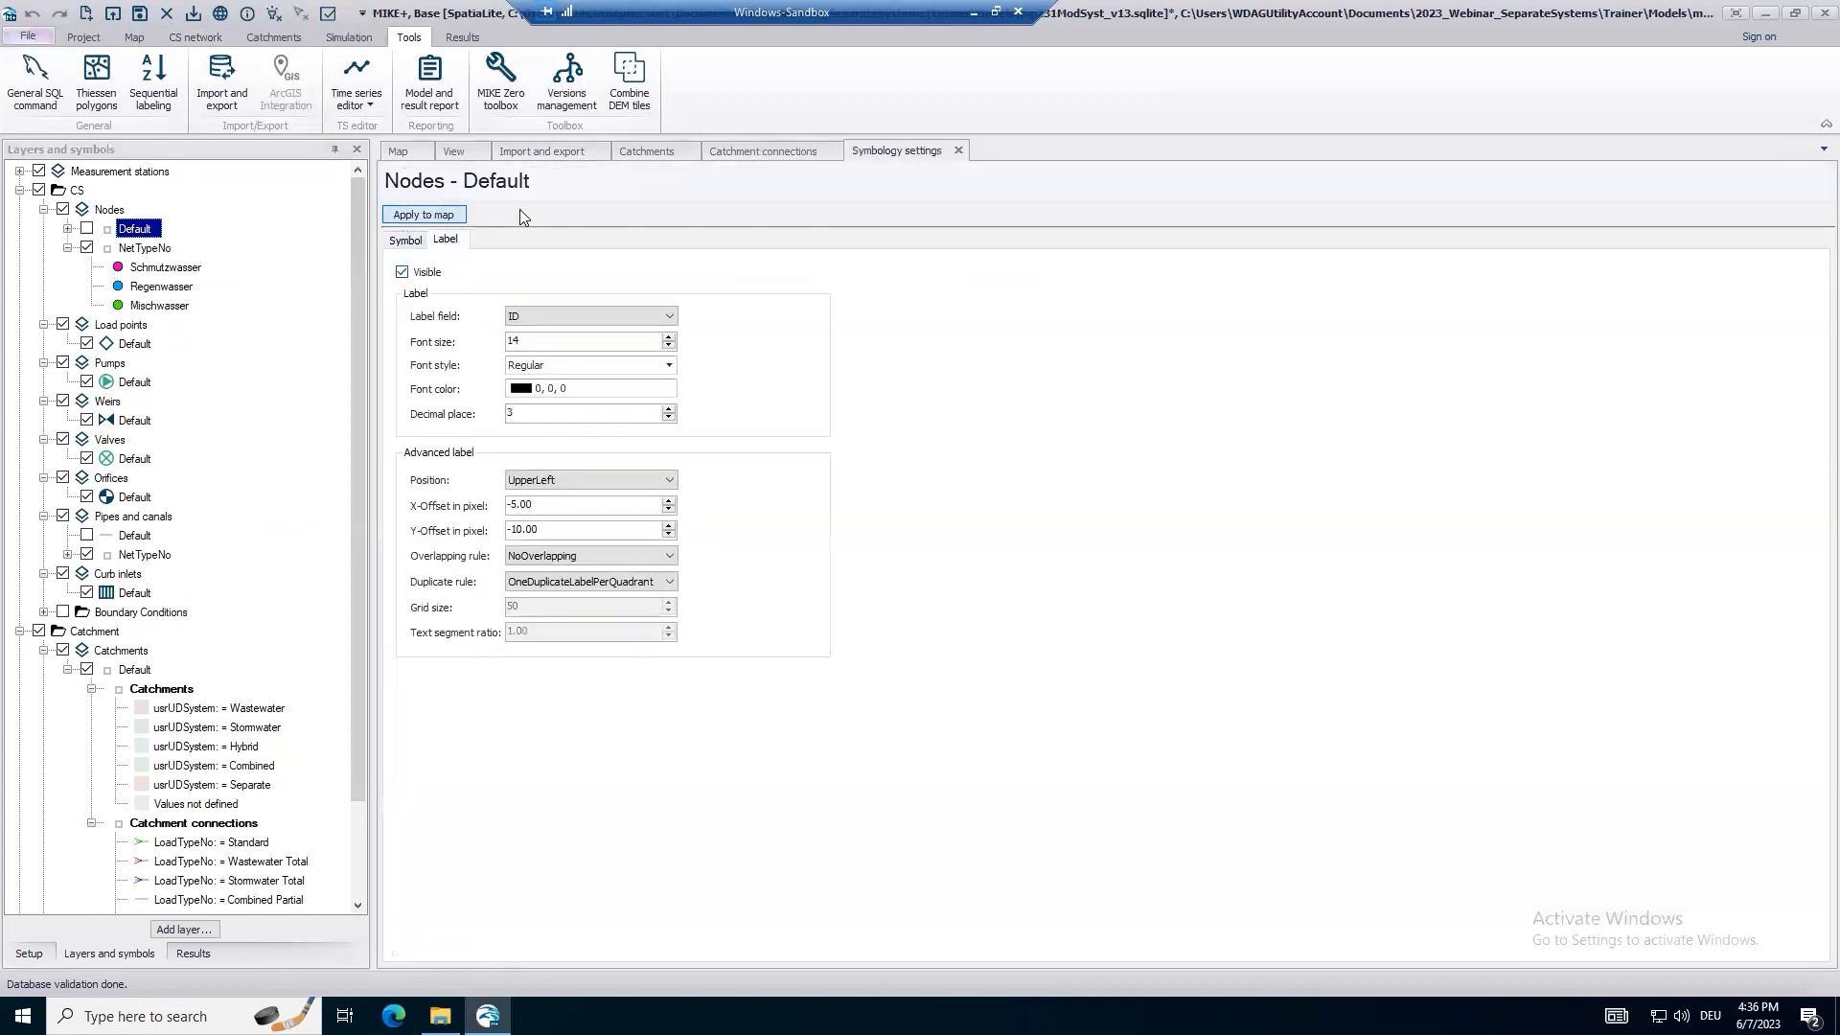
left_click(770, 151)
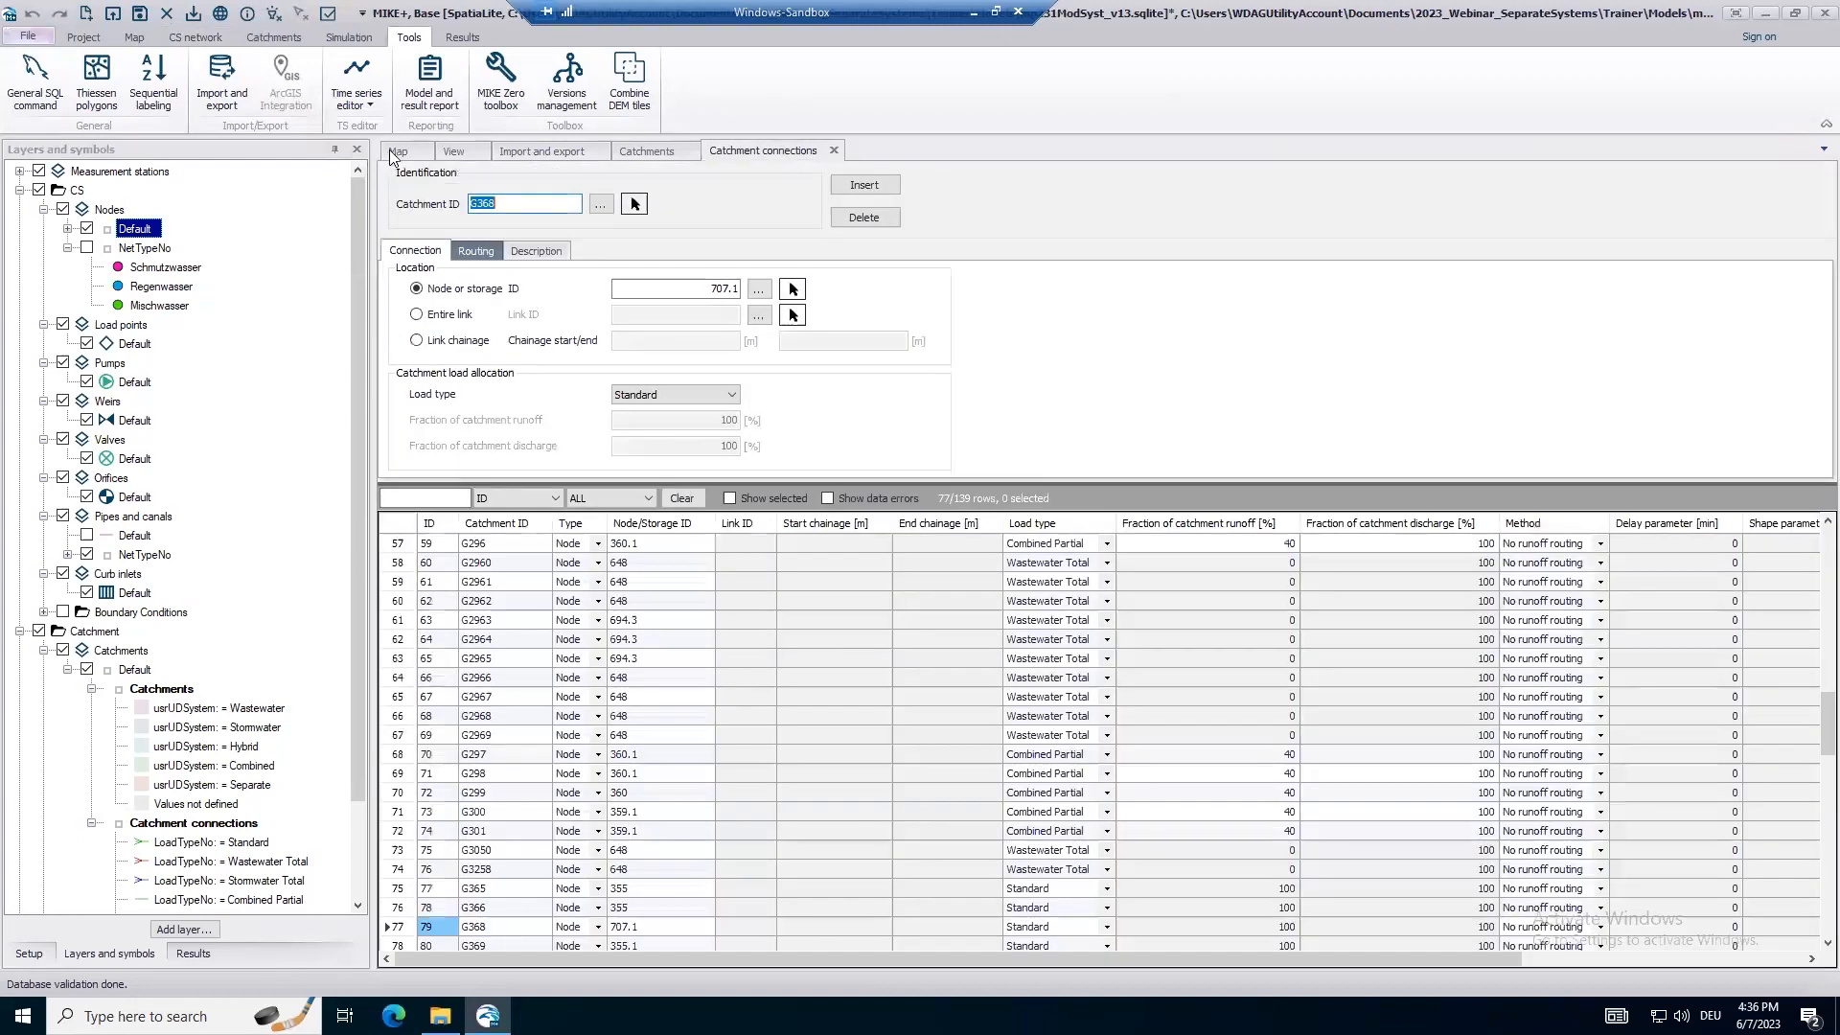
left_click(395, 152)
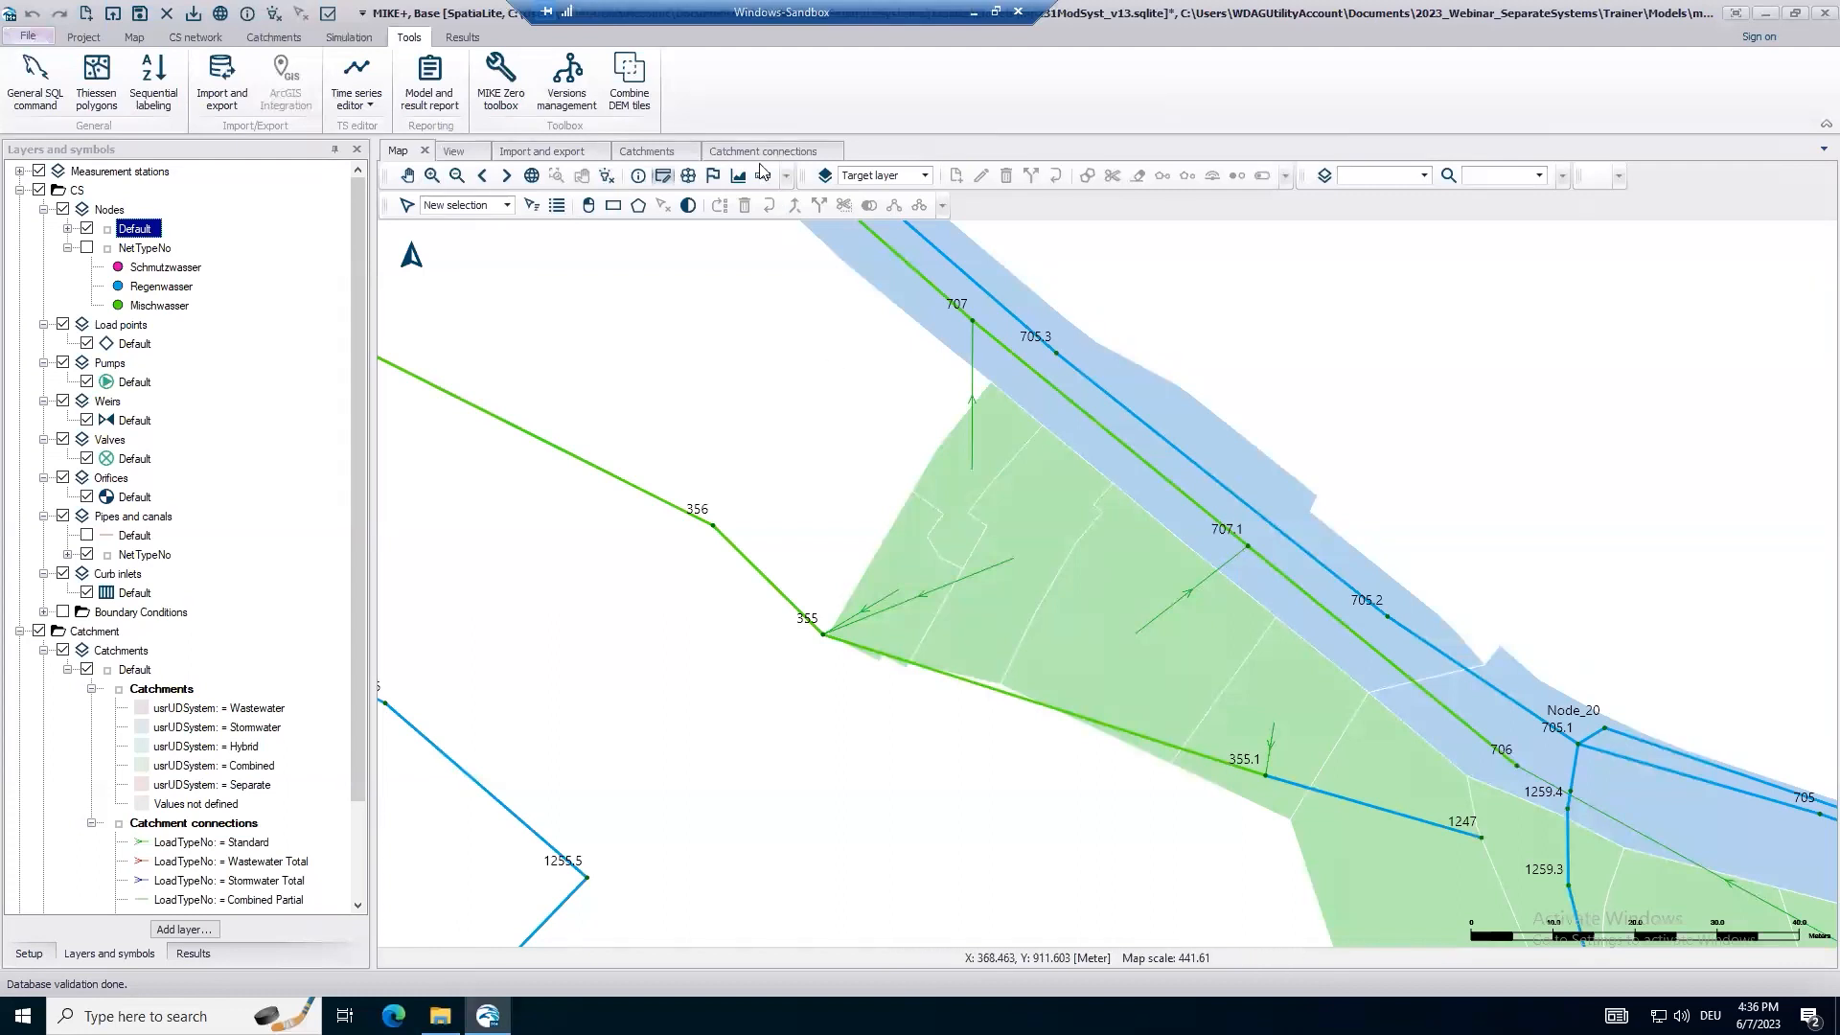
Set the load type of catchment G368's connection to node 707.1 to Combined Partial with a 30% fraction of catchment runoff.
double_click(1210, 564)
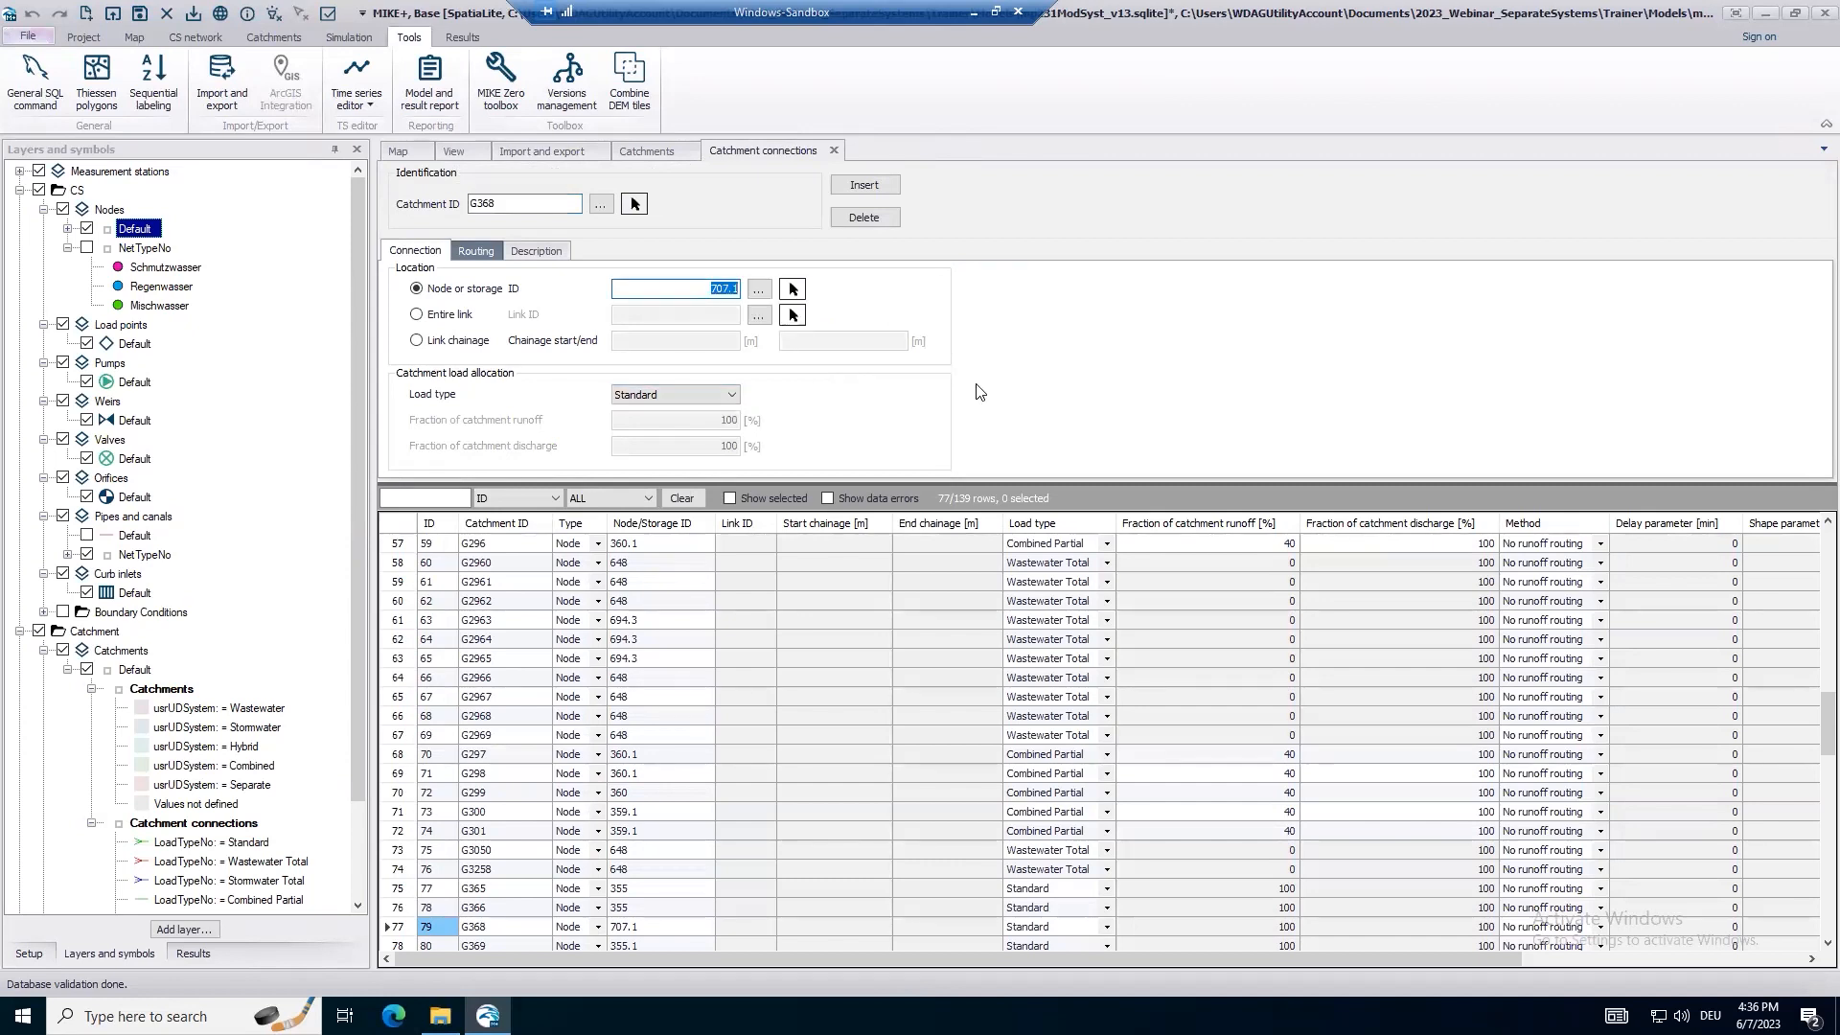
left_click(734, 396)
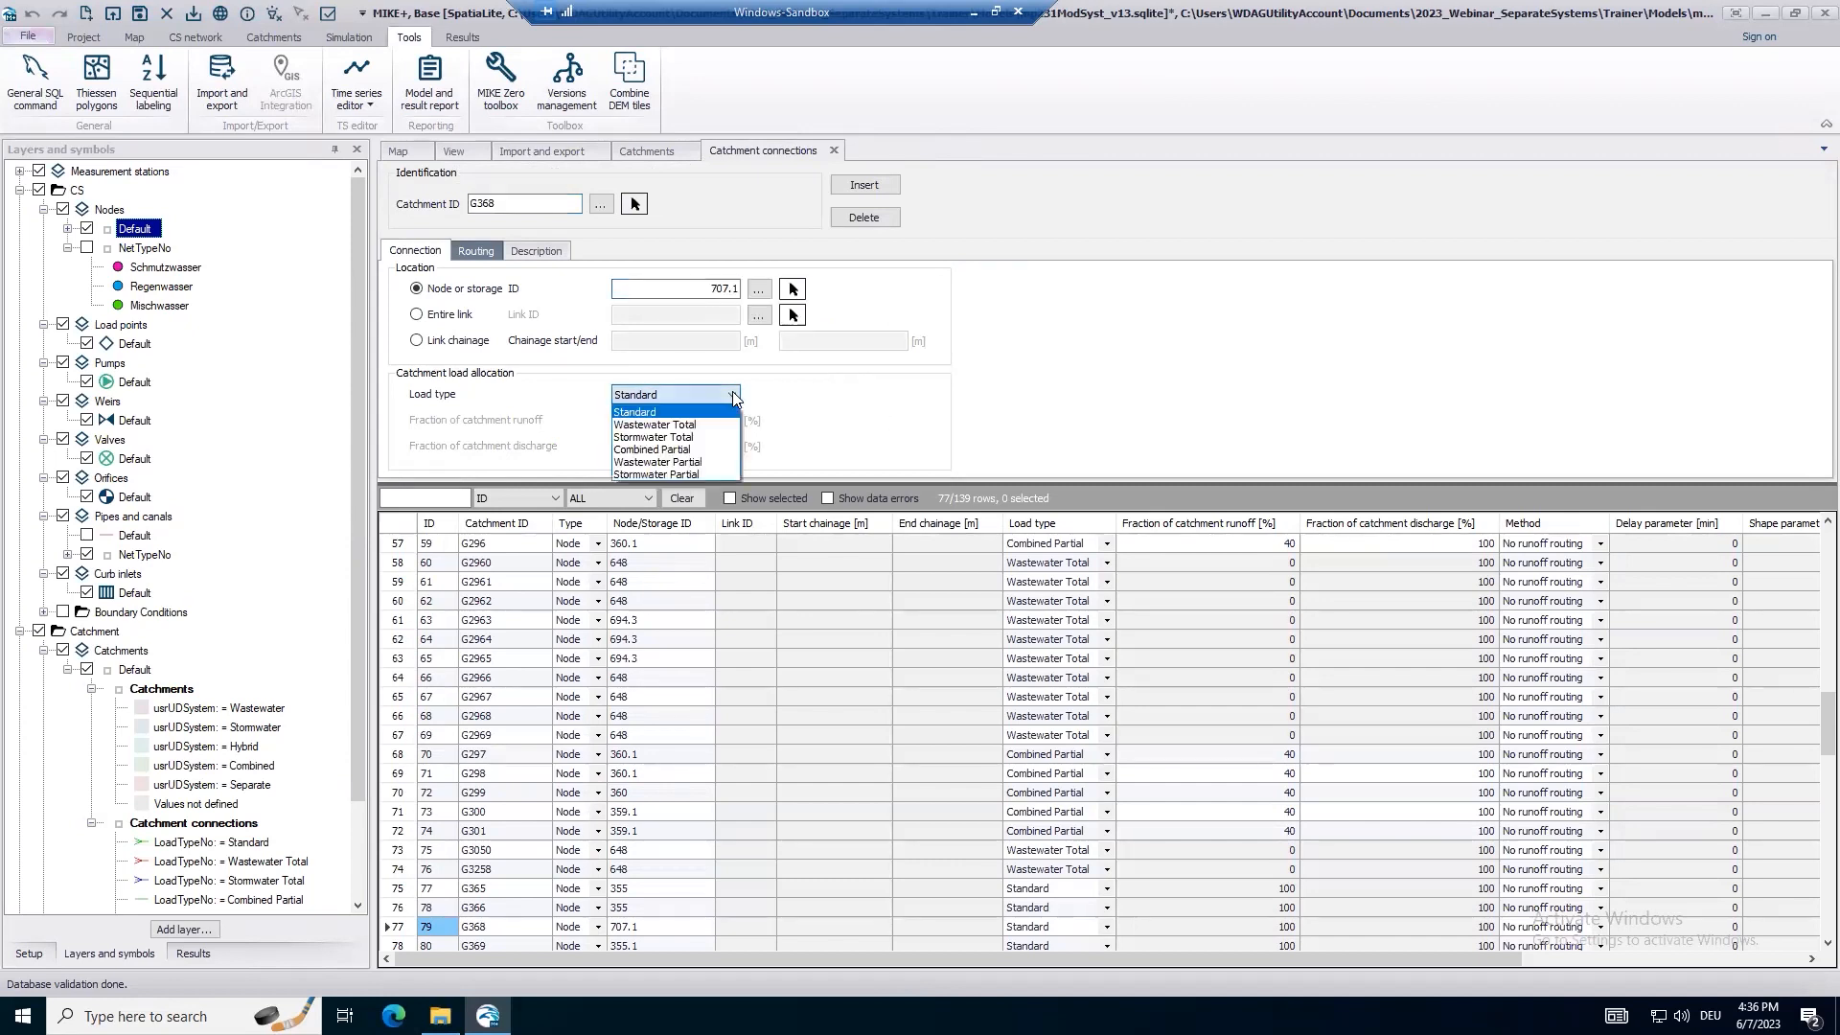
left_click(652, 450)
left_click(690, 449)
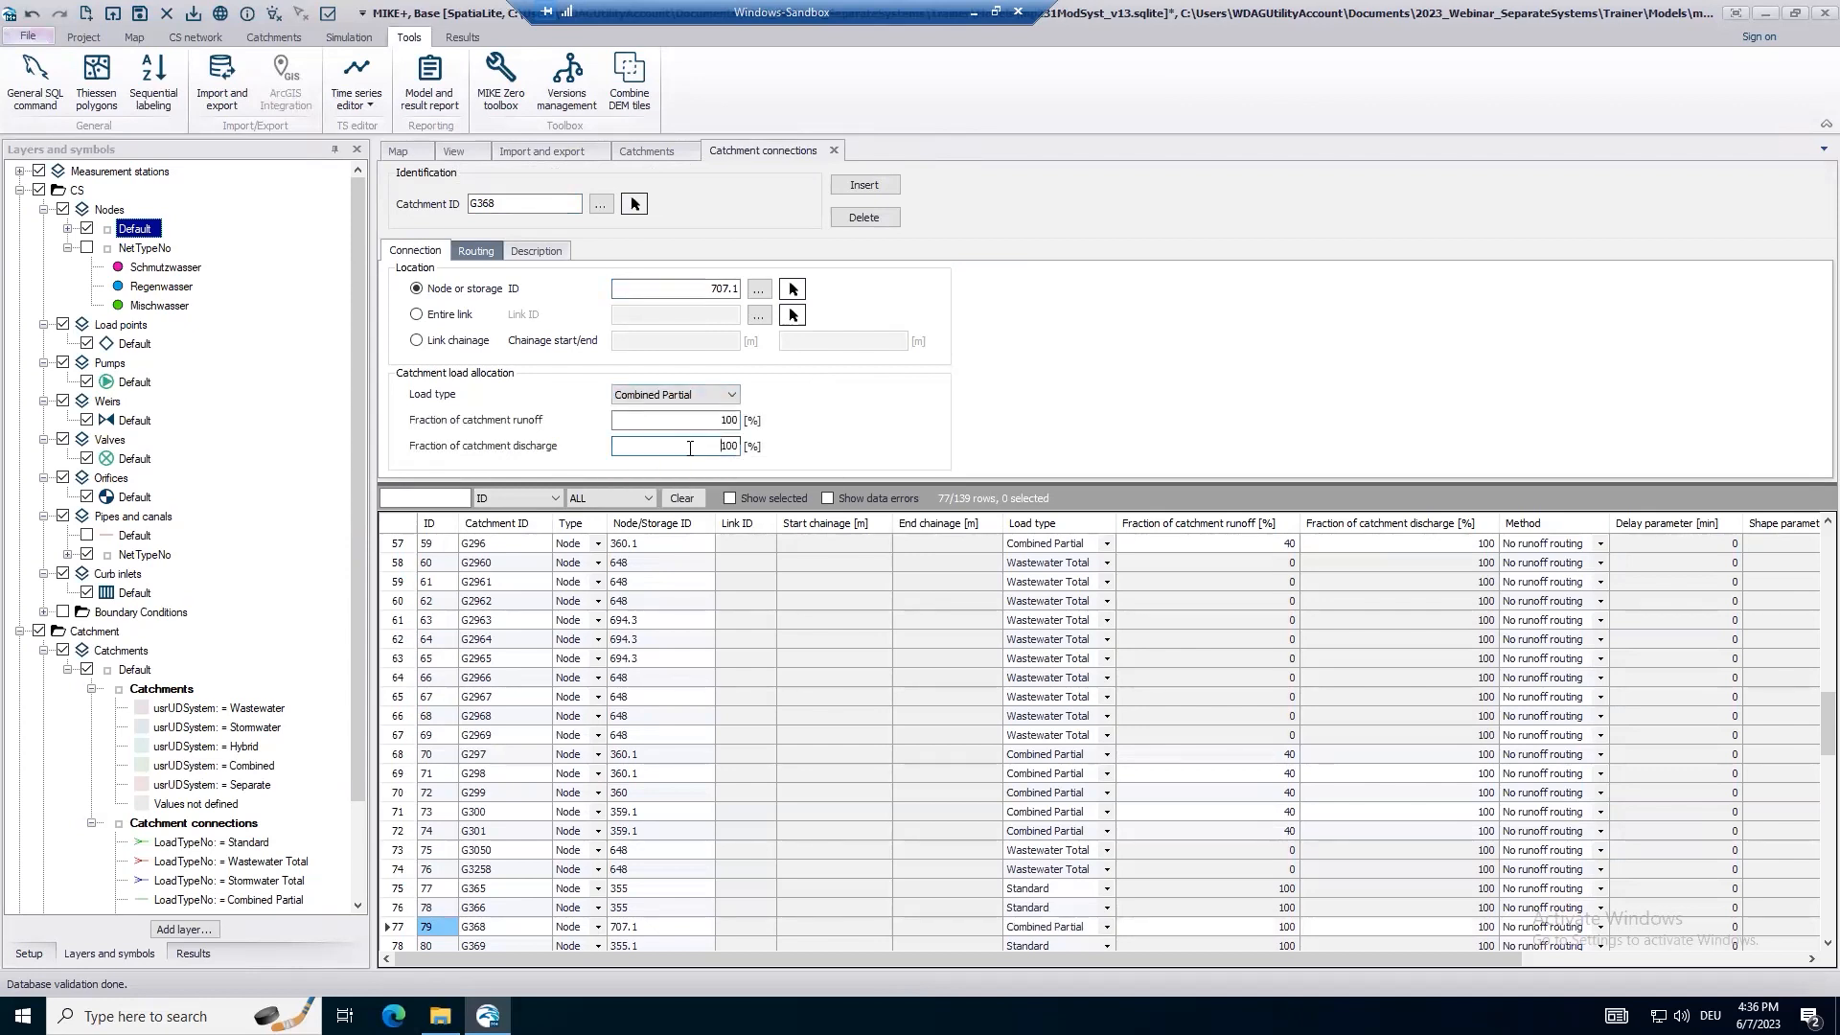
left_click(714, 422)
left_click(688, 292)
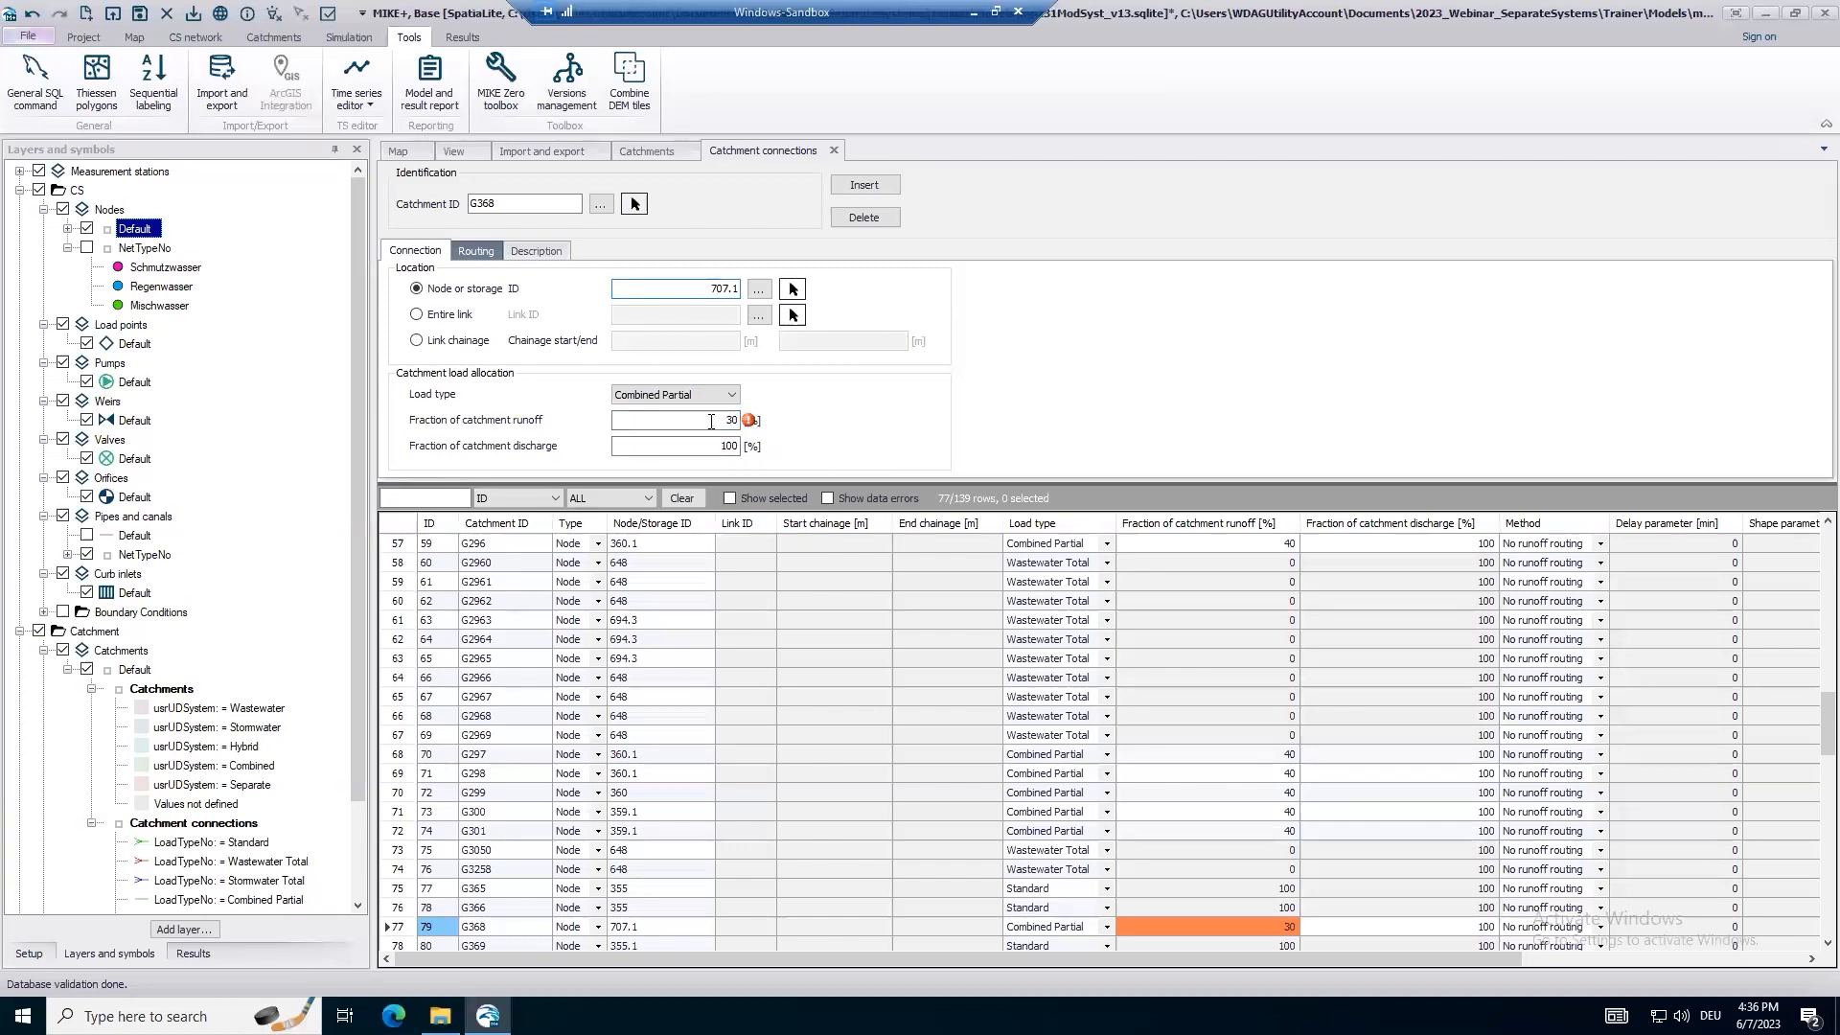
mouse_move(752, 426)
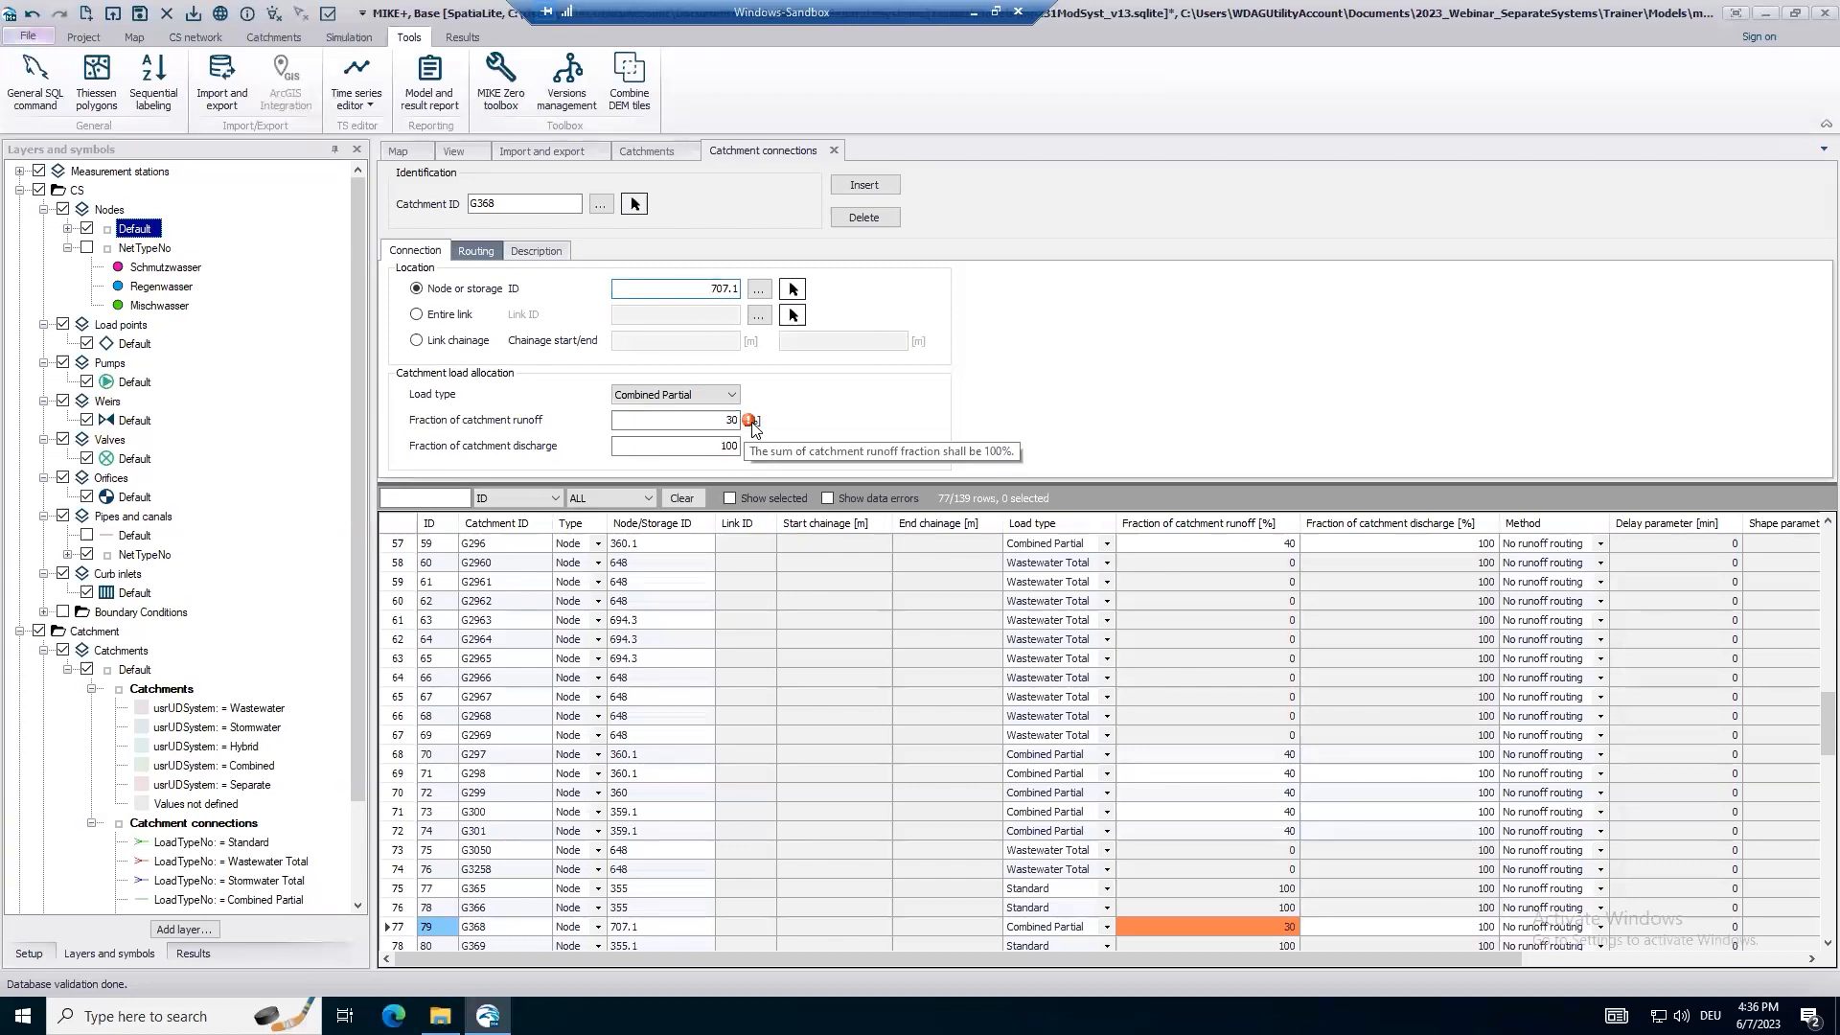
Add a second connection from catchment G368 to stormwater node 705.2 on the map, keeping the existing one.
left_click(397, 151)
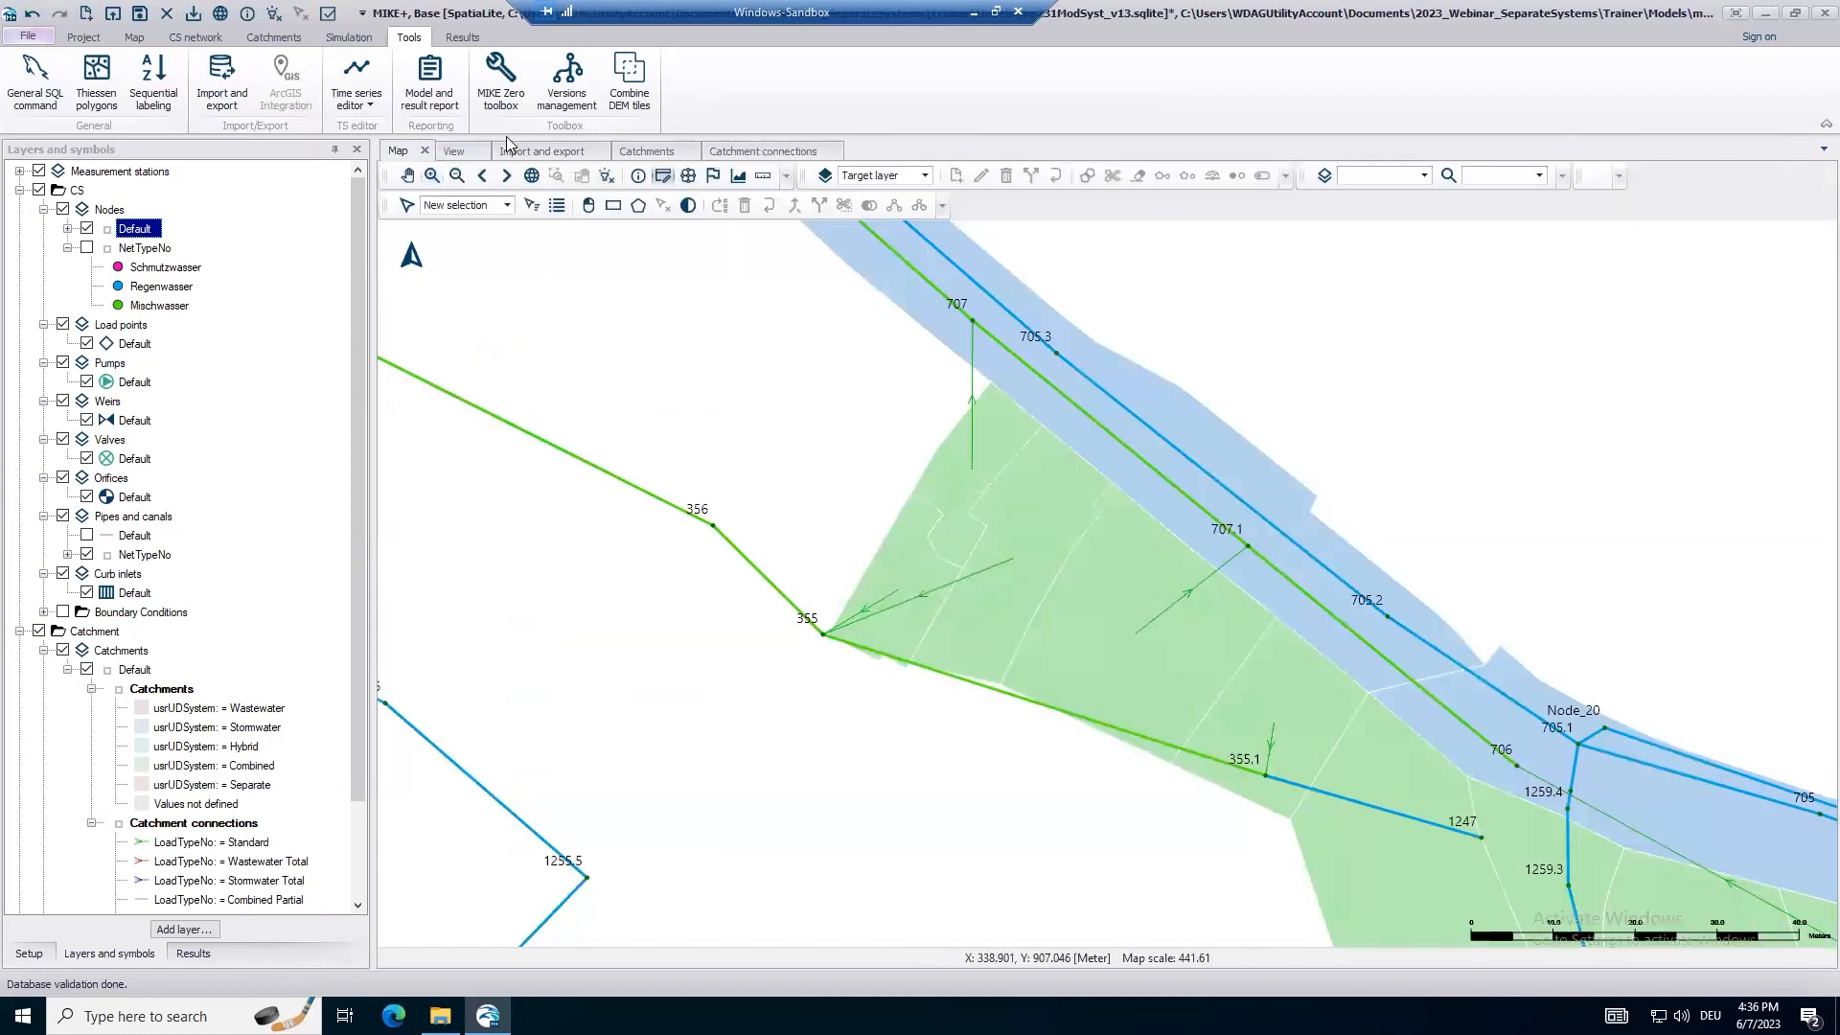
left_click(268, 38)
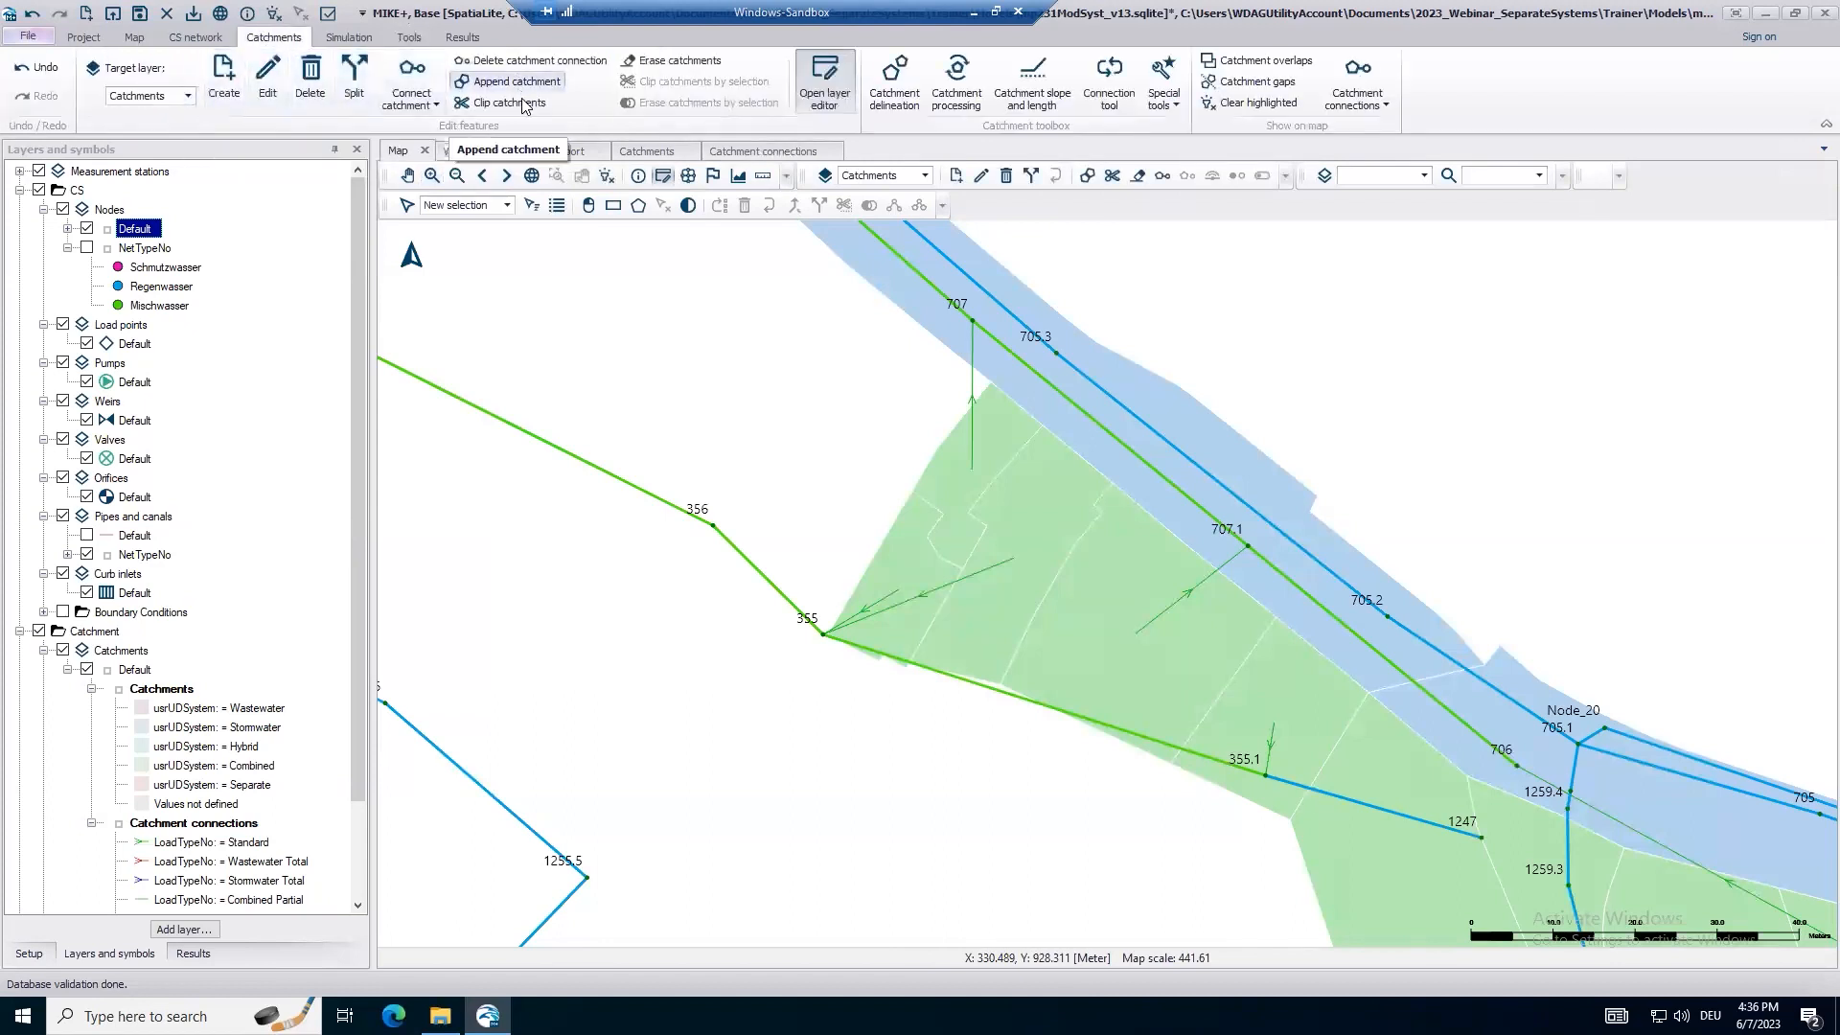
left_click(437, 107)
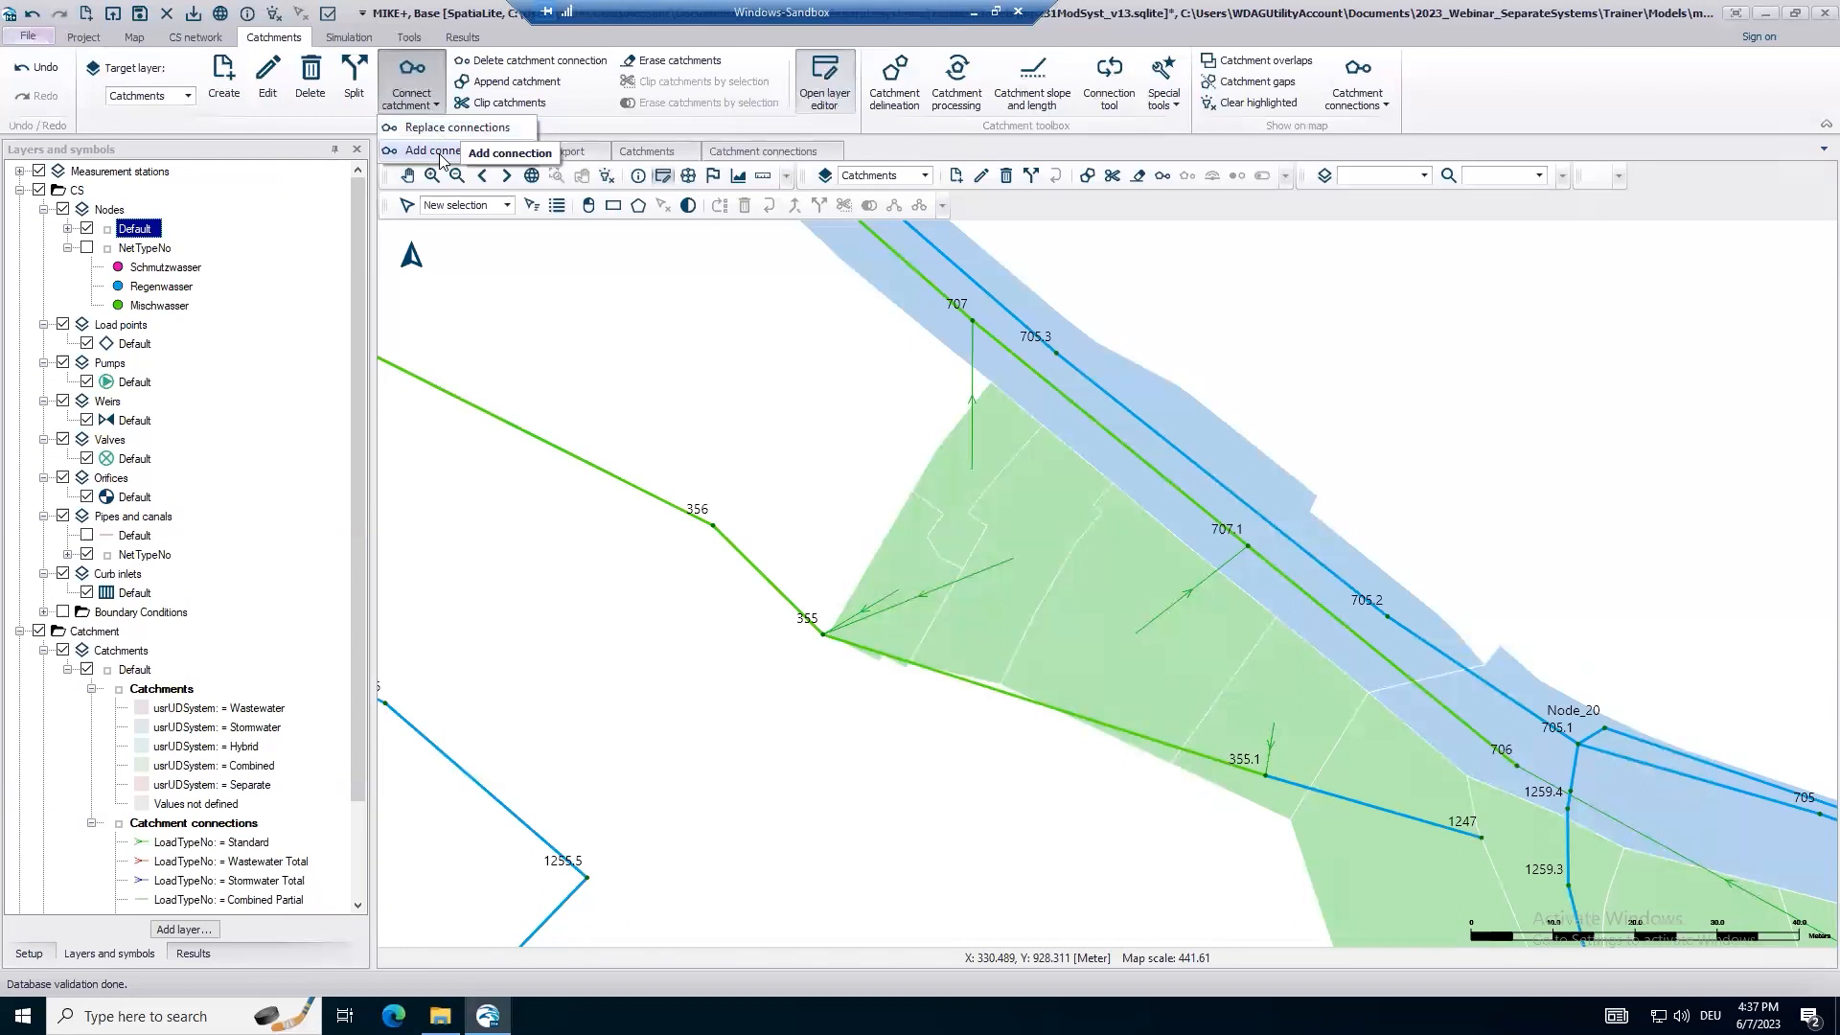
left_click(444, 150)
left_click(1146, 631)
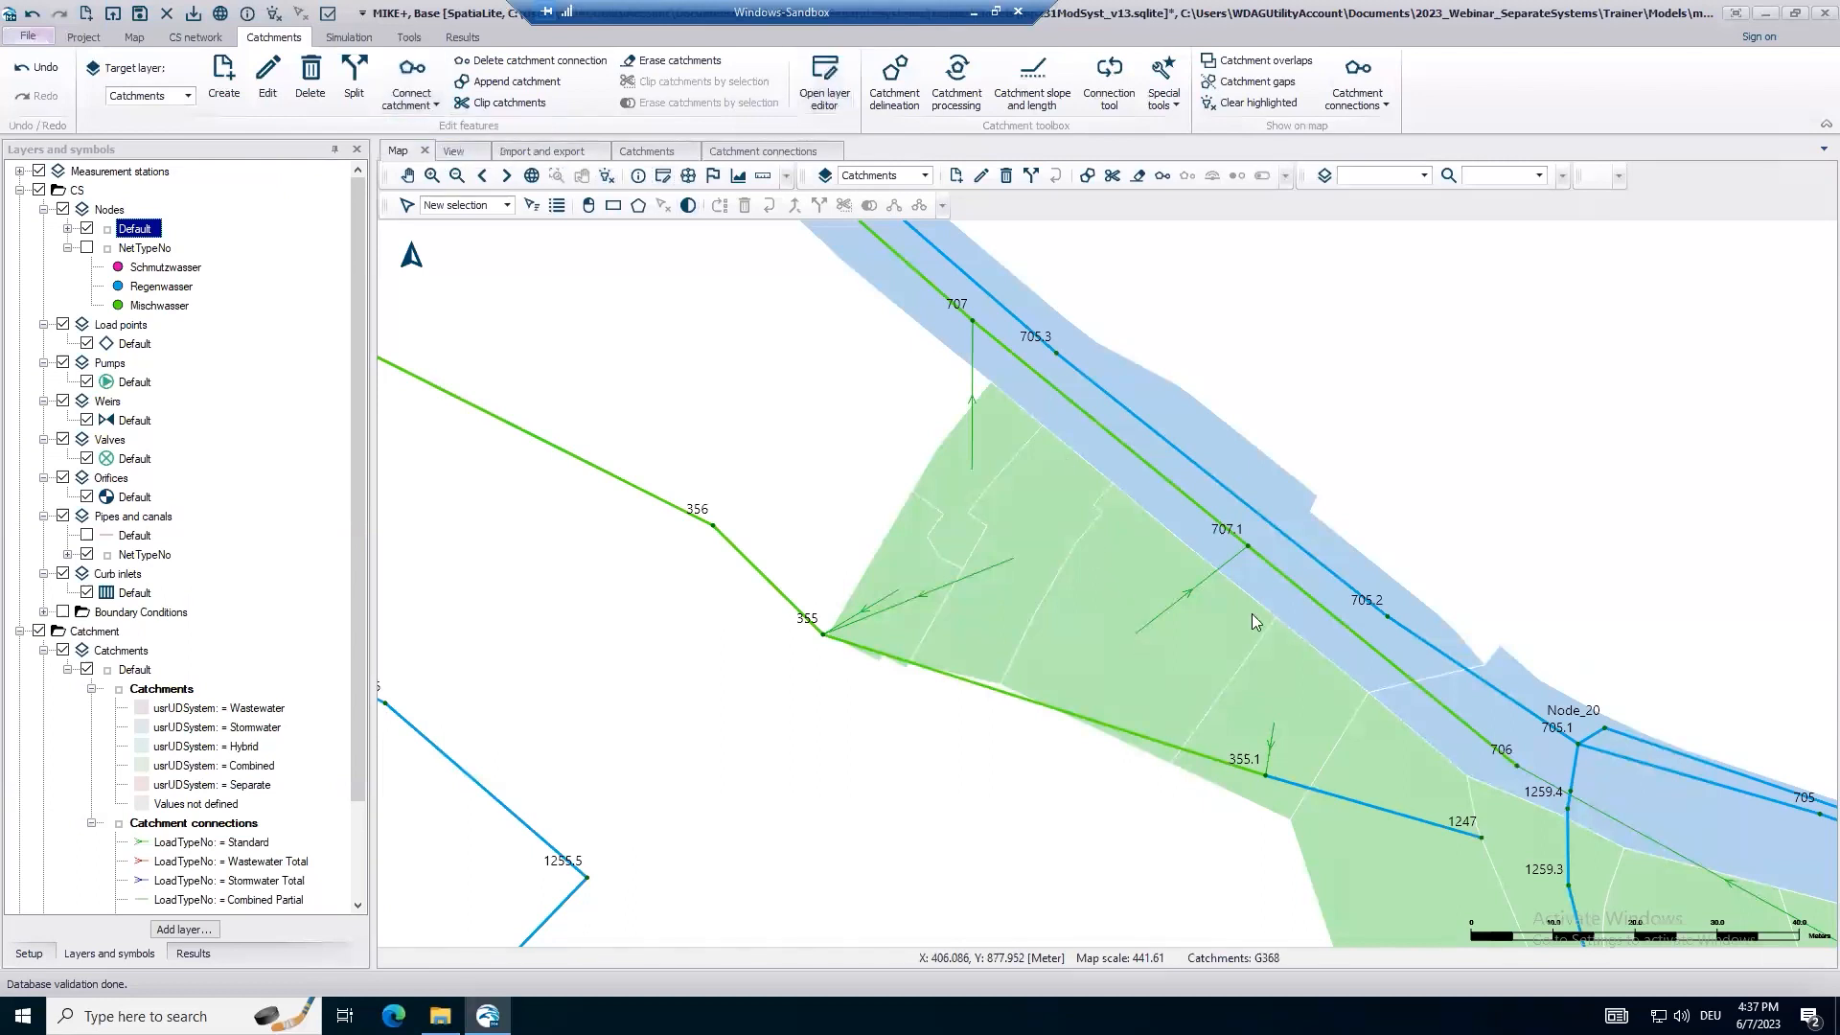
left_click(1388, 618)
Set catchment G368's new connection to node 705.2 to load type Stormwater Partial with a 70% fraction of catchment runoff.
left_click(663, 178)
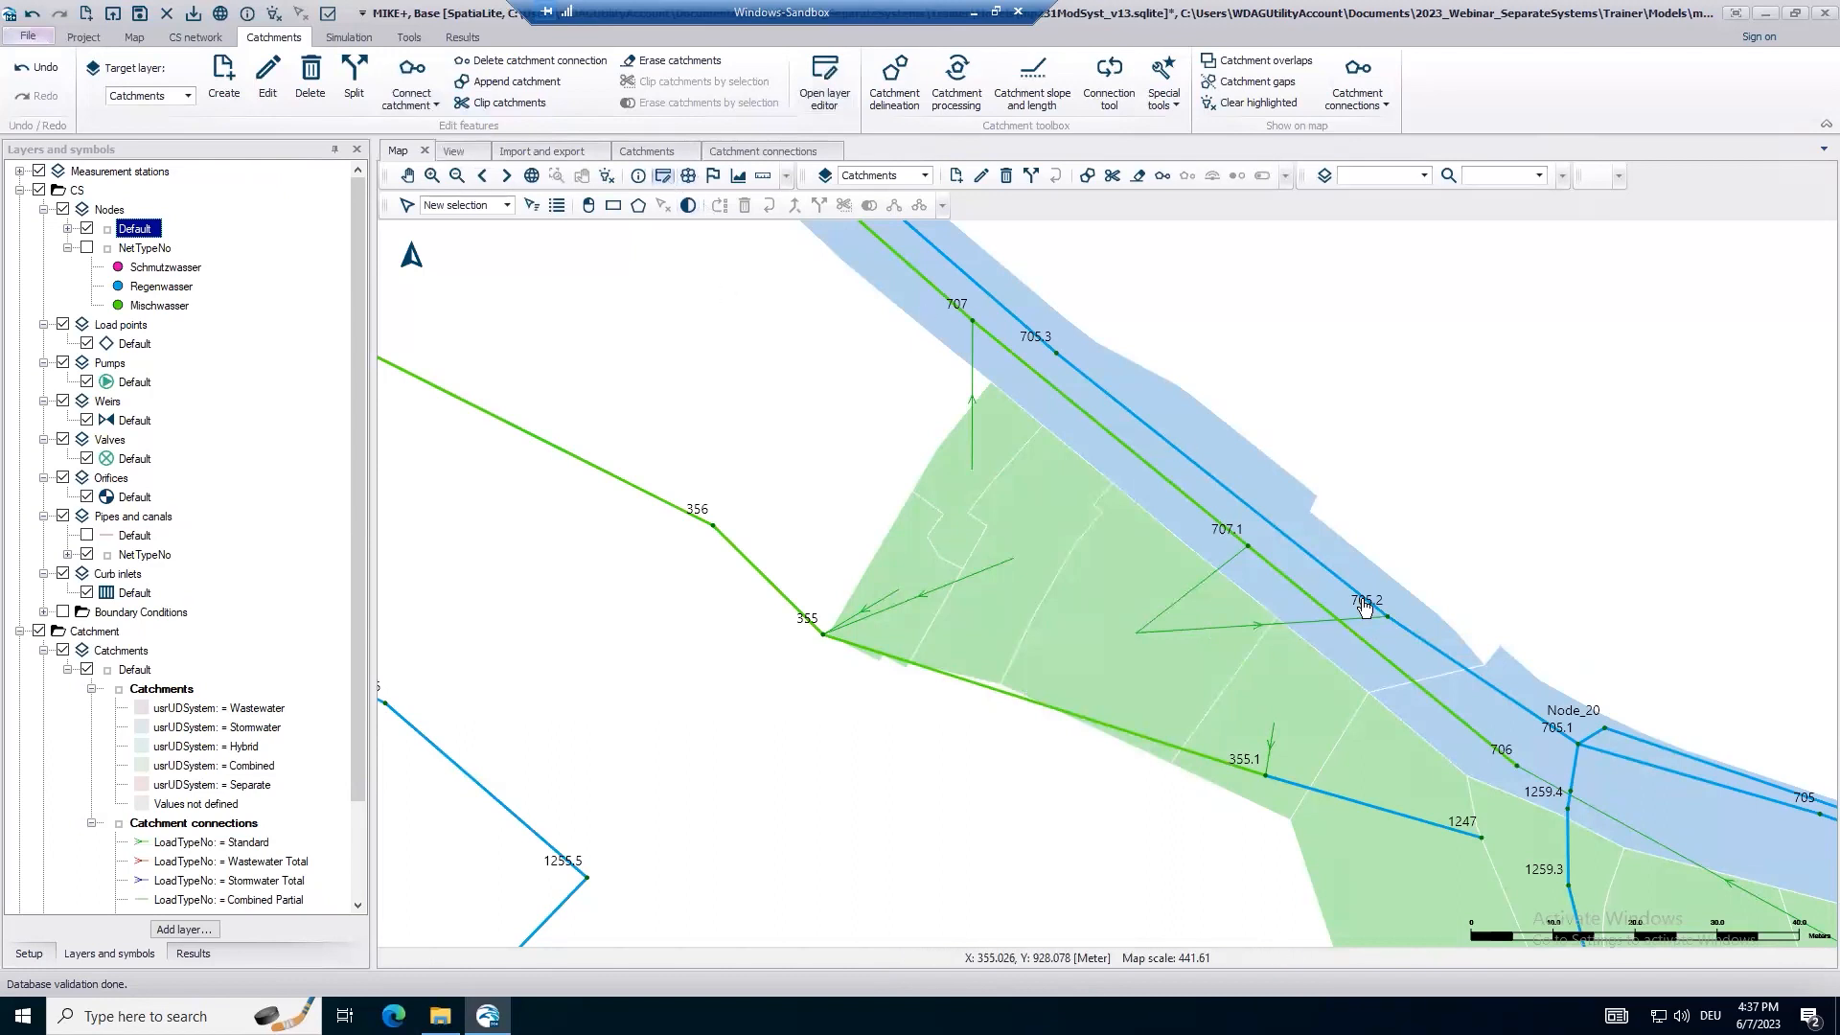
left_click(1263, 623)
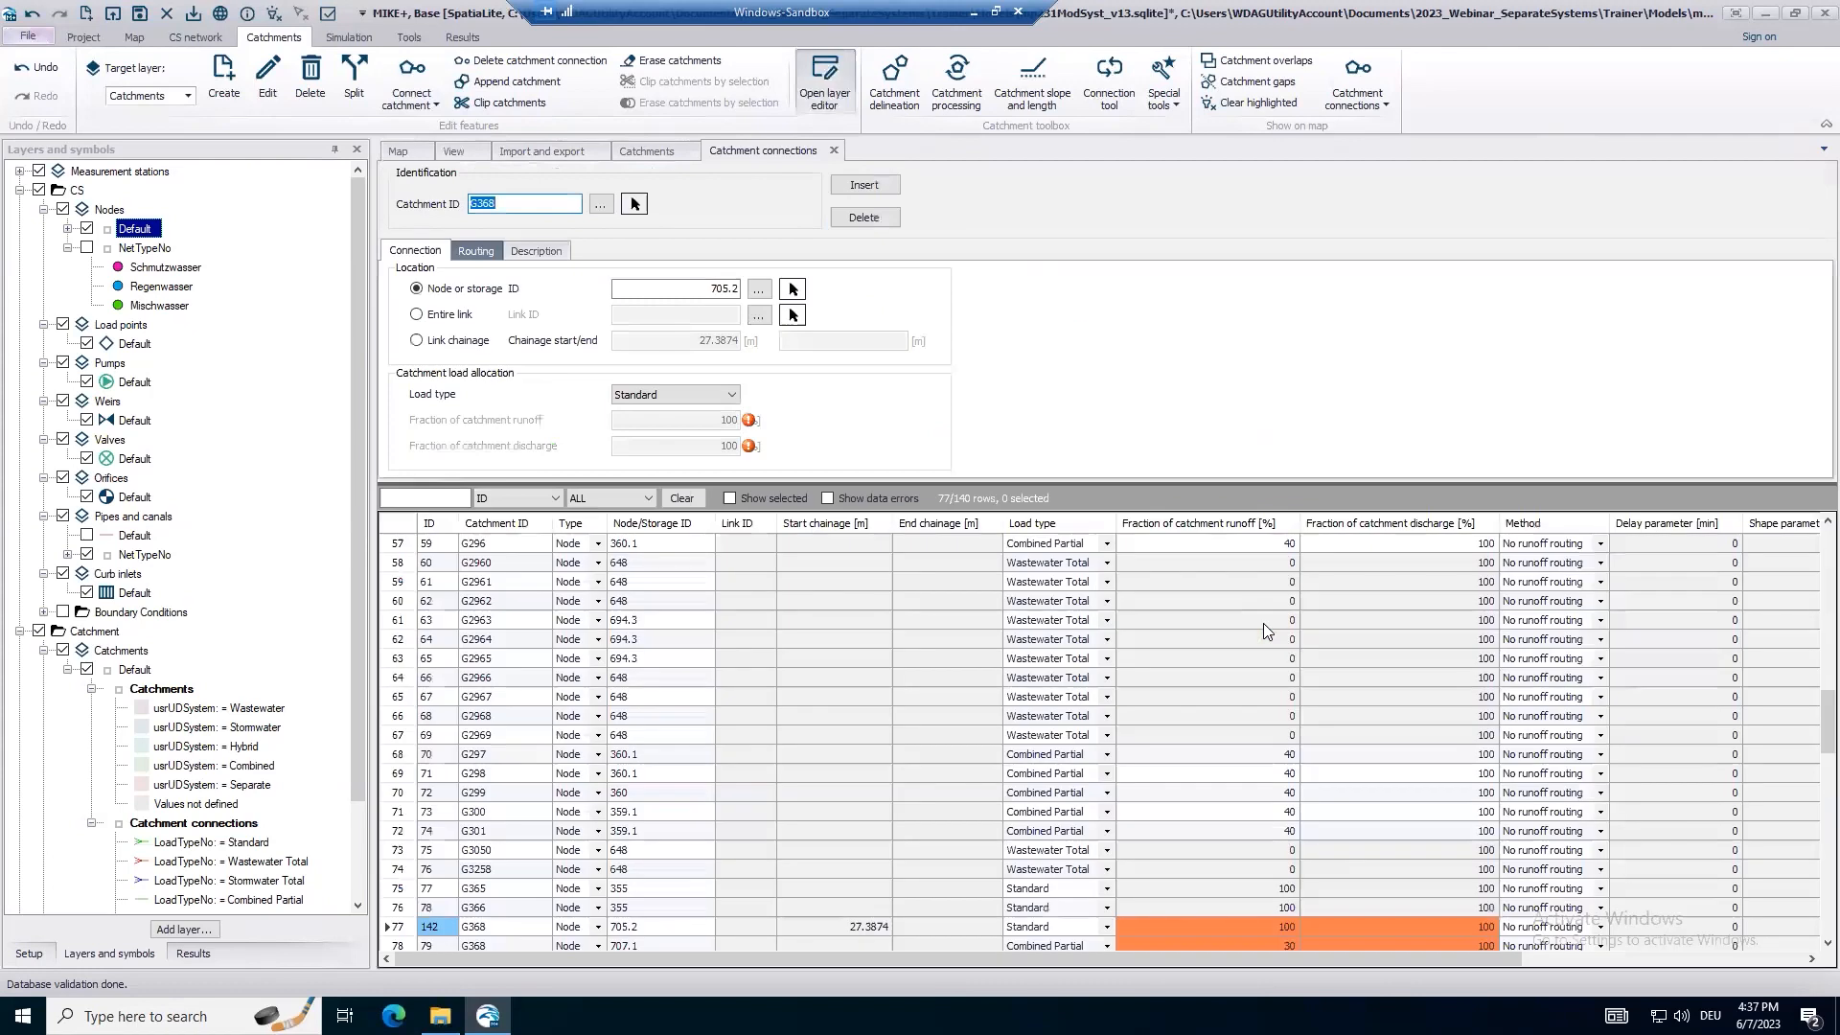
left_click(398, 155)
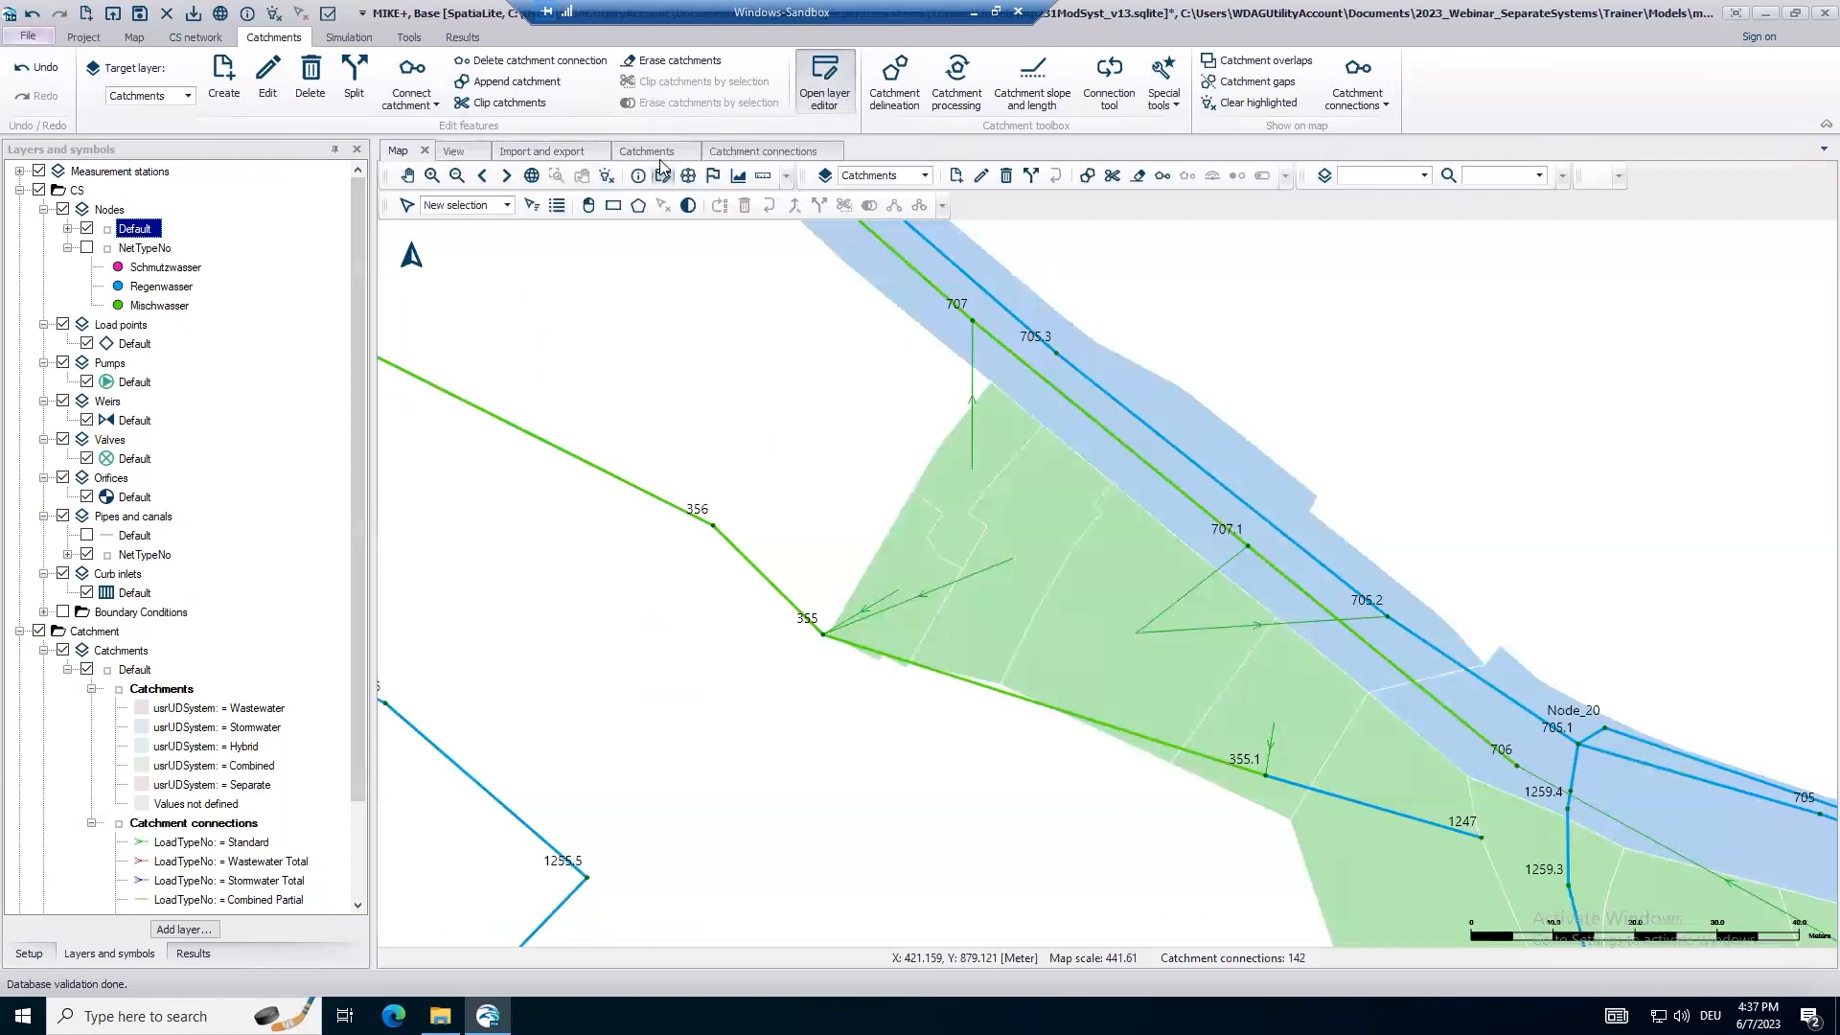
left_click(723, 154)
left_click(719, 391)
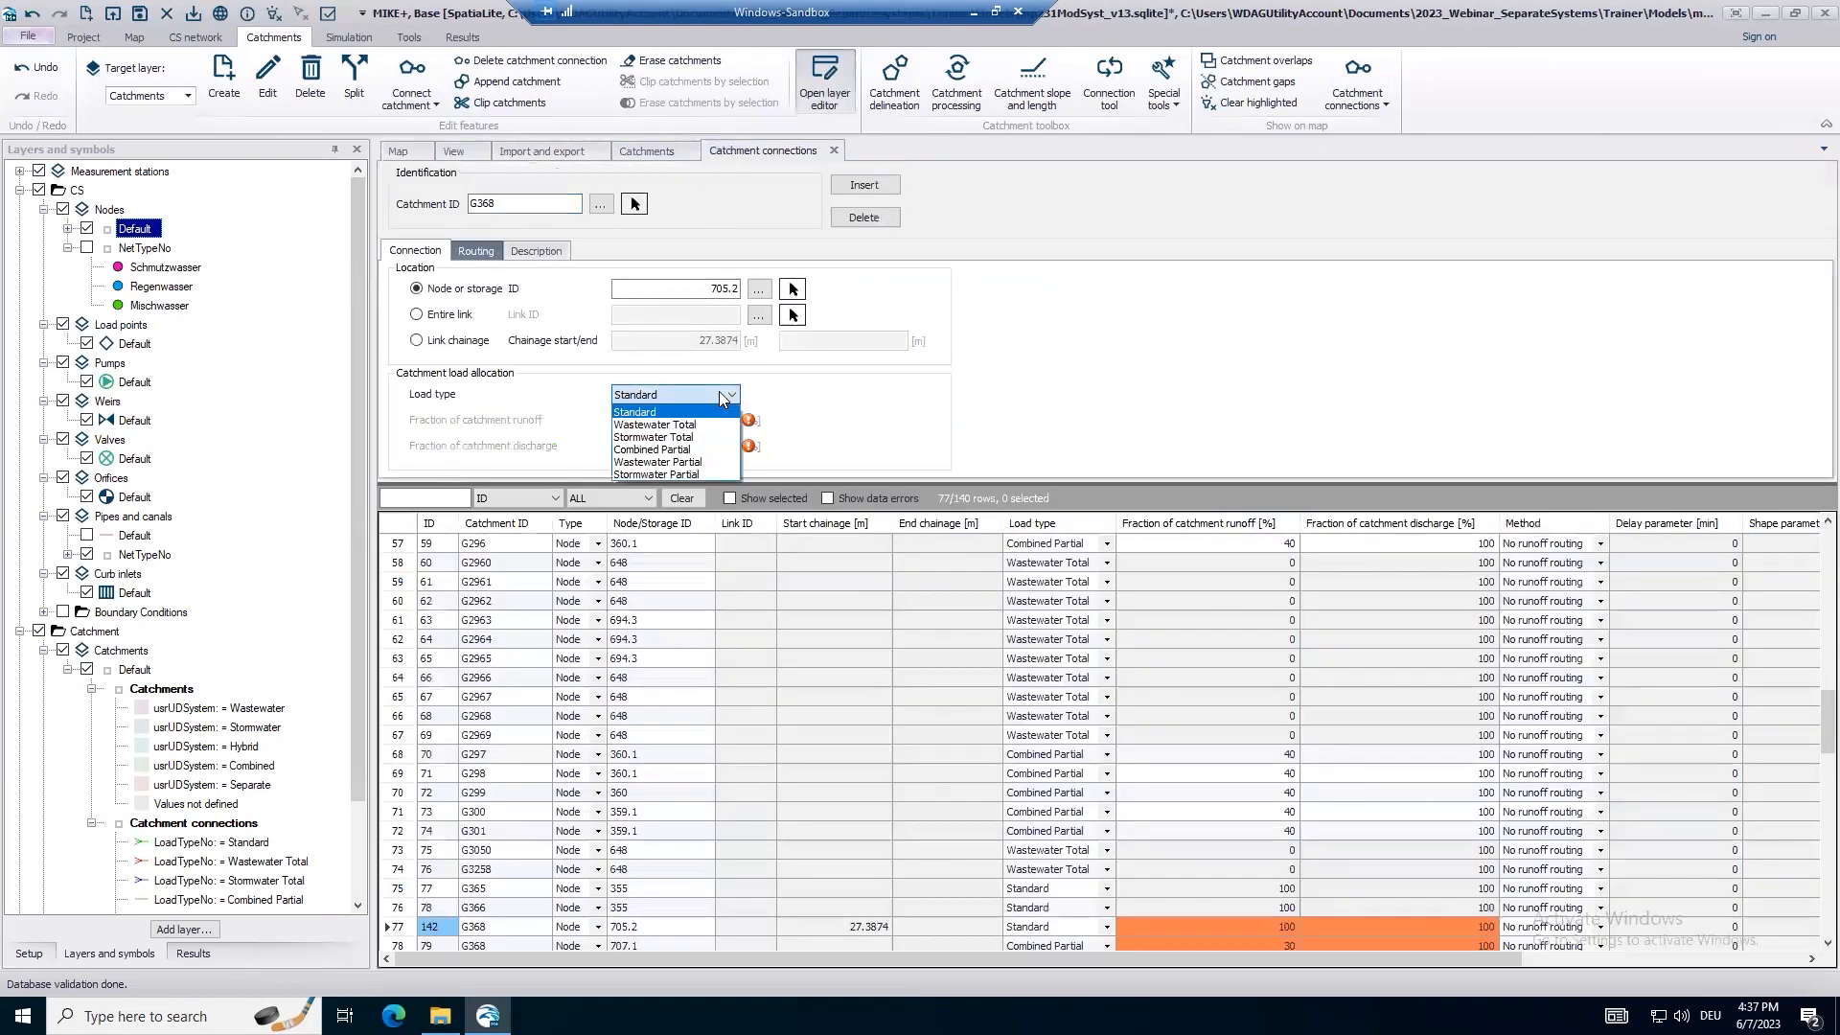
left_click(690, 473)
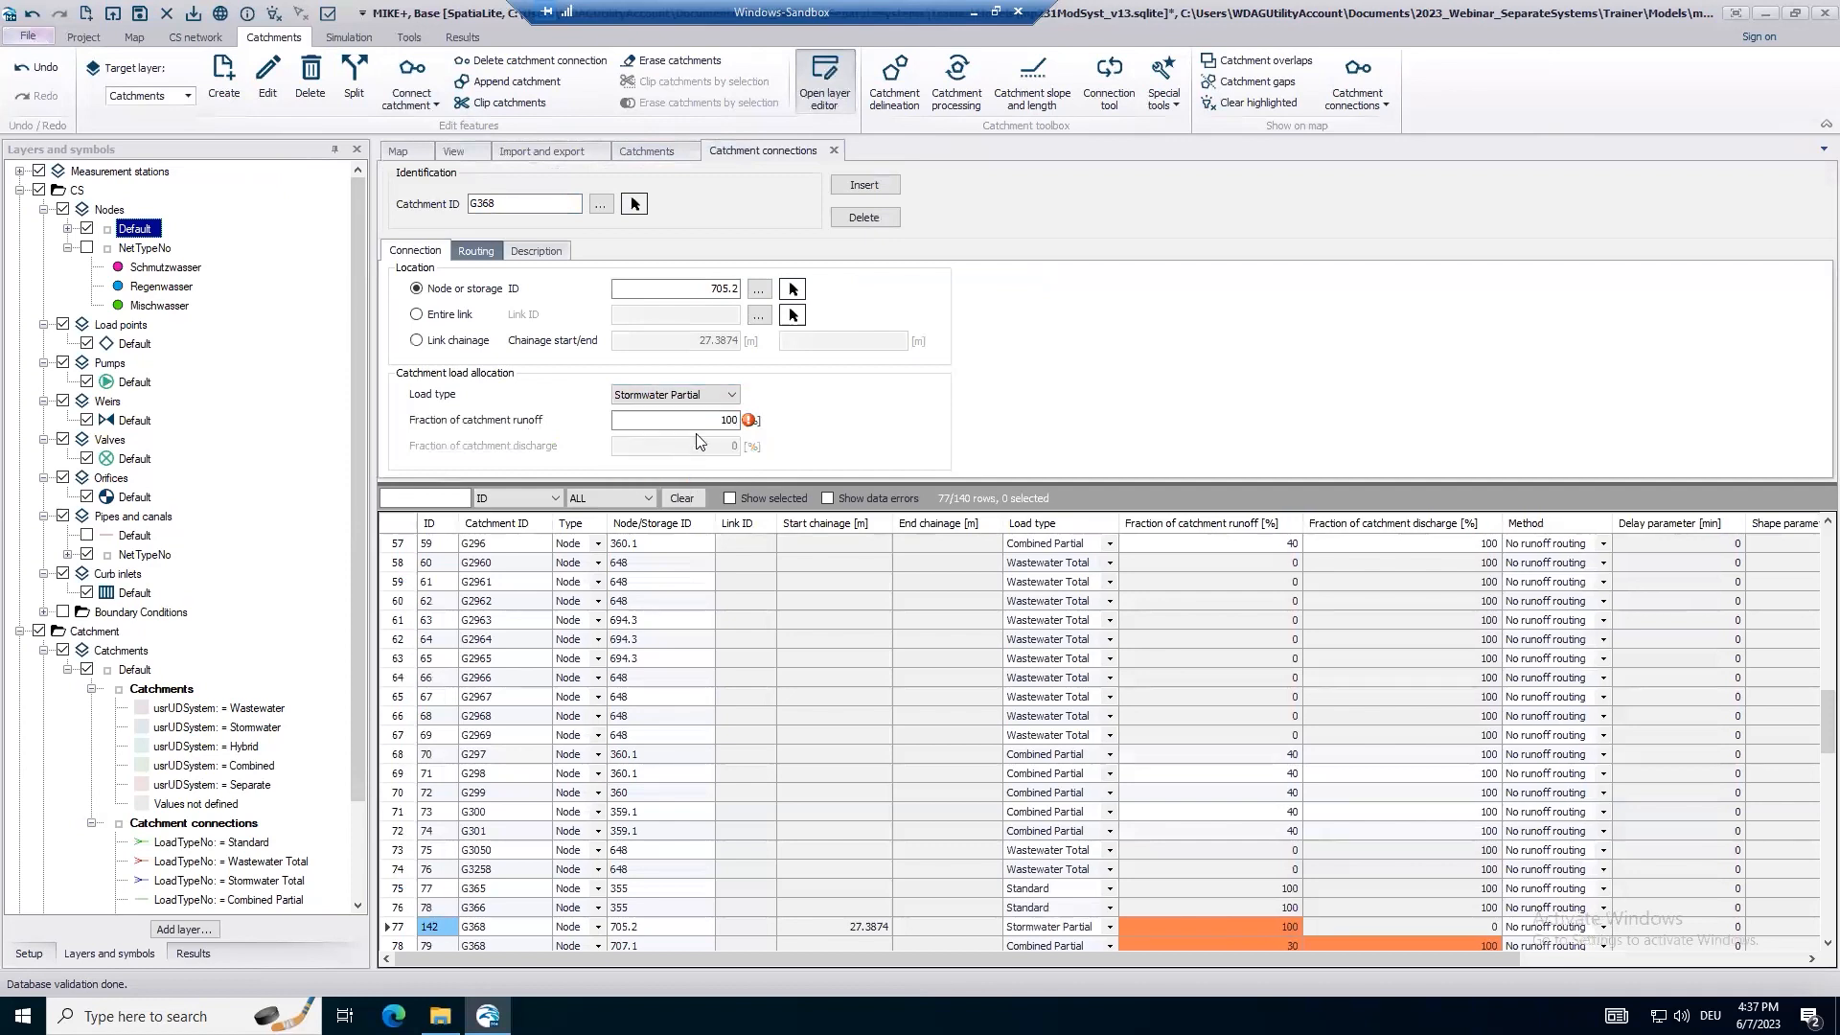
left_click_drag(696, 419, 819, 418)
type("70")
left_click(699, 285)
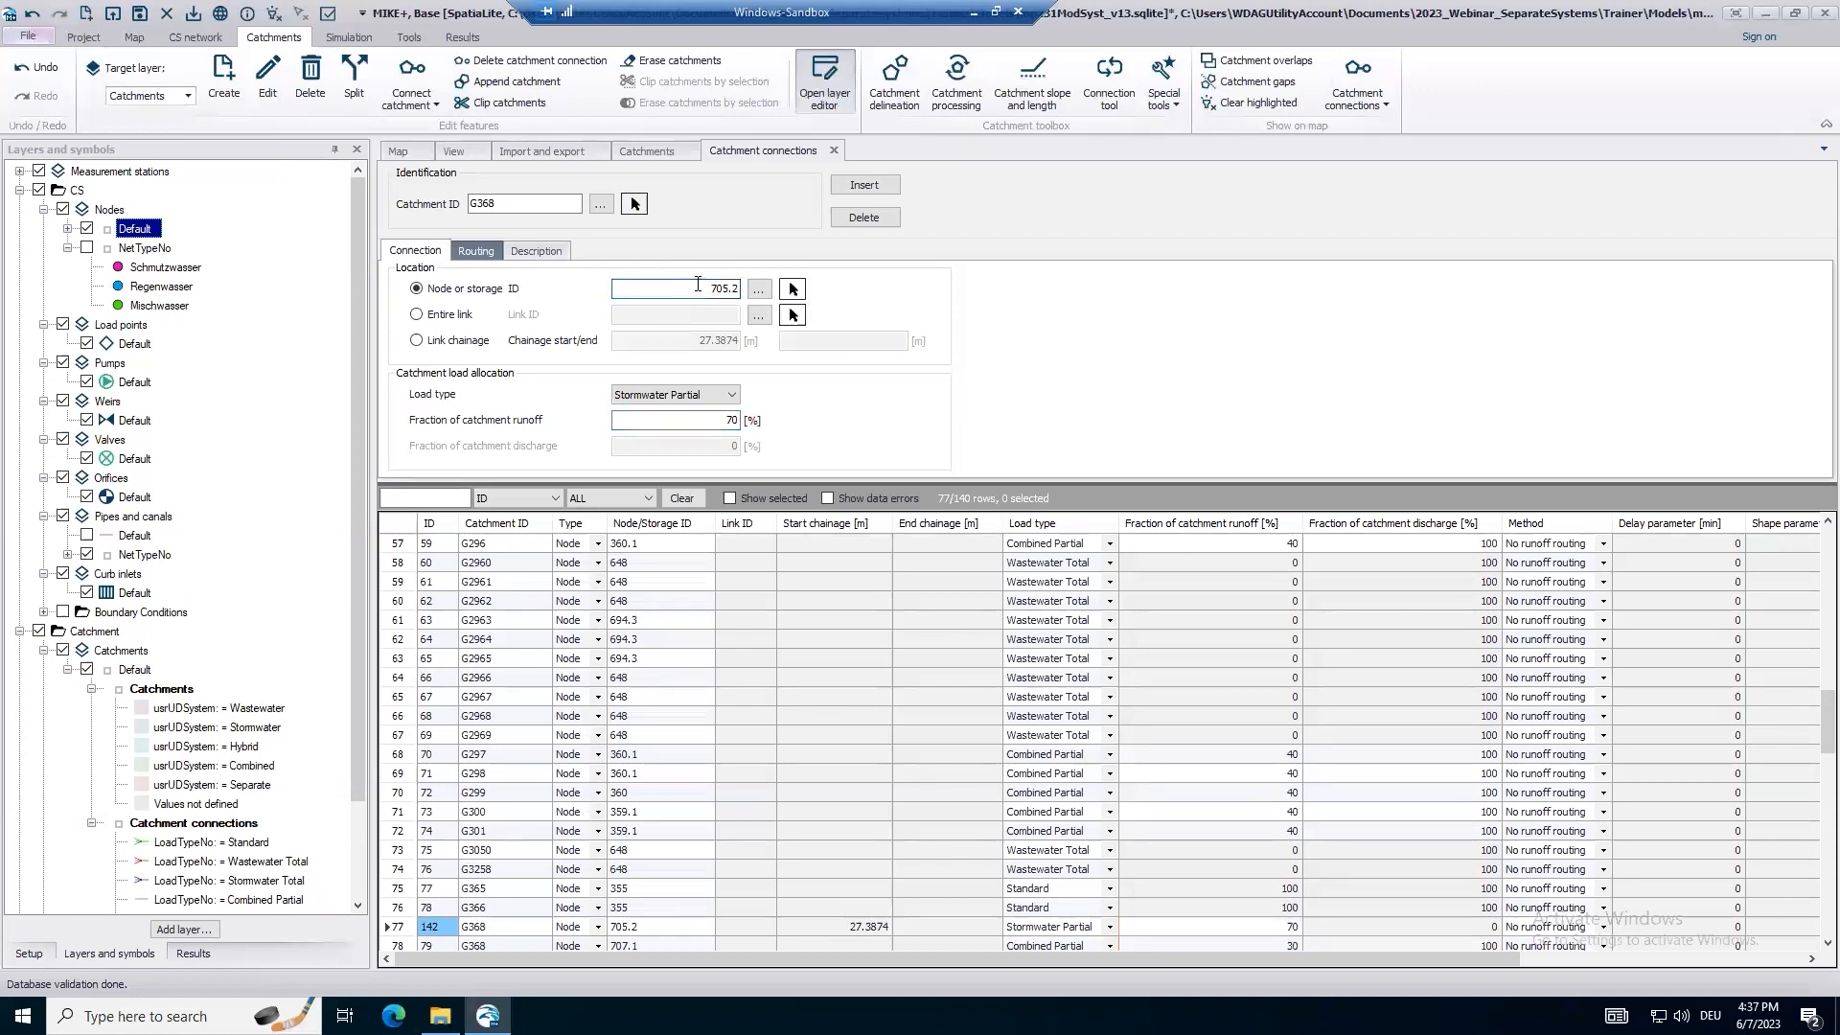
Return to the map and examine the long stormwater catchment G291 along nodes 705.2 to 705.7 and its connection.
left_click(395, 152)
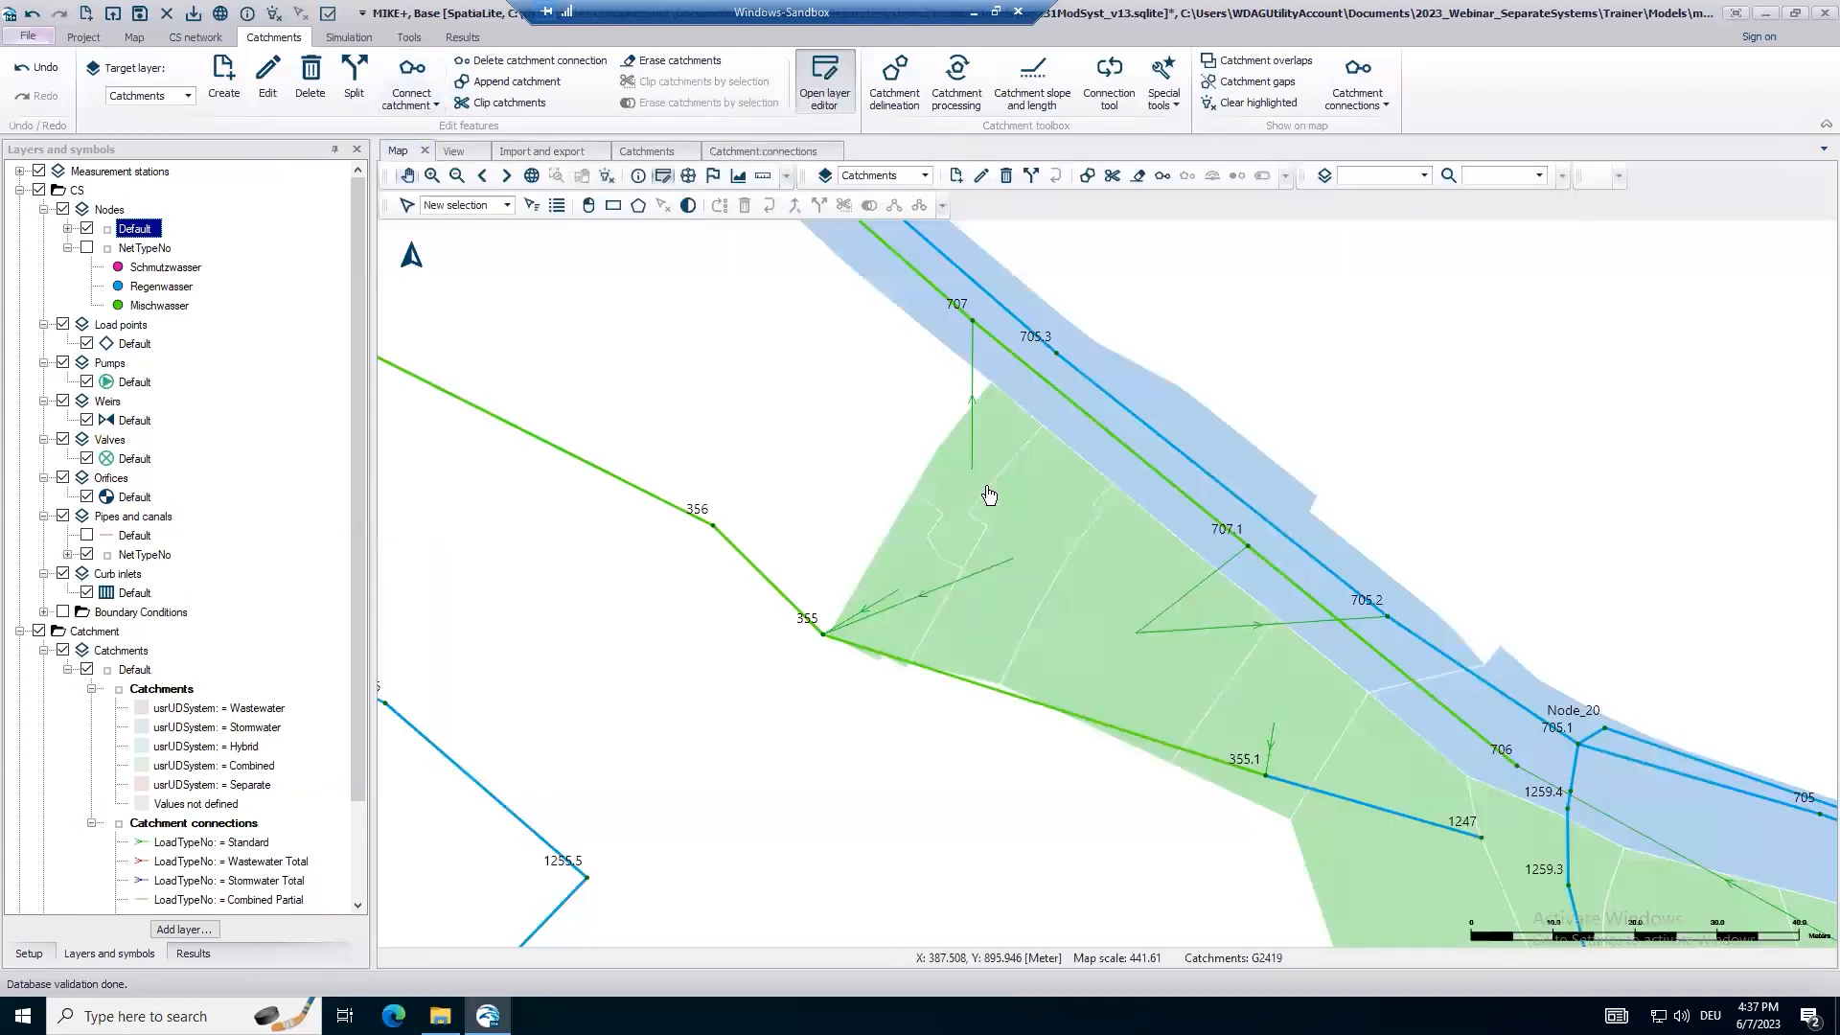
left_click(408, 175)
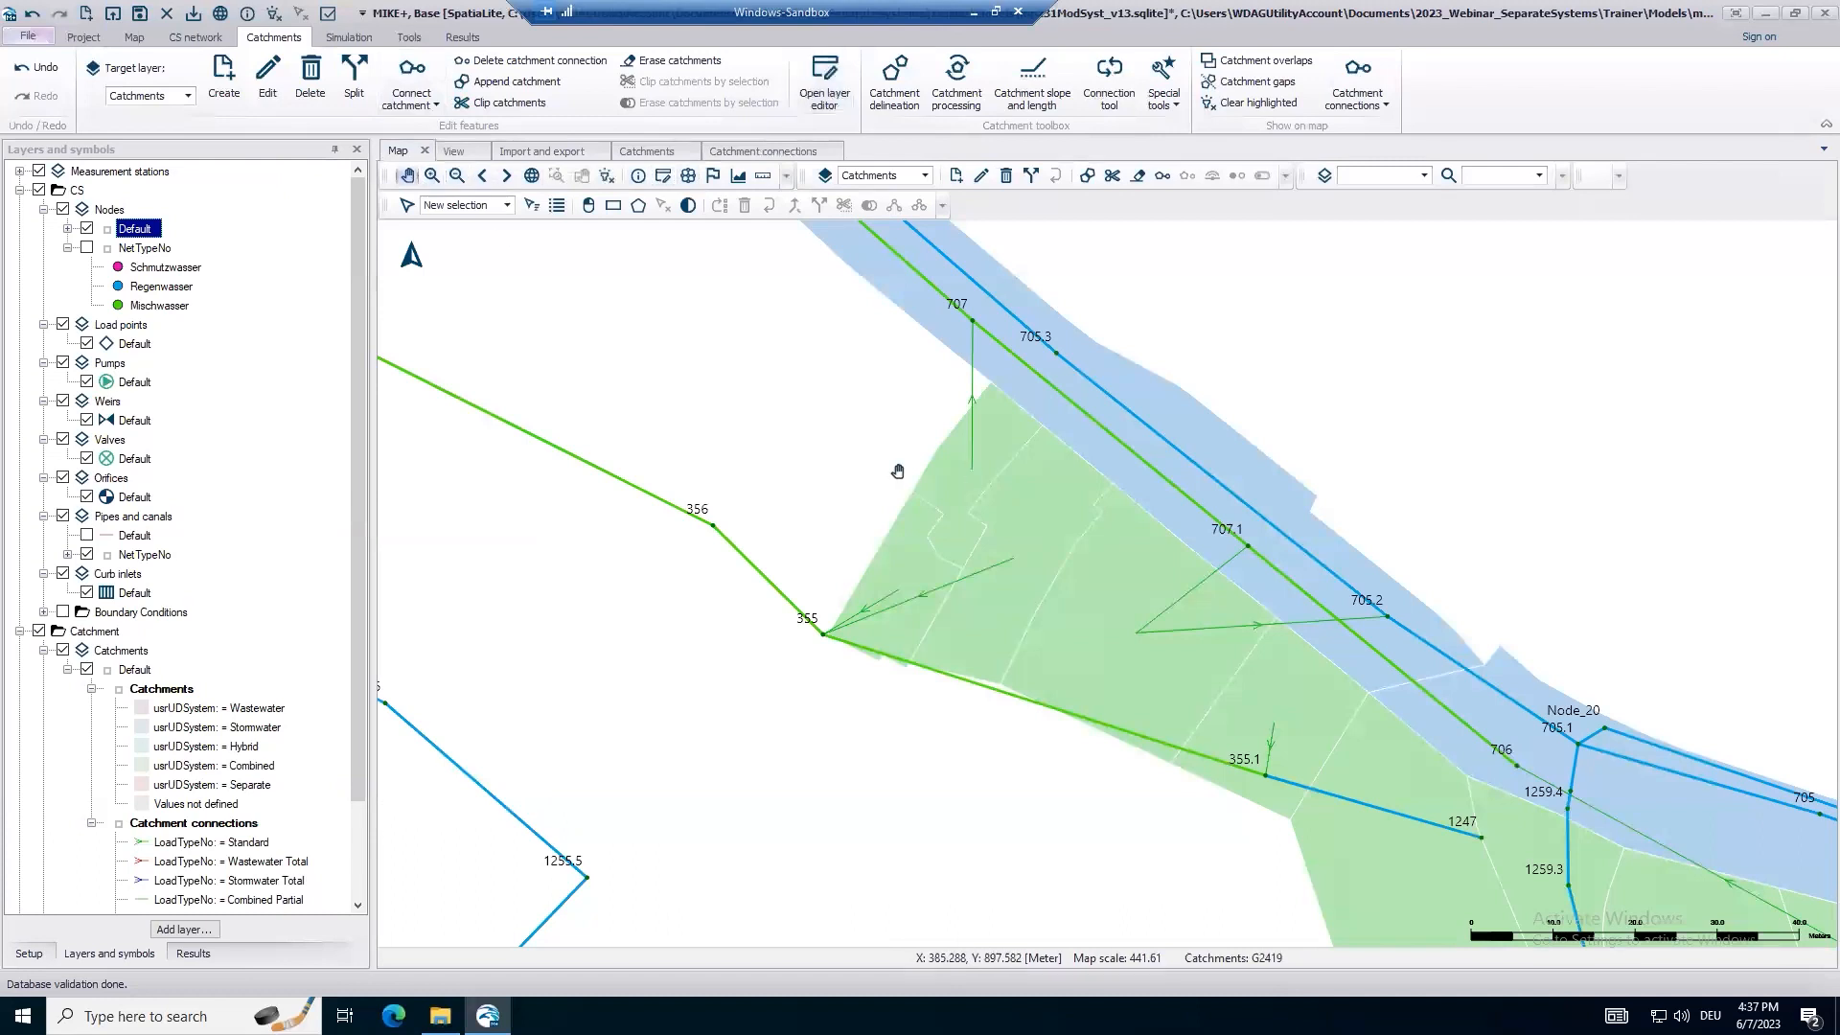
left_click_drag(1173, 702, 1096, 697)
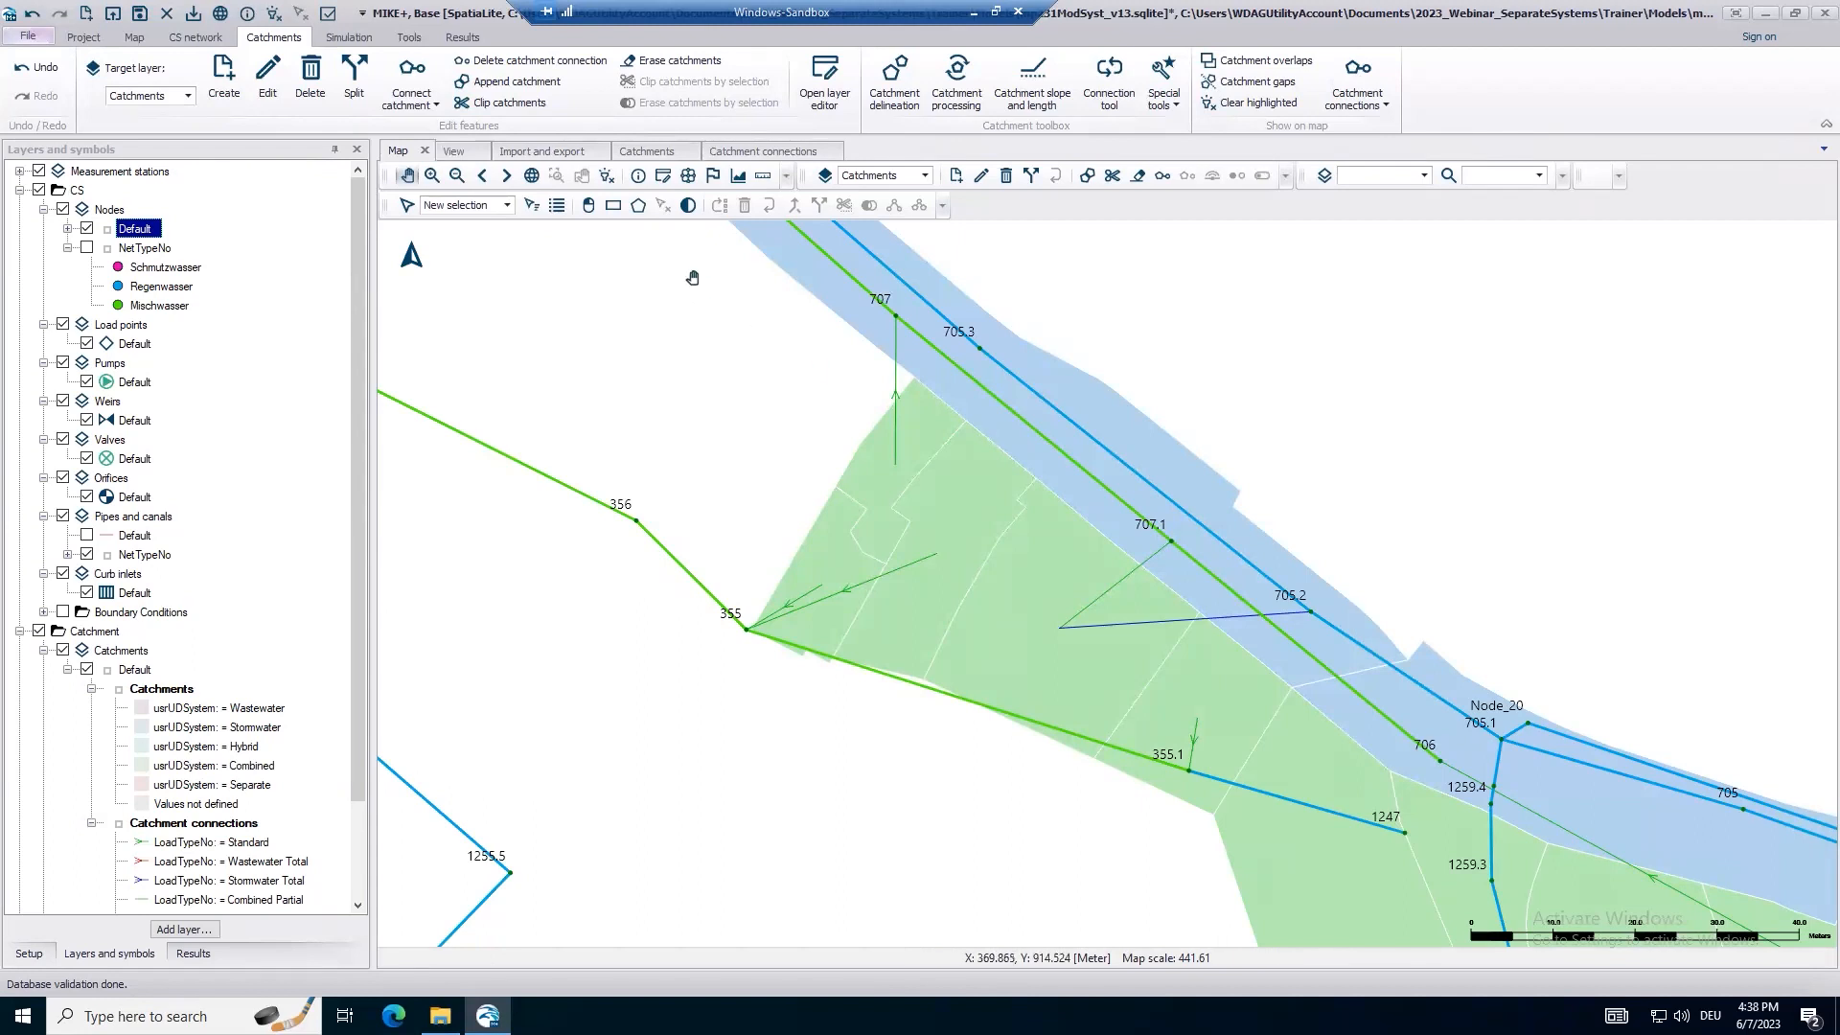
left_click_drag(517, 279, 720, 602)
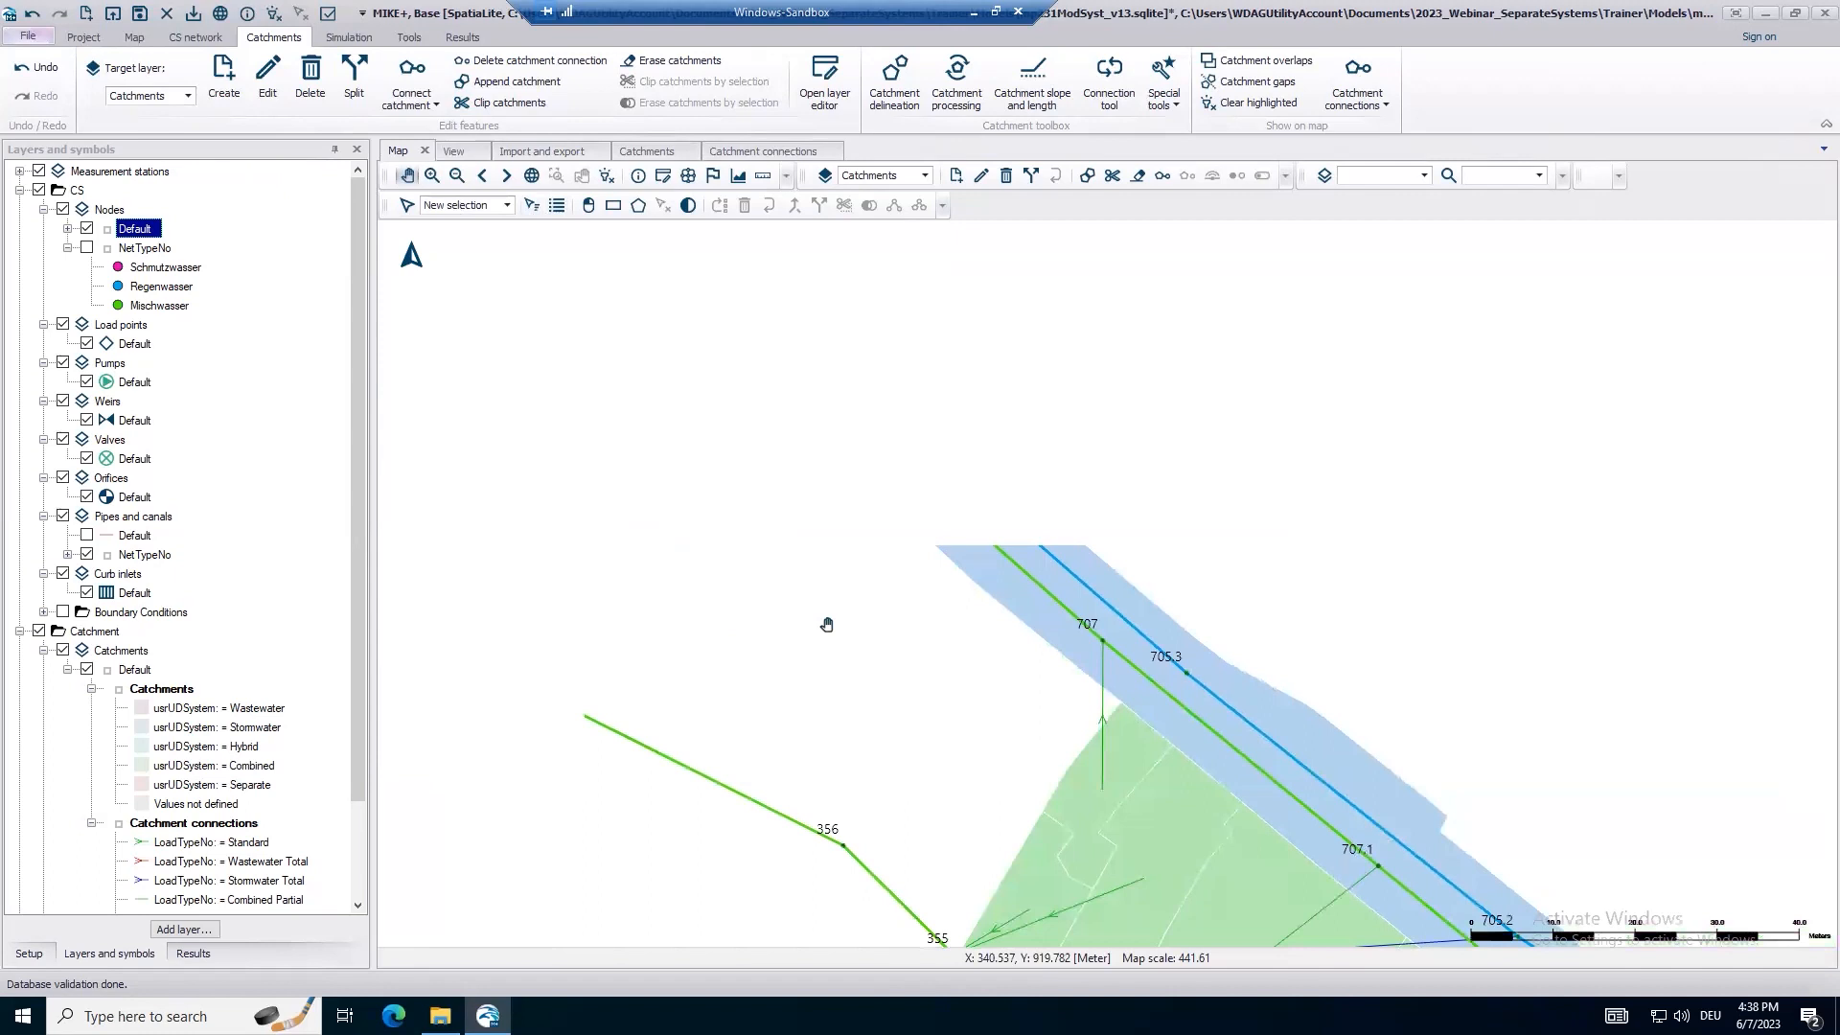
scroll(791, 564, "down", 2)
left_click_drag(636, 268, 687, 341)
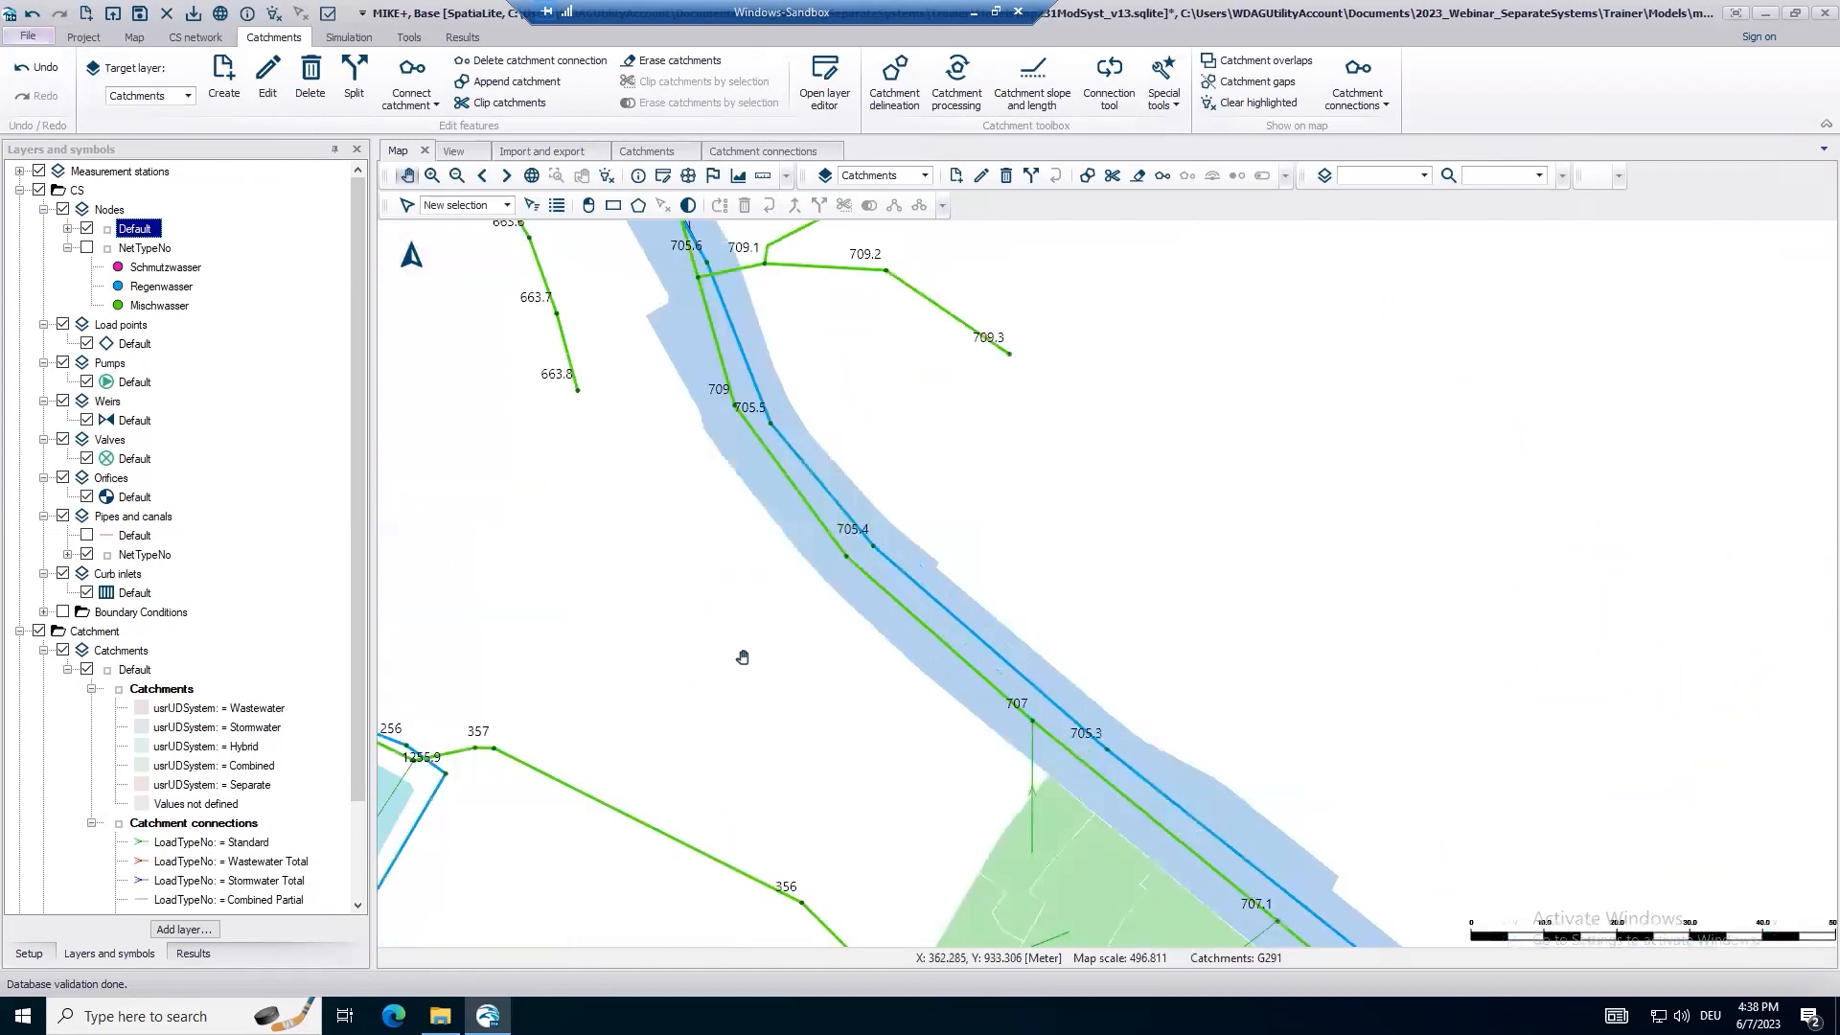
left_click_drag(711, 583, 785, 747)
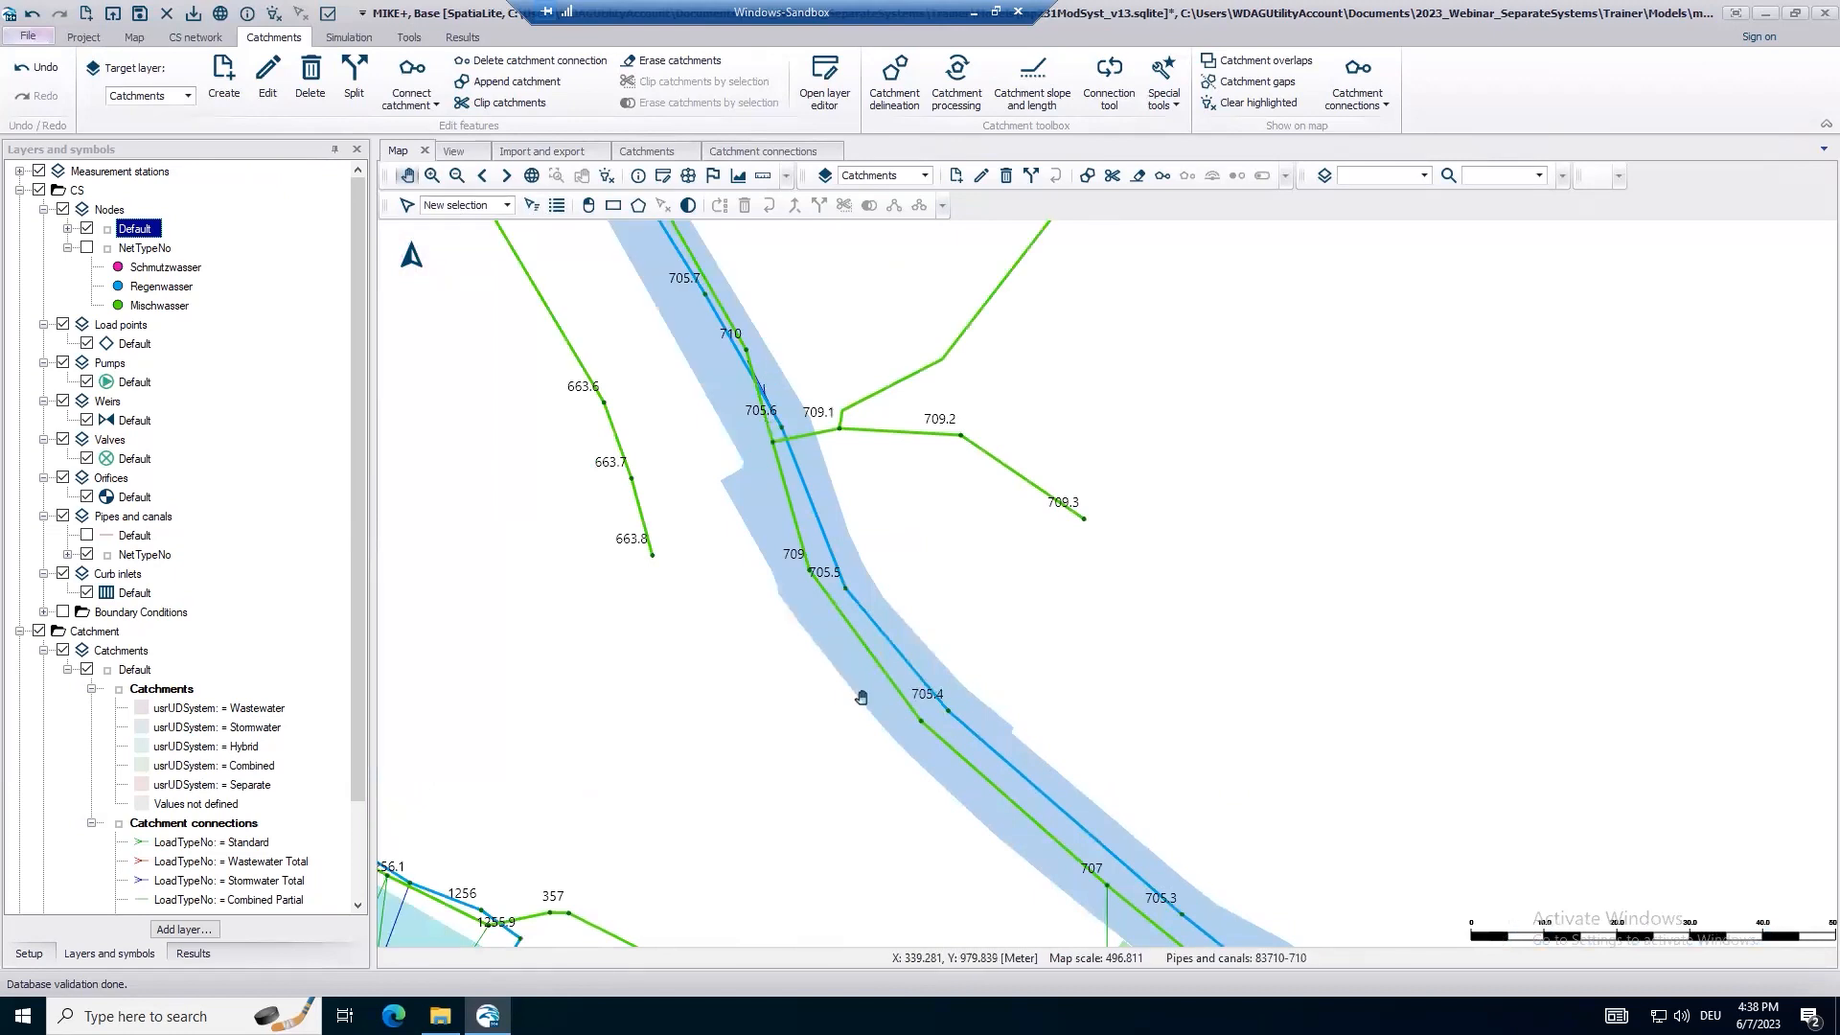
scroll(843, 760, "down", 1)
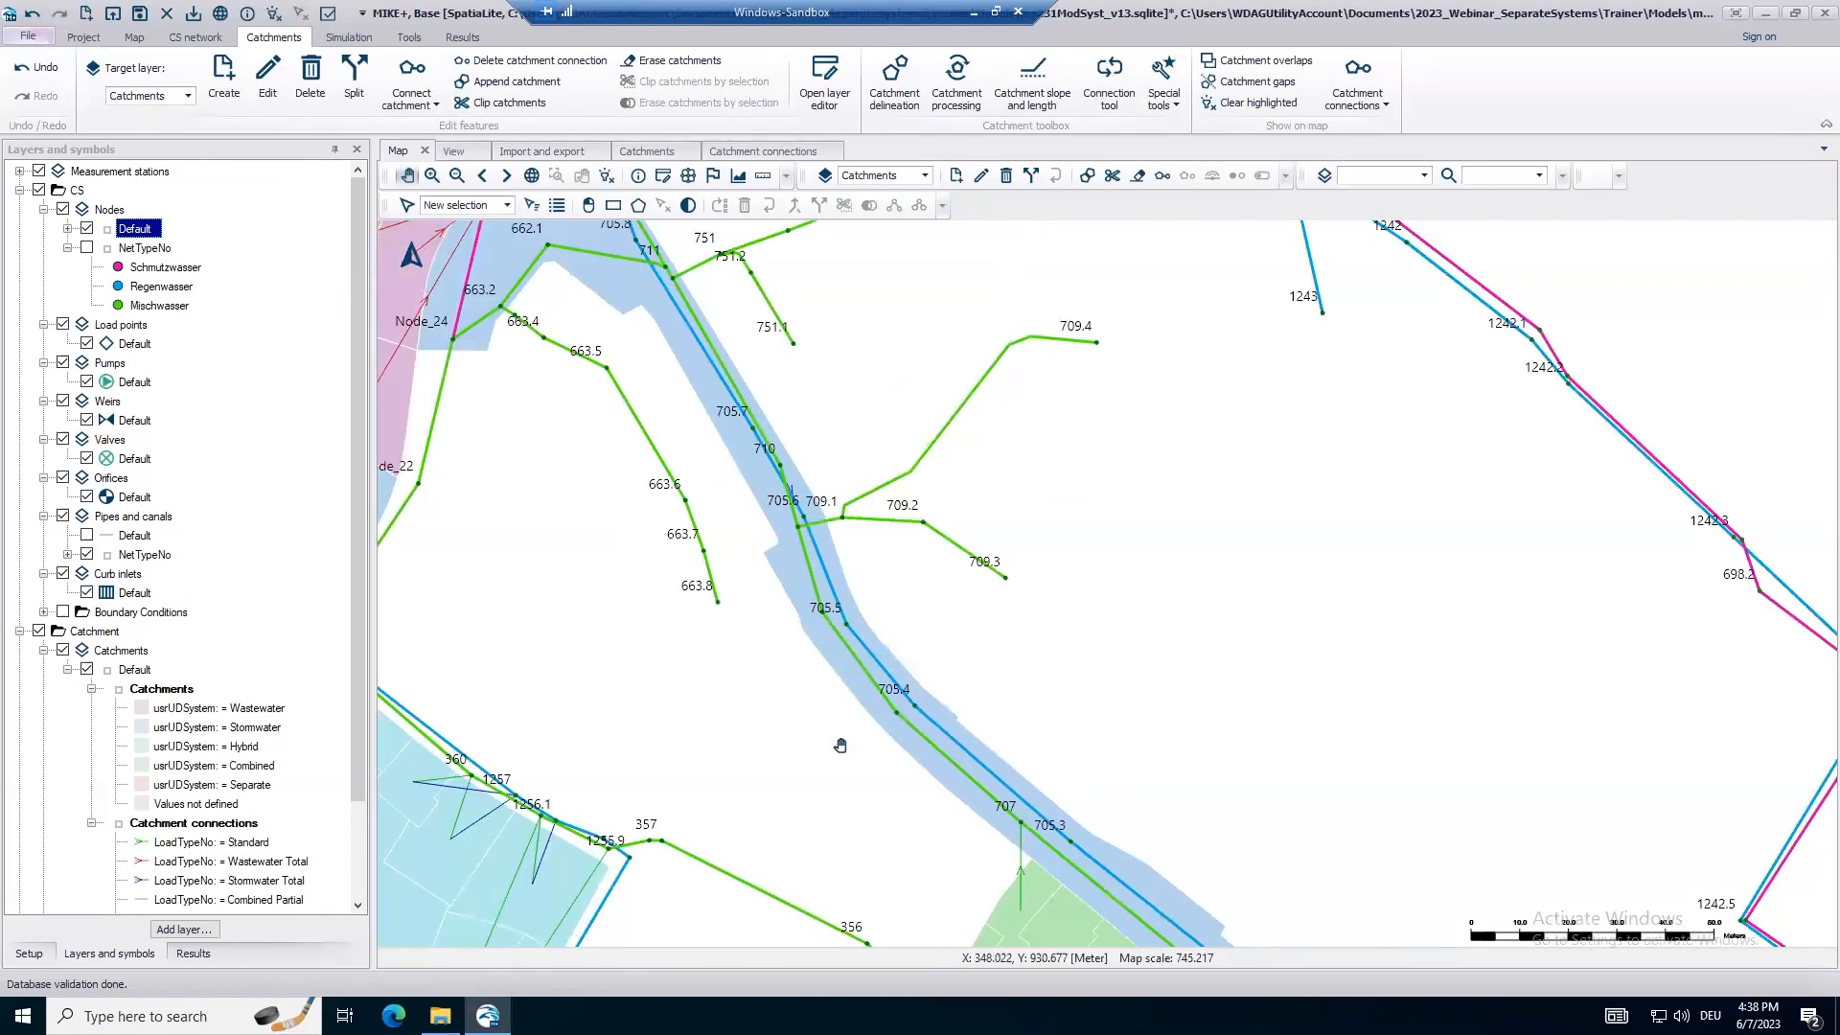
left_click_drag(820, 630, 749, 512)
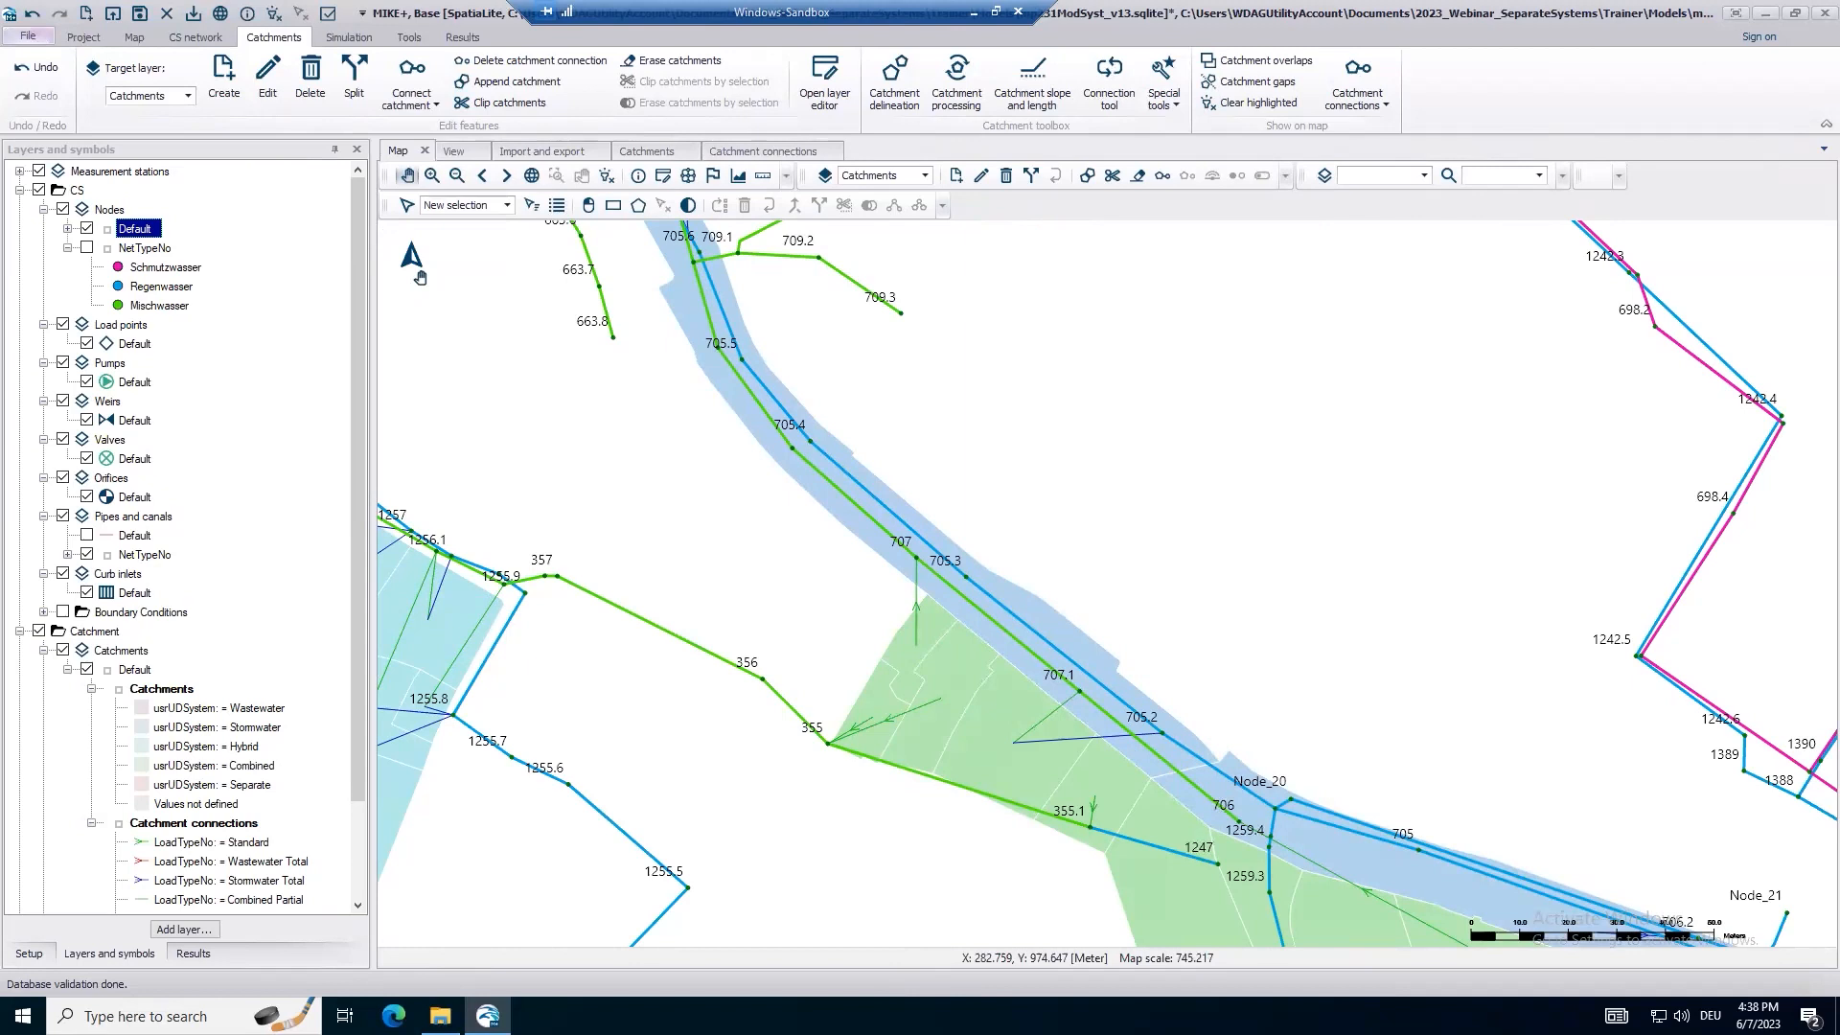
Split the long stormwater catchment G291 crosswise at four places, near nodes 705.2, 705.3, 705.4 and 705.5.
left_click(354, 82)
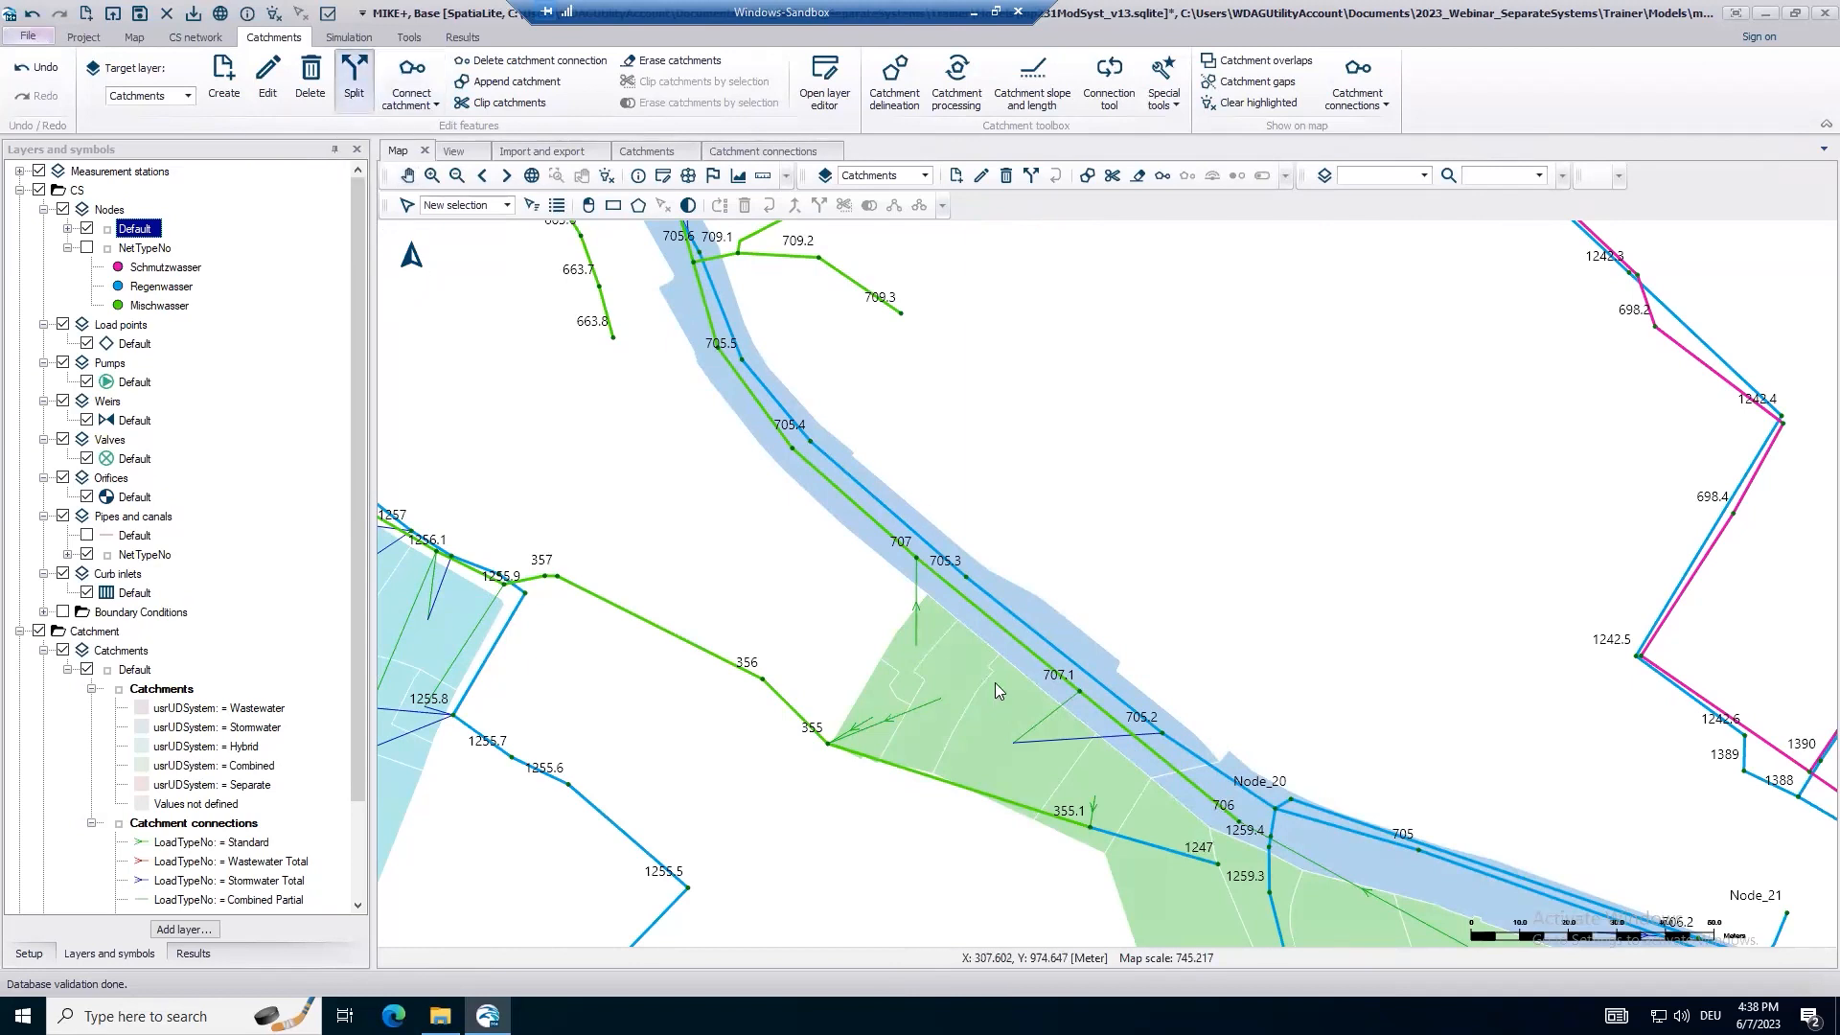
left_click(1174, 692)
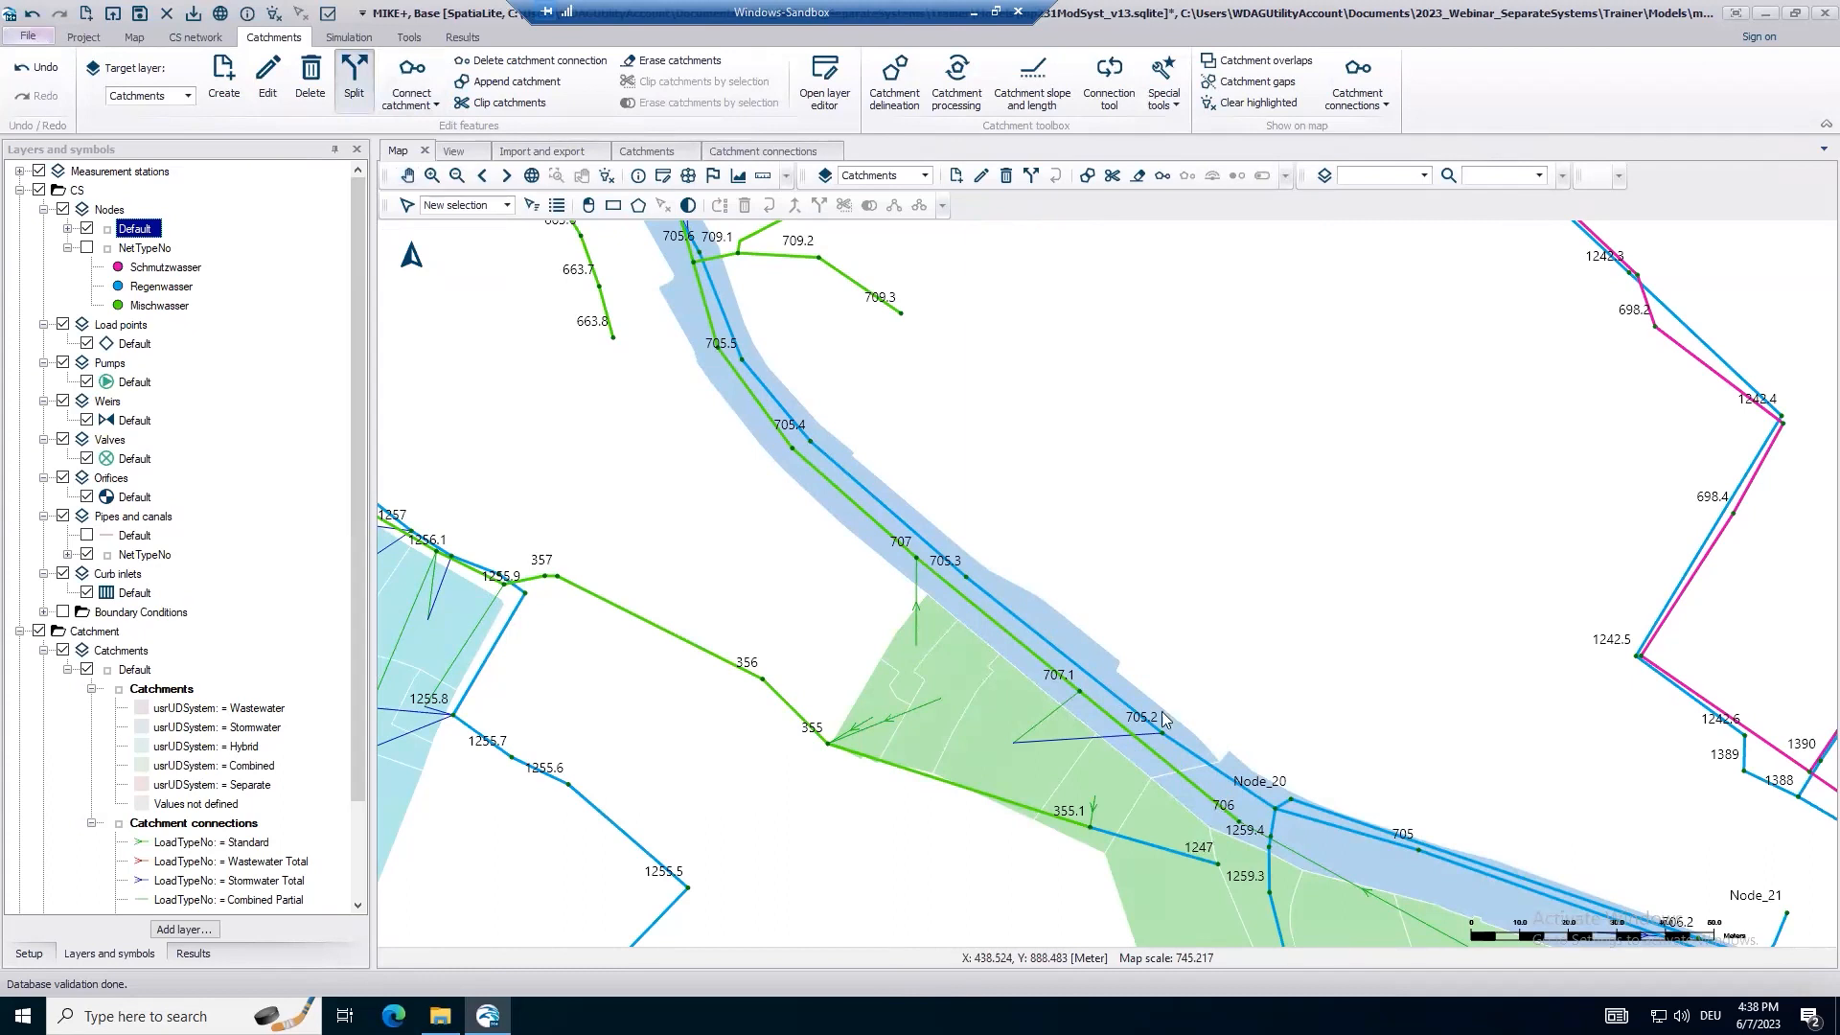
double_click(1118, 763)
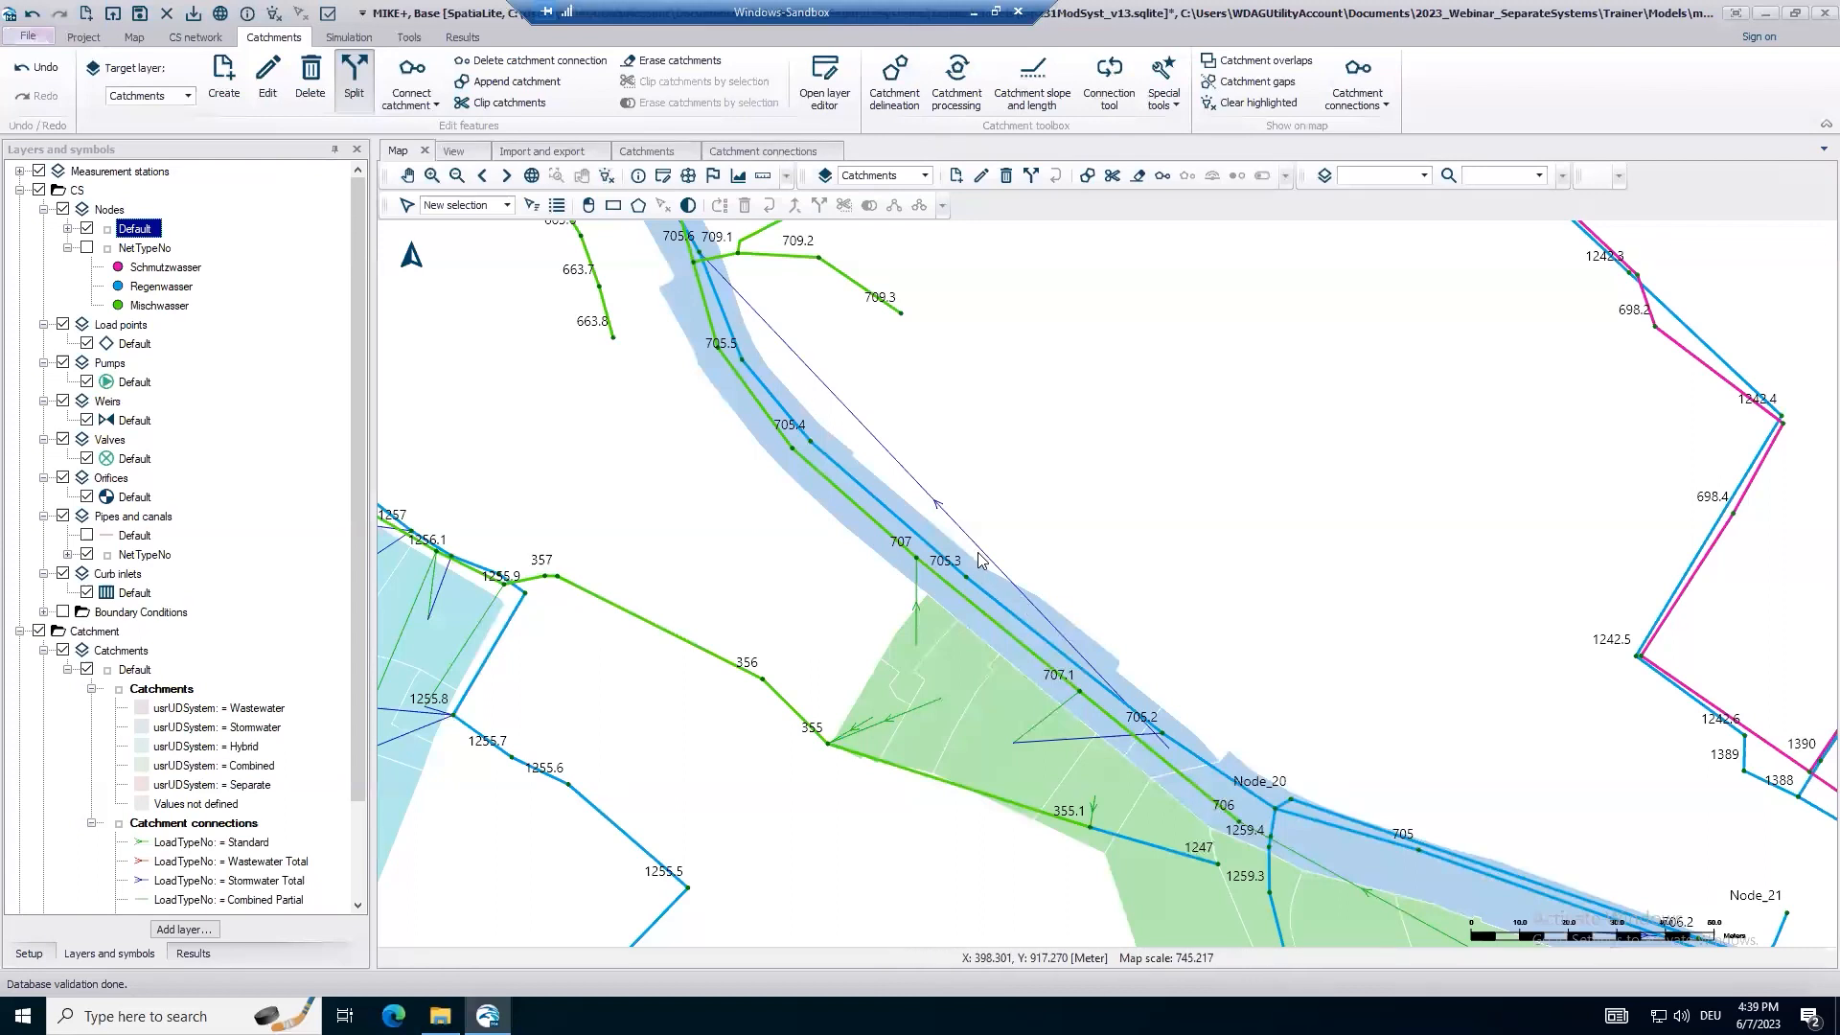
left_click(926, 608)
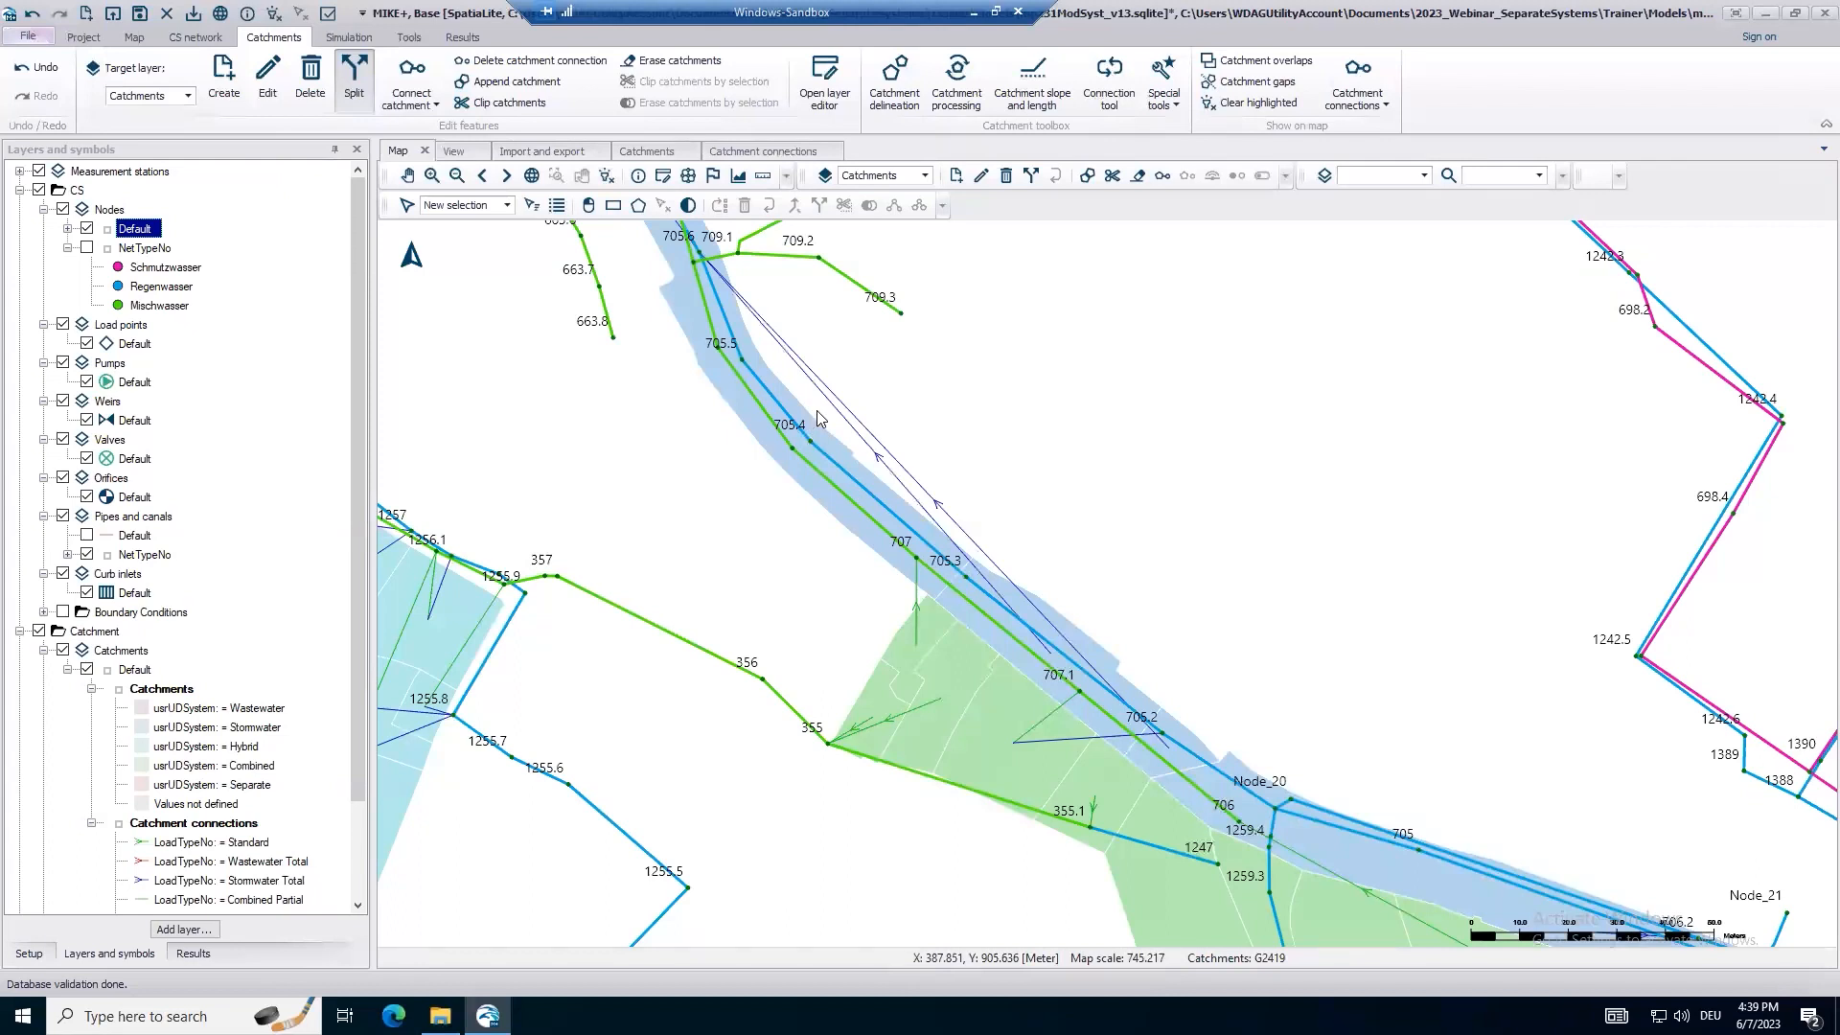
double_click(757, 463)
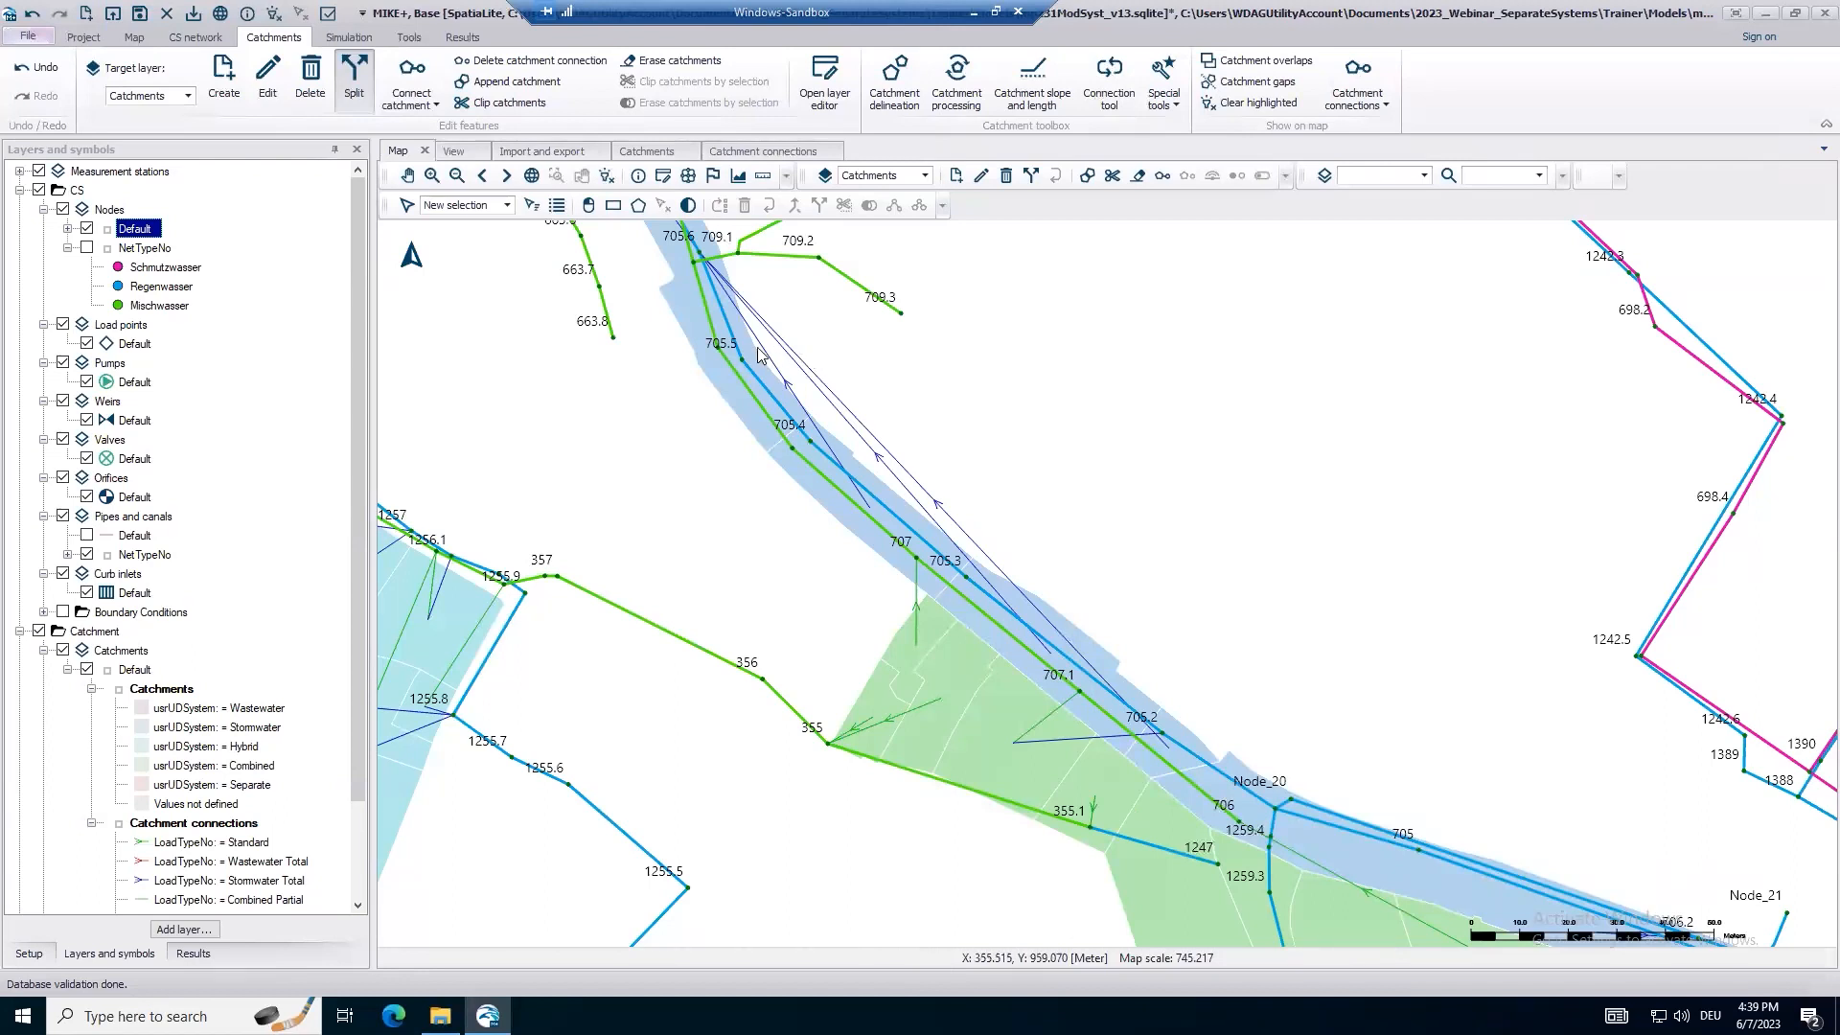
left_click(700, 368)
double_click(689, 379)
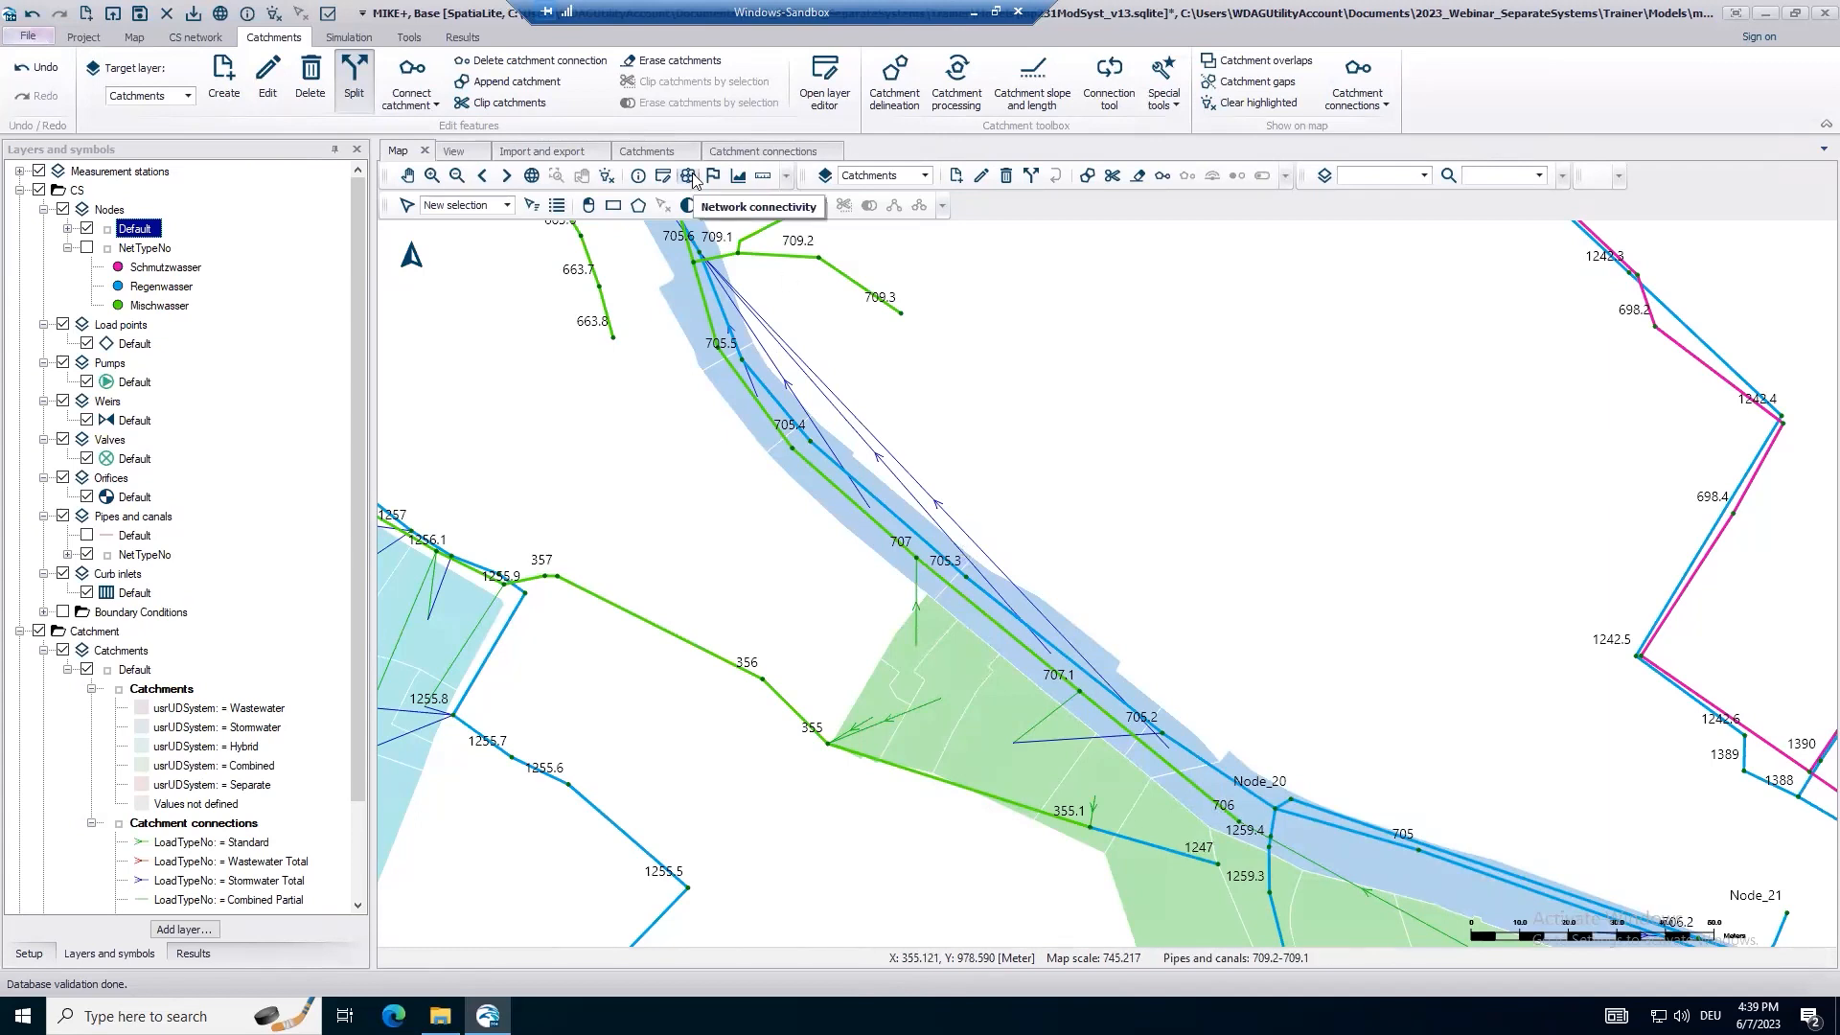
Replace the connection of split catchment G291_Copy with one to the nearby node 705.2.
left_click(431, 110)
left_click(428, 125)
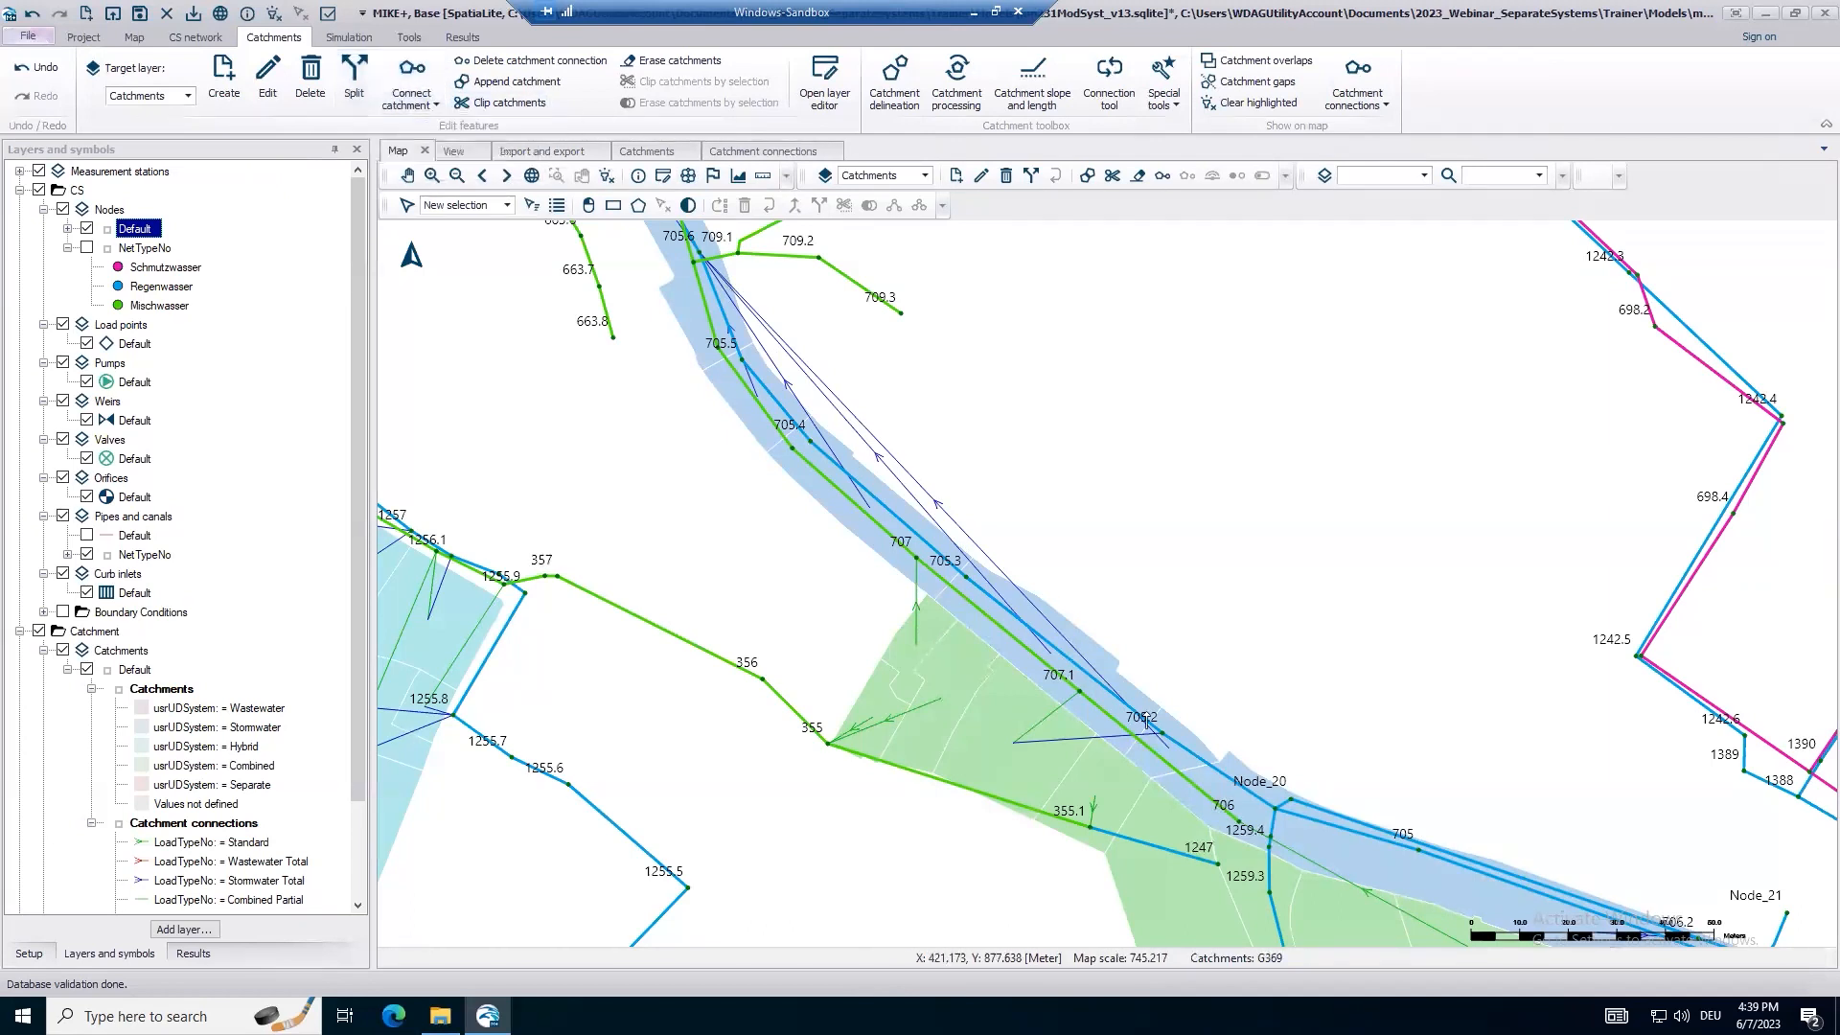
scroll(1171, 727, "up", 1)
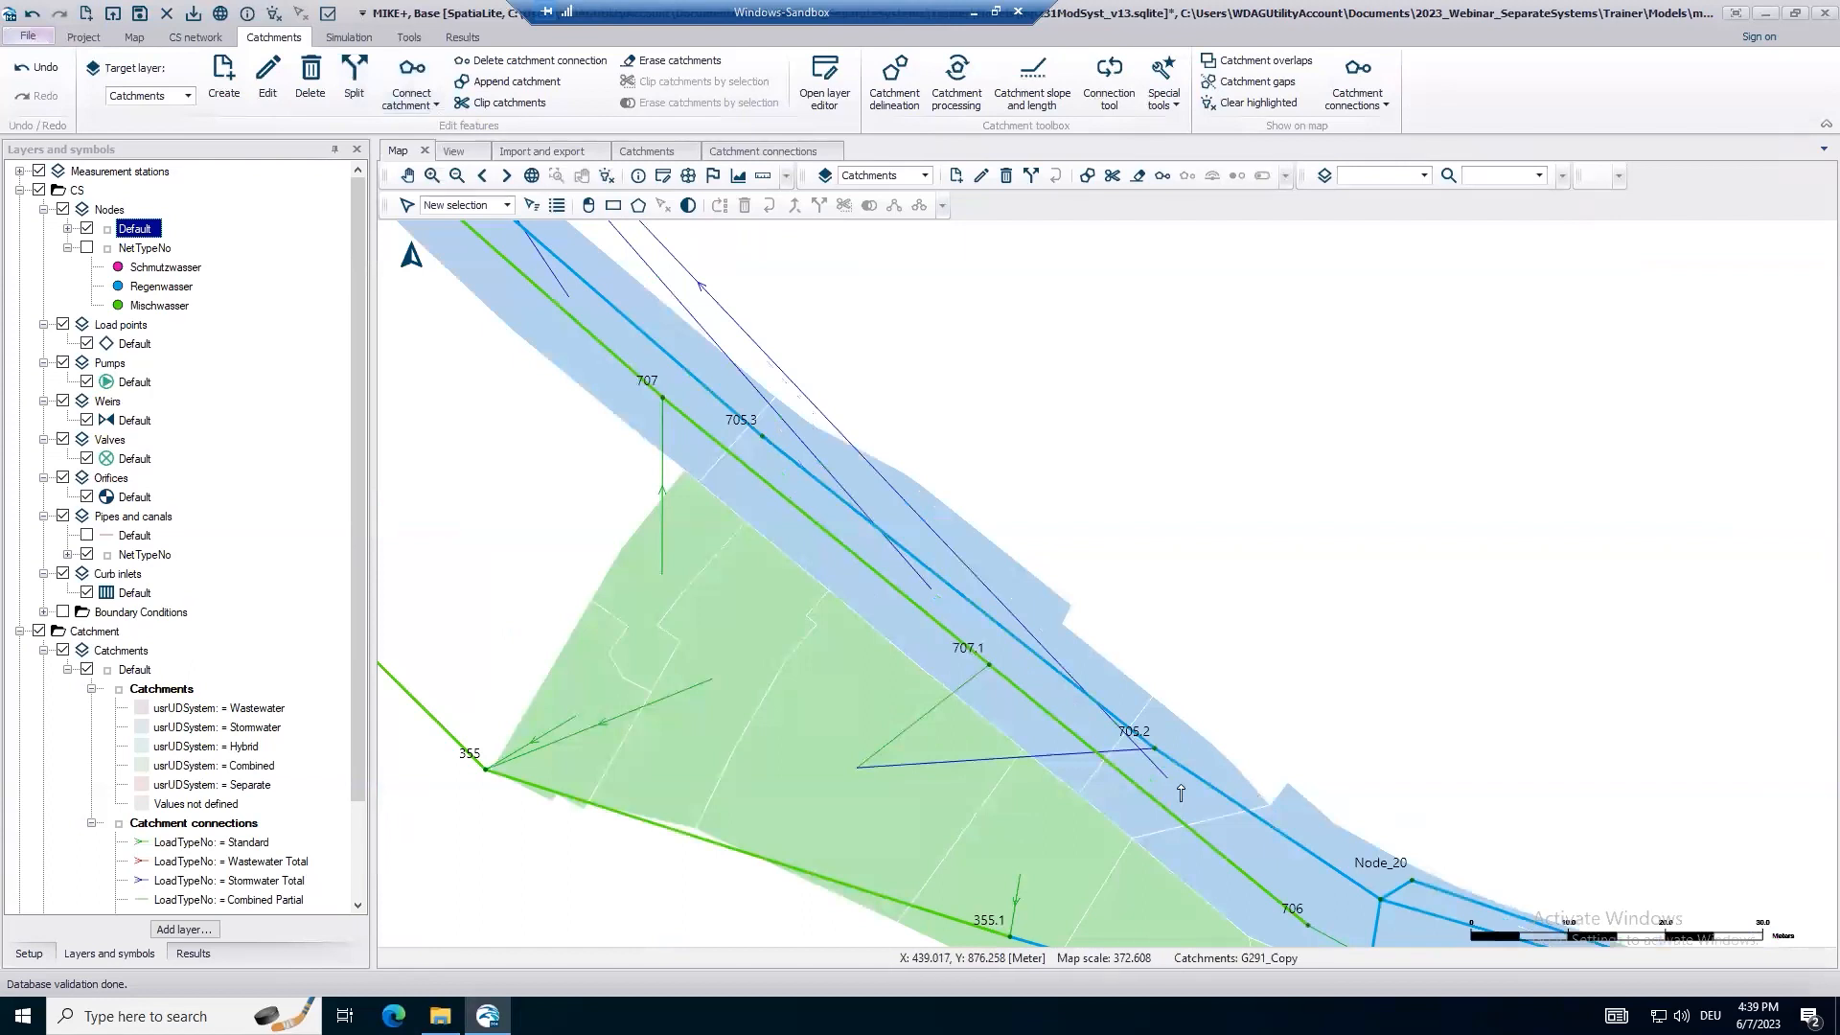
left_click(1149, 749)
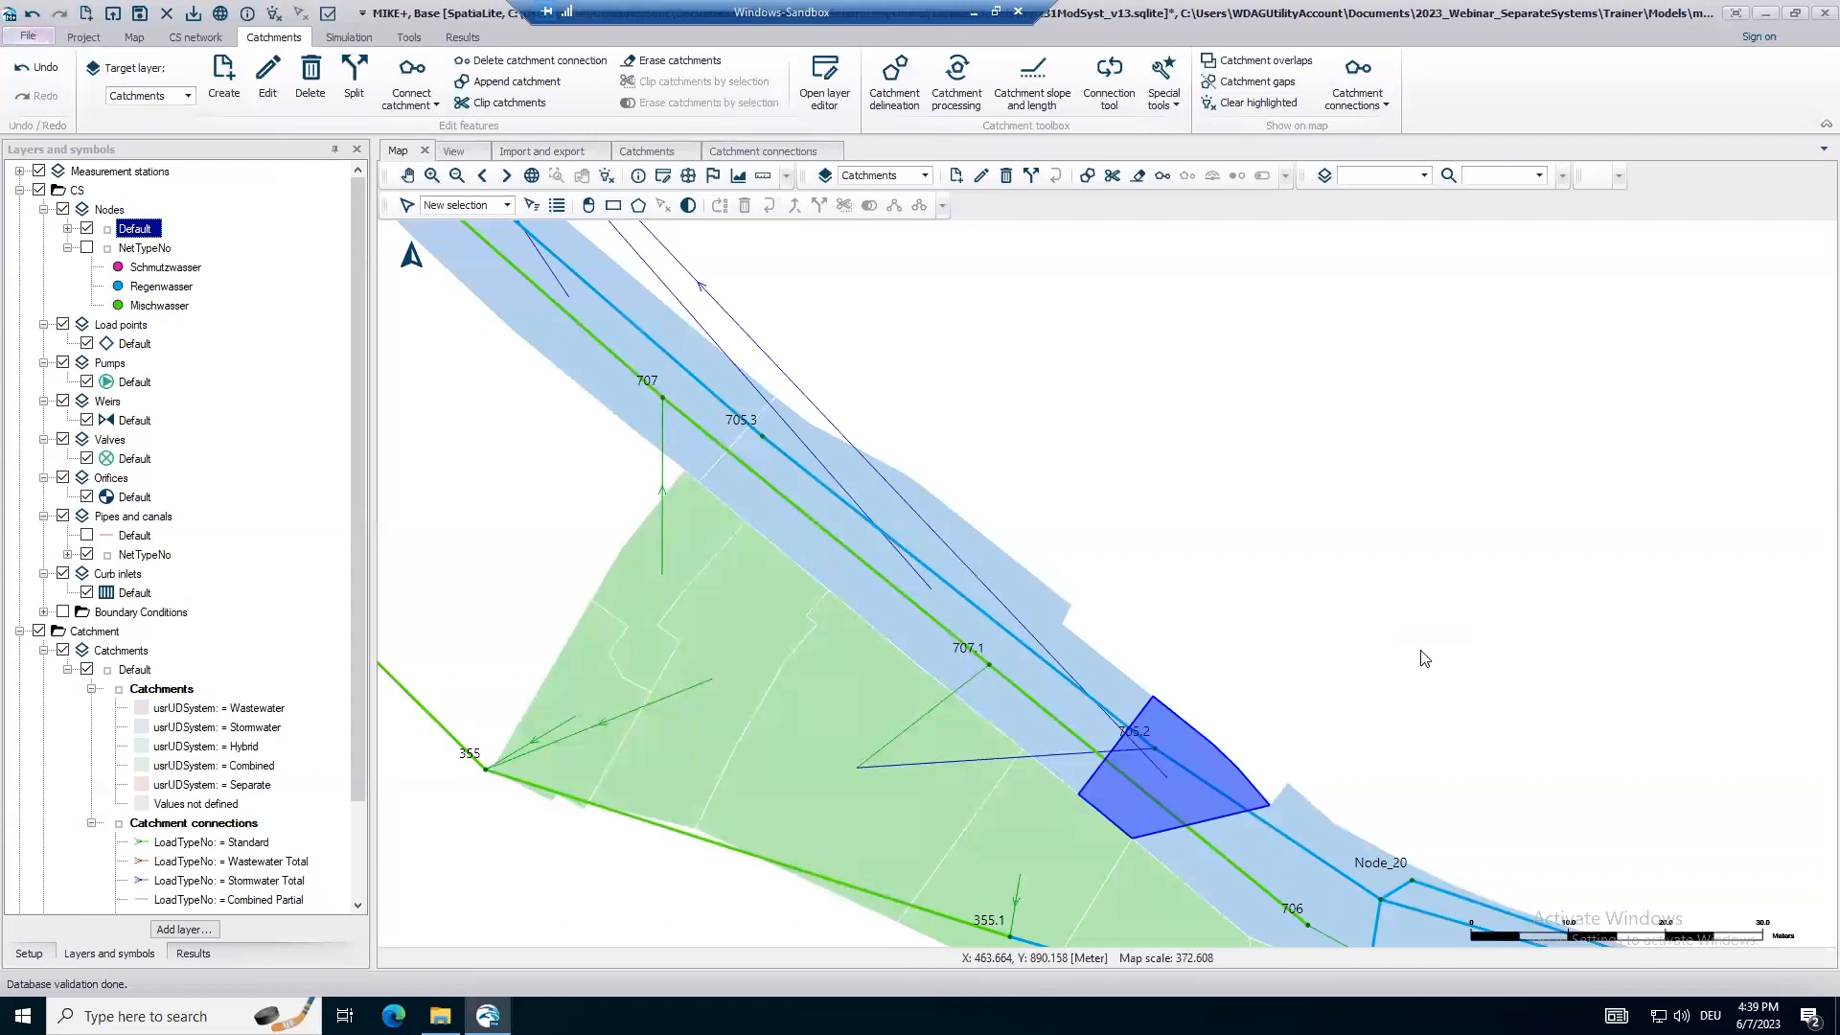
key("Delete")
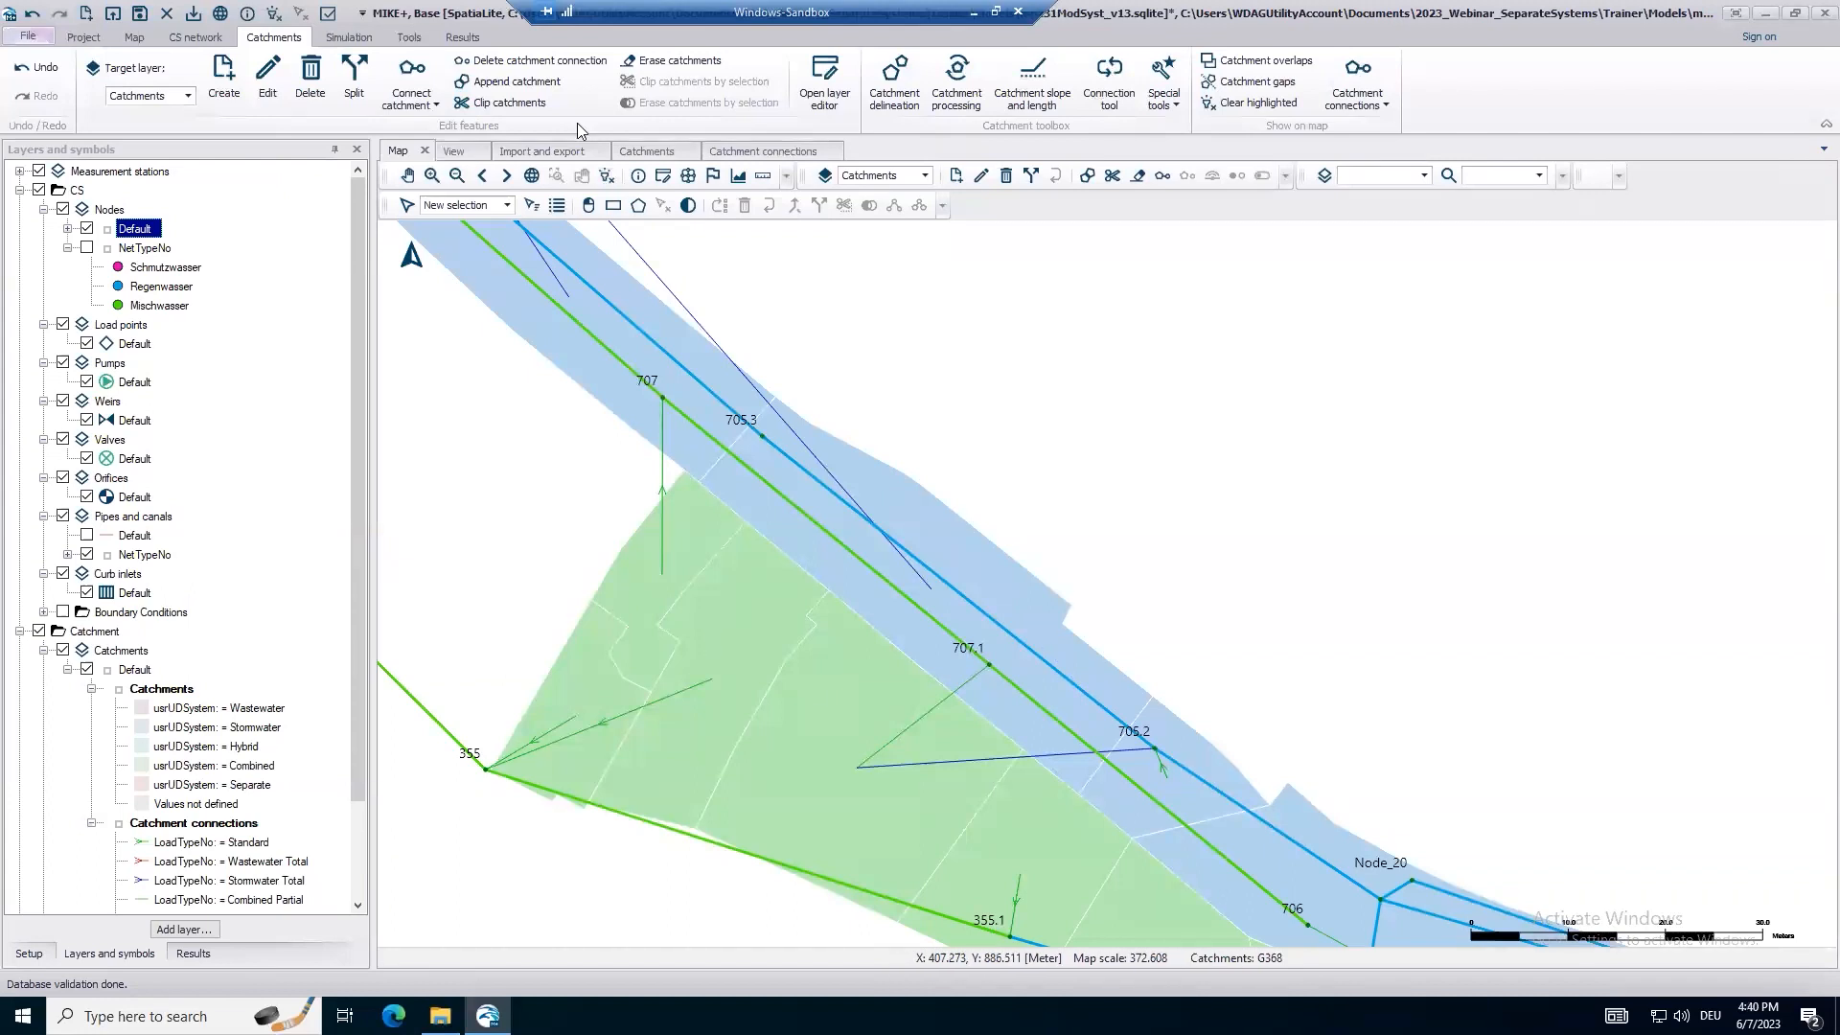
Open the property explorer for the catchment connections and display the default values for new connections.
left_click(768, 154)
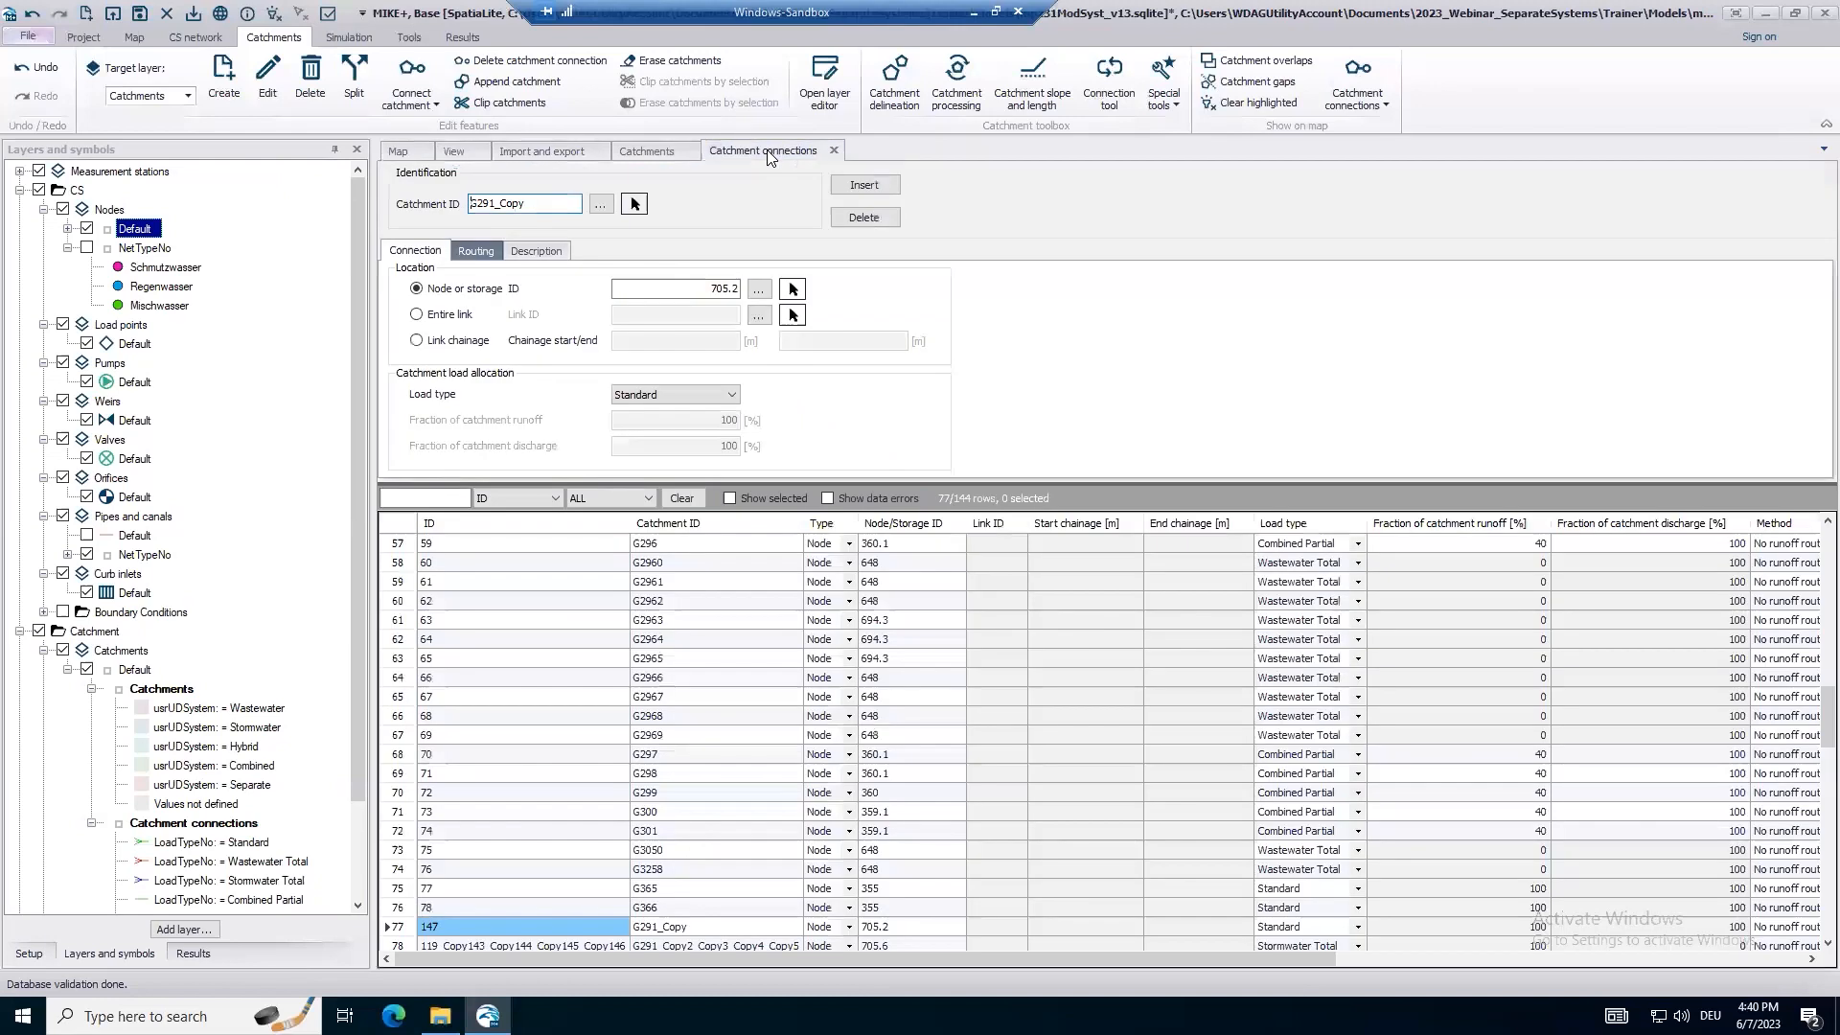
scroll(433, 84, "up", 3)
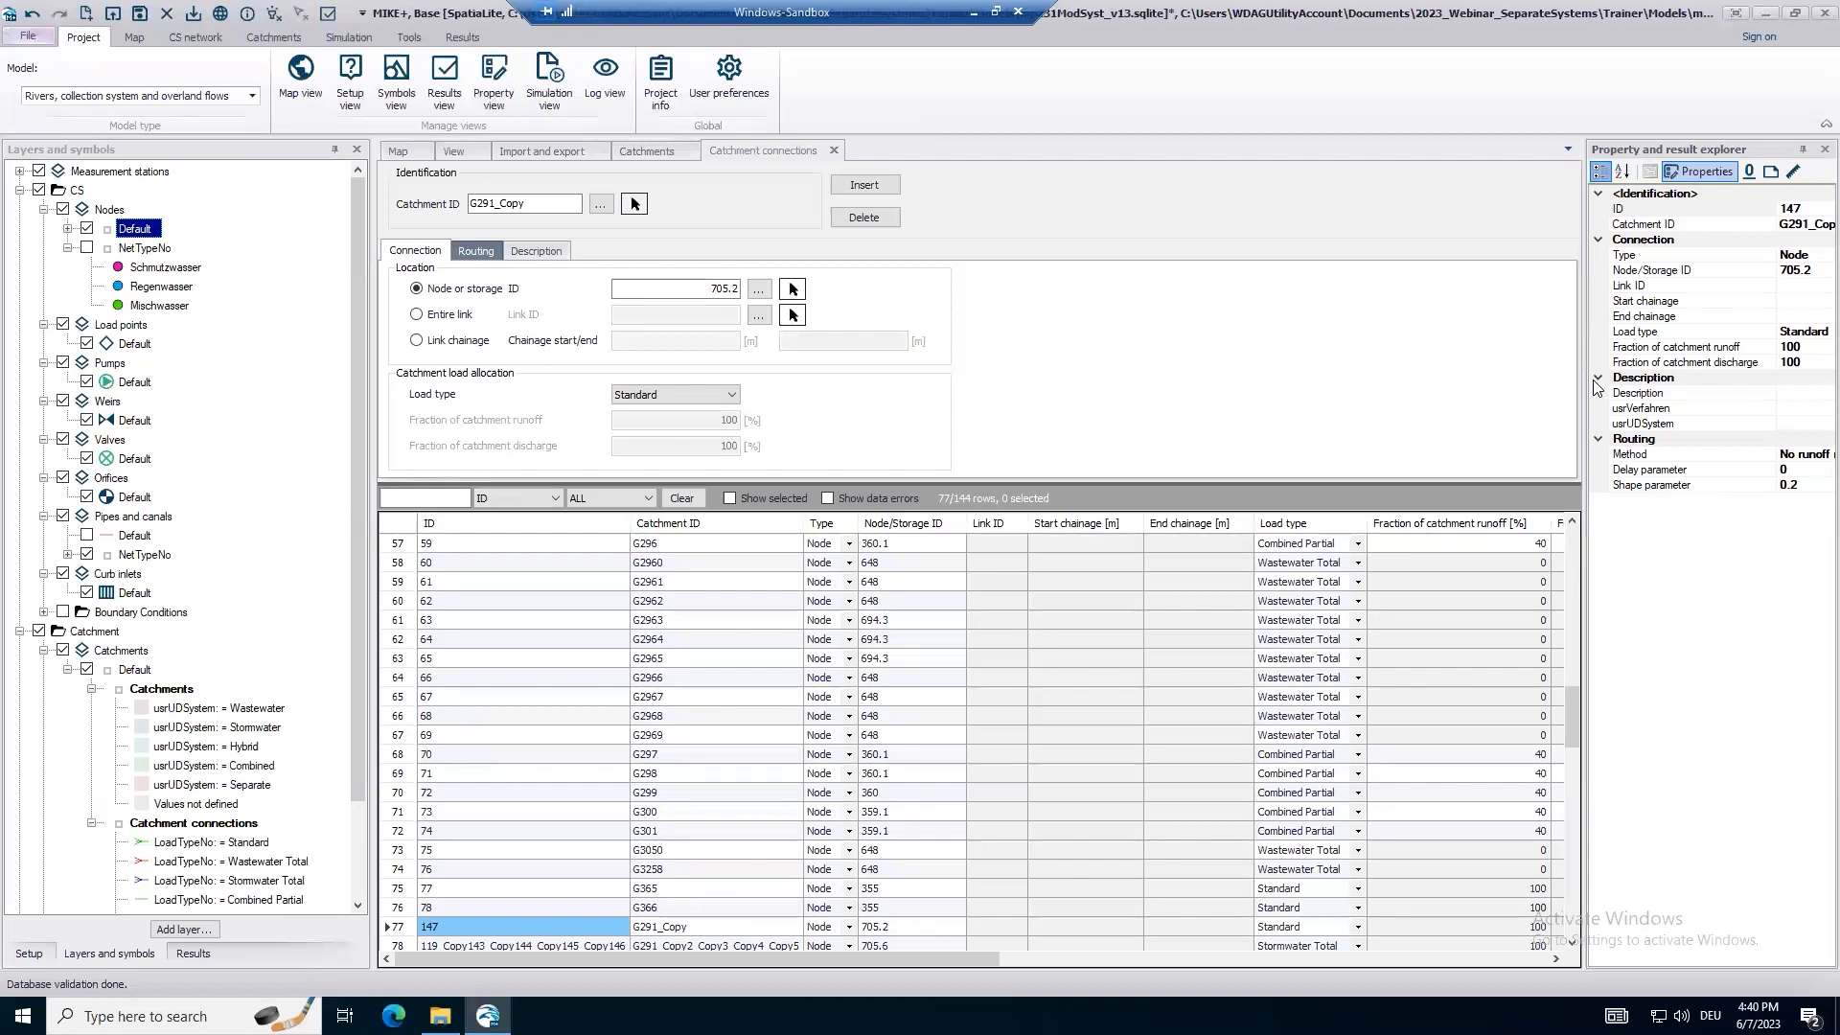
left_click_drag(1583, 379, 1543, 379)
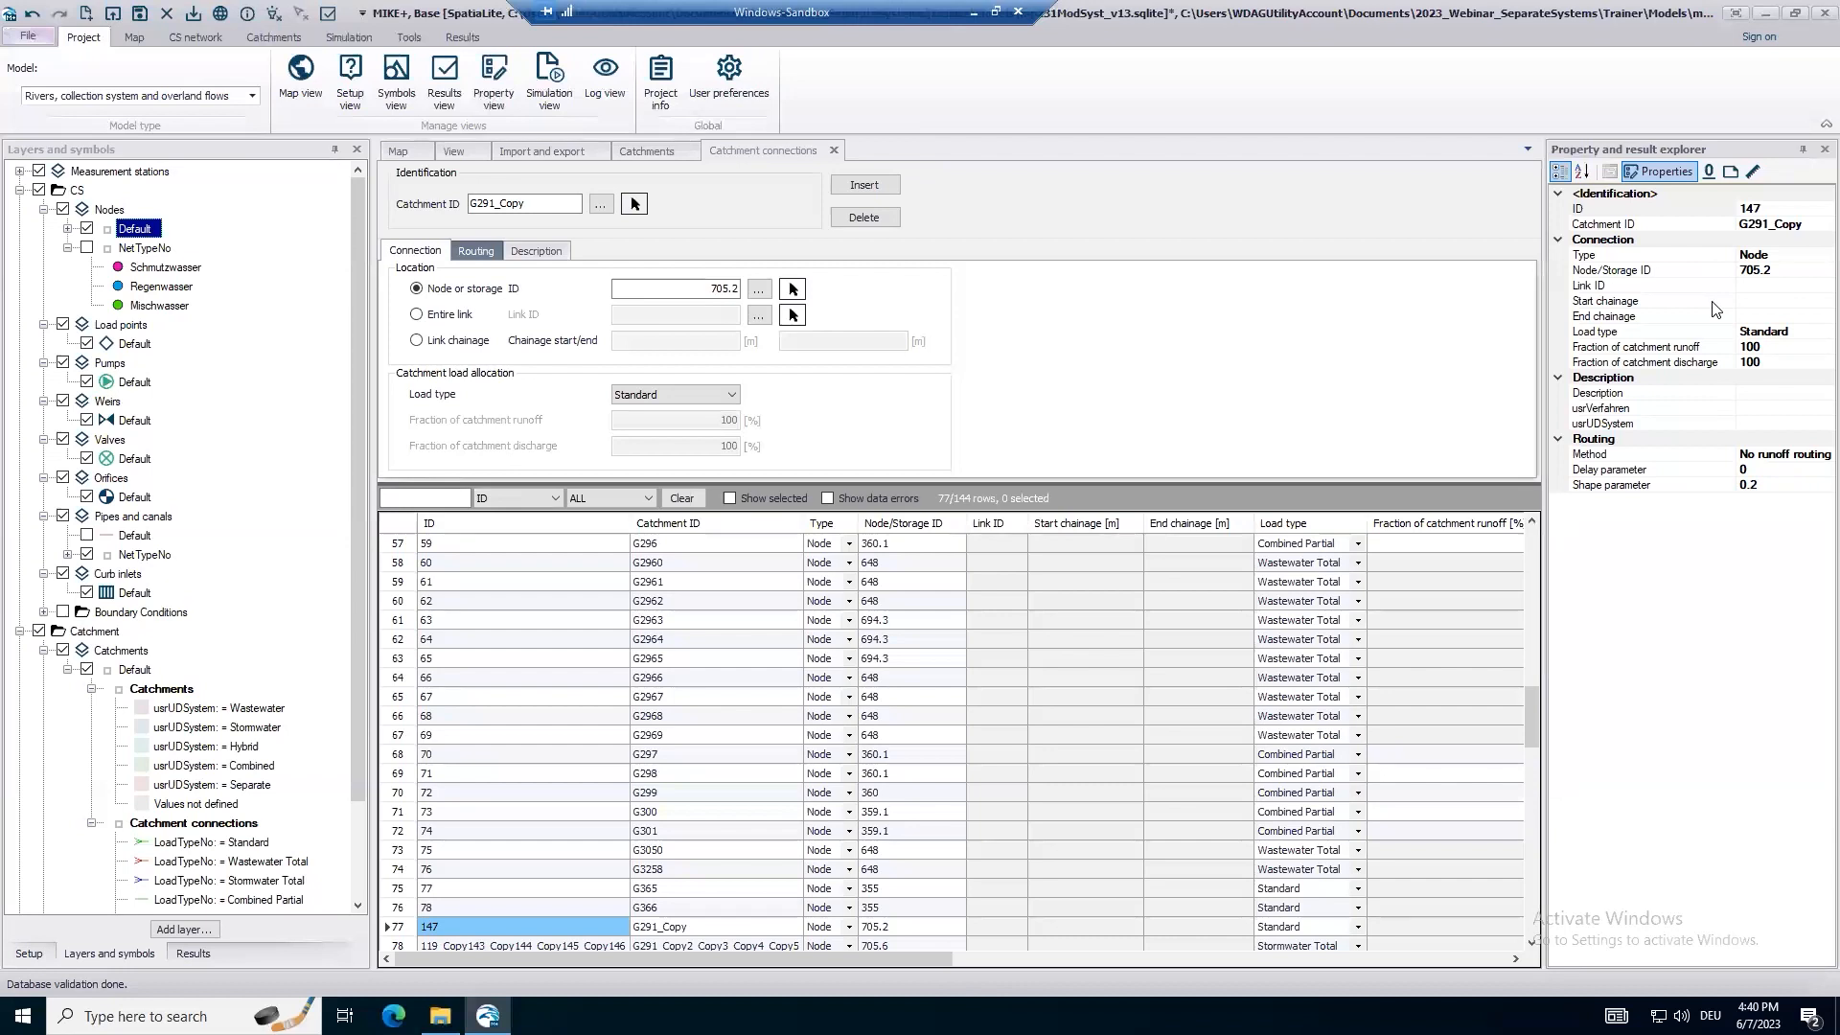
left_click(1709, 172)
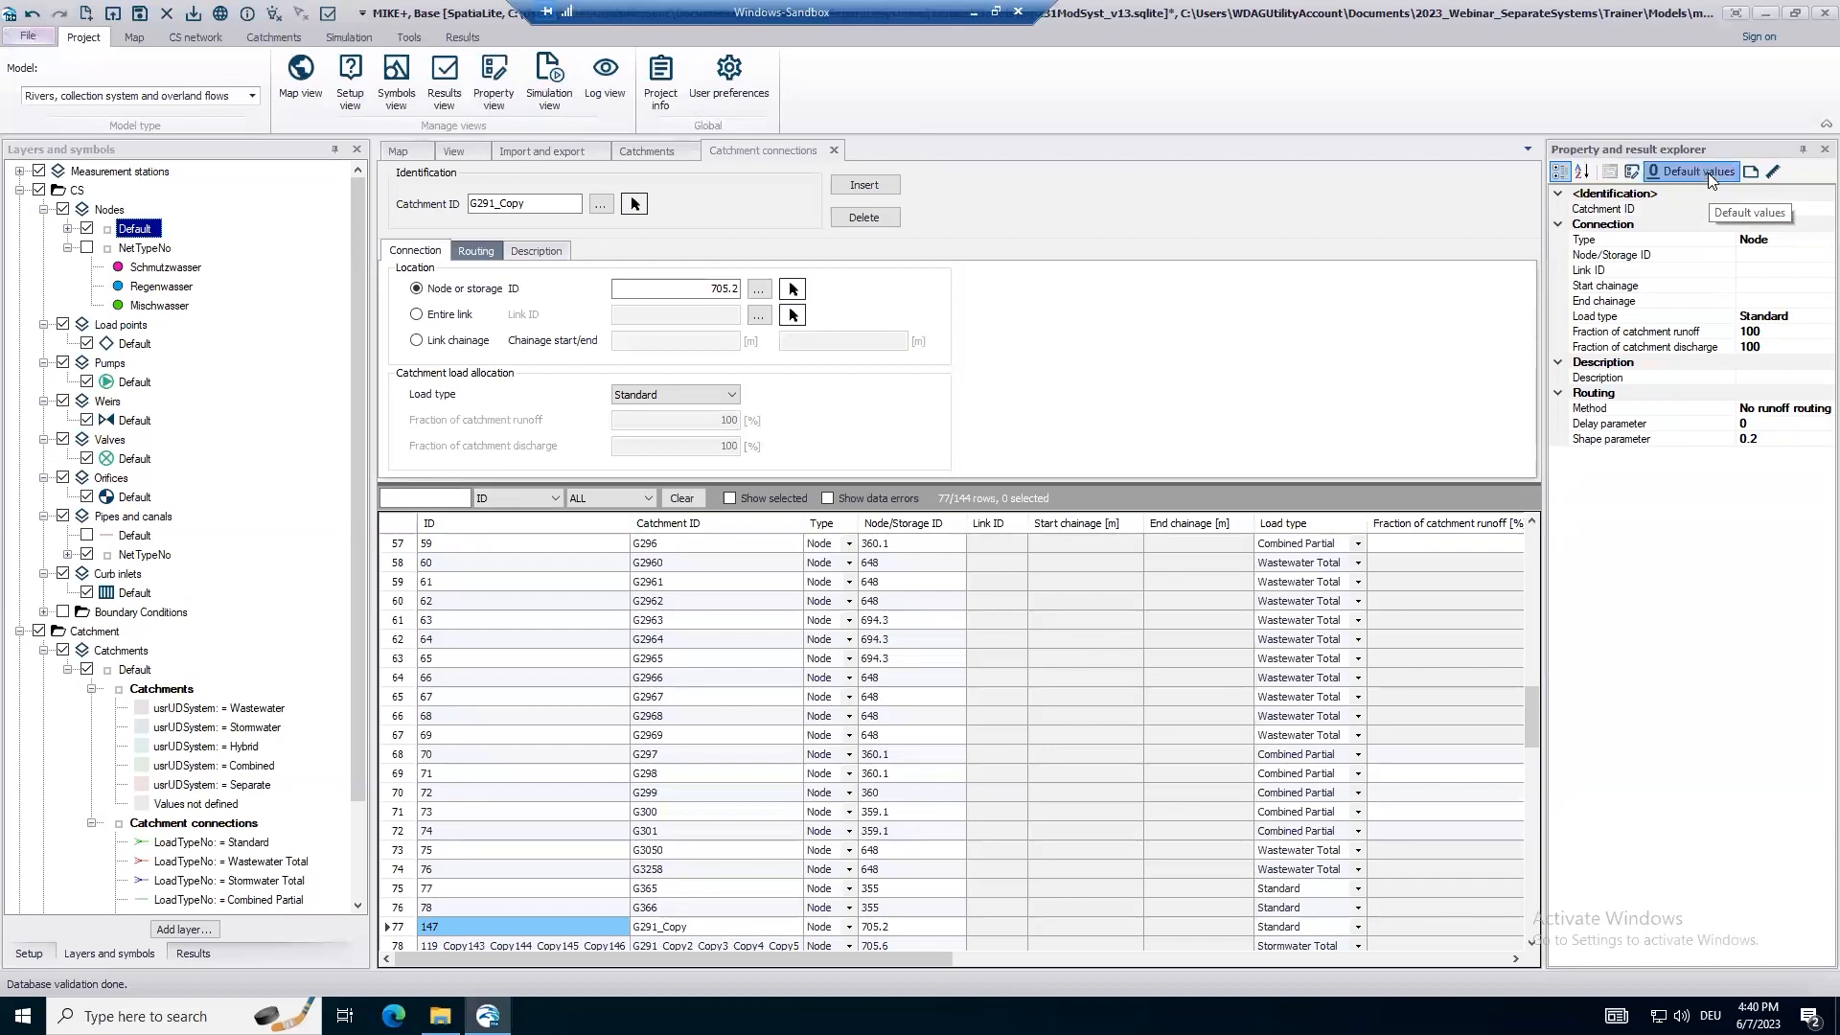
left_click(661, 151)
left_click(731, 153)
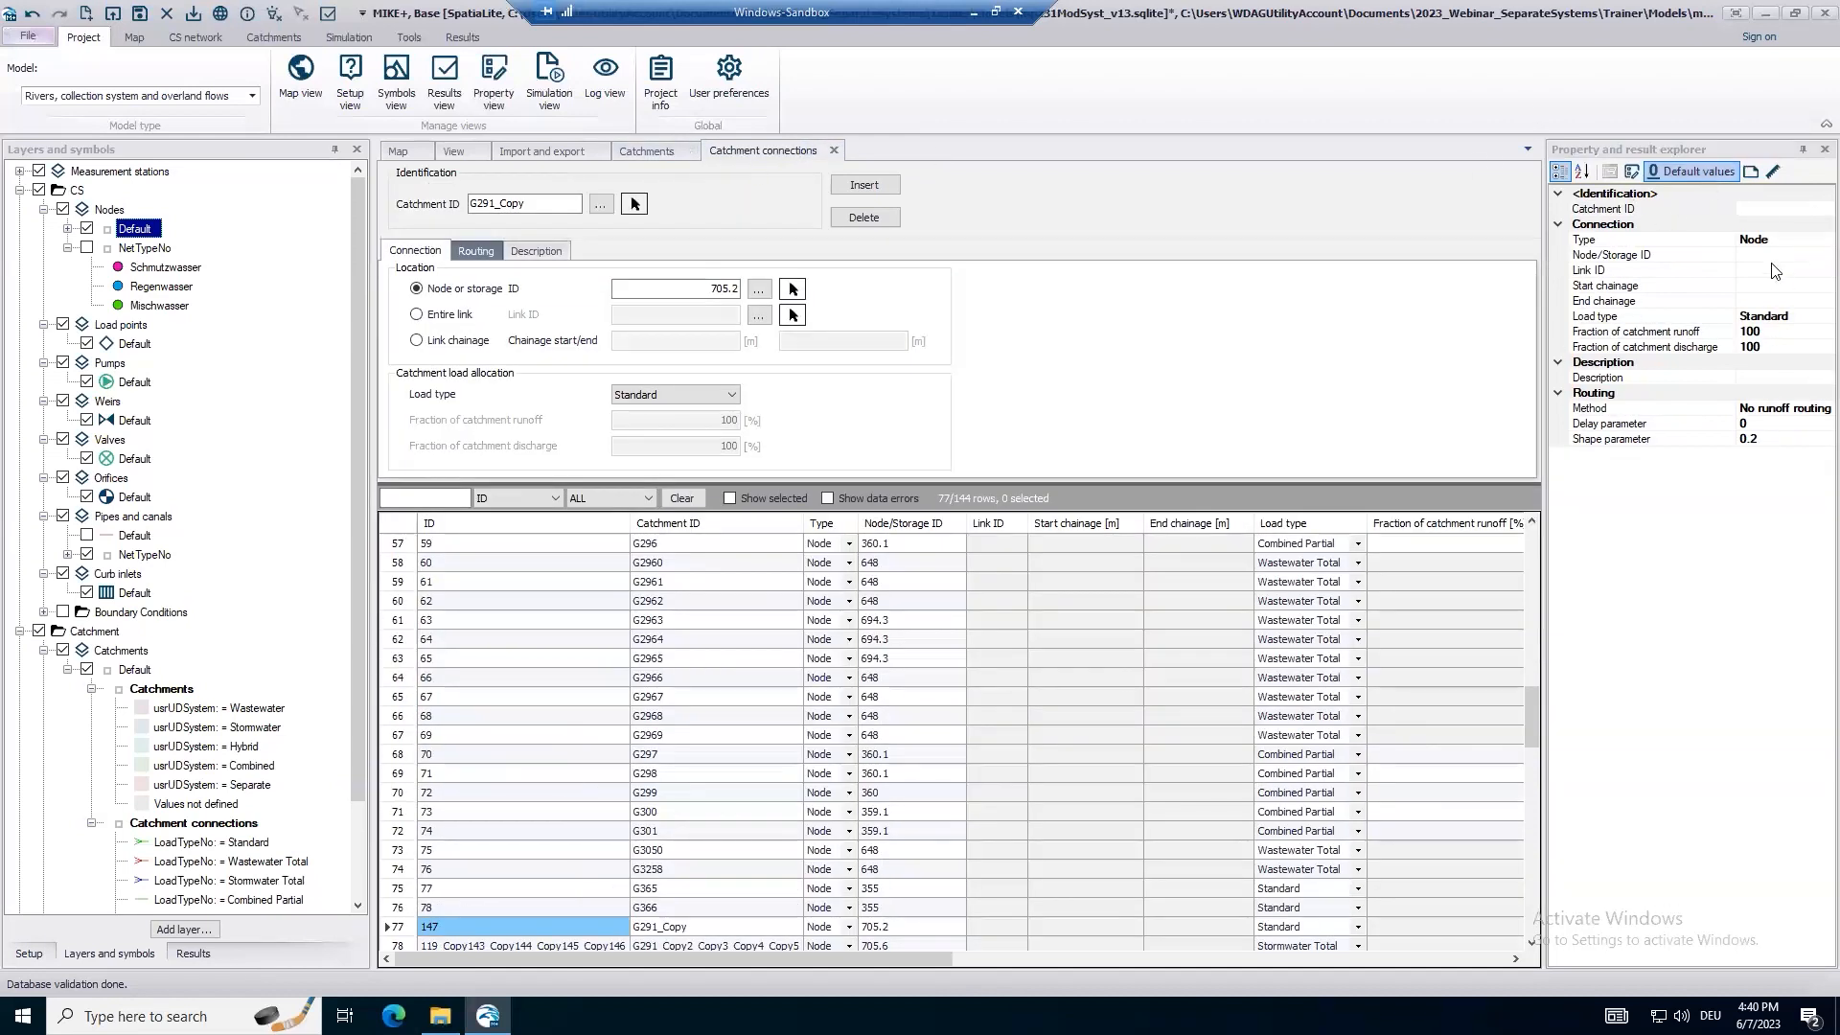
Set the default load type for new catchment connections to Stormwater Total.
left_click(1779, 322)
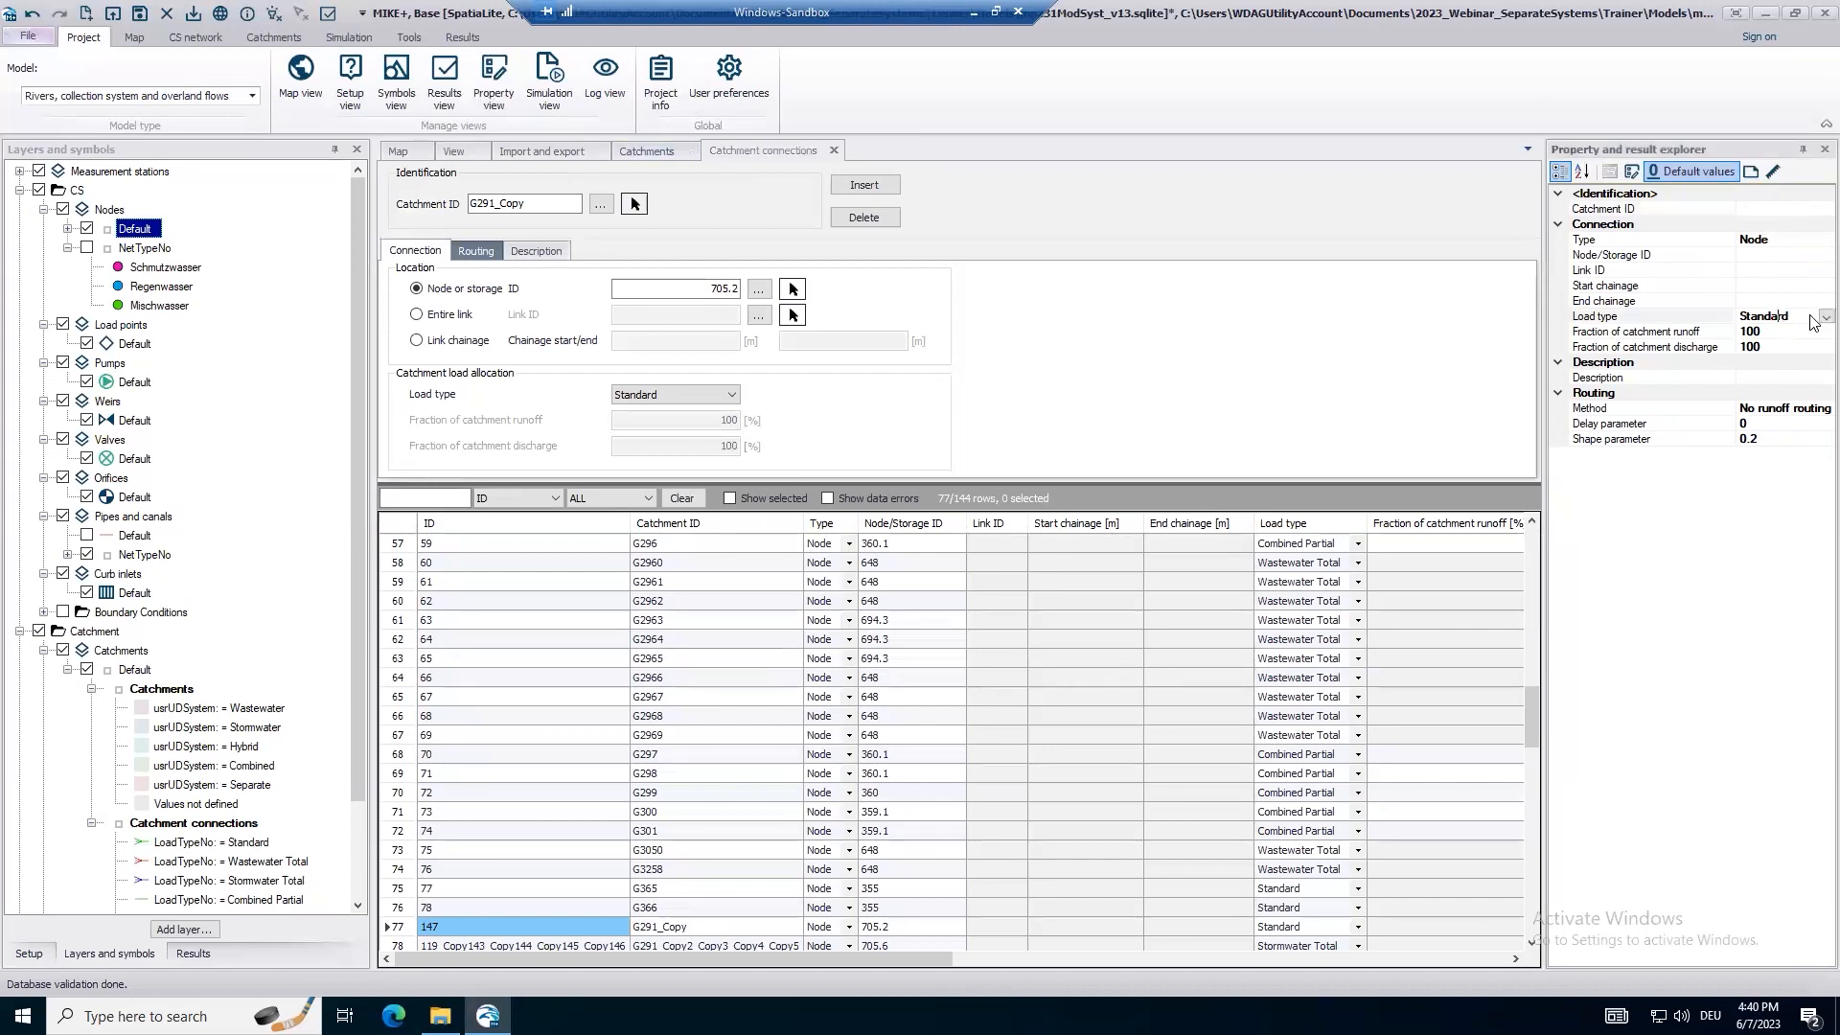
left_click(1814, 319)
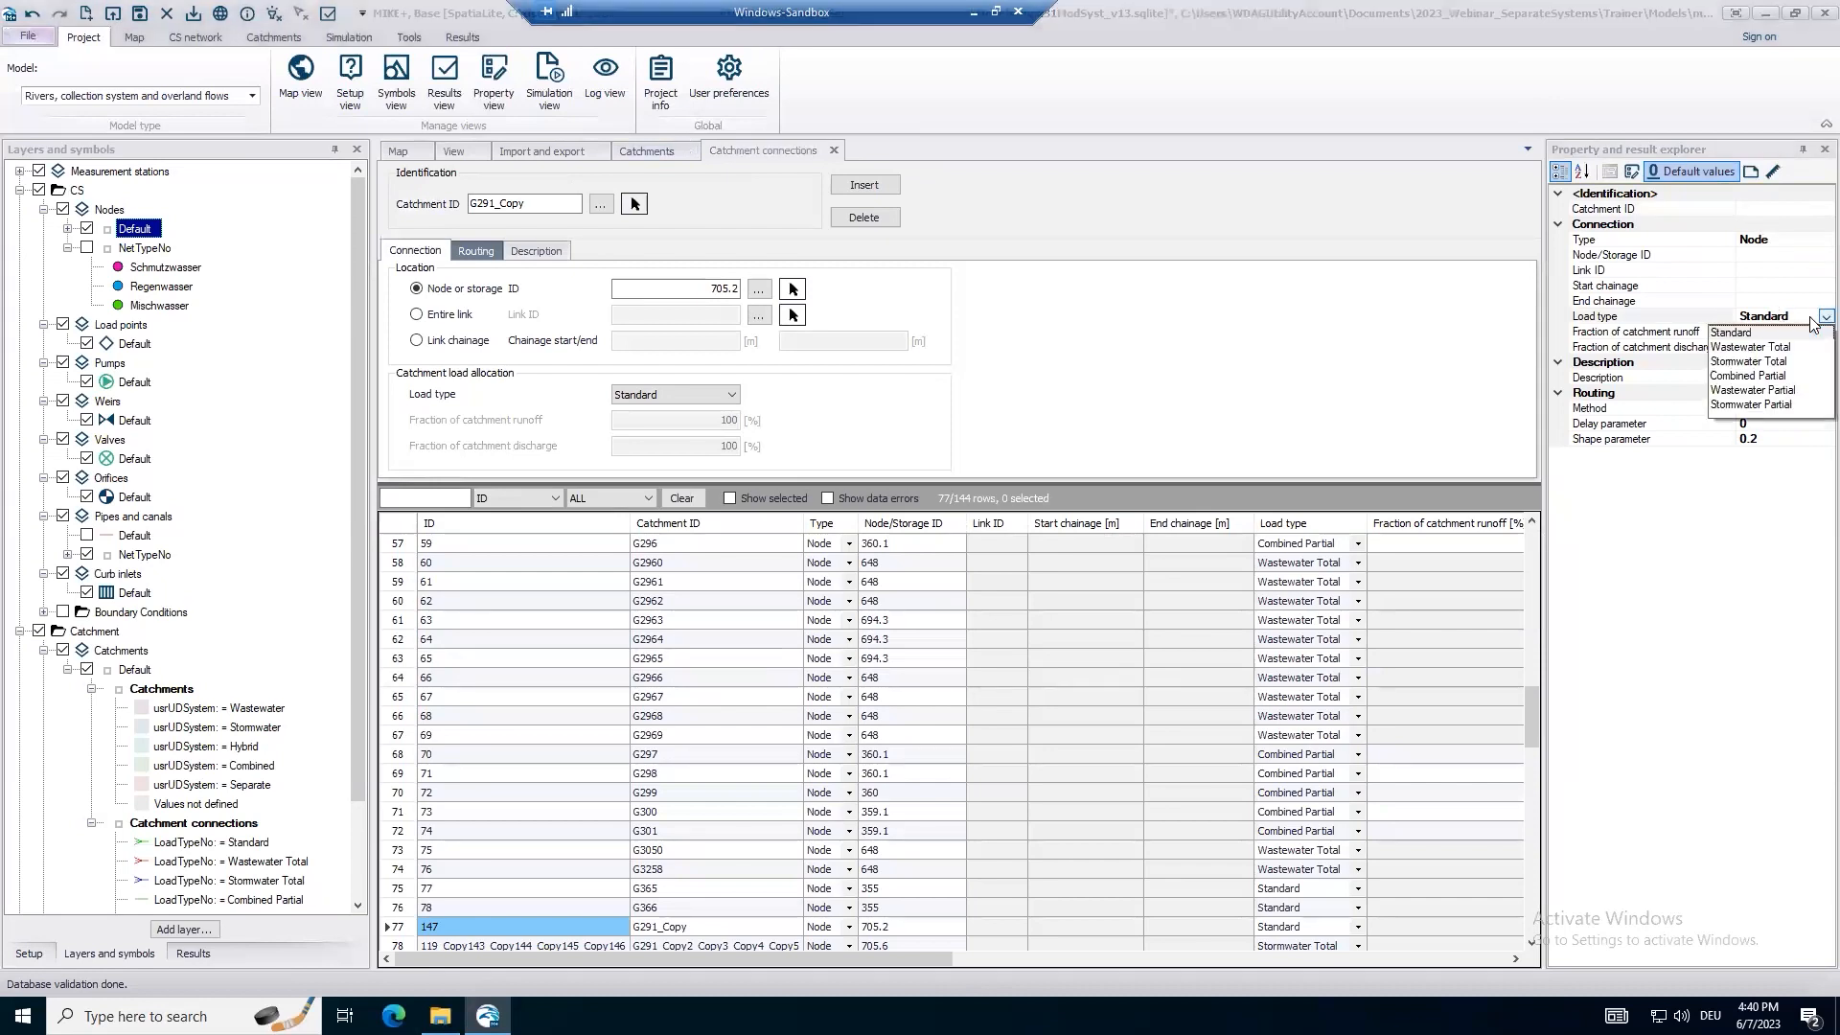
left_click(1785, 364)
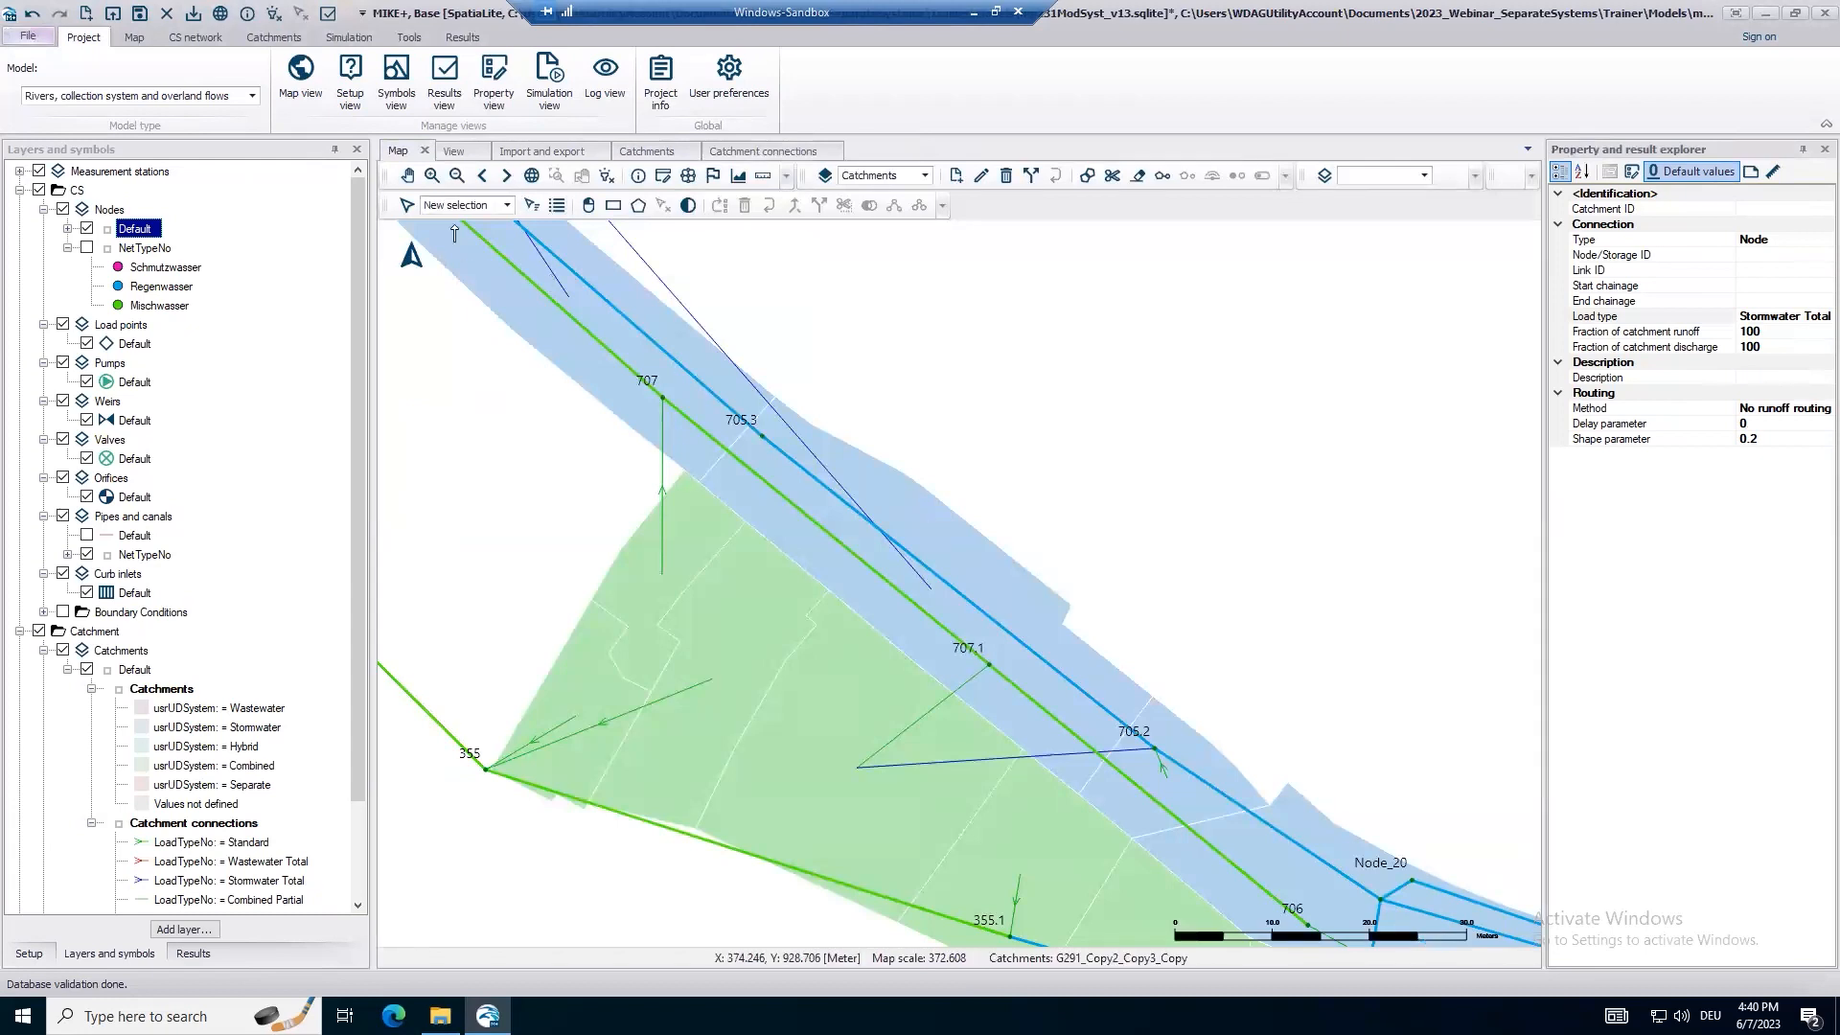
Replace the connections of split catchments G291_Copy and G291_Copy2_Copy with ones to nodes 705.2 and 705.3 respectively.
left_click(272, 36)
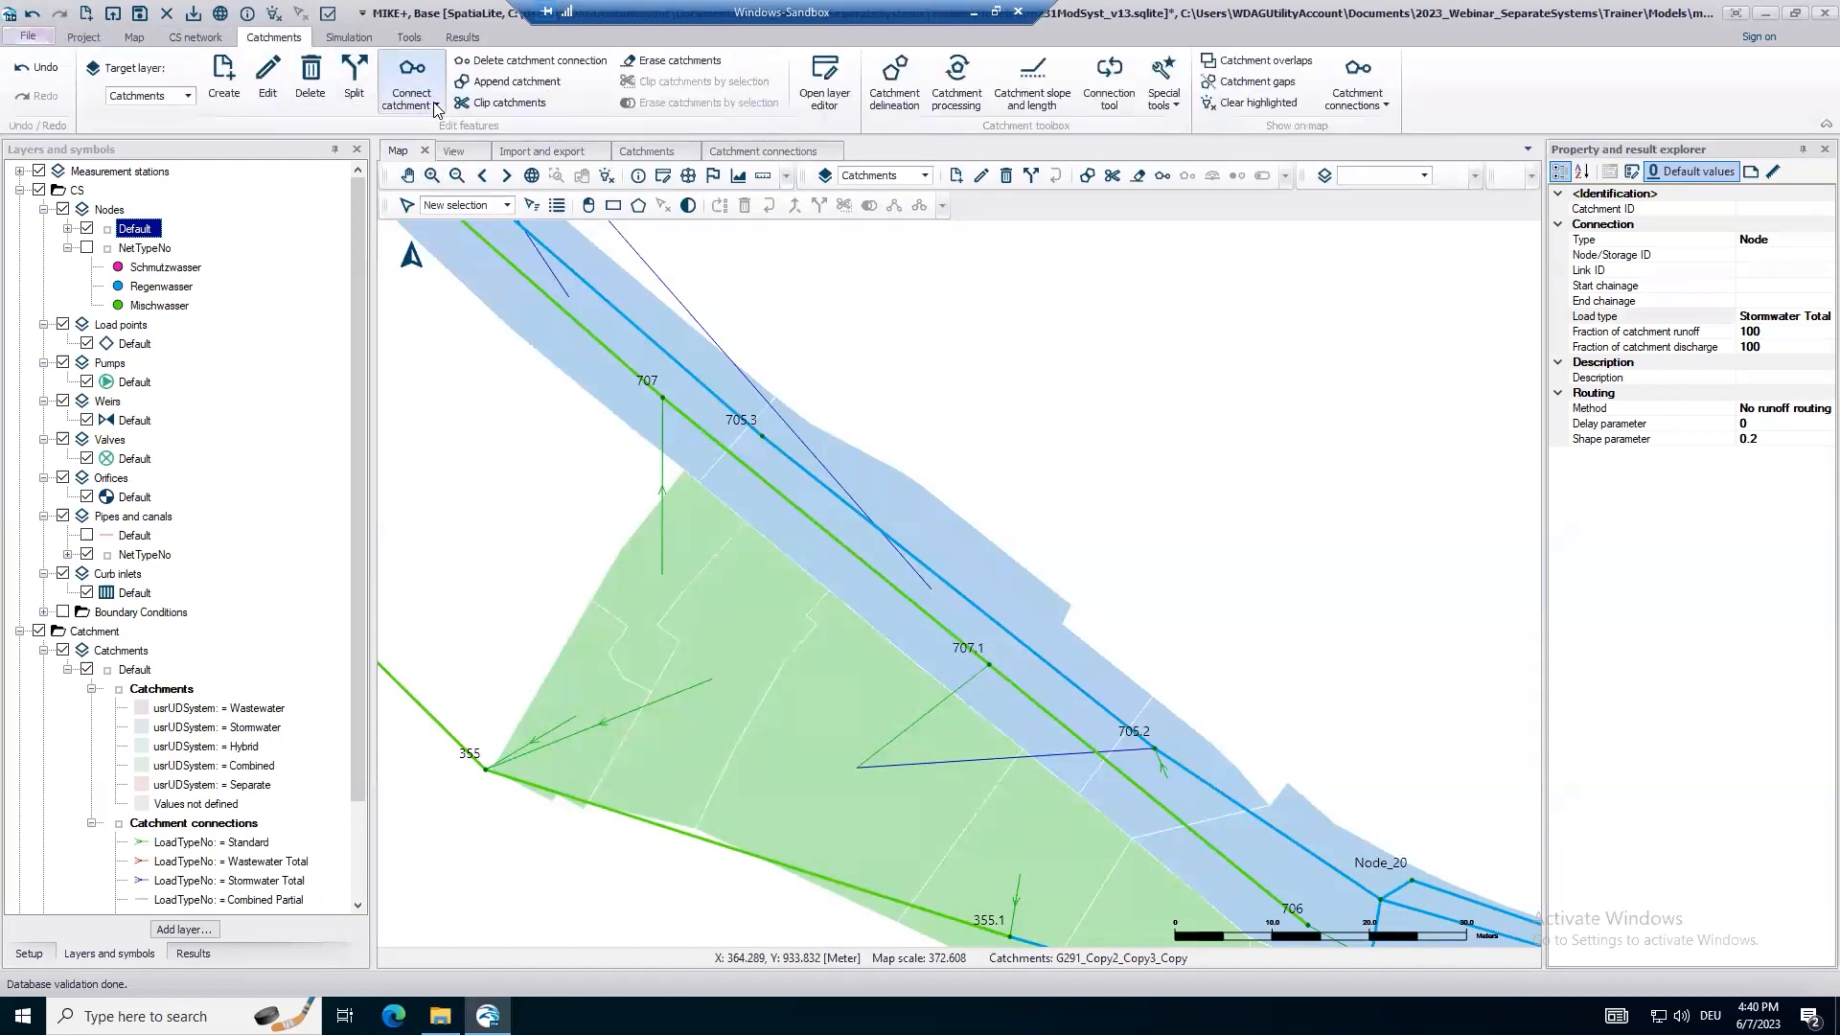
left_click(436, 106)
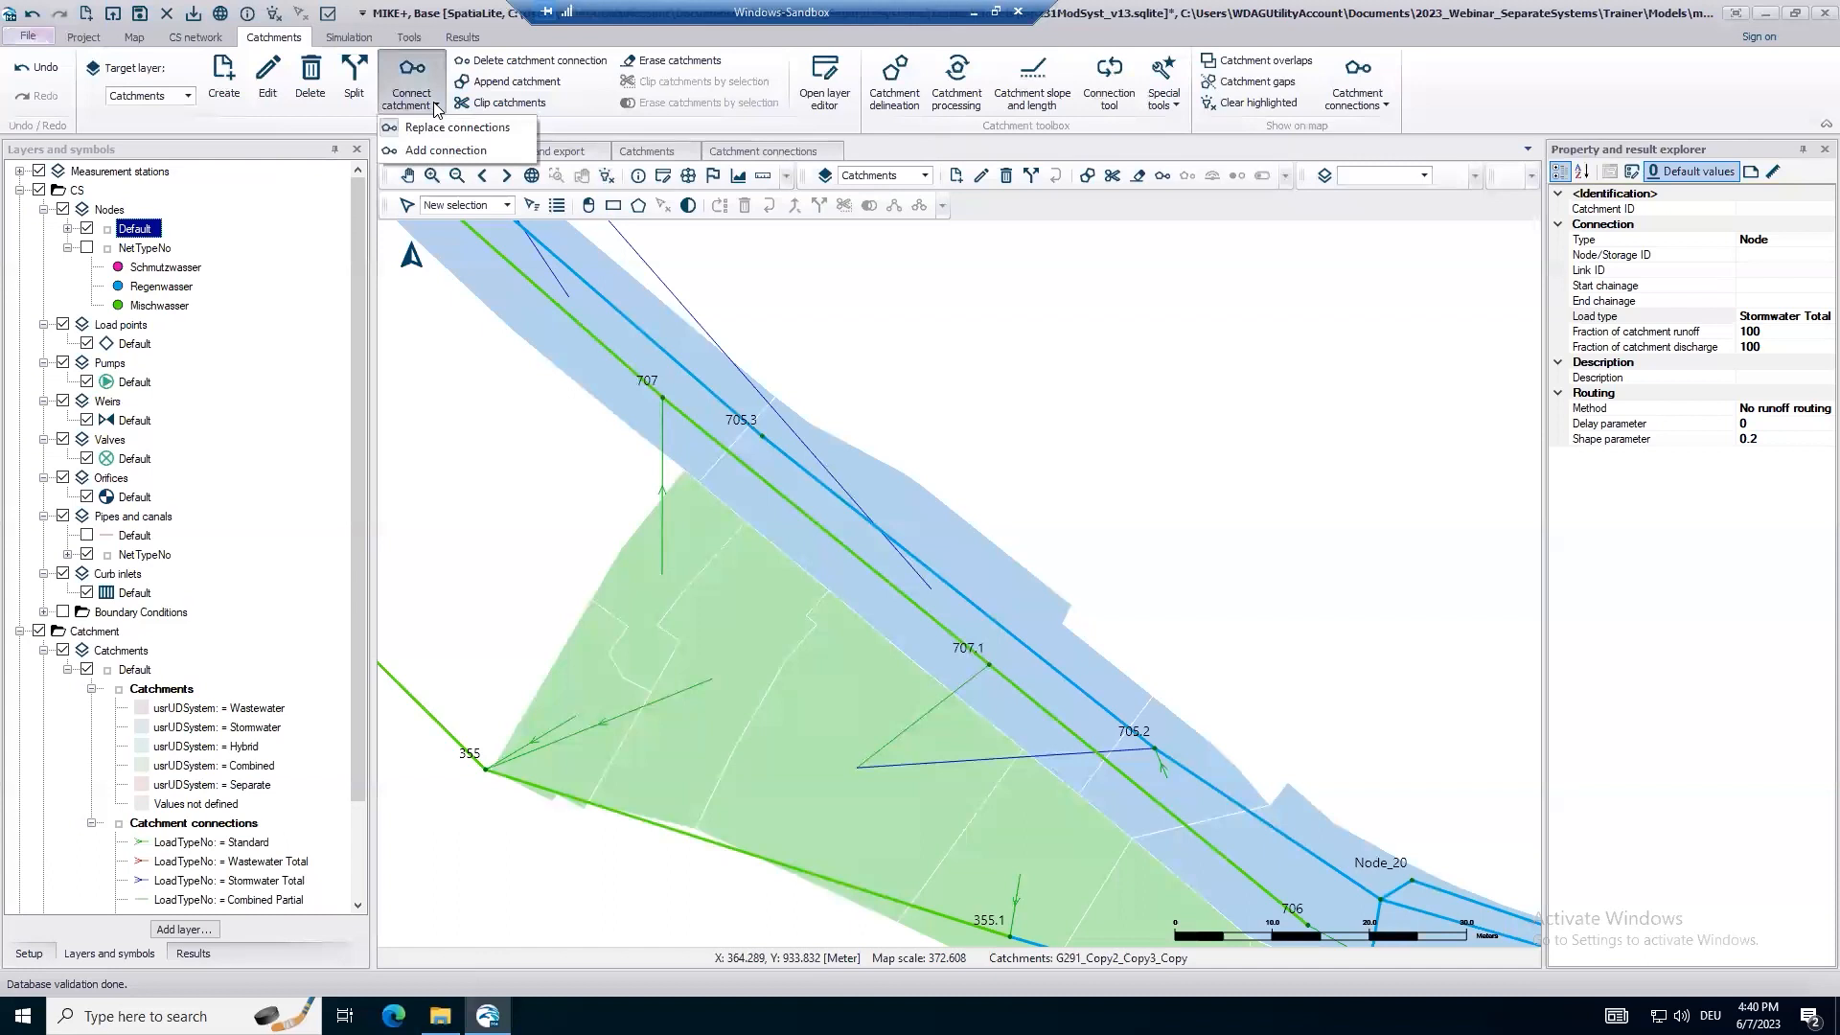
left_click(1119, 766)
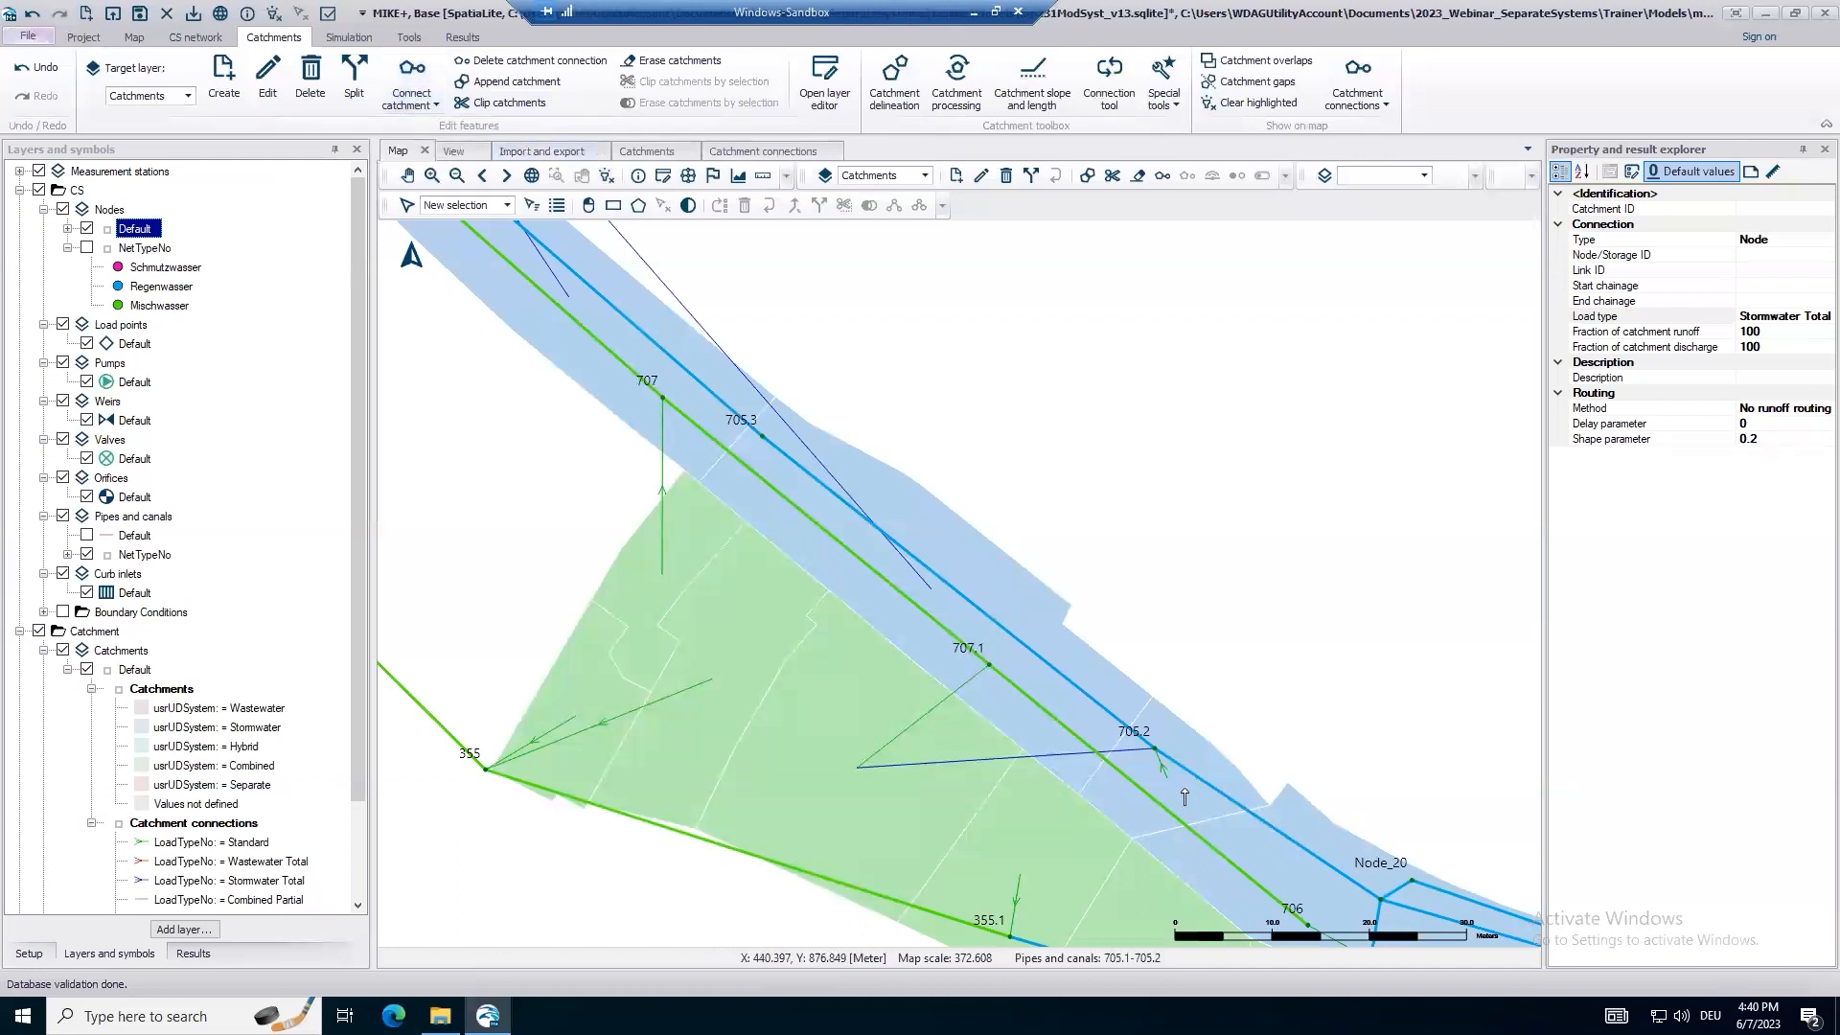
left_click(1165, 768)
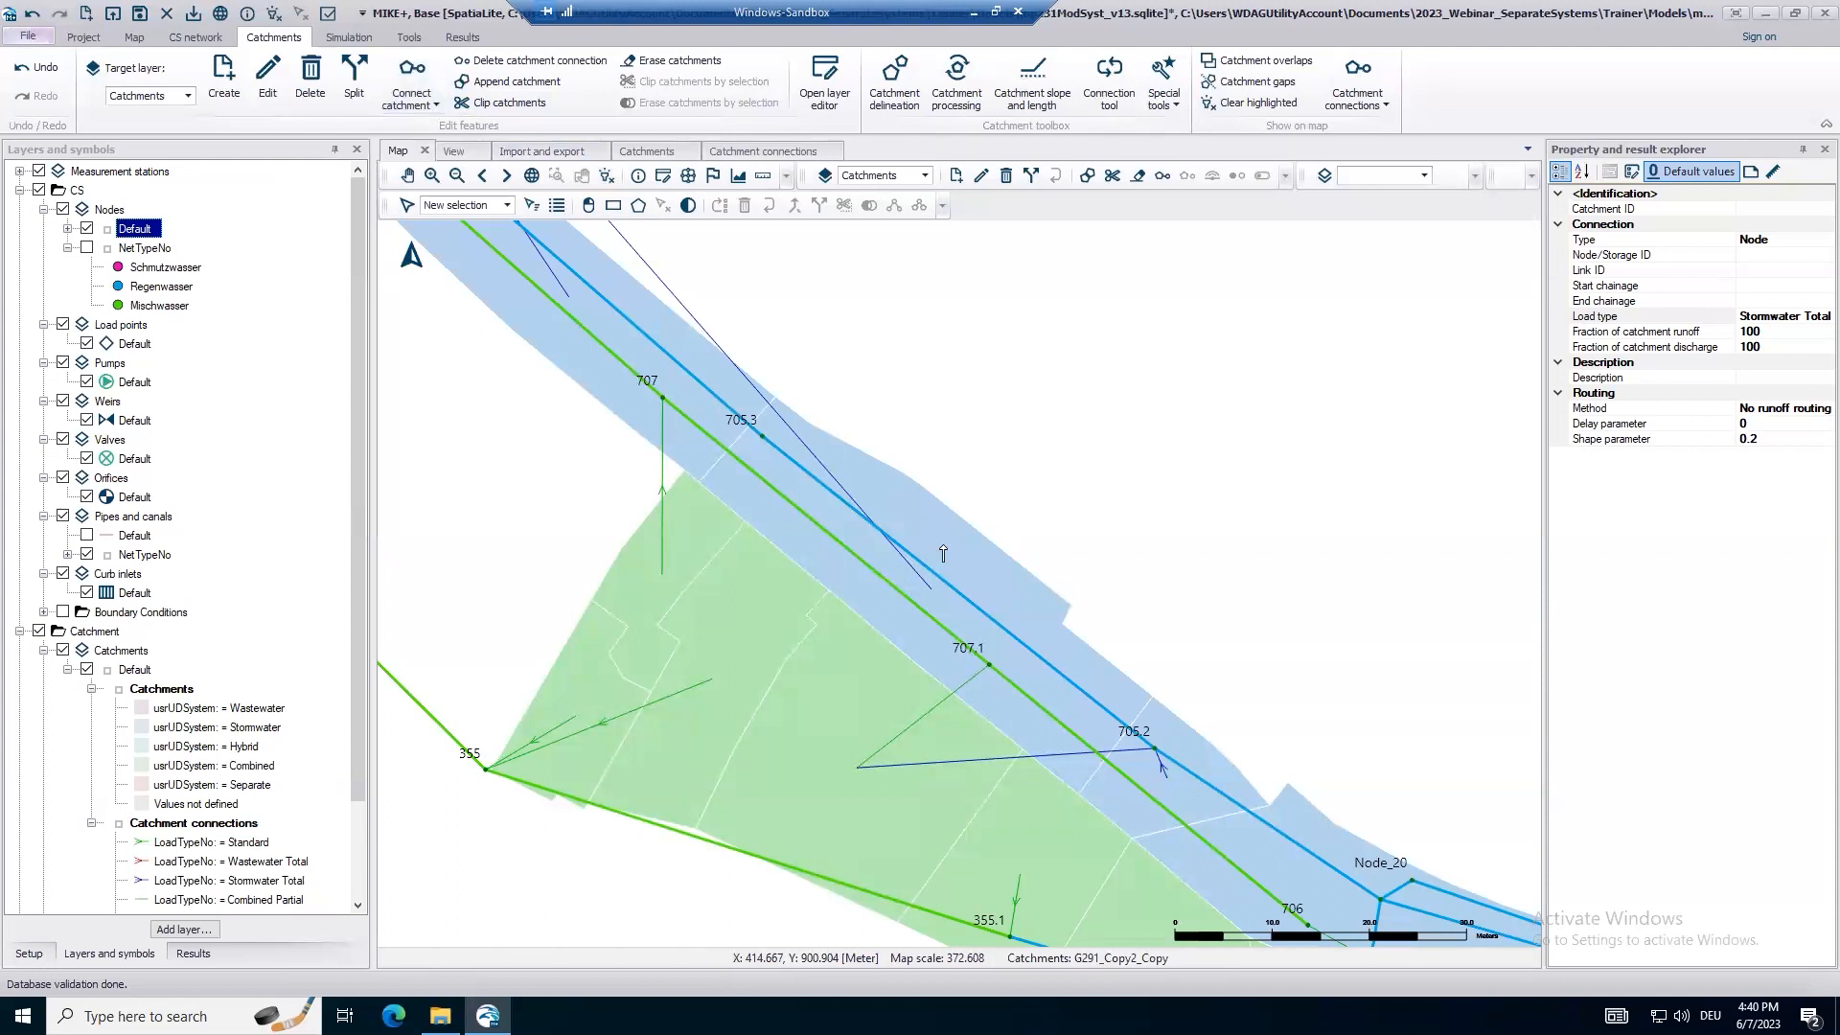
left_click(943, 554)
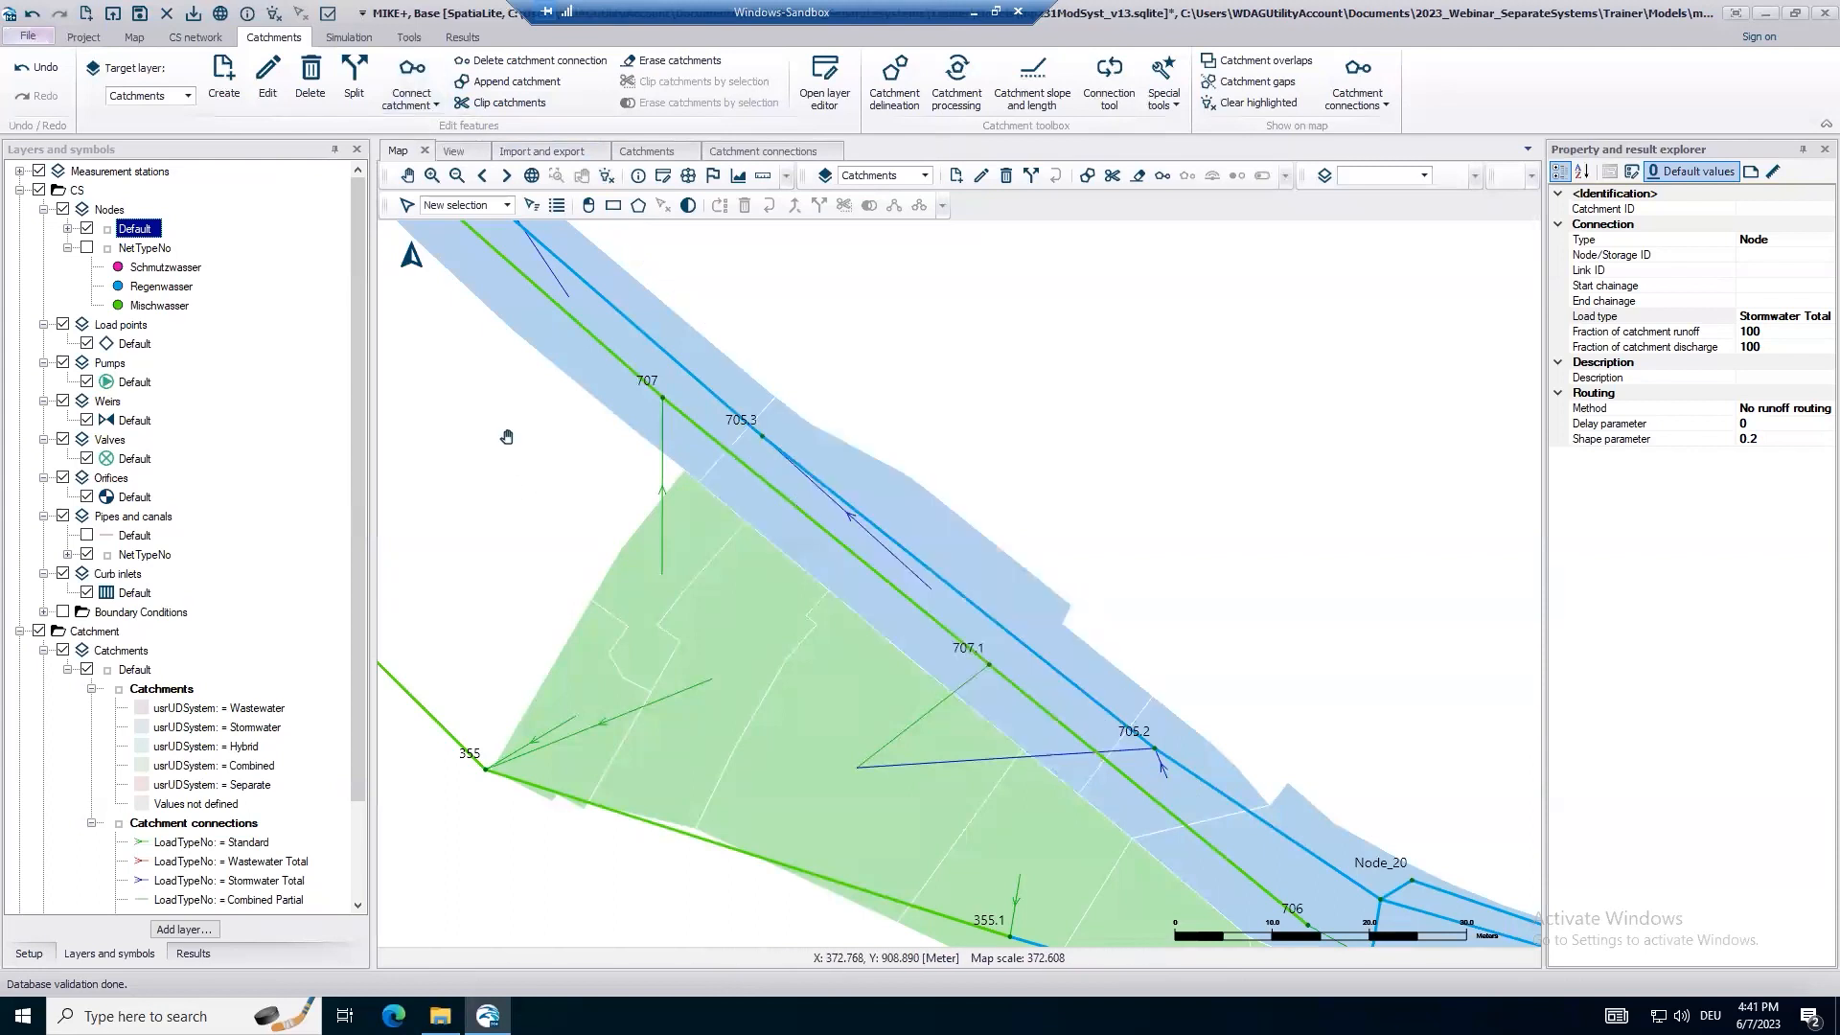
Replace the connections of split catchments G291_Copy2_Copy3_Copy and G291_Copy2_Copy3_Copy4_Copy with ones to nodes 705.4 and 705.5 respectively.
left_click_drag(1053, 998, 957, 750)
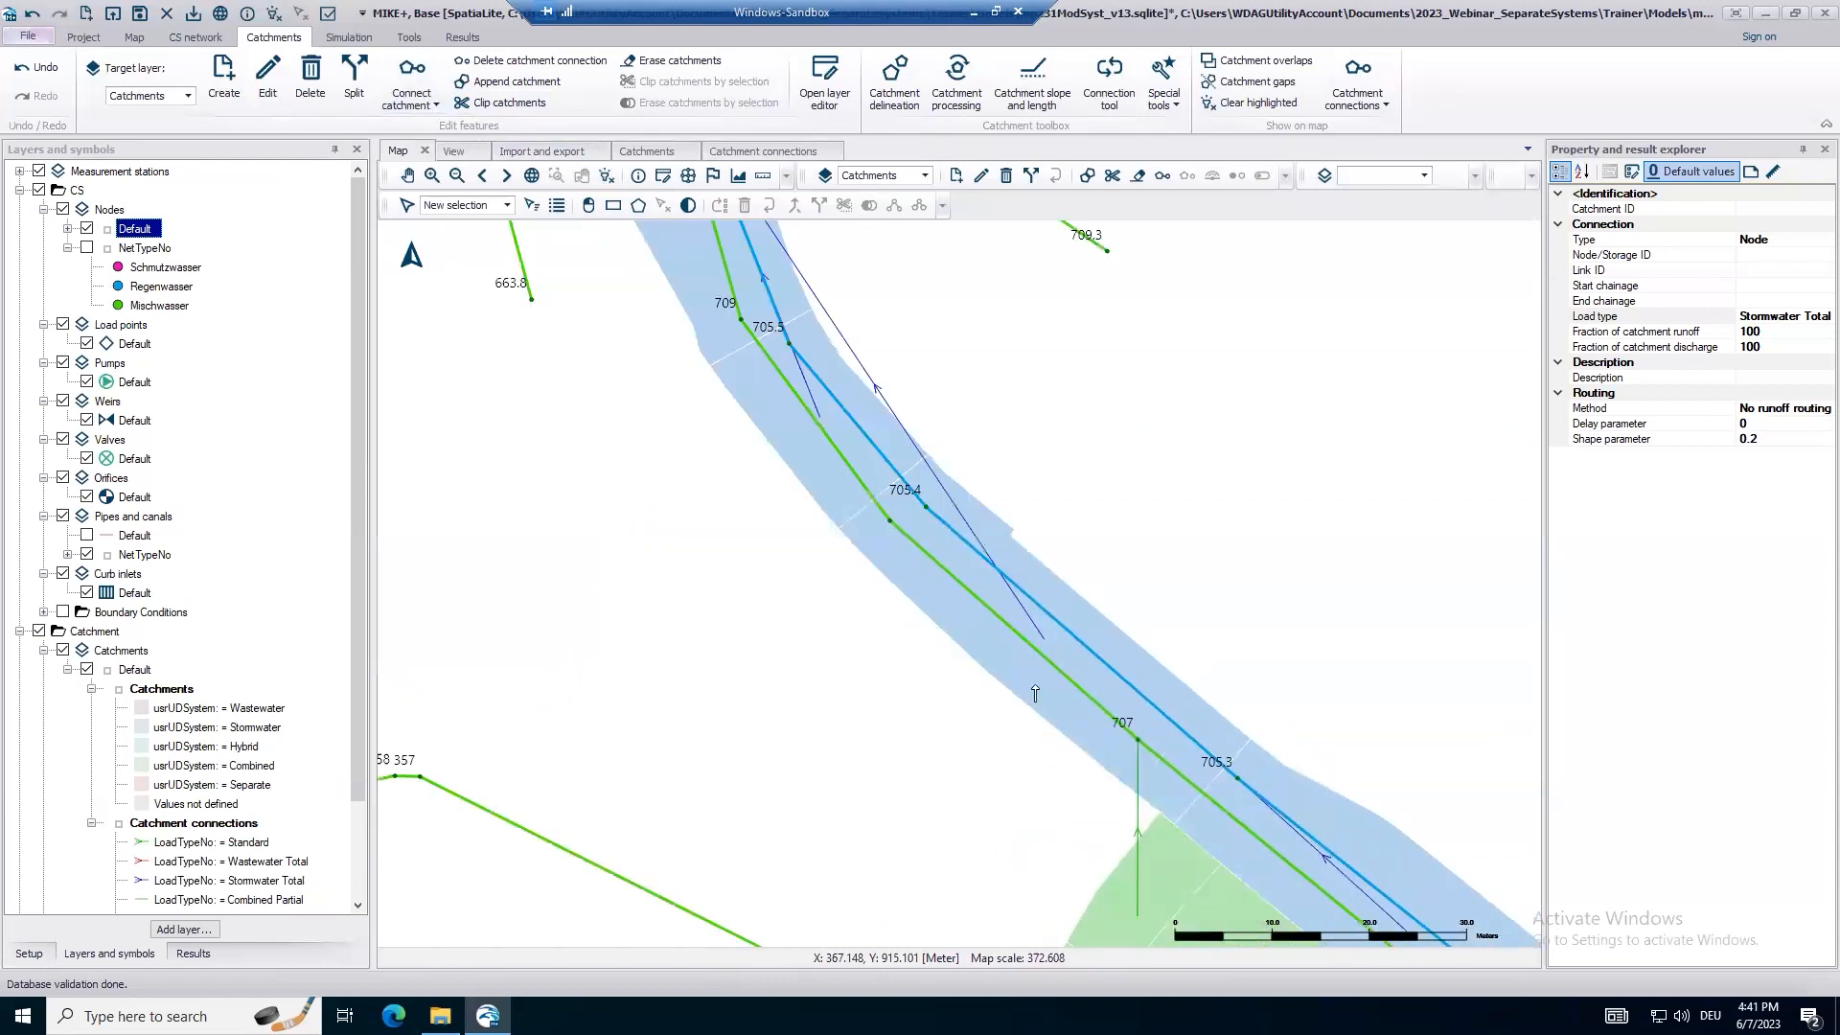
left_click(925, 509)
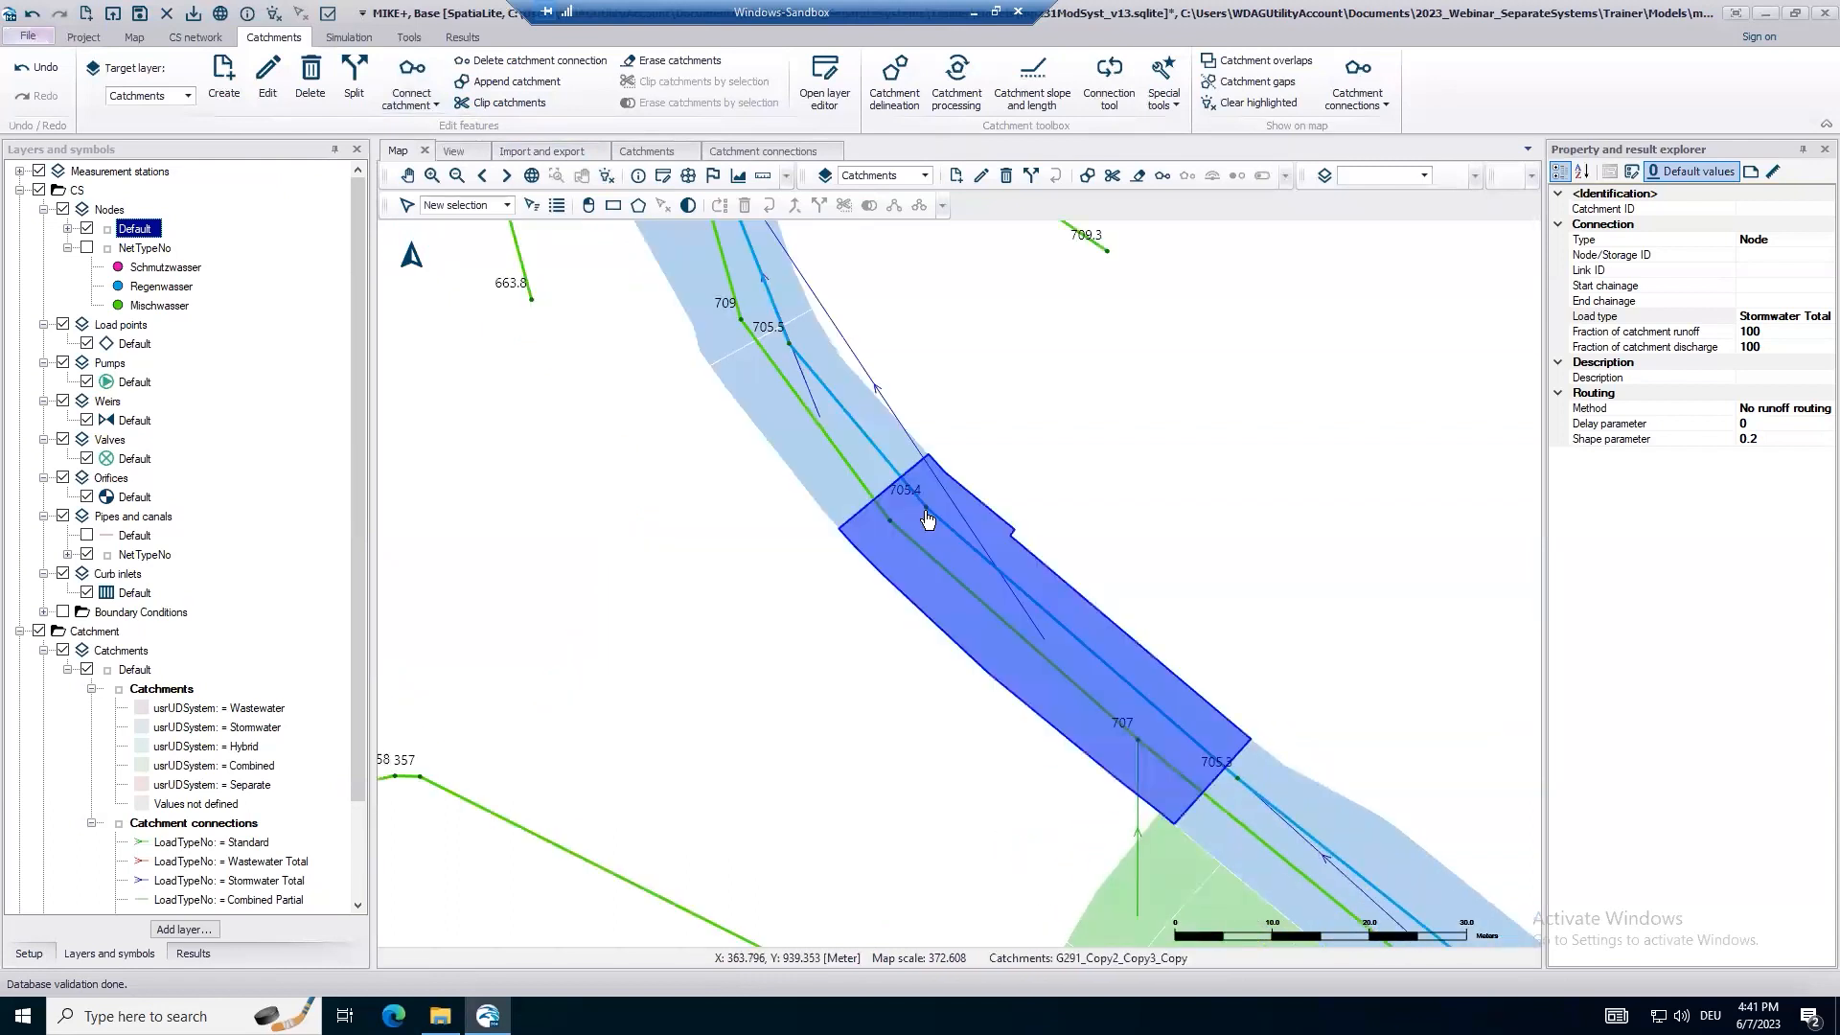
left_click(780, 509)
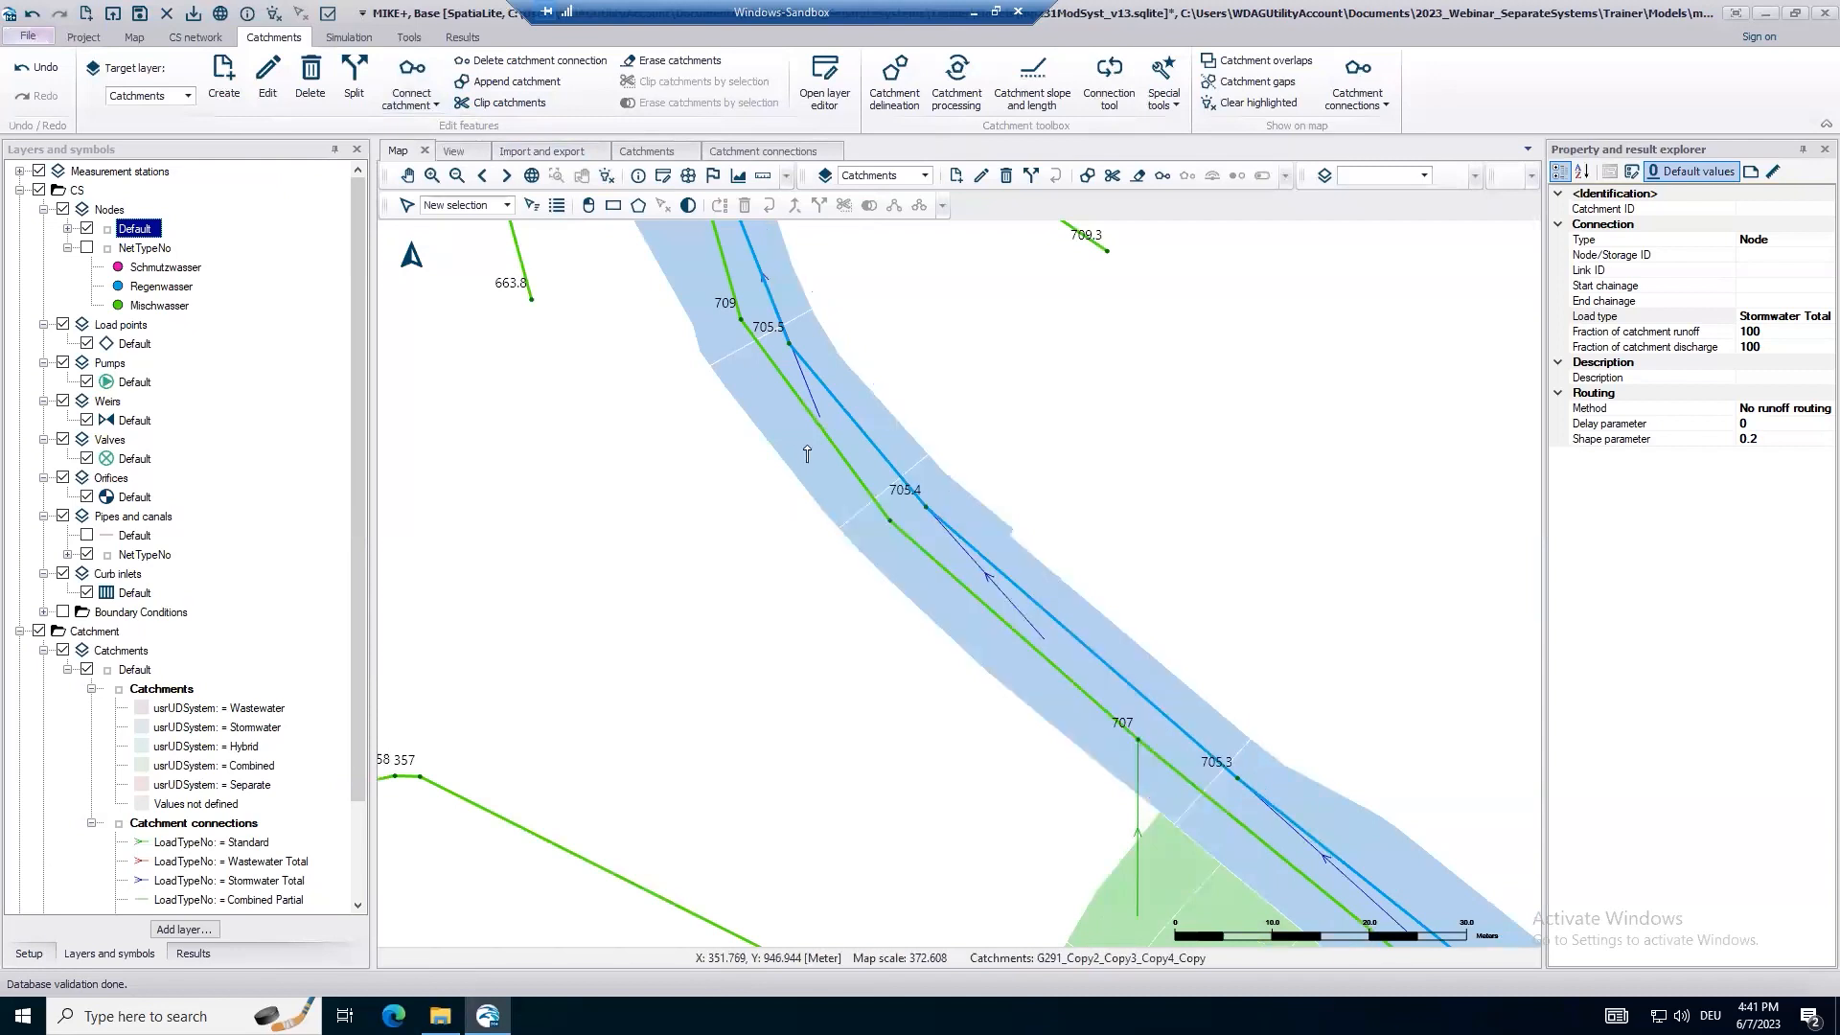
left_click(791, 353)
left_click(639, 515)
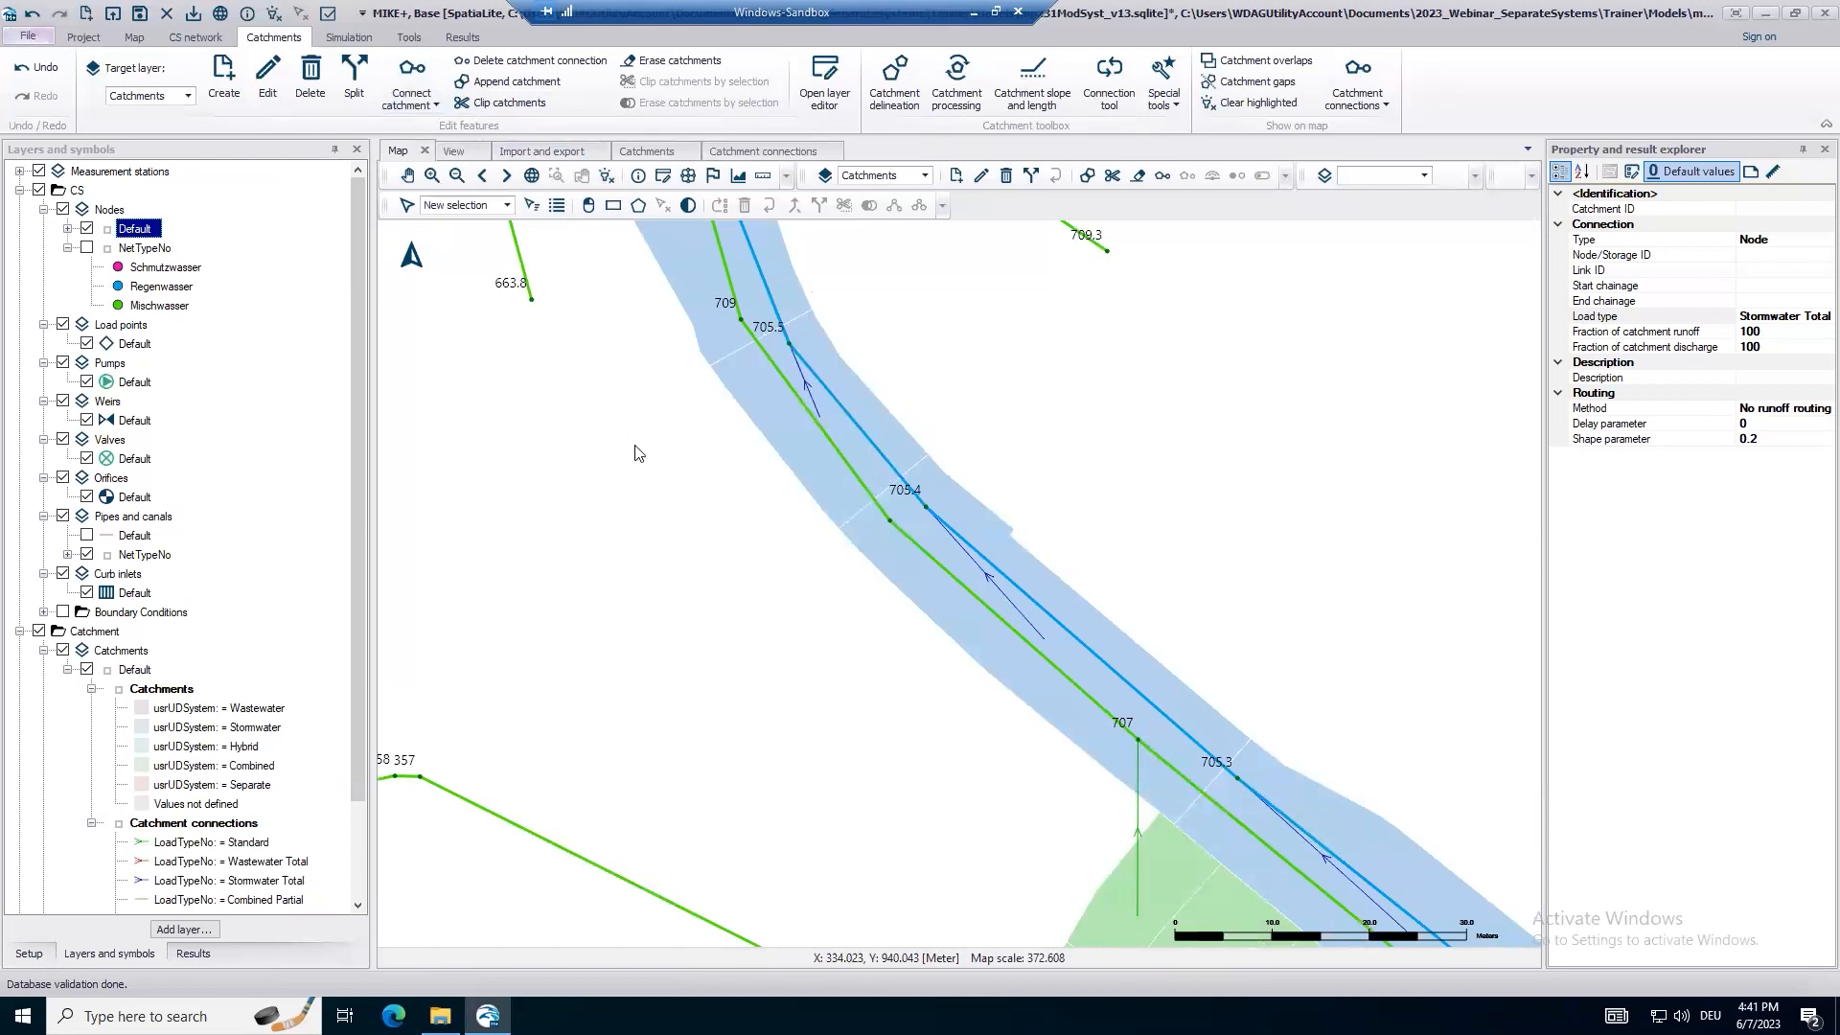
left_click_drag(671, 676, 728, 855)
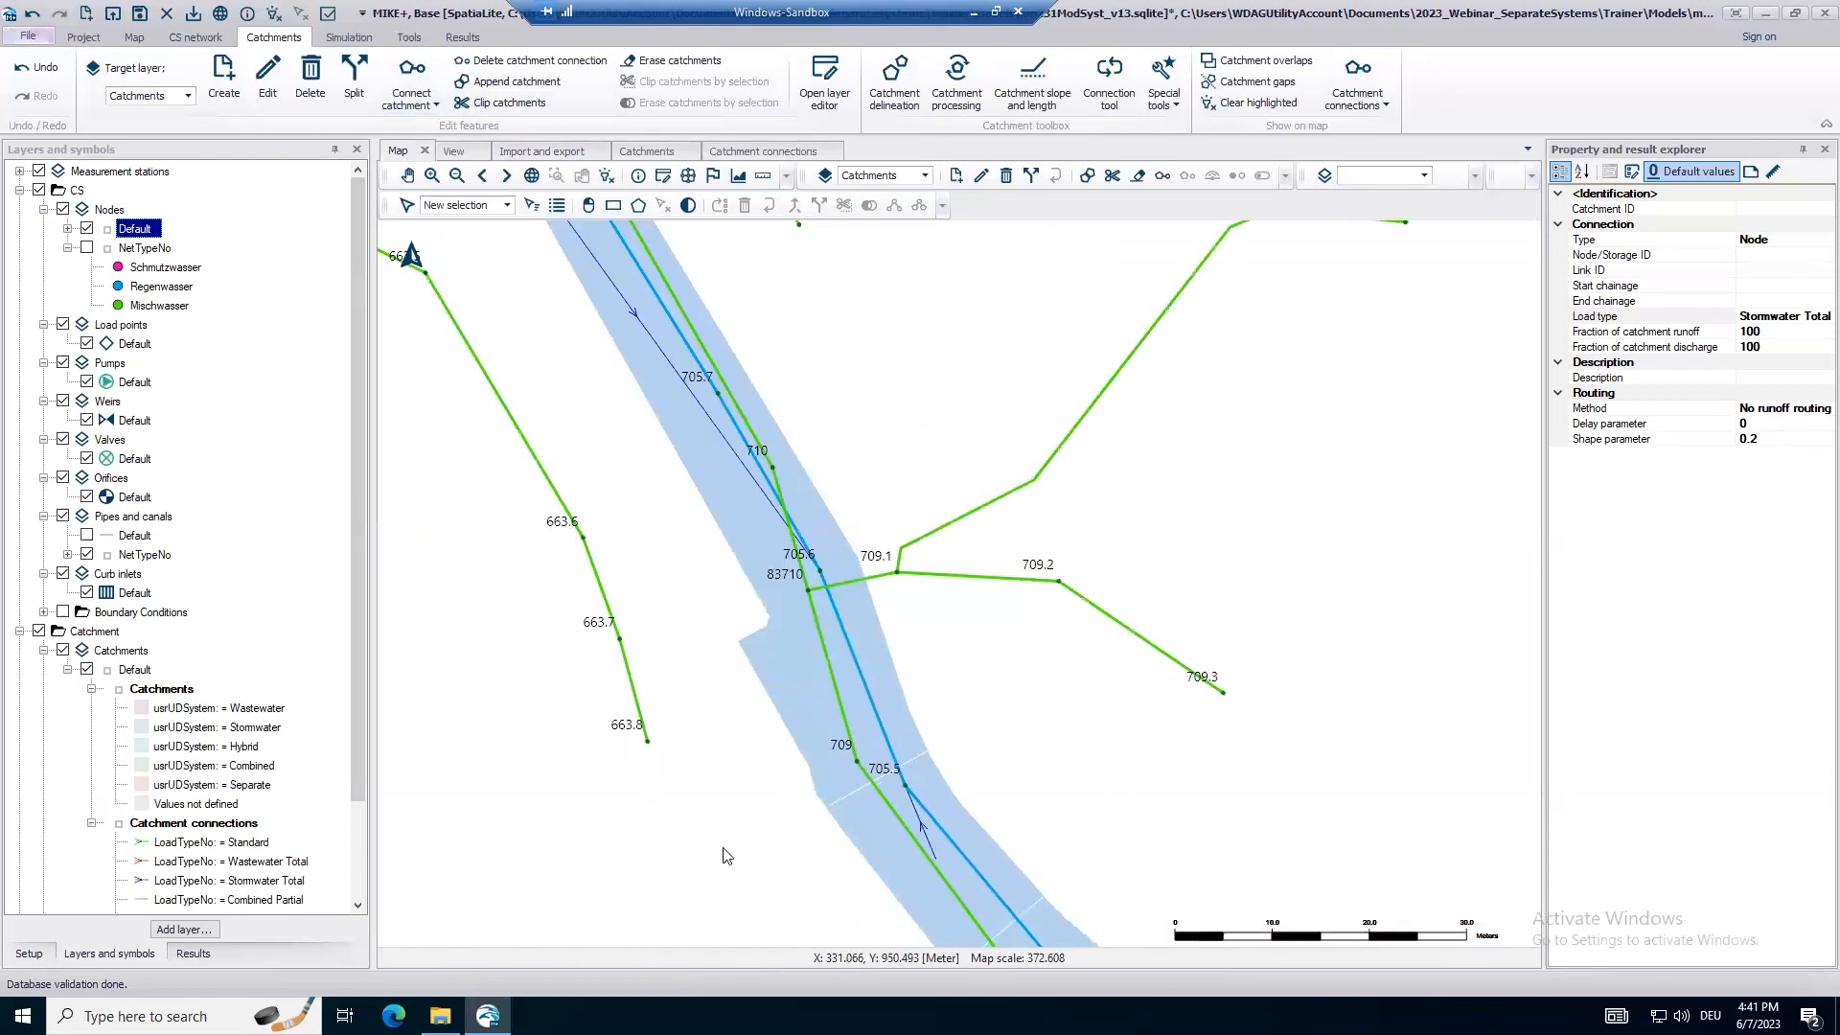